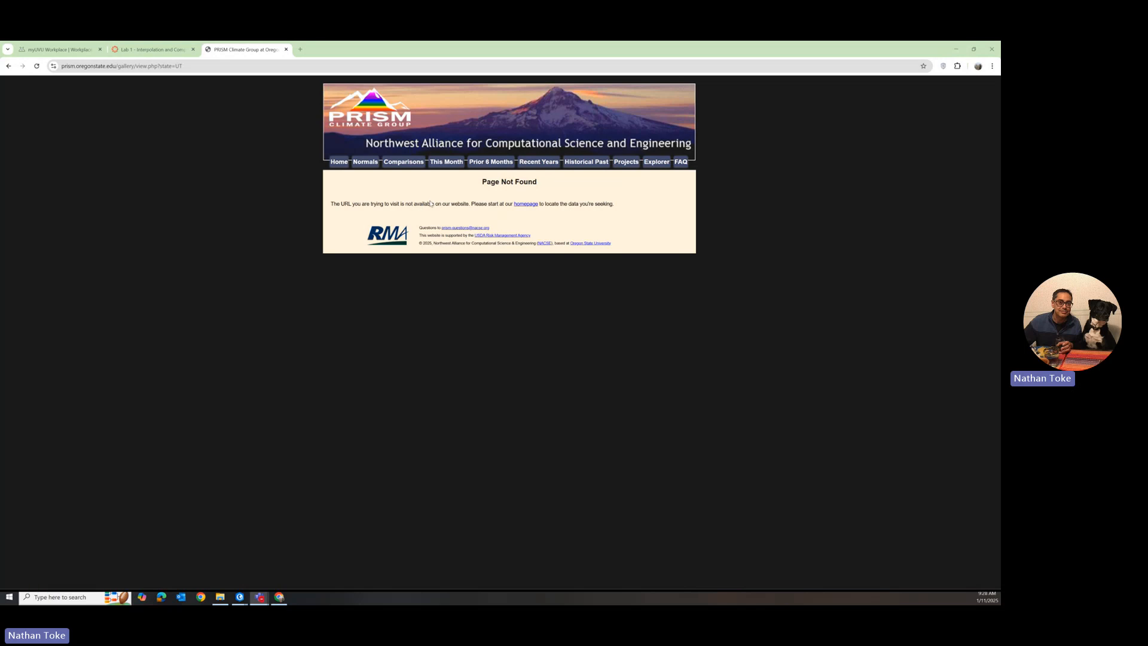
# - Open the metadata for the 800m annual precipitation dataset from the PRISM Normals page and search it for "milli"
pyautogui.click(365, 162)
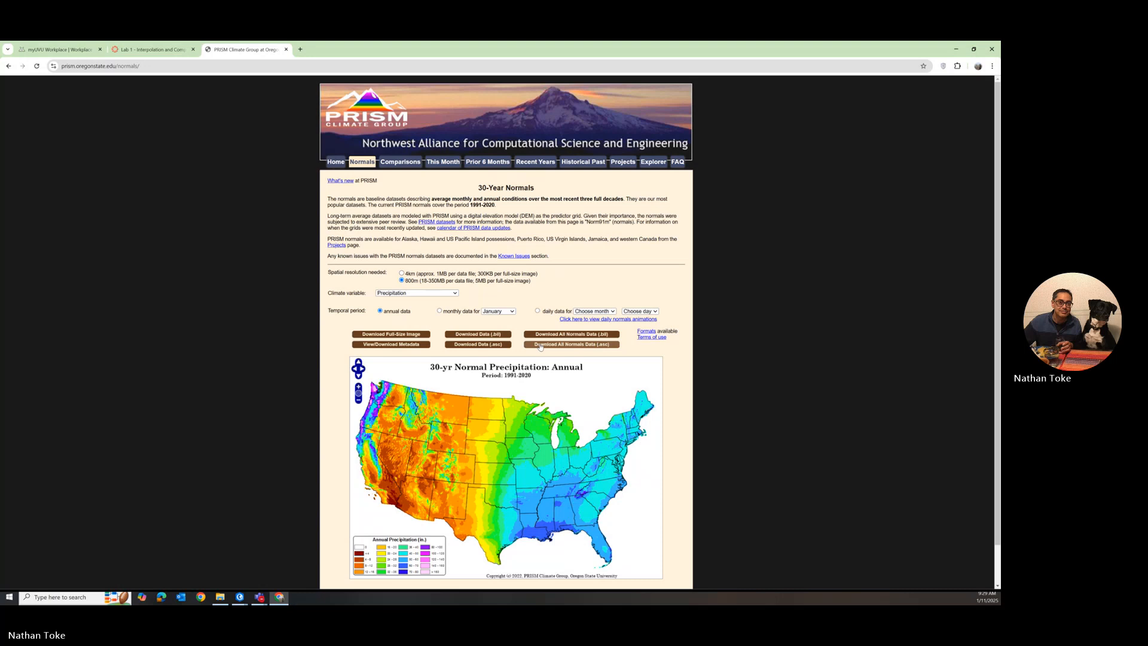
pyautogui.click(406, 345)
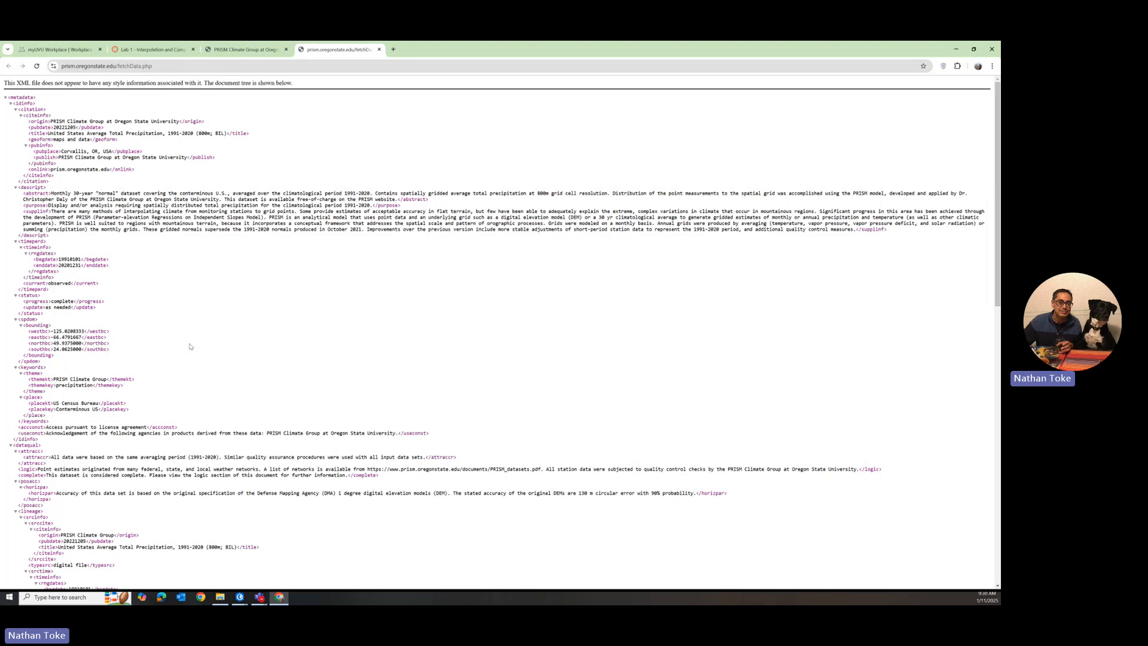
pyautogui.rightClick(320, 306)
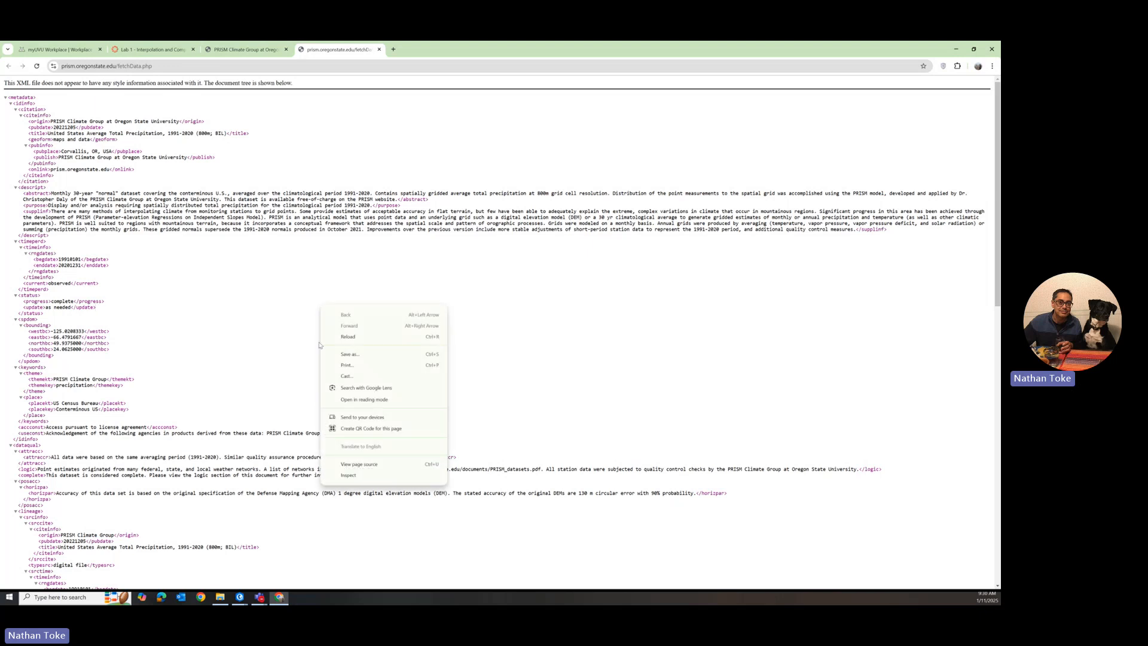
pyautogui.click(281, 358)
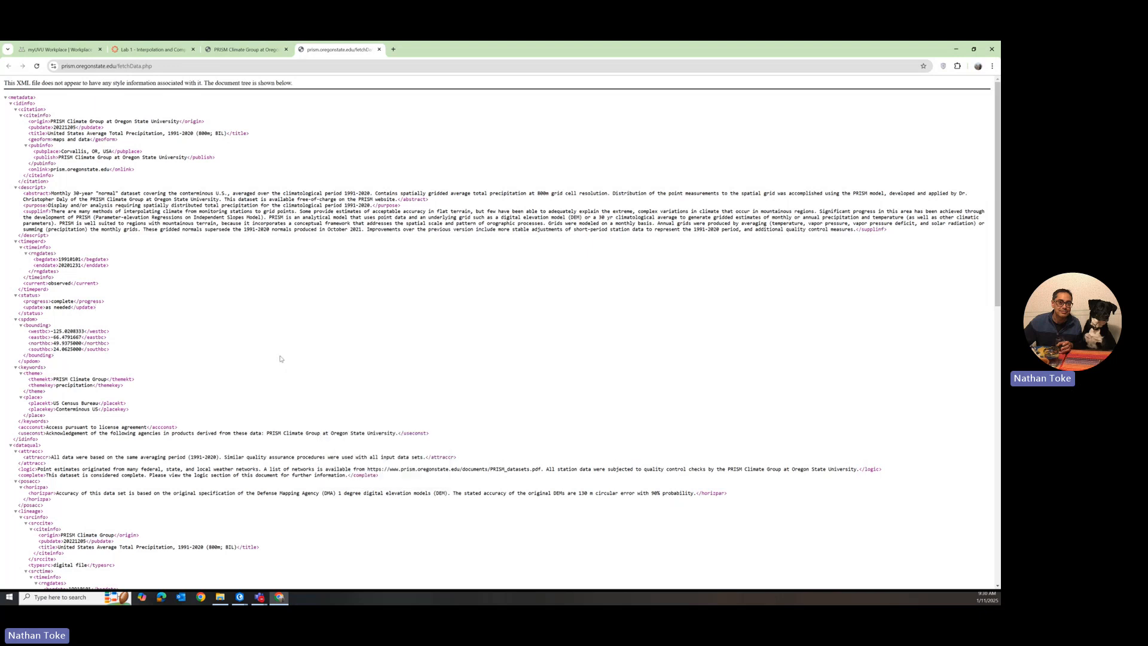
pyautogui.hotkey('ctrl', 'f')
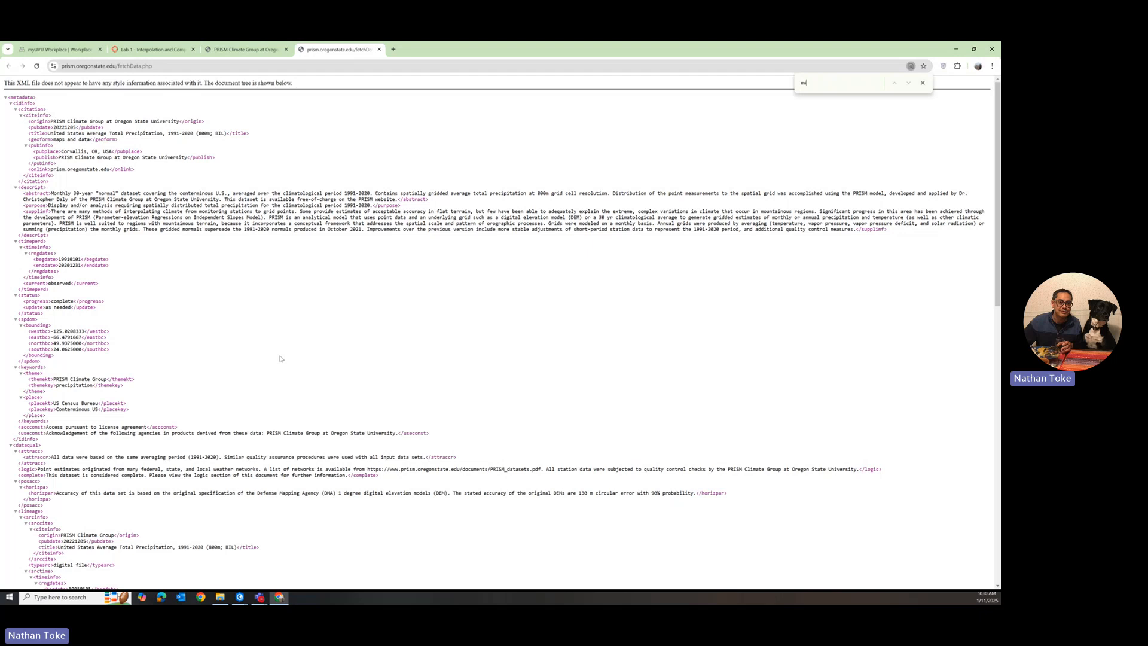
pyautogui.write('milli')
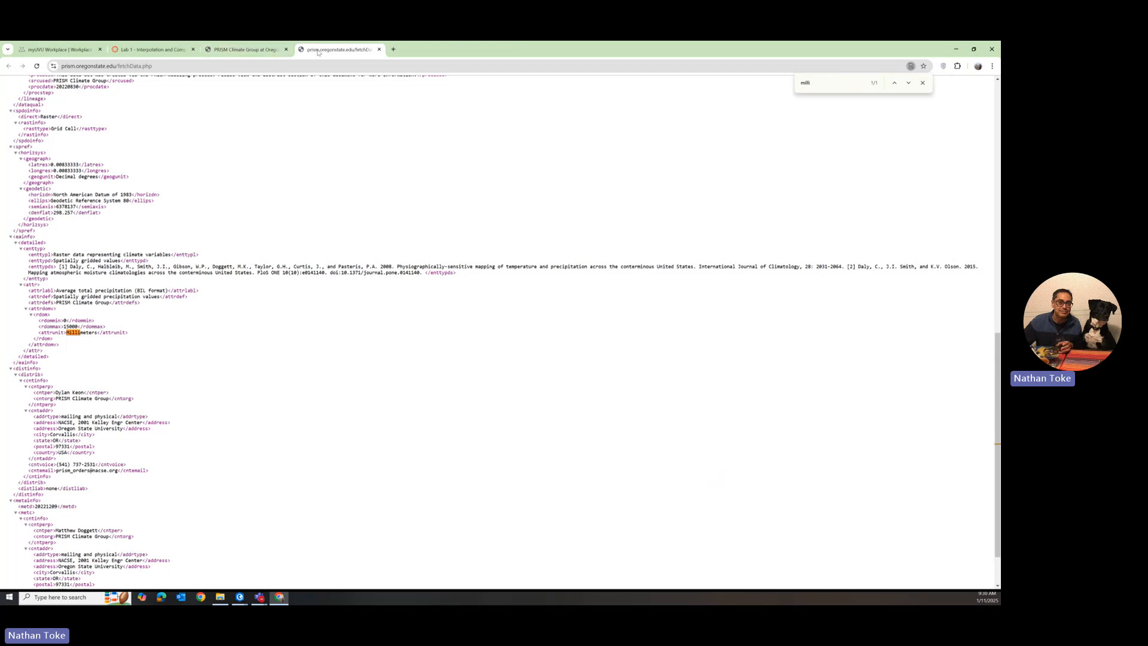
# - Review the PRISM Data Formats page linked from the 30-Year Normals page, and close it after reading
pyautogui.click(273, 51)
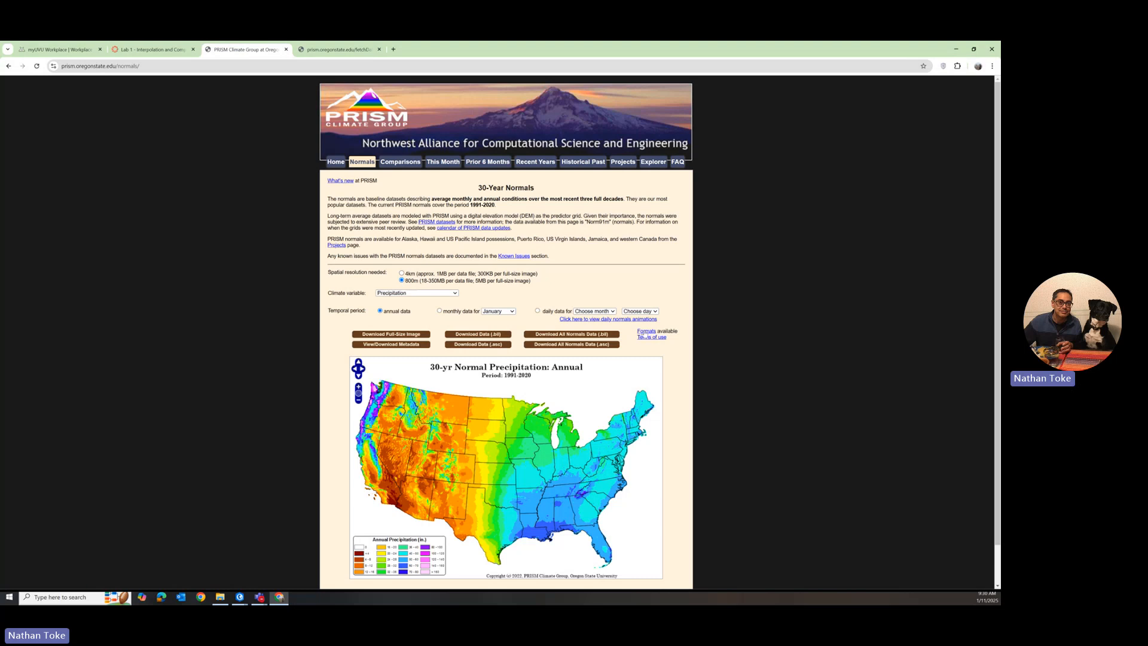
pyautogui.click(646, 331)
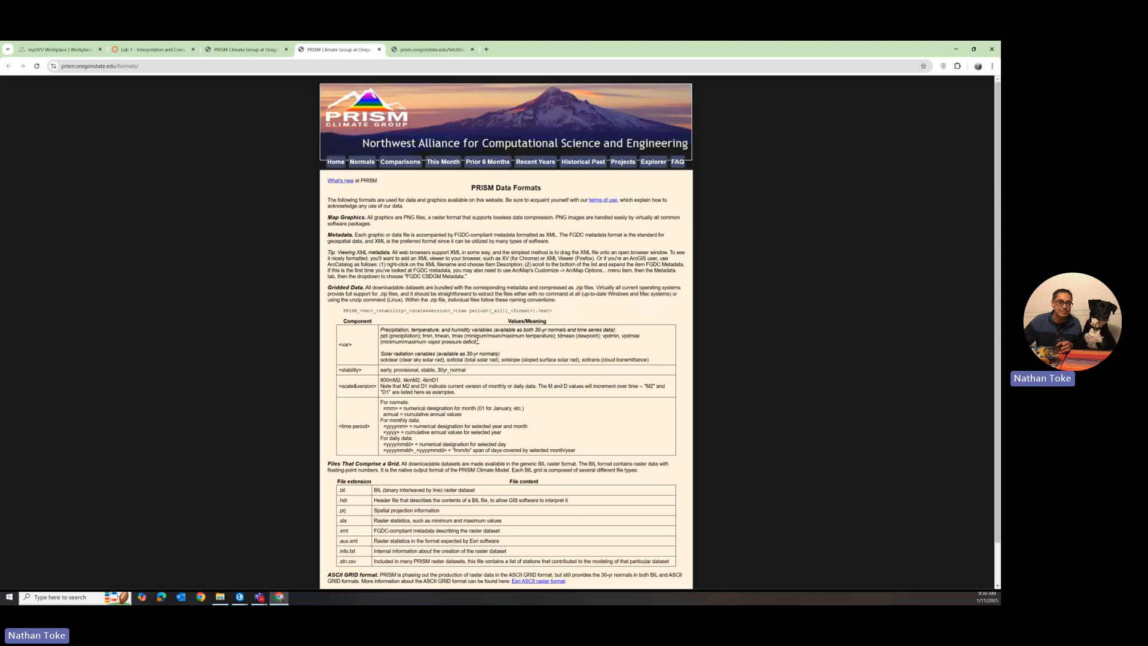
pyautogui.scroll(-2, 476, 341)
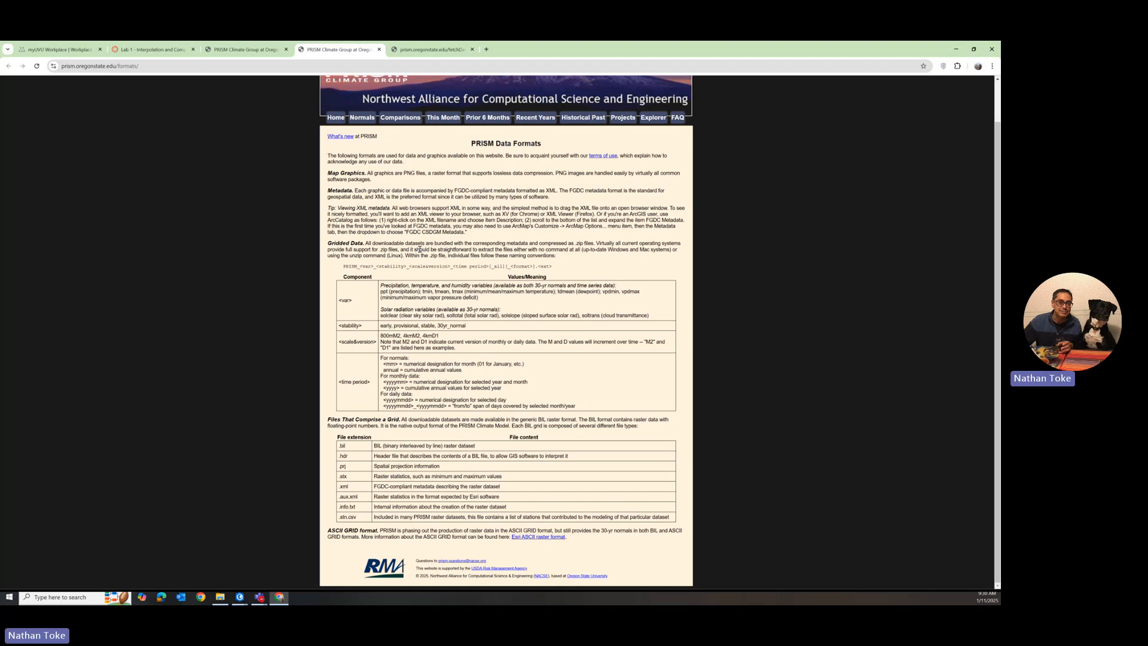
pyautogui.click(379, 49)
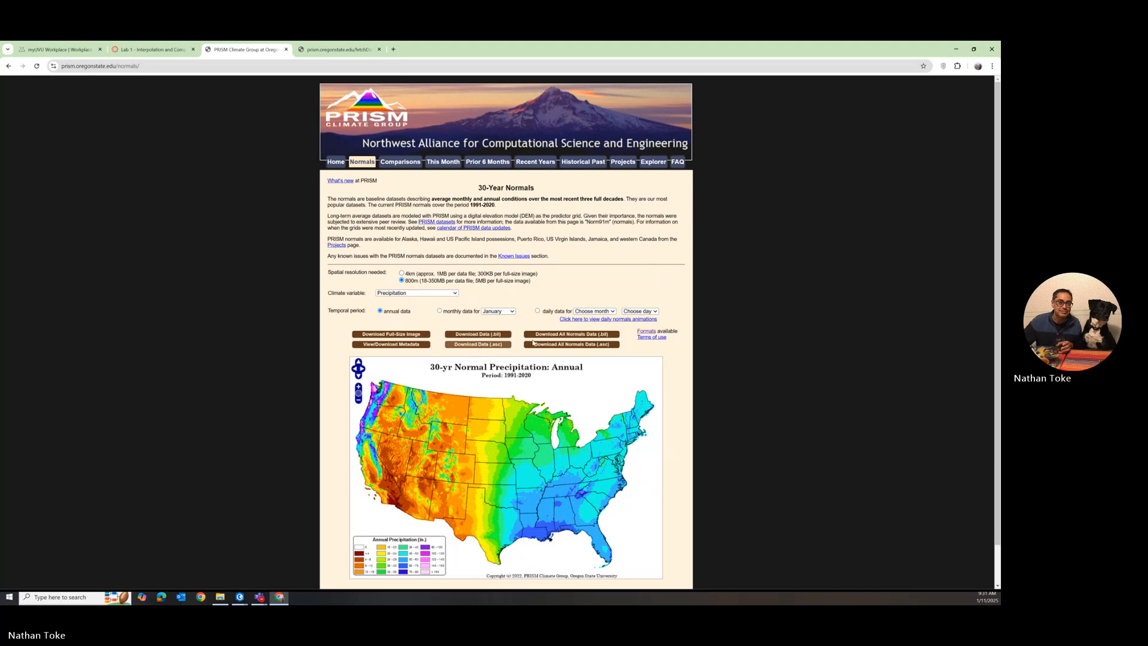
# - Download the 800m annual precipitation normals in .asc format
pyautogui.rightClick(479, 347)
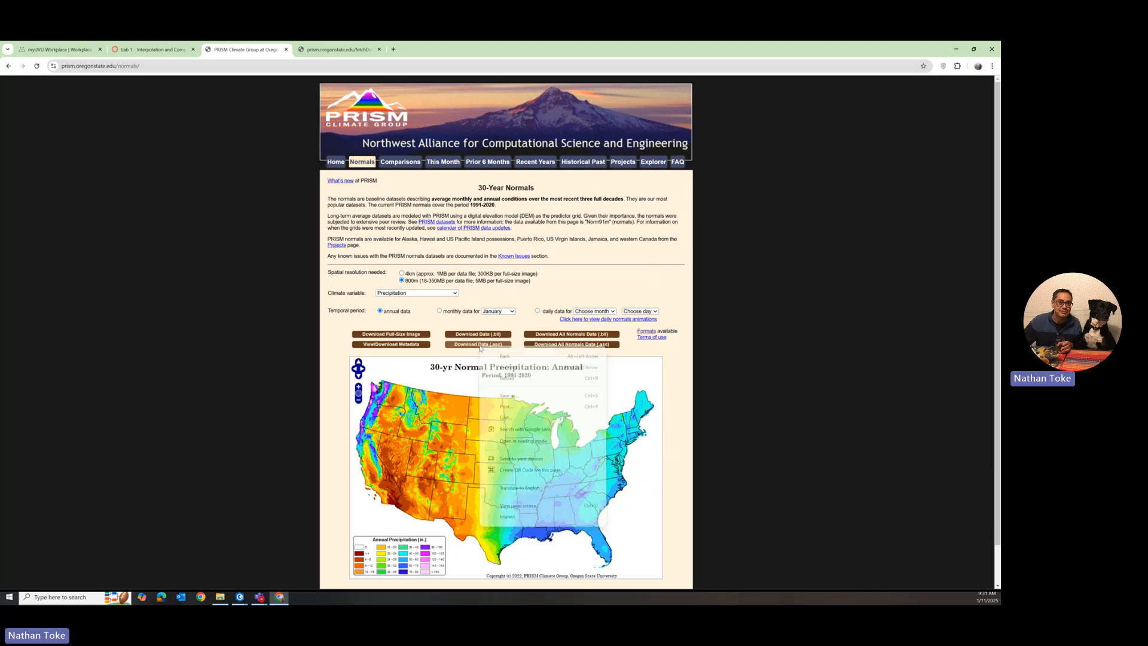
pyautogui.click(436, 350)
pyautogui.click(464, 349)
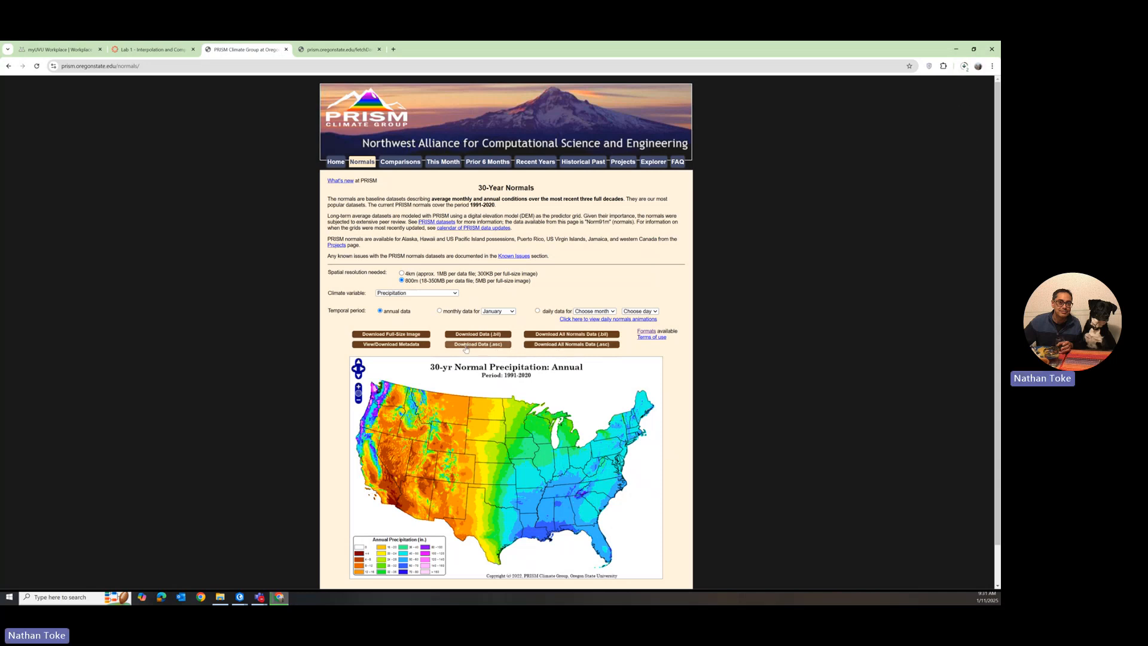
pyautogui.click(573, 344)
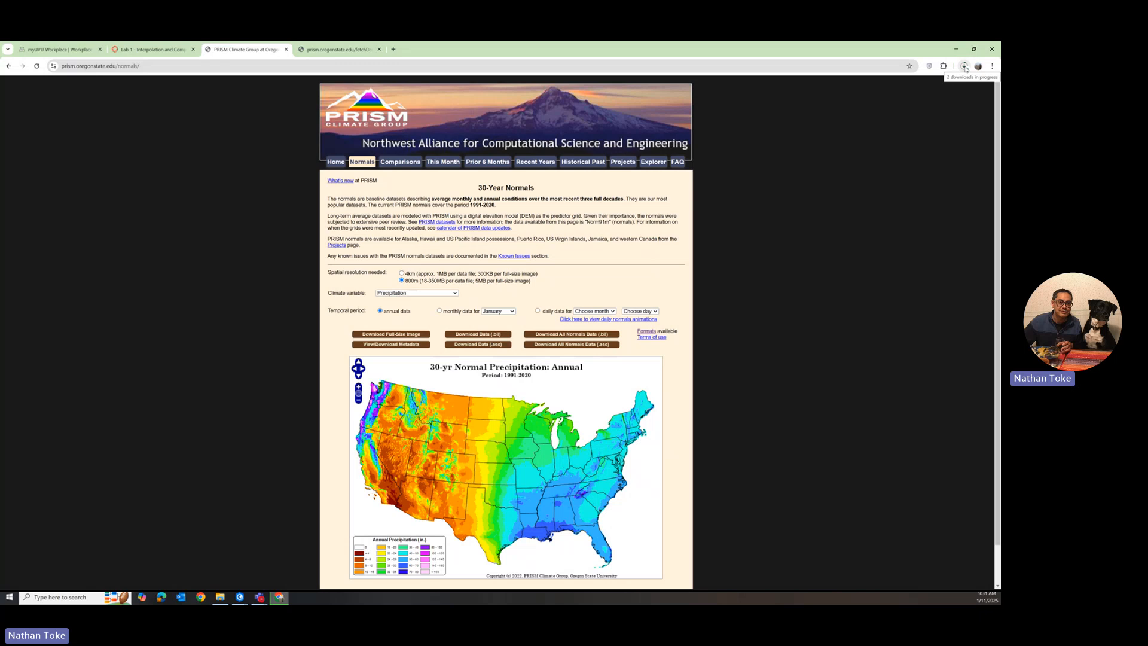
pyautogui.click(964, 66)
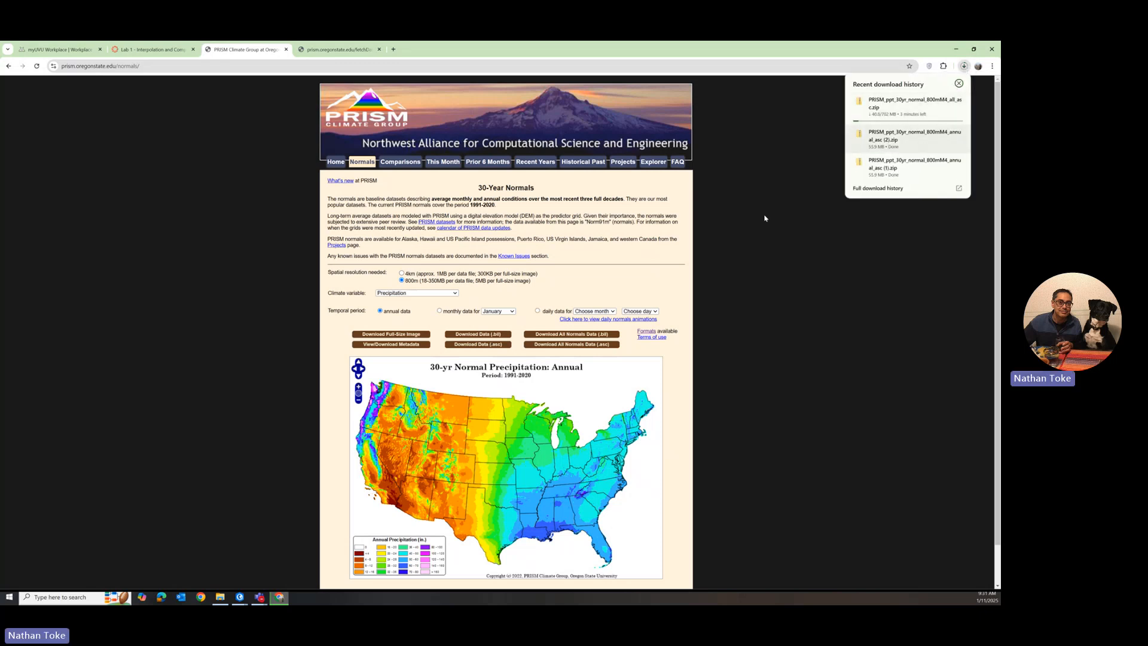
pyautogui.click(423, 294)
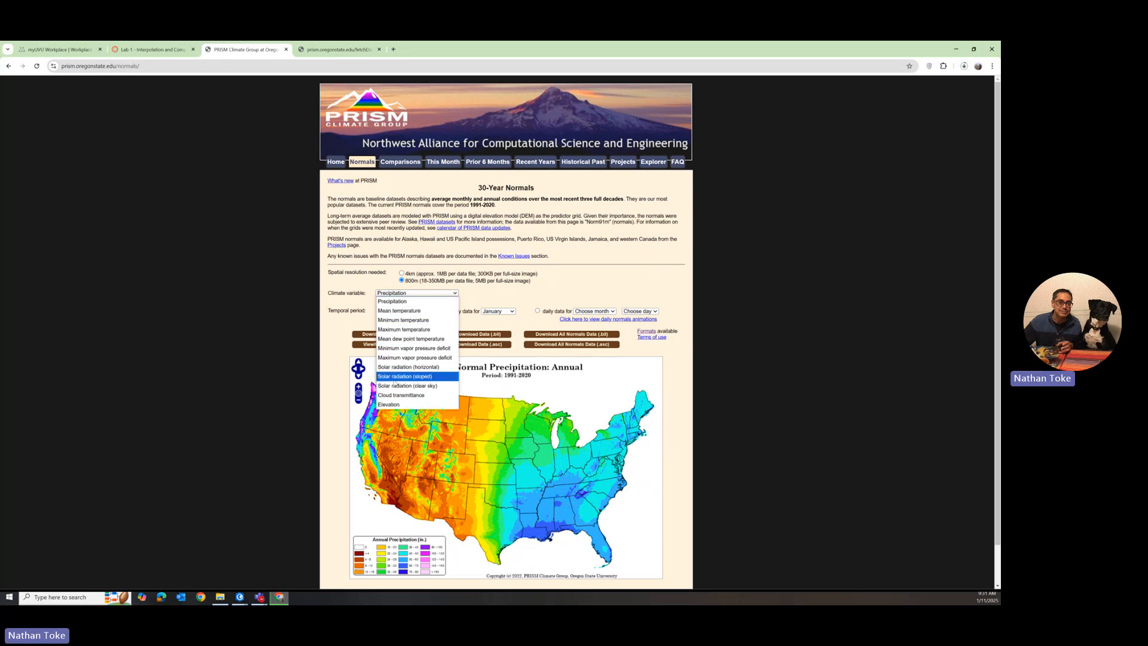
pyautogui.click(359, 293)
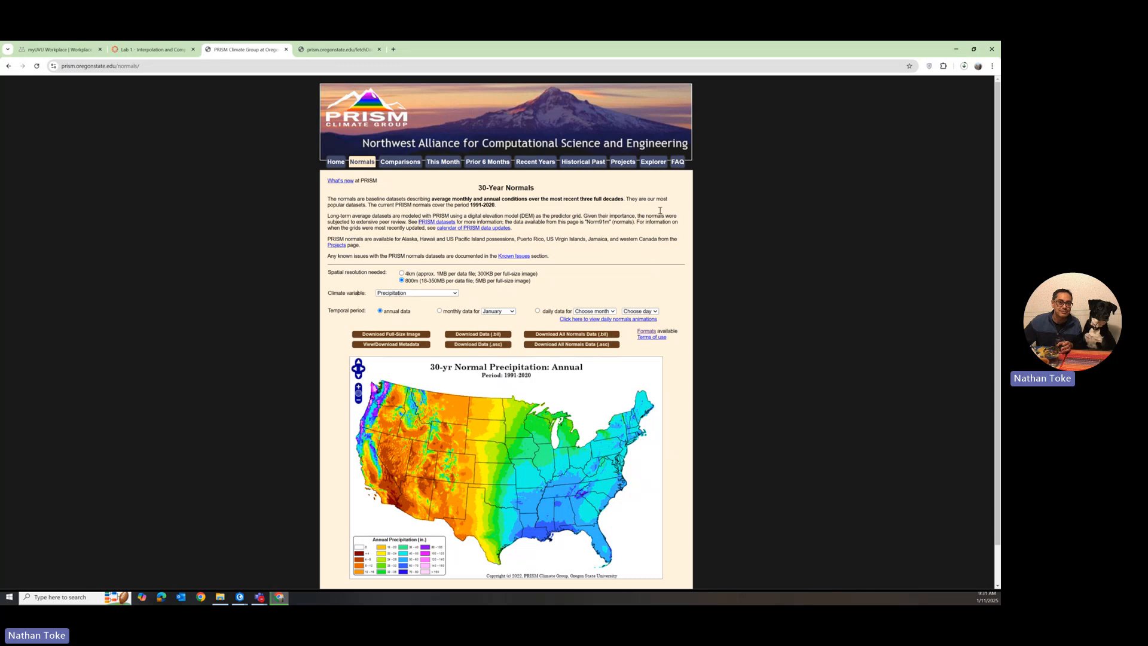
pyautogui.click(964, 66)
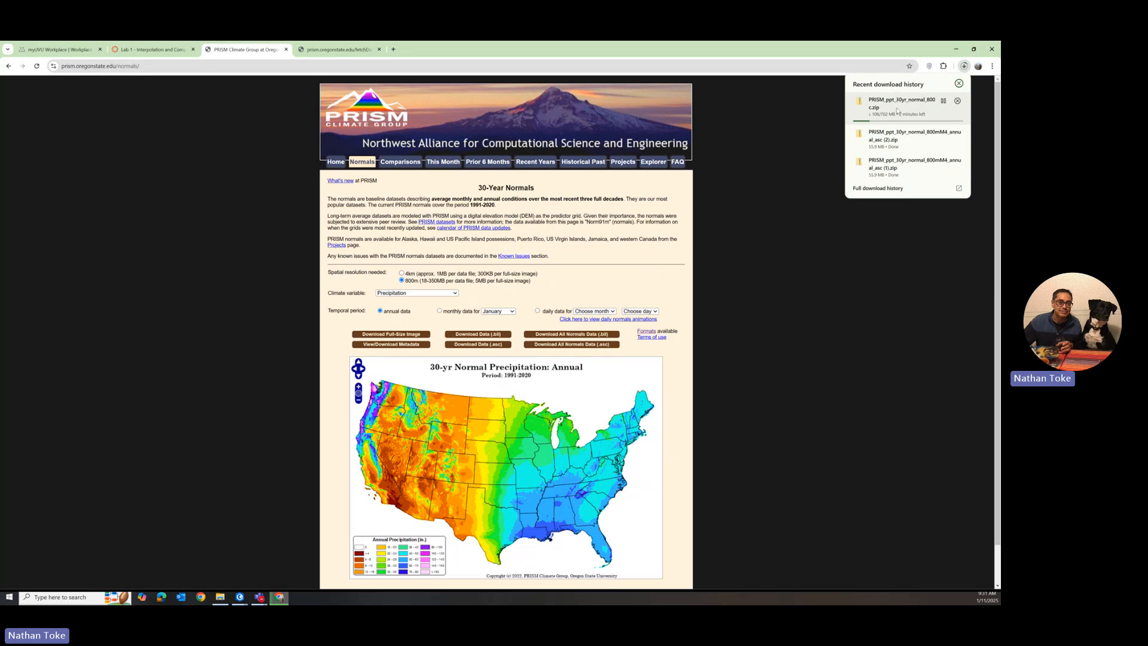
pyautogui.click(957, 101)
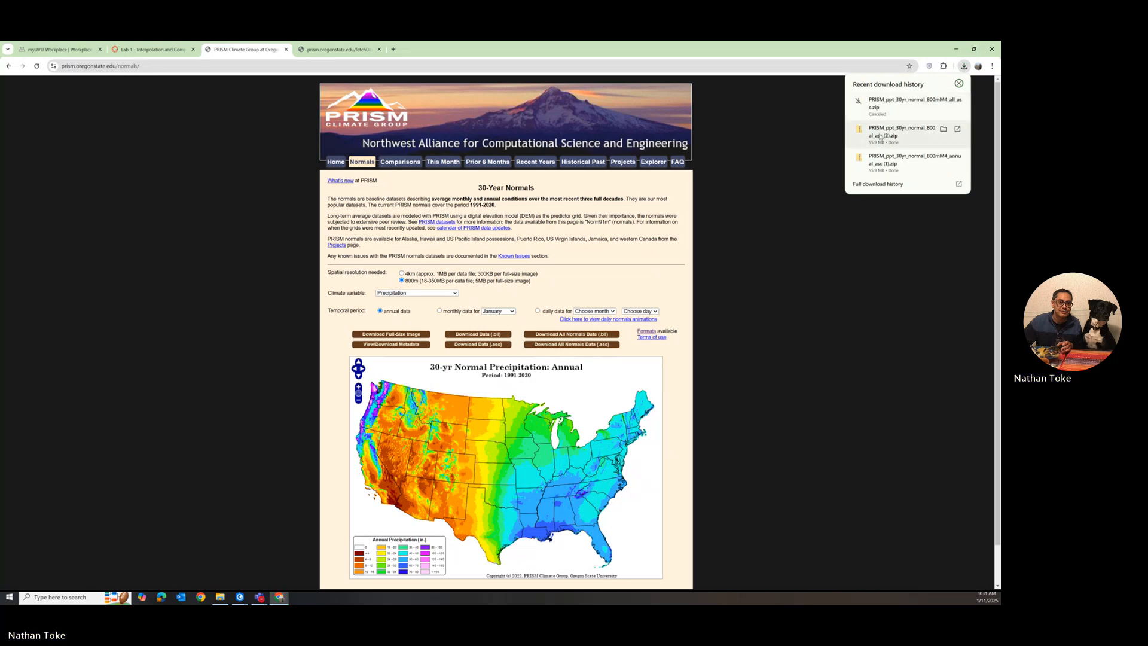
# - Copy the files from the downloaded PRISM_ppt_30yr_normal_800mM4_annual_asc (2).zip into the OutsideData folder of the 2025 GEOG-3650 interpolation lab project
pyautogui.rightClick(880, 137)
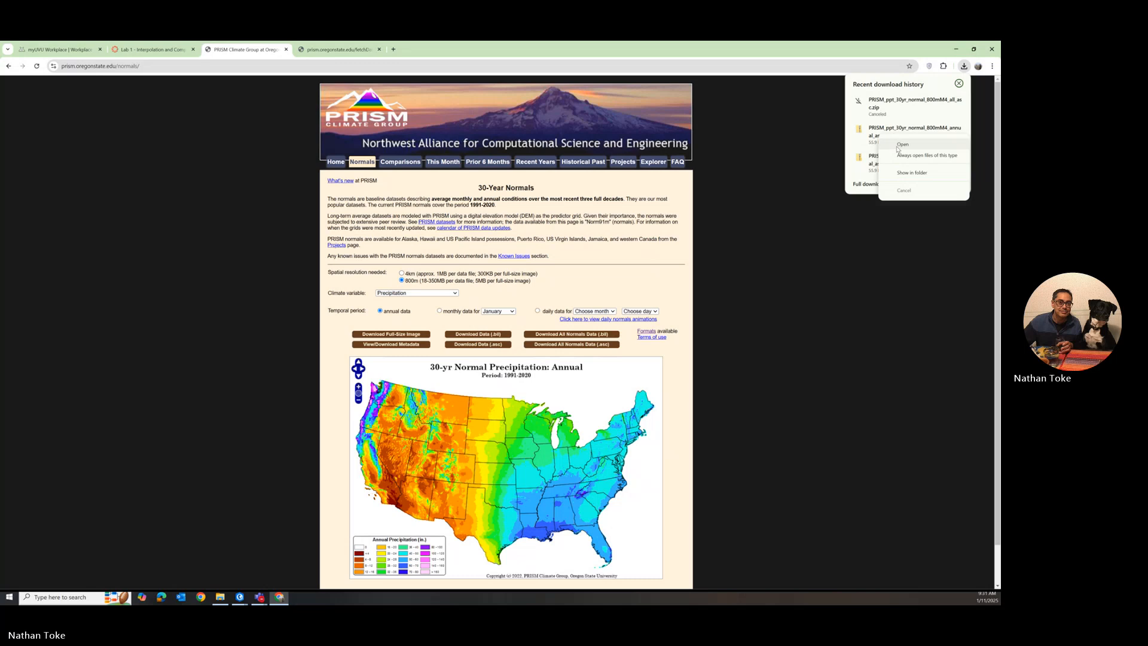
pyautogui.click(898, 149)
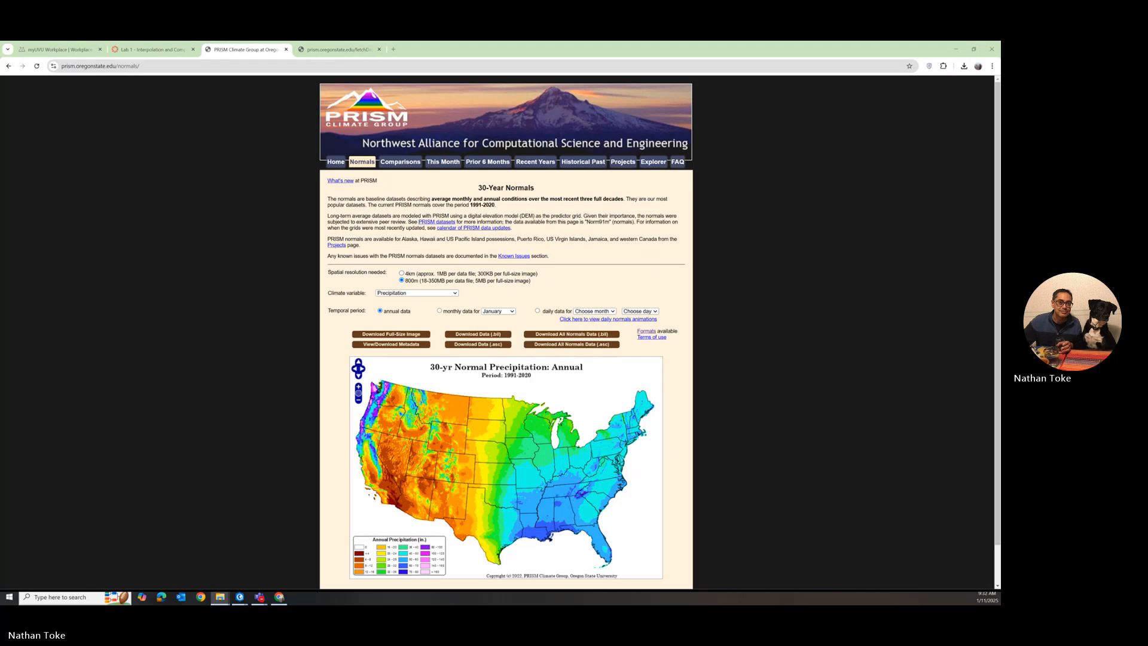
pyautogui.moveTo(1000, 363); pyautogui.dragTo(614, 200)
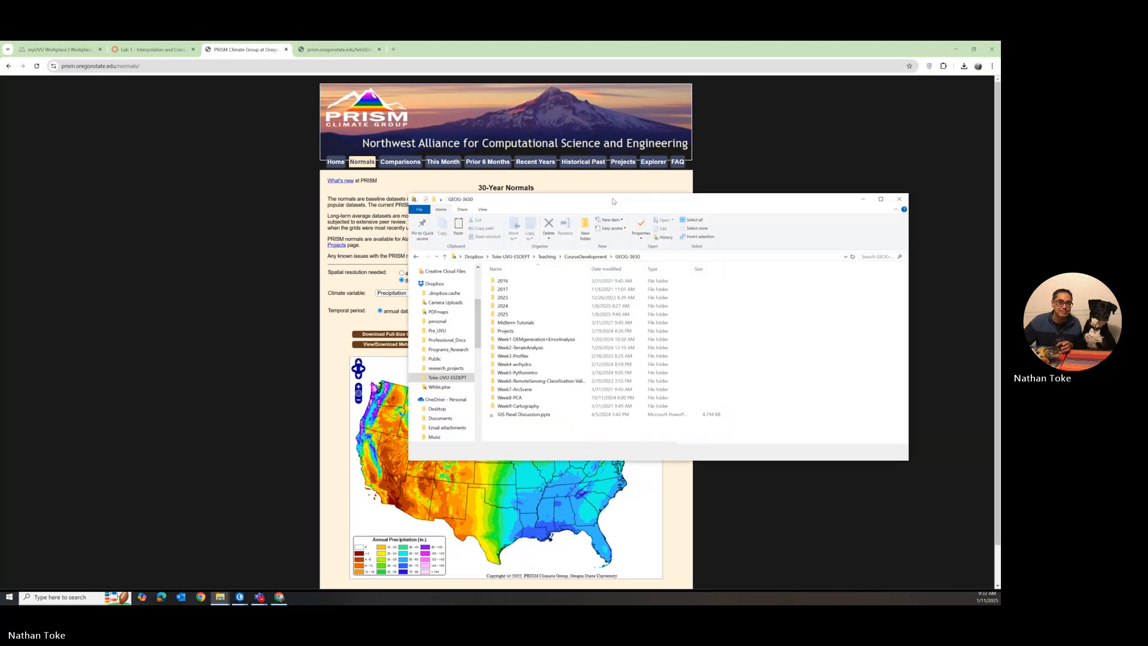
pyautogui.click(501, 317)
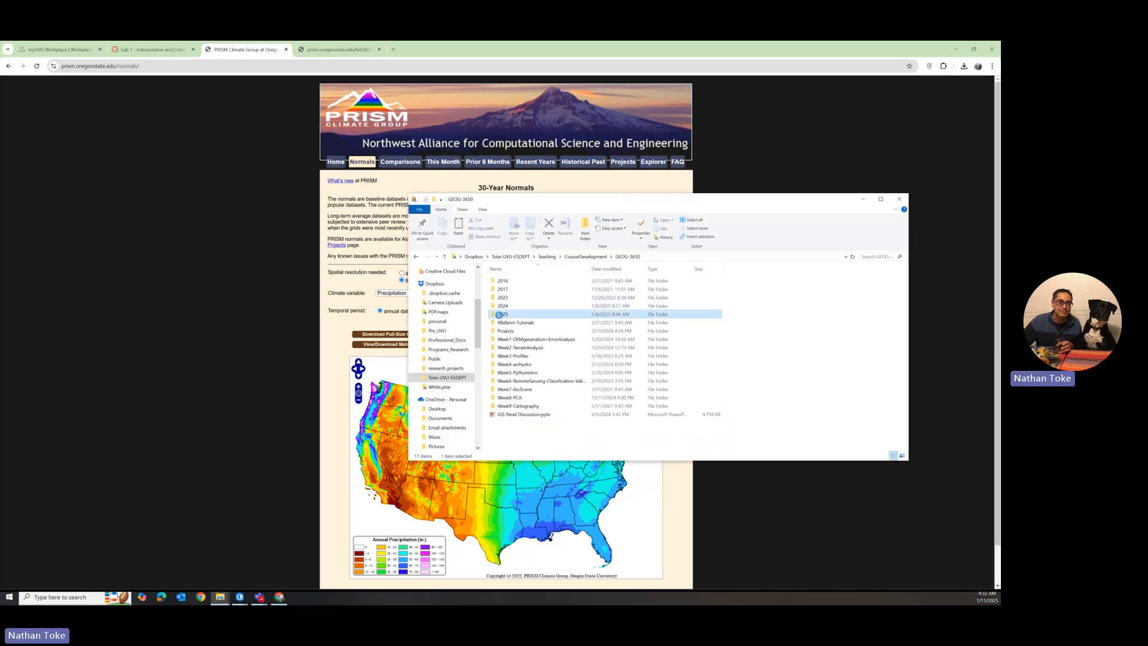
pyautogui.doubleClick(501, 316)
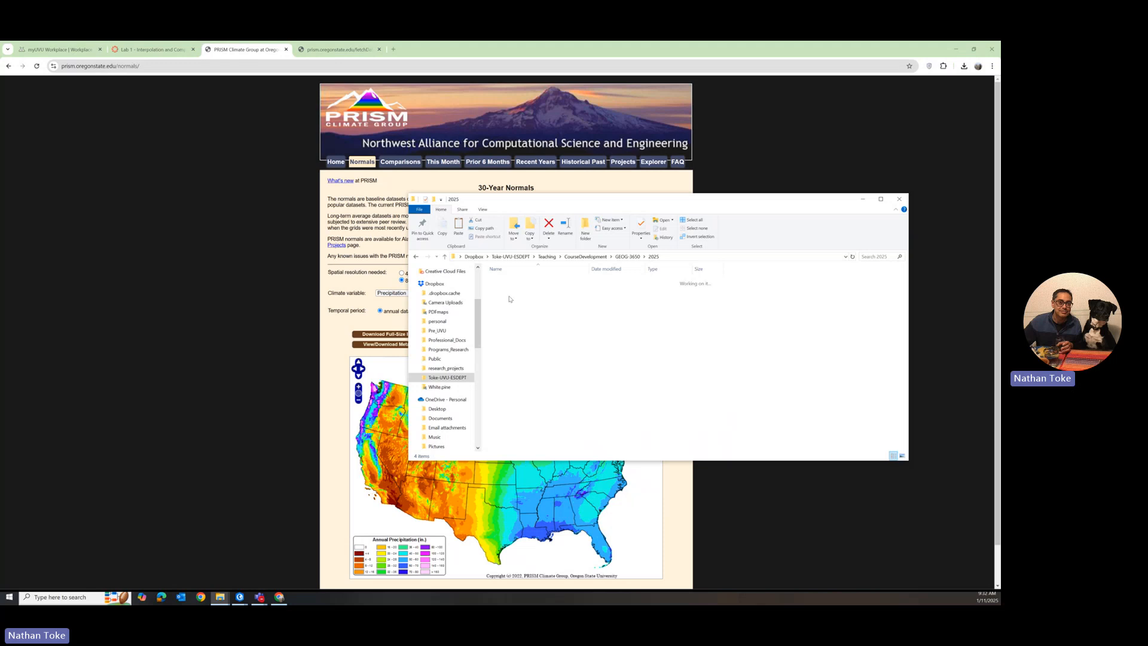
pyautogui.click(519, 290)
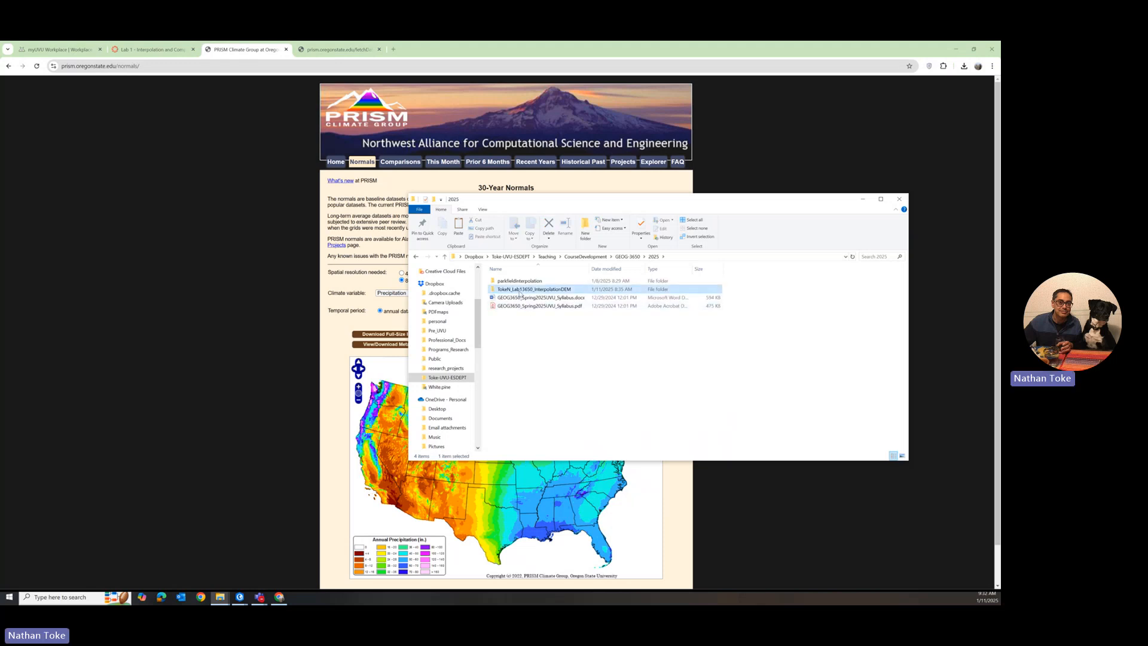
pyautogui.doubleClick(520, 292)
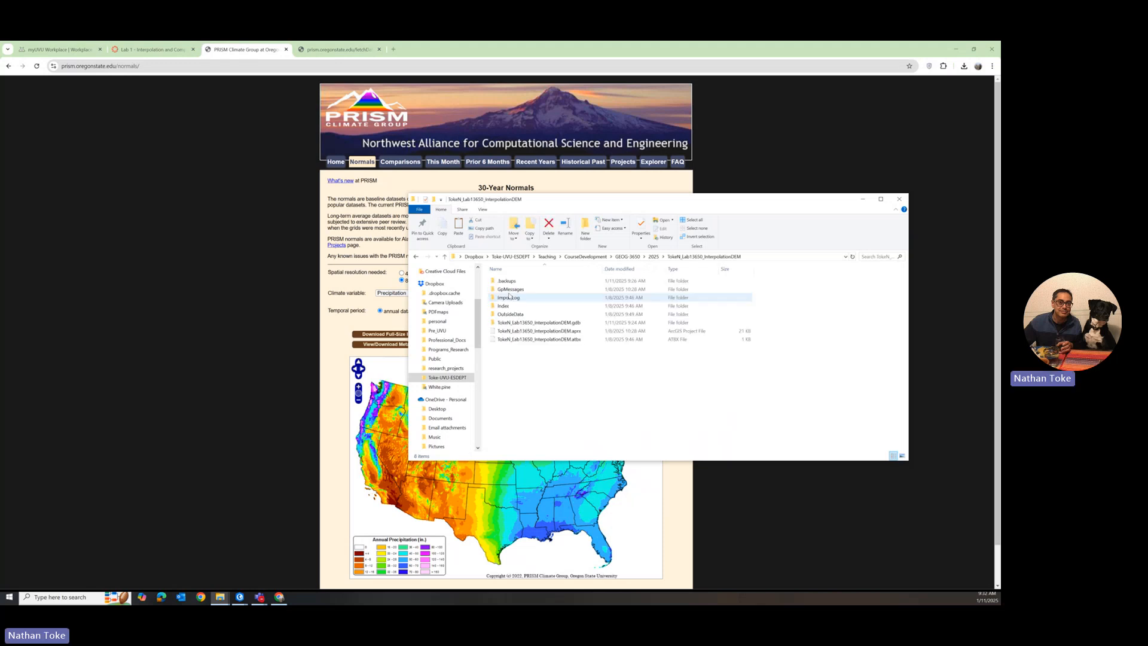
pyautogui.click(510, 315)
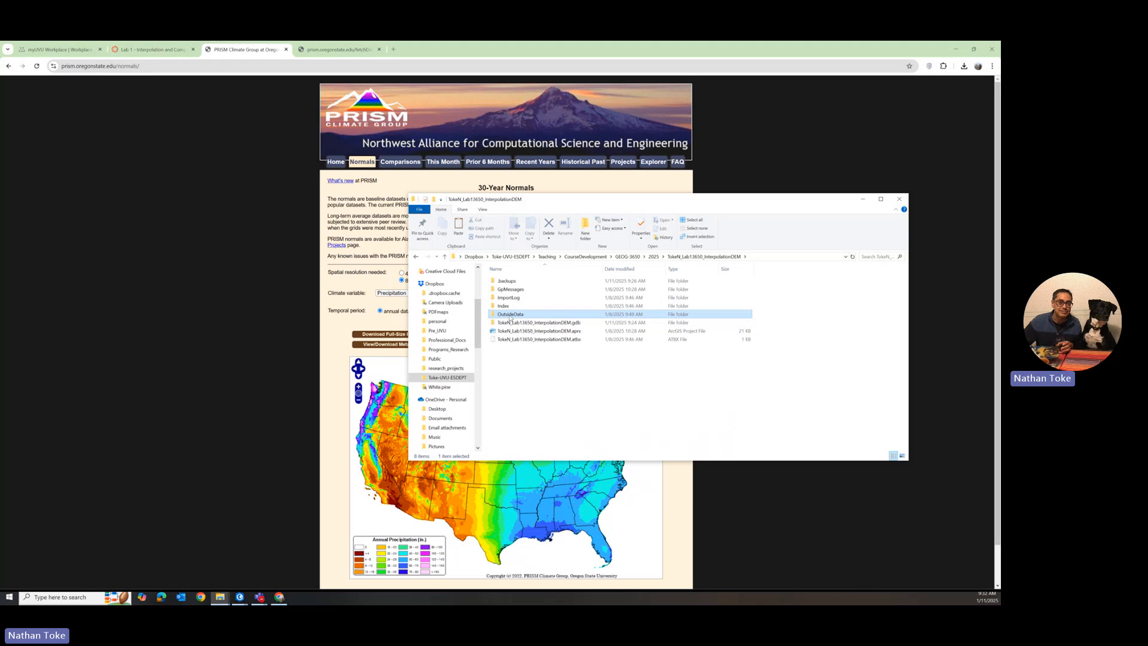
pyautogui.doubleClick(511, 315)
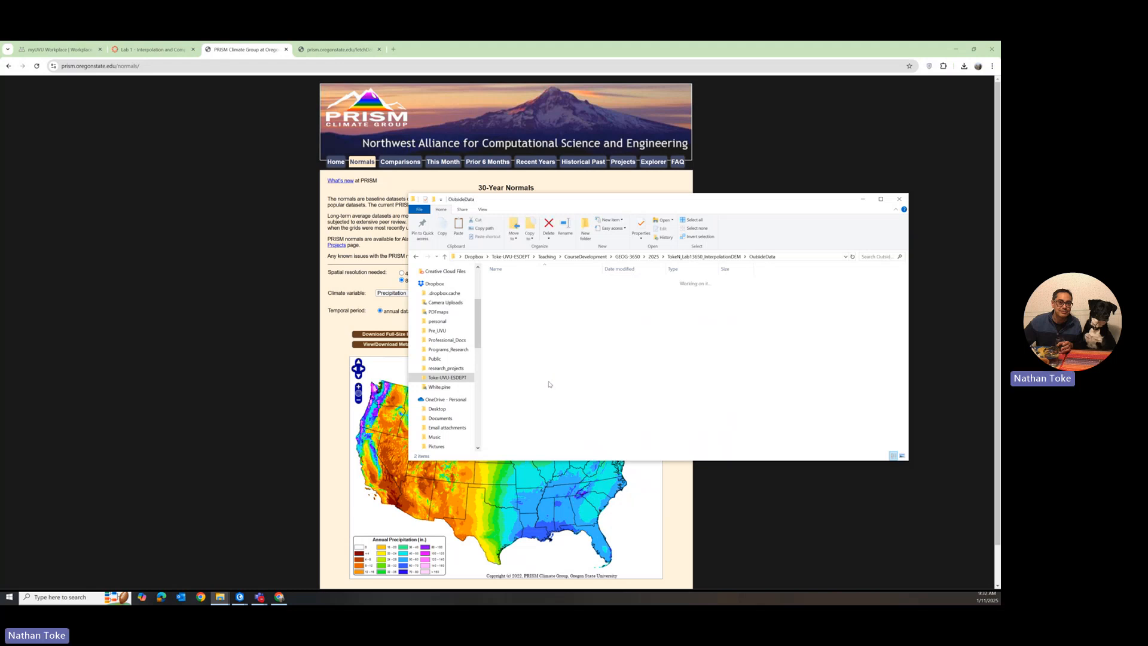
pyautogui.rightClick(549, 384)
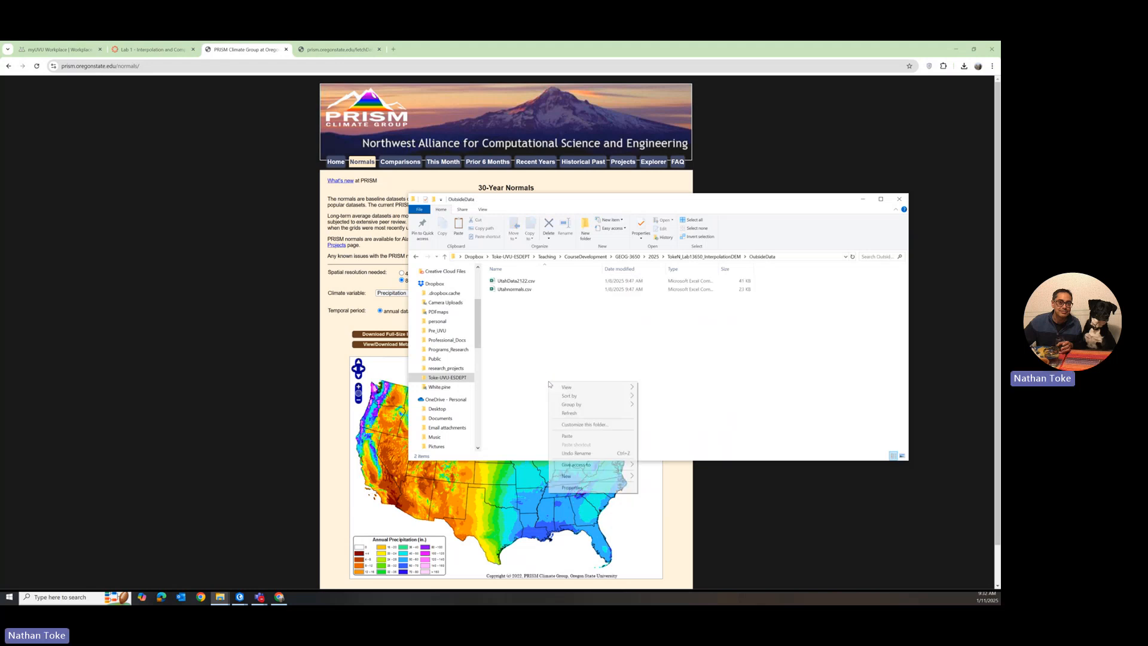
pyautogui.click(573, 437)
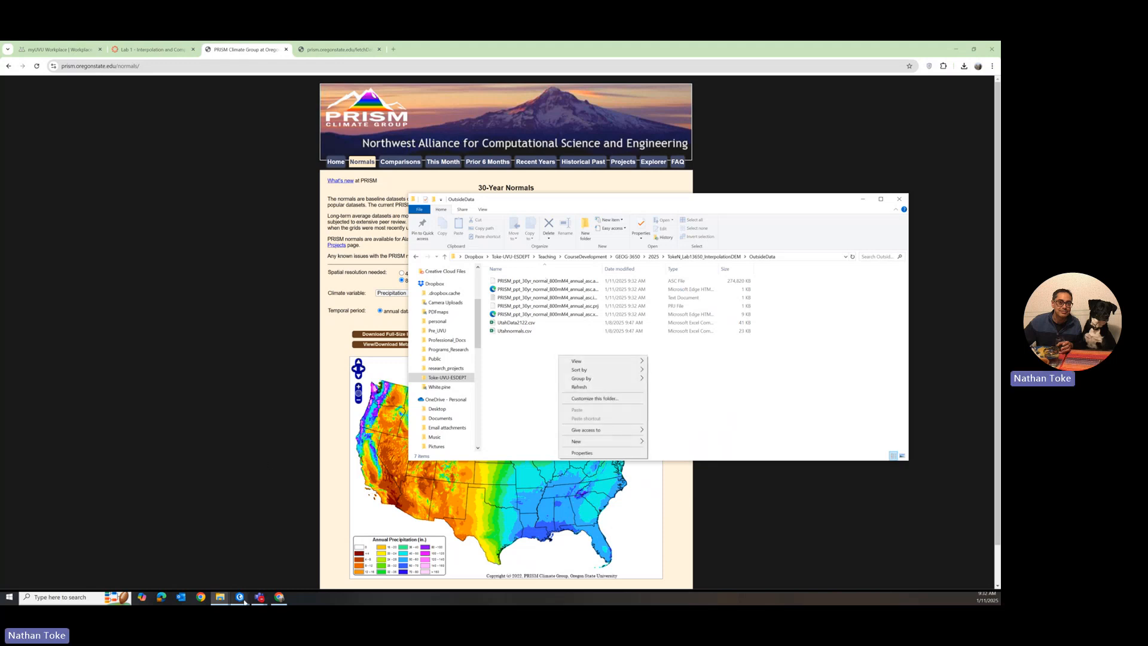
# - Switch to ArcGIS Pro and try to add PRISM_ppt_30yr_normal_800mM4_annual_asc.asc from the project's OutsideData folder to the Utah map
pyautogui.moveTo(244, 602)
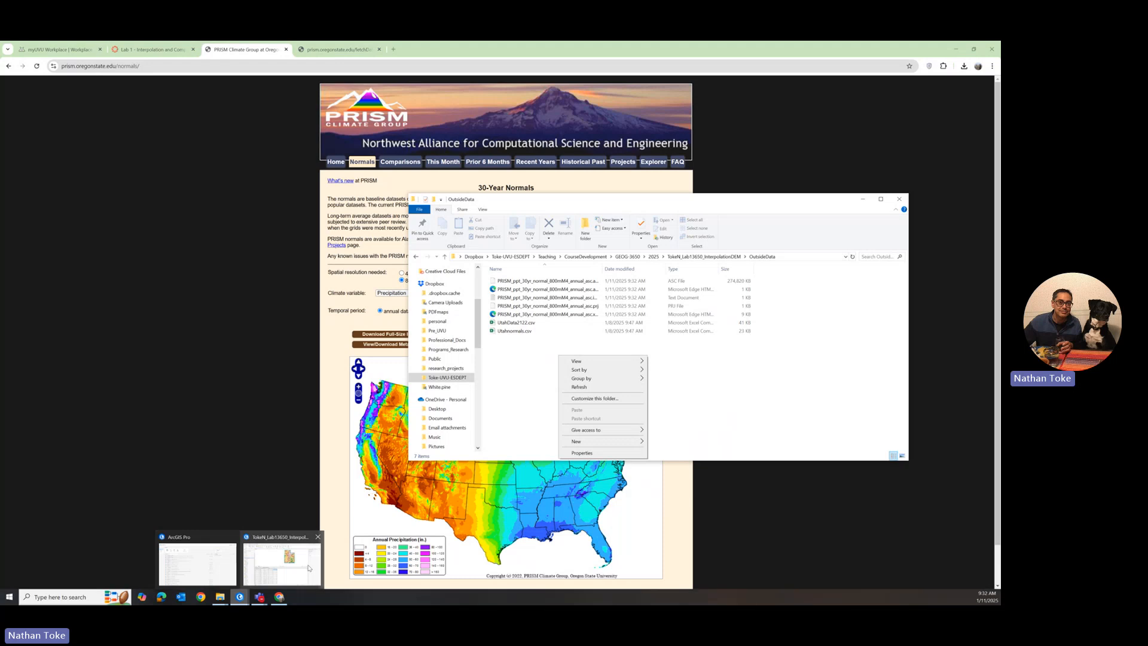
pyautogui.click(274, 564)
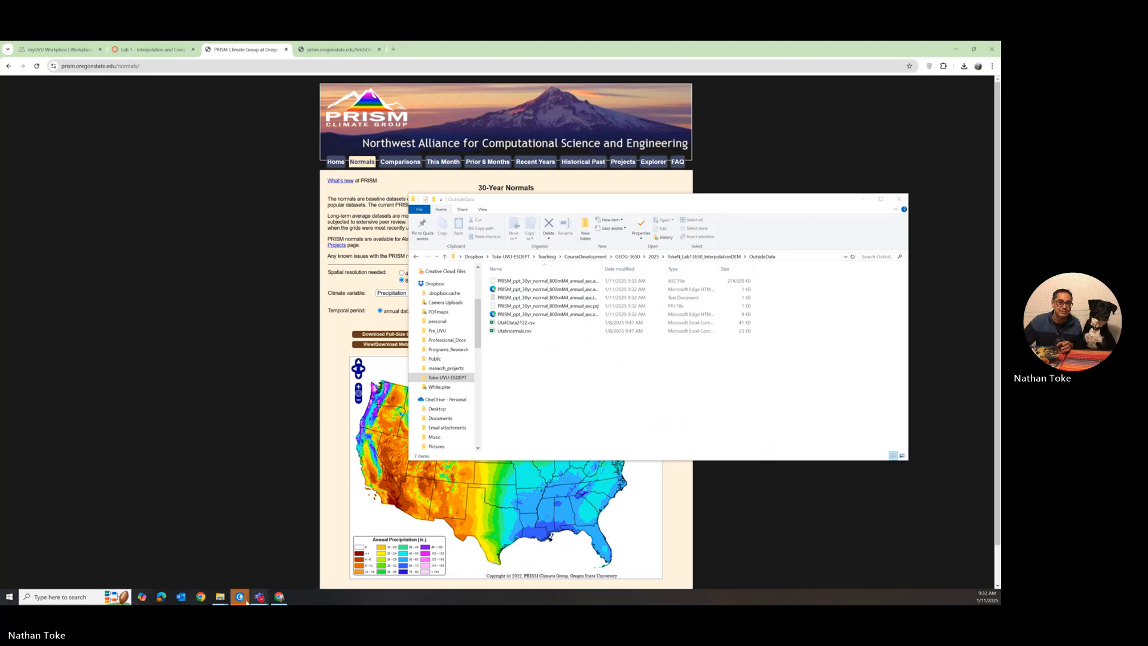
pyautogui.moveTo(240, 596)
pyautogui.click(282, 559)
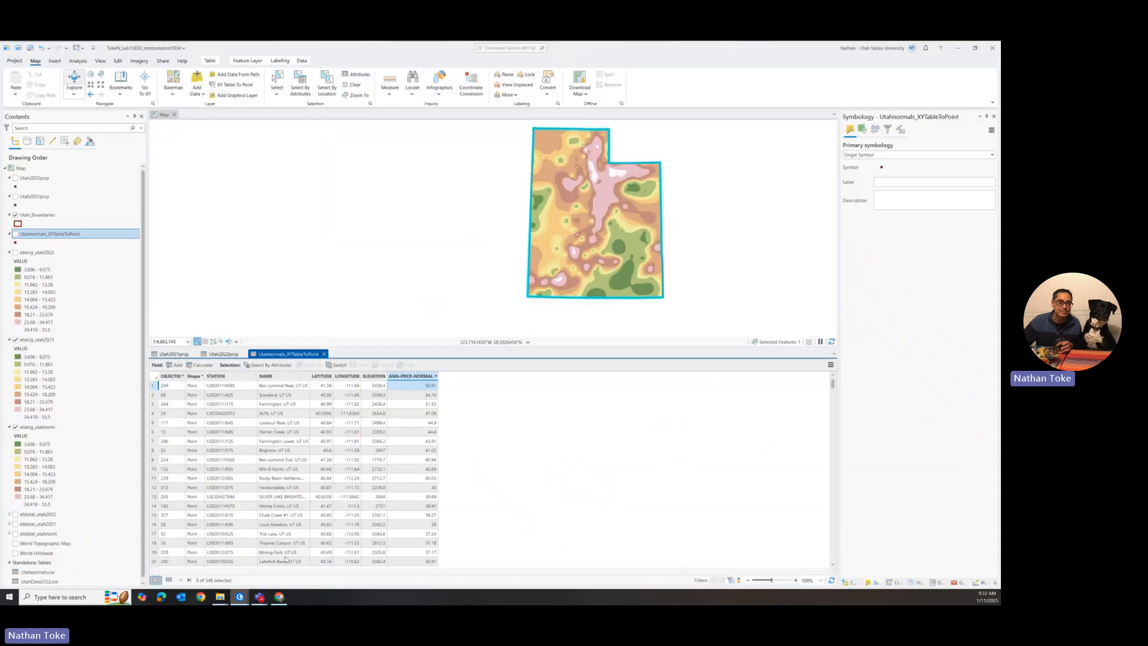
pyautogui.click(202, 94)
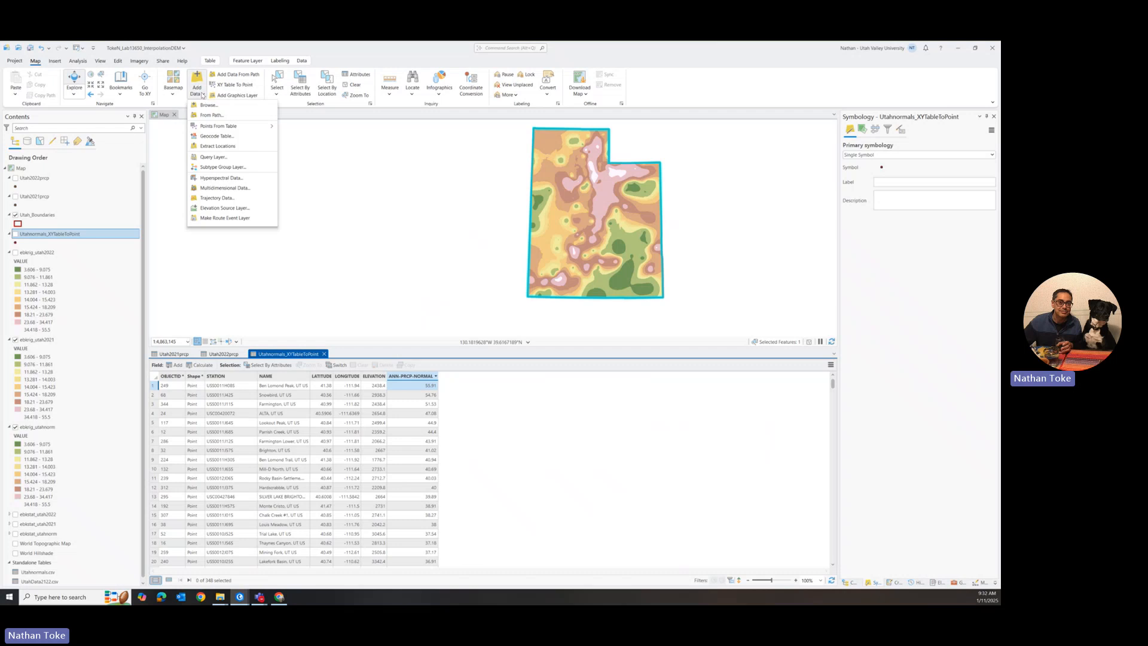
pyautogui.click(205, 110)
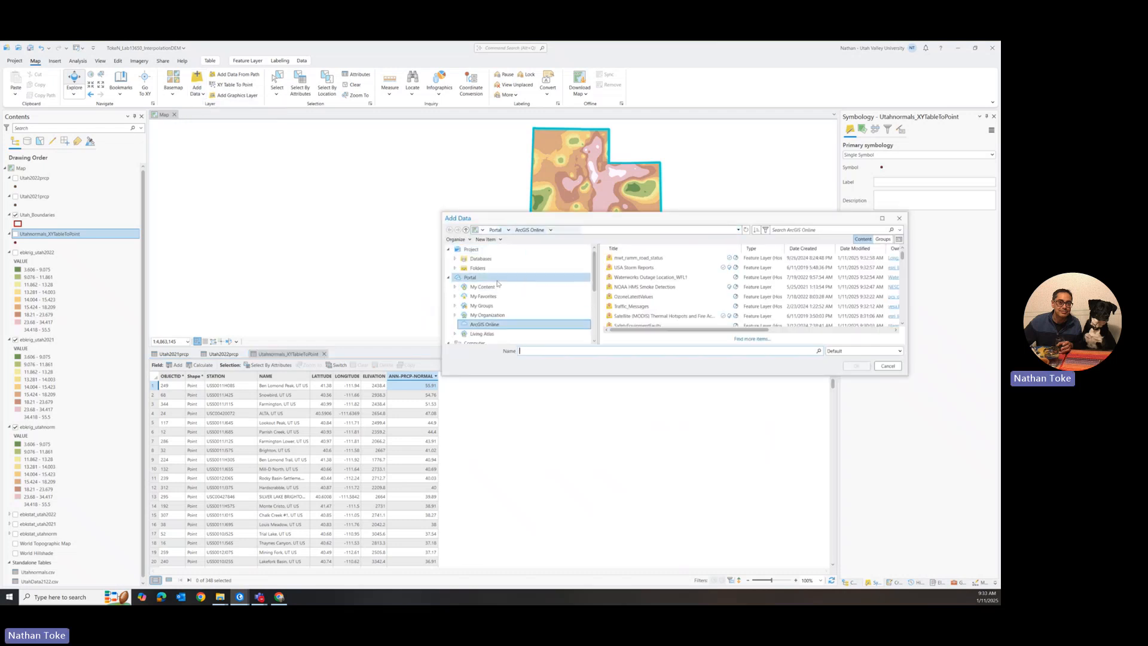
pyautogui.click(483, 269)
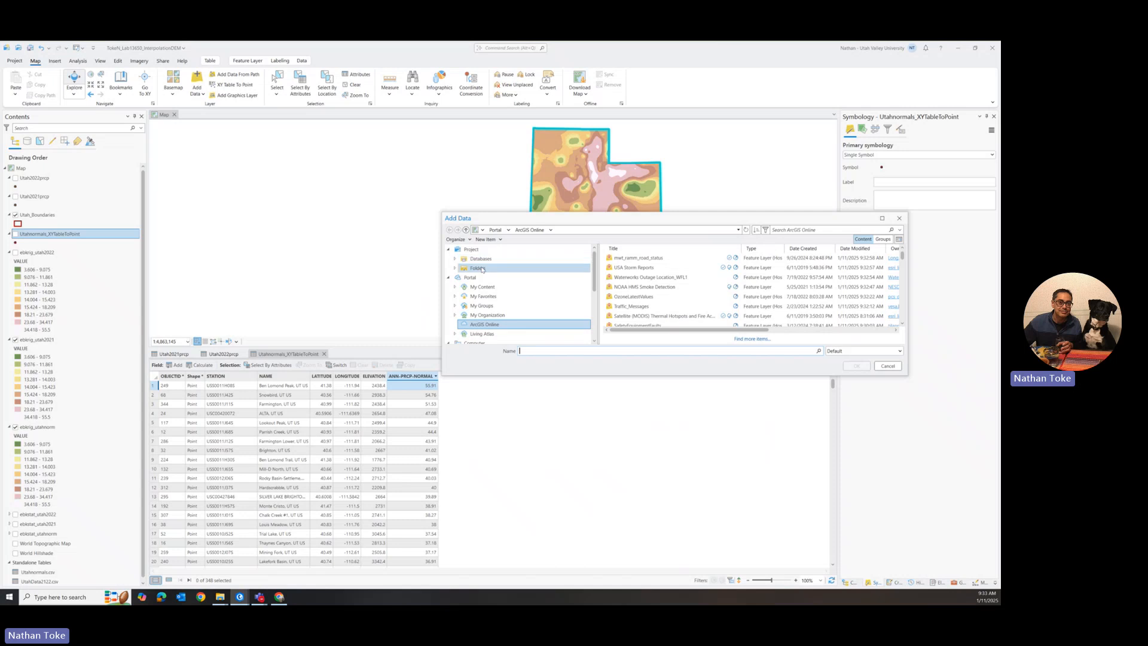
pyautogui.click(665, 260)
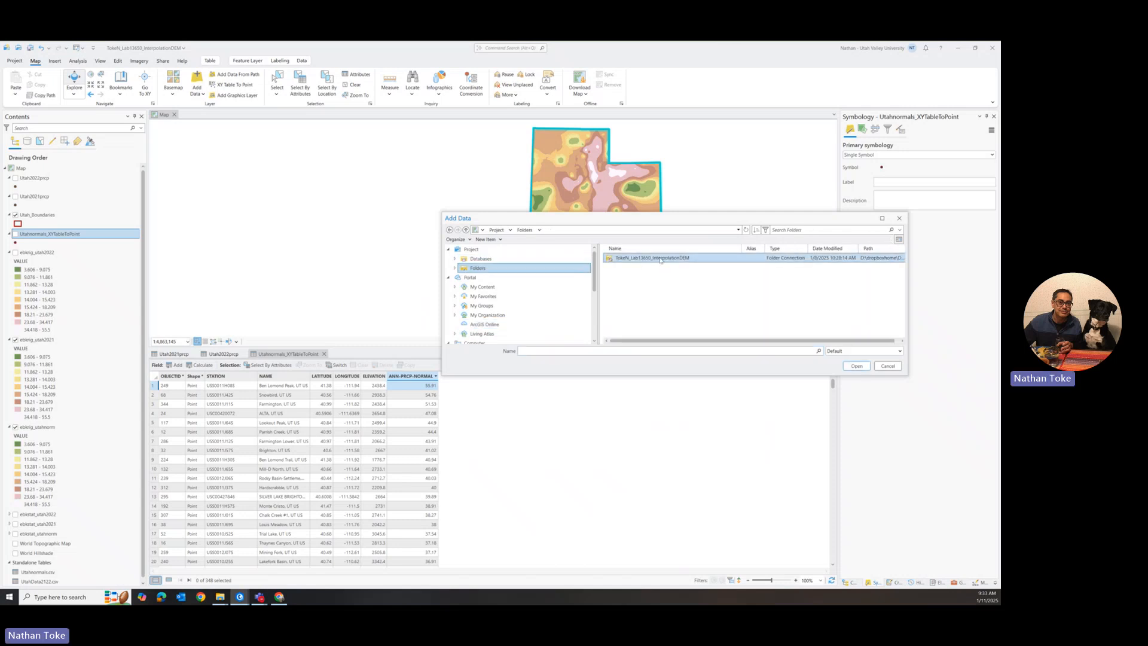
pyautogui.doubleClick(661, 261)
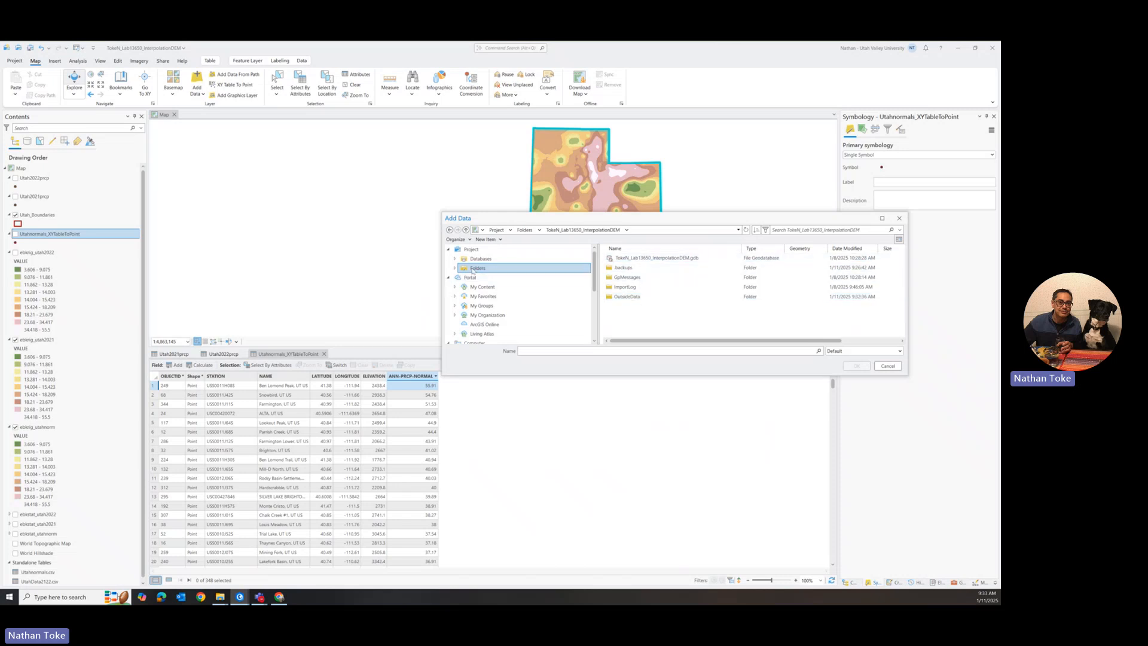
pyautogui.doubleClick(631, 297)
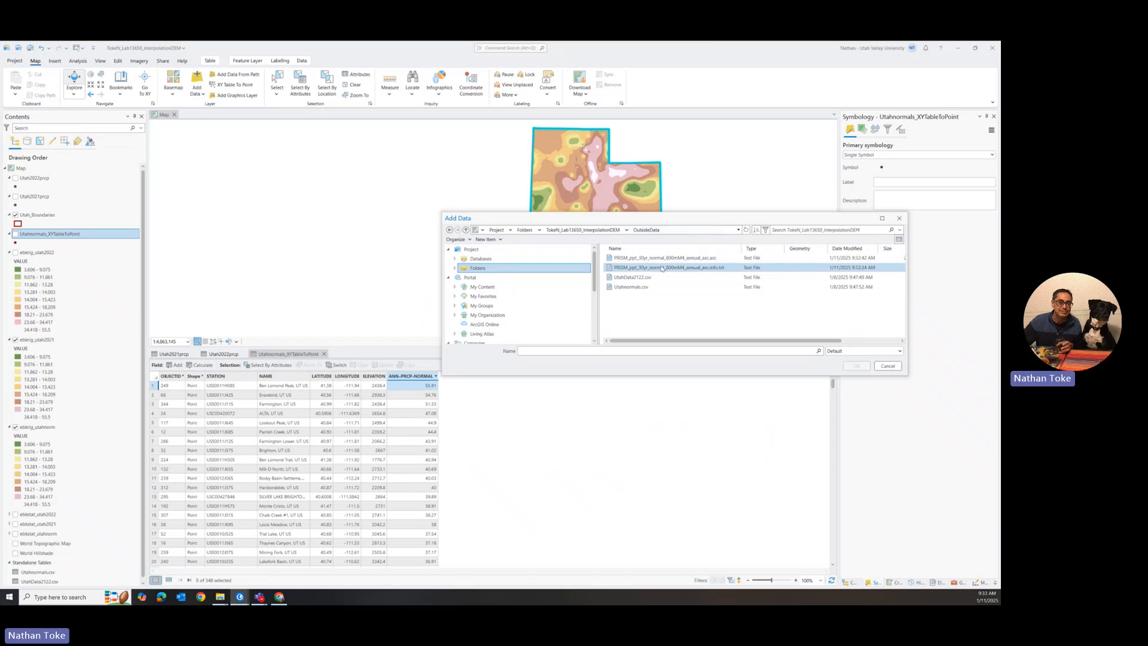
pyautogui.click(658, 258)
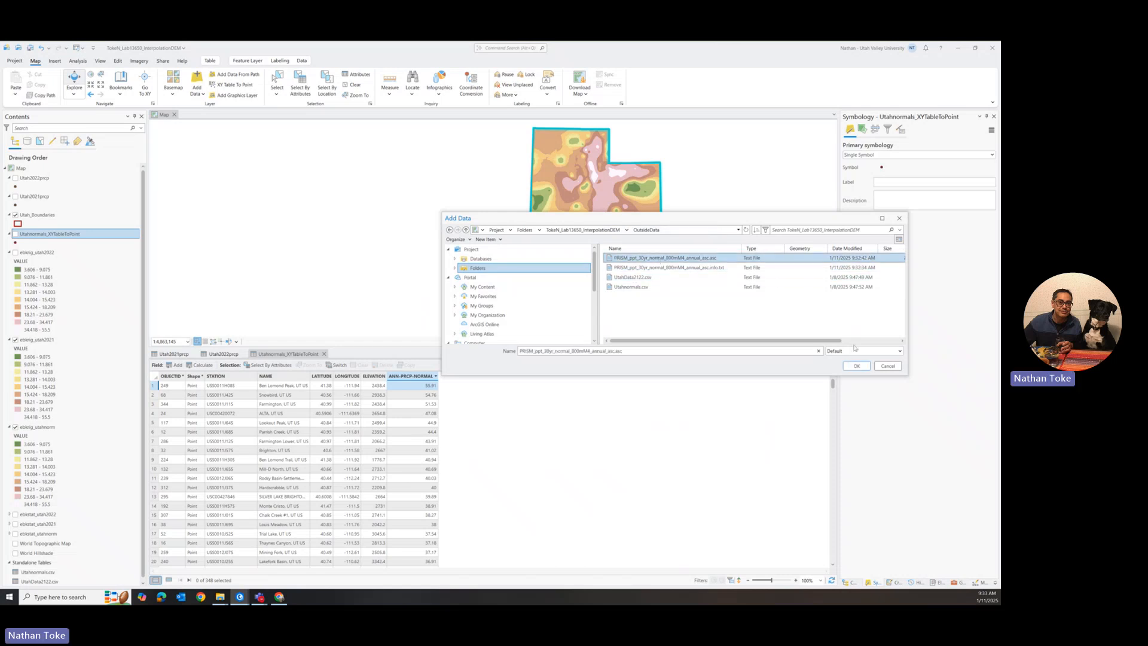
pyautogui.click(857, 366)
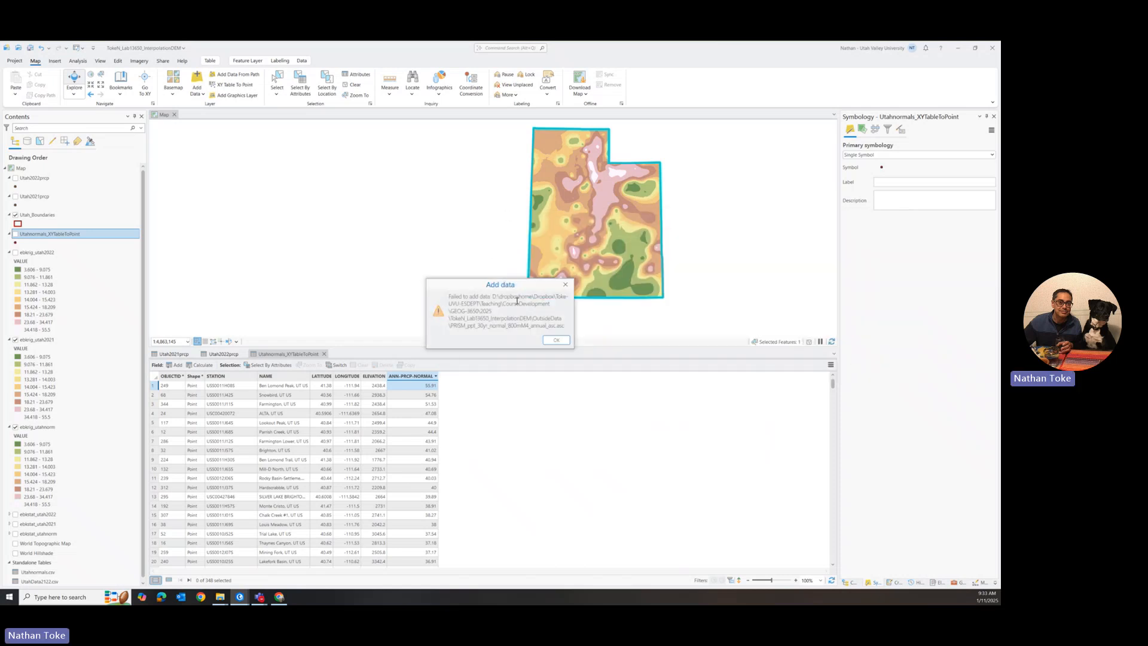
pyautogui.click(555, 340)
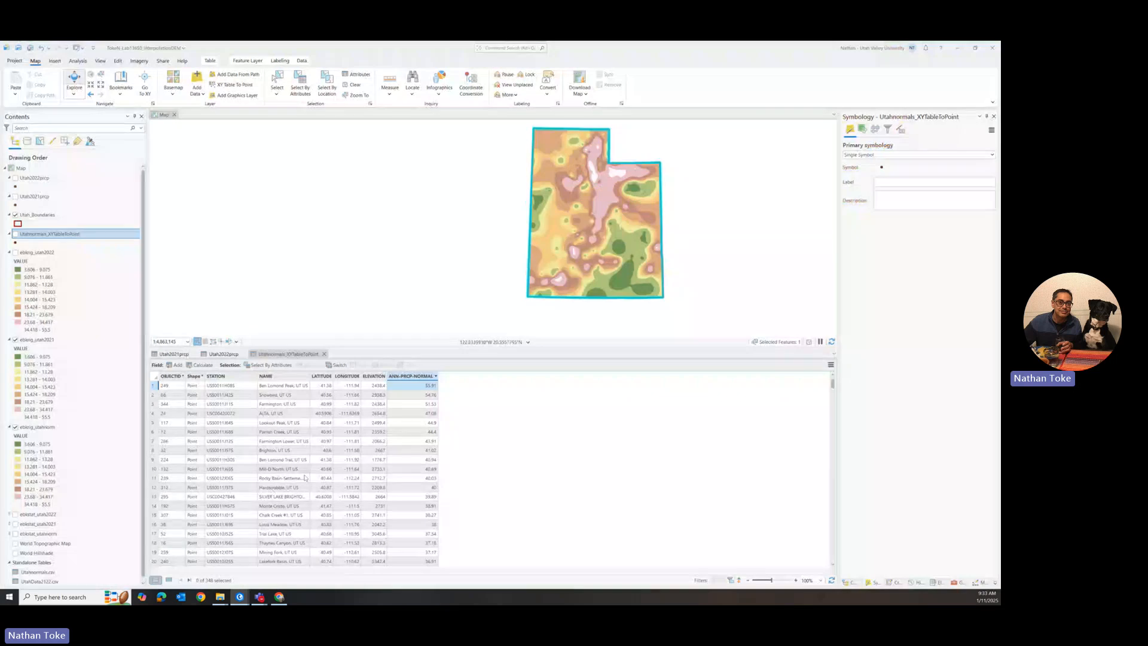
pyautogui.click(283, 597)
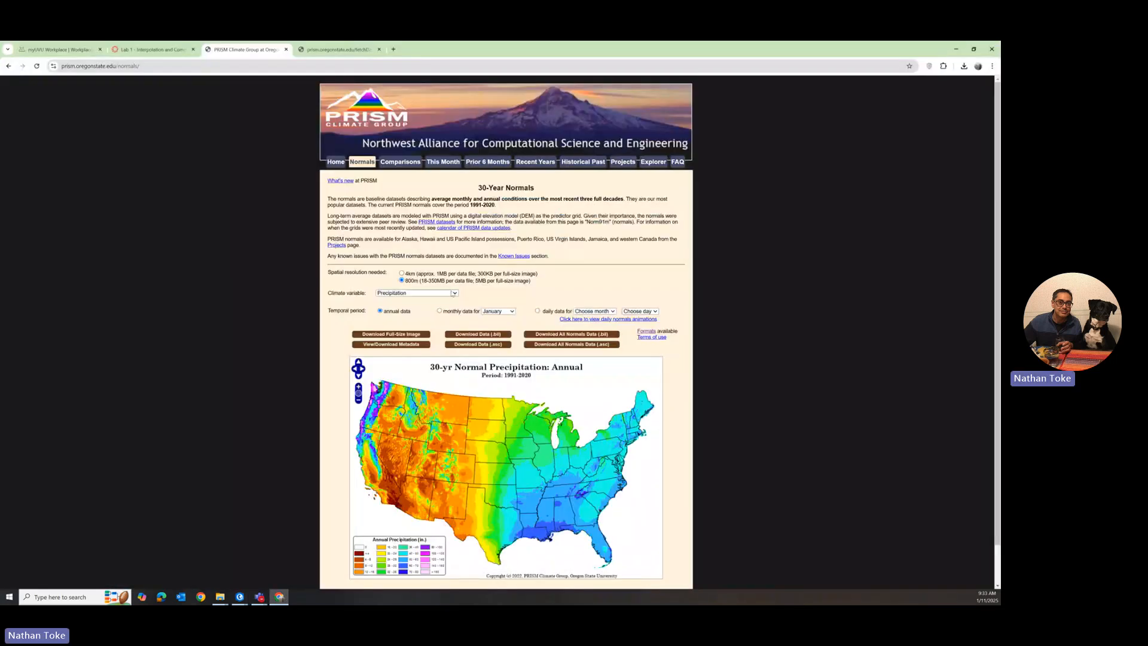
pyautogui.rightClick(477, 334)
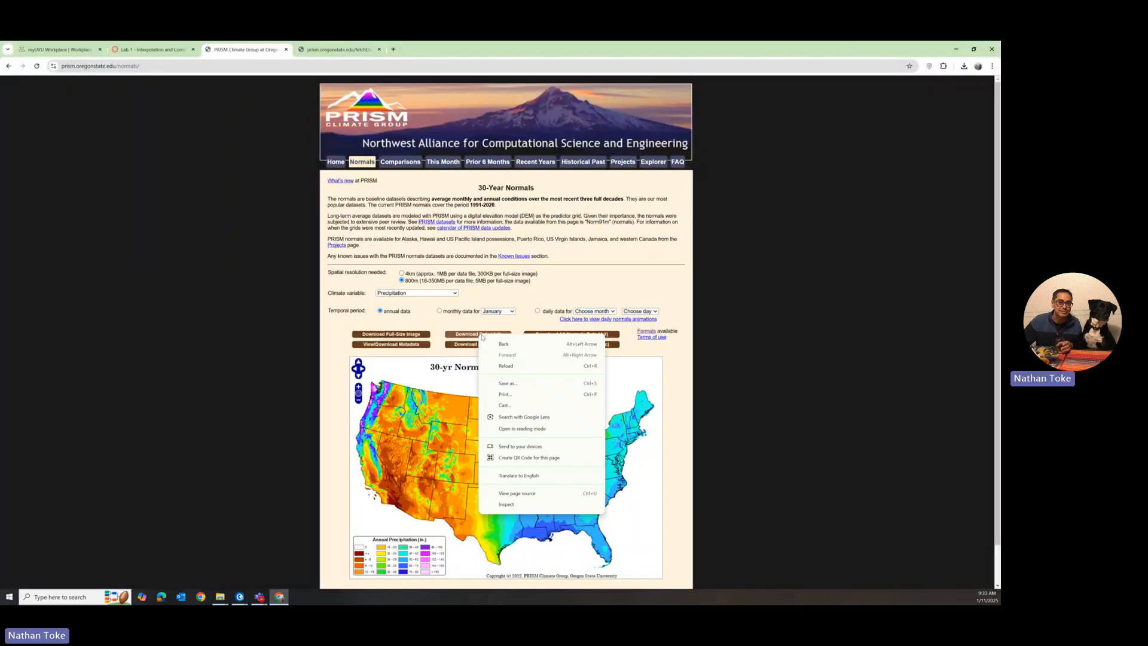
pyautogui.click(506, 383)
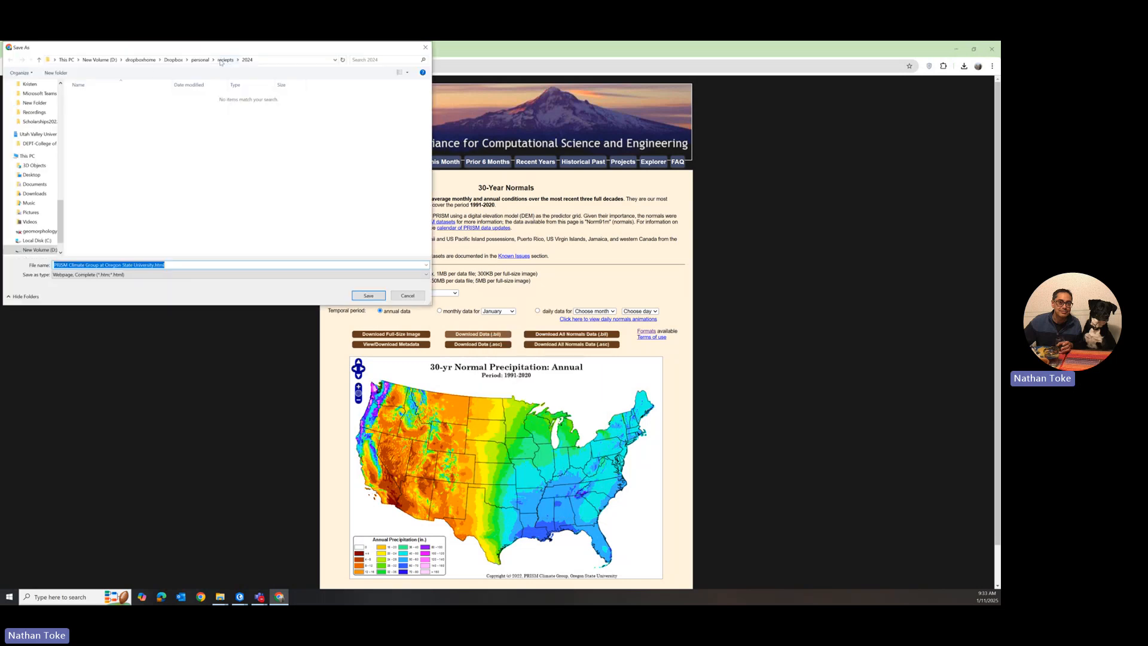
pyautogui.scroll(6, 41, 147)
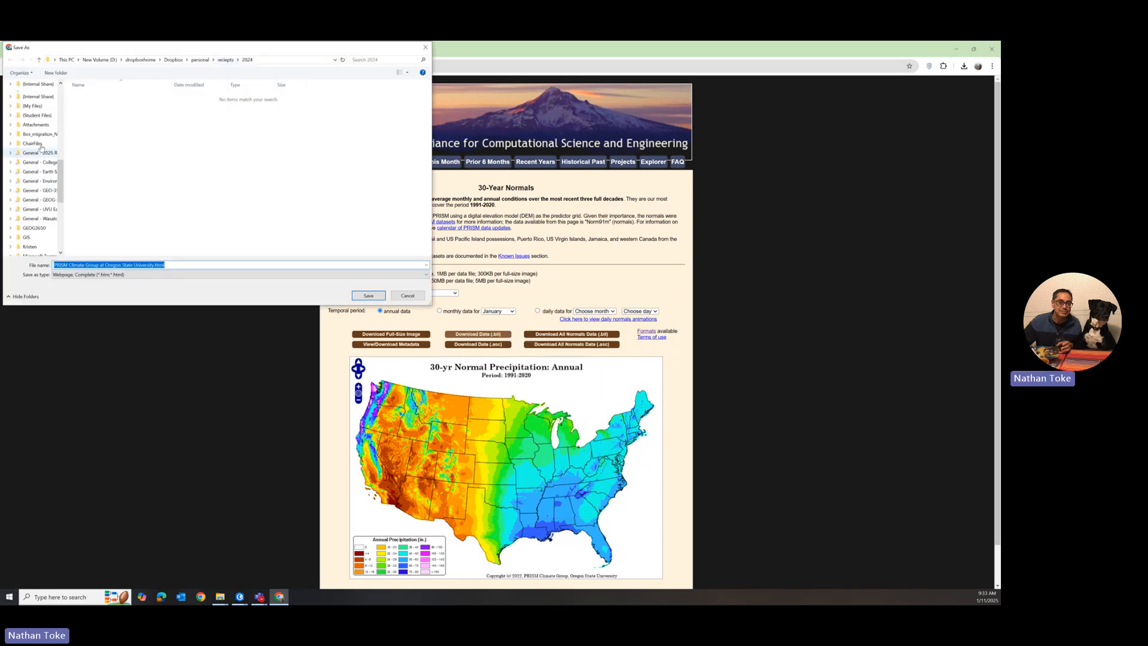
pyautogui.scroll(-6, 39, 144)
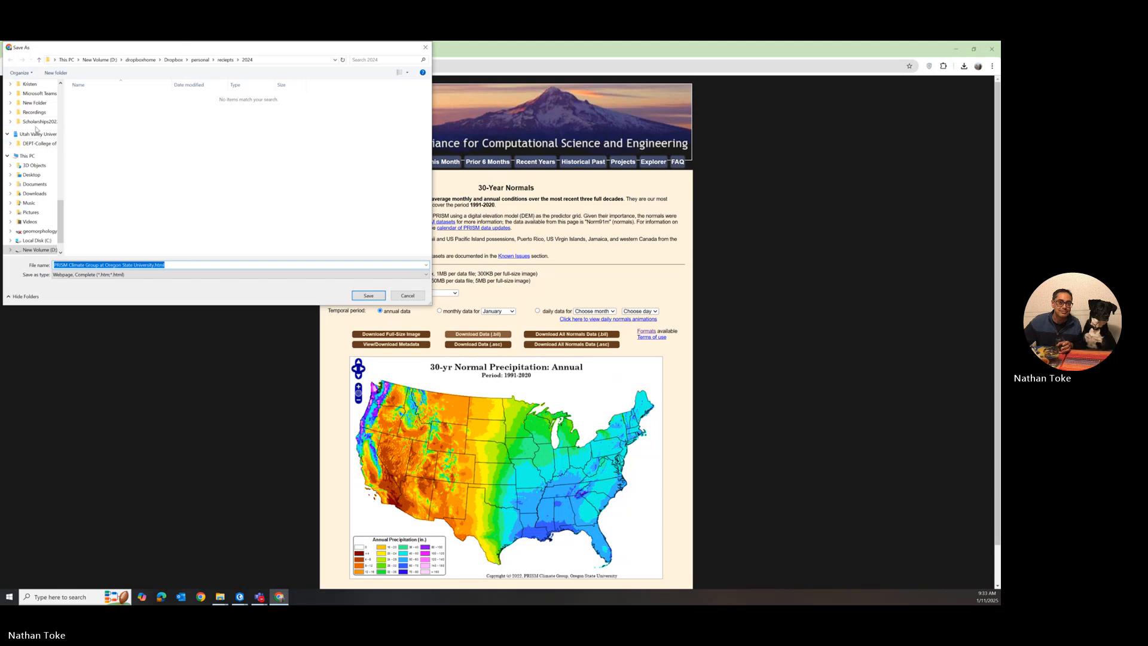
pyautogui.scroll(3, 37, 144)
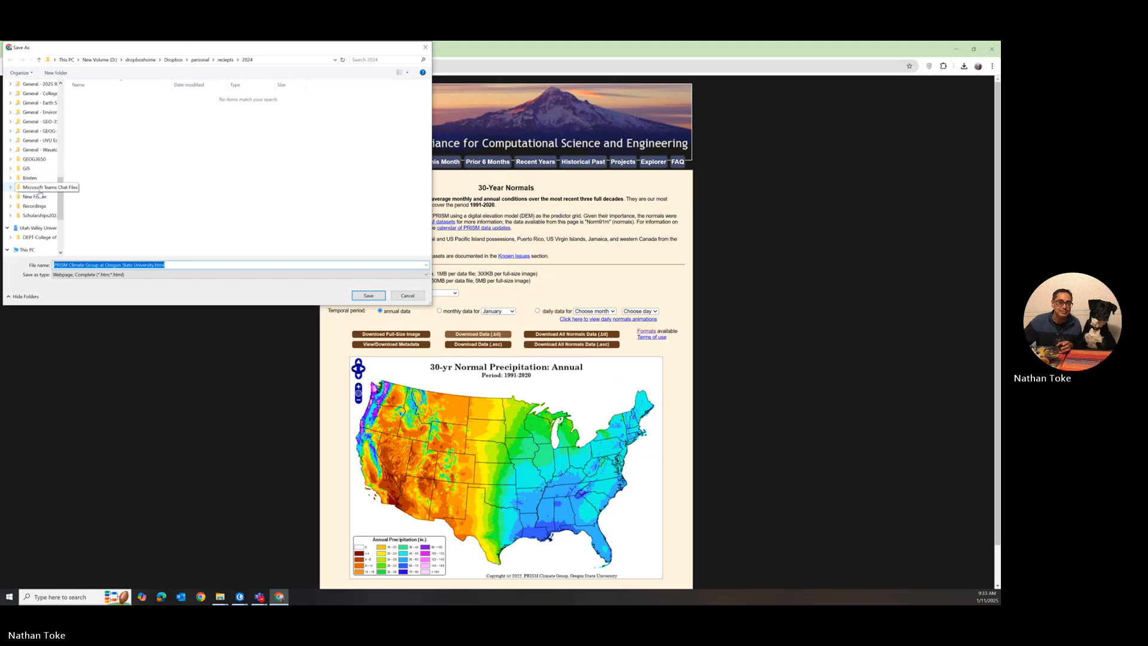
pyautogui.scroll(10, 39, 193)
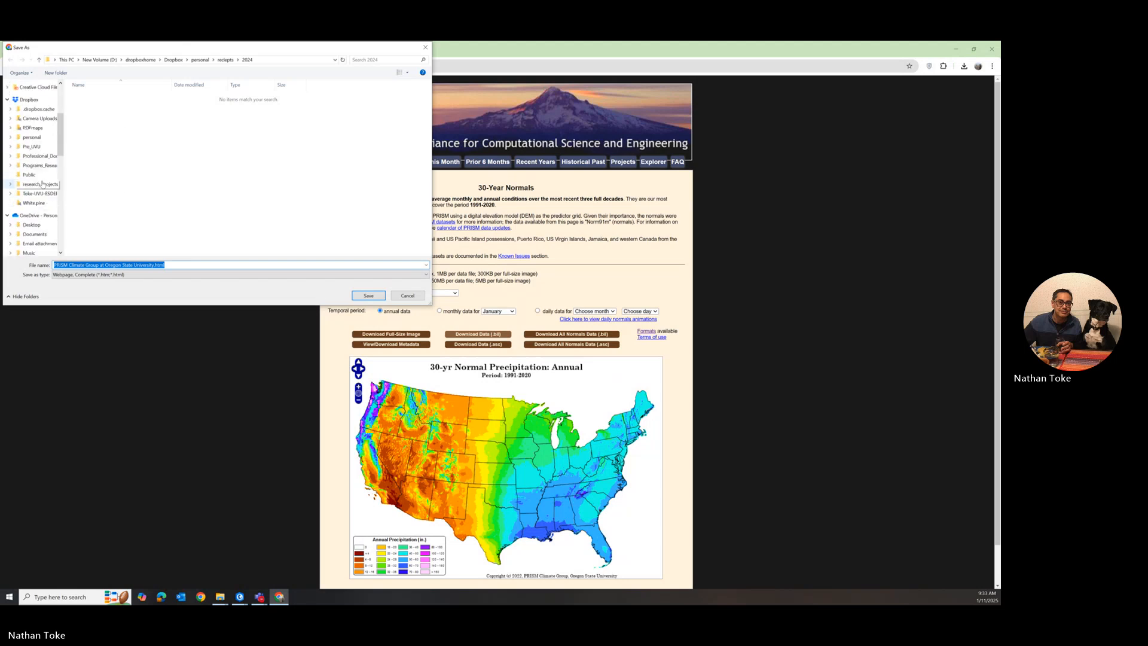
pyautogui.click(40, 193)
pyautogui.click(91, 123)
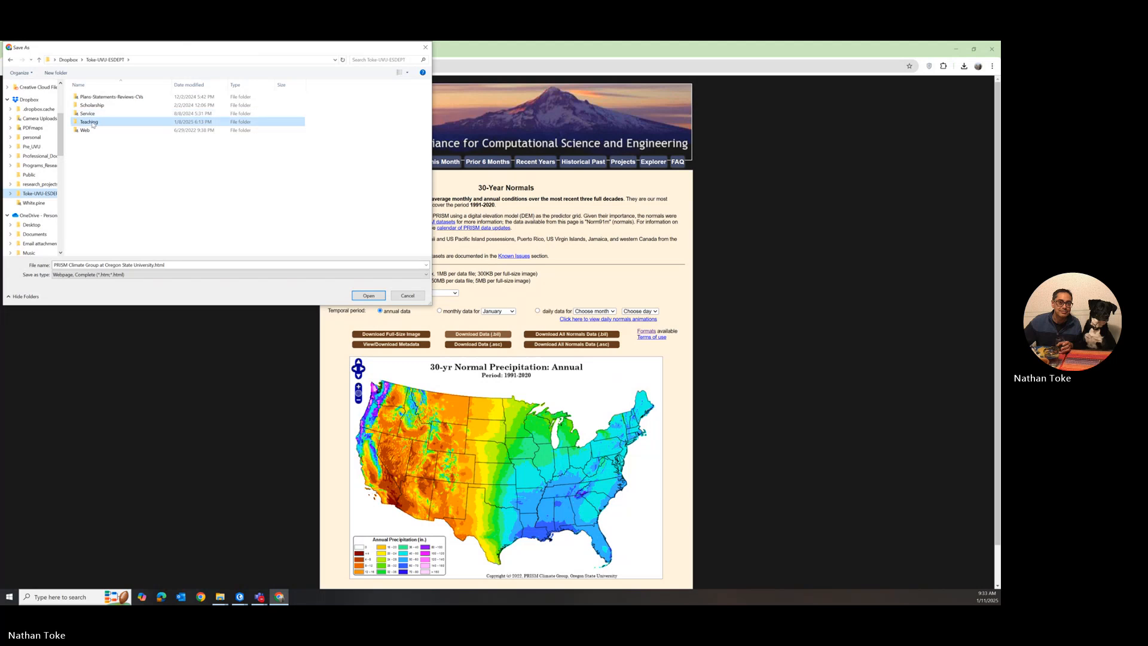
pyautogui.doubleClick(91, 122)
pyautogui.doubleClick(93, 97)
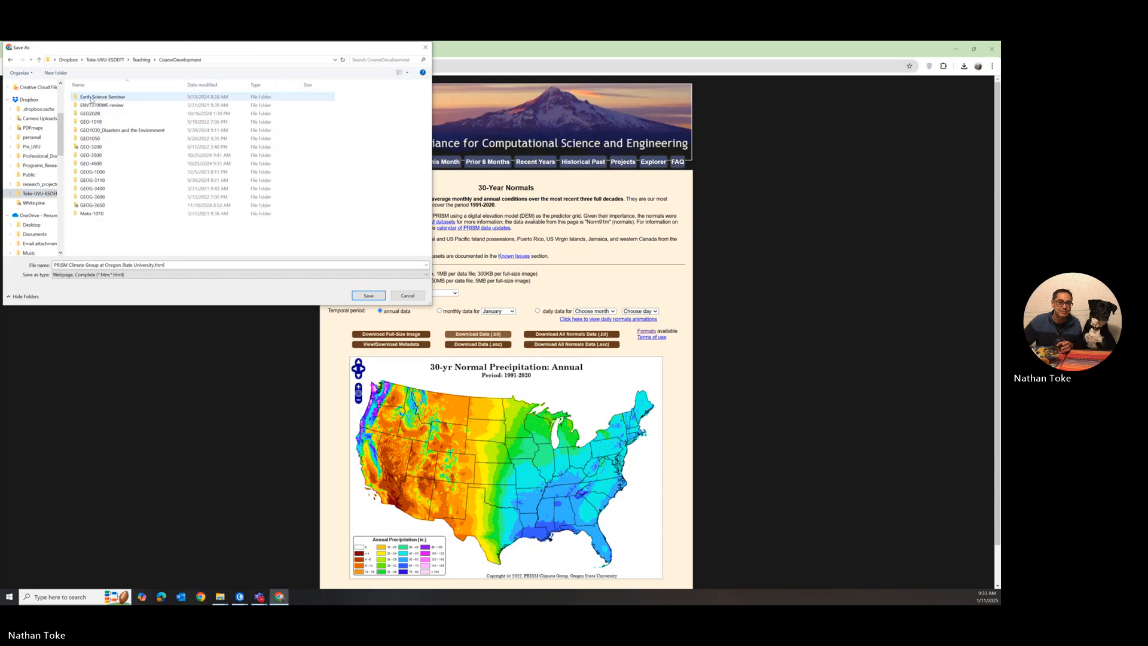
pyautogui.doubleClick(92, 205)
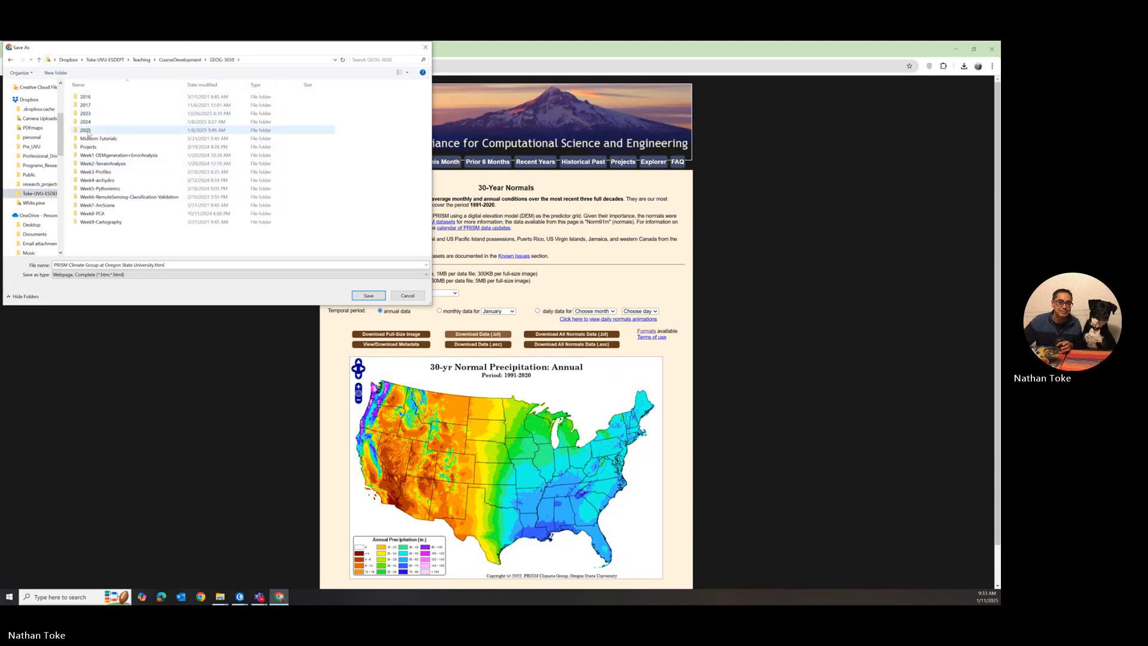
pyautogui.doubleClick(85, 130)
pyautogui.doubleClick(90, 105)
pyautogui.click(89, 130)
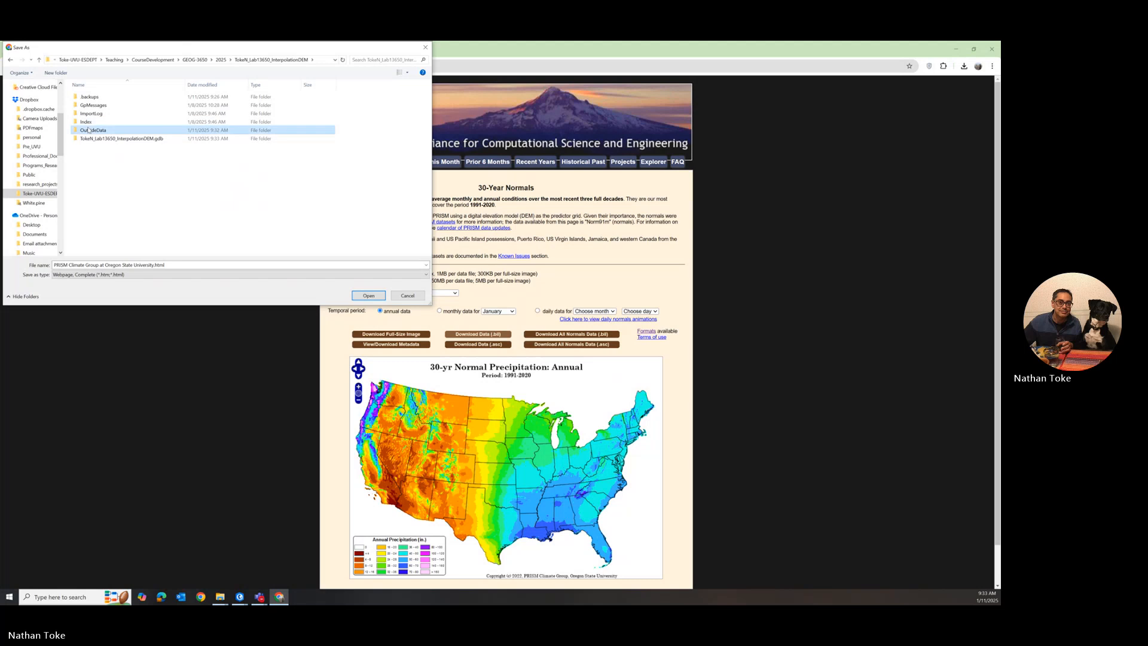
pyautogui.doubleClick(88, 131)
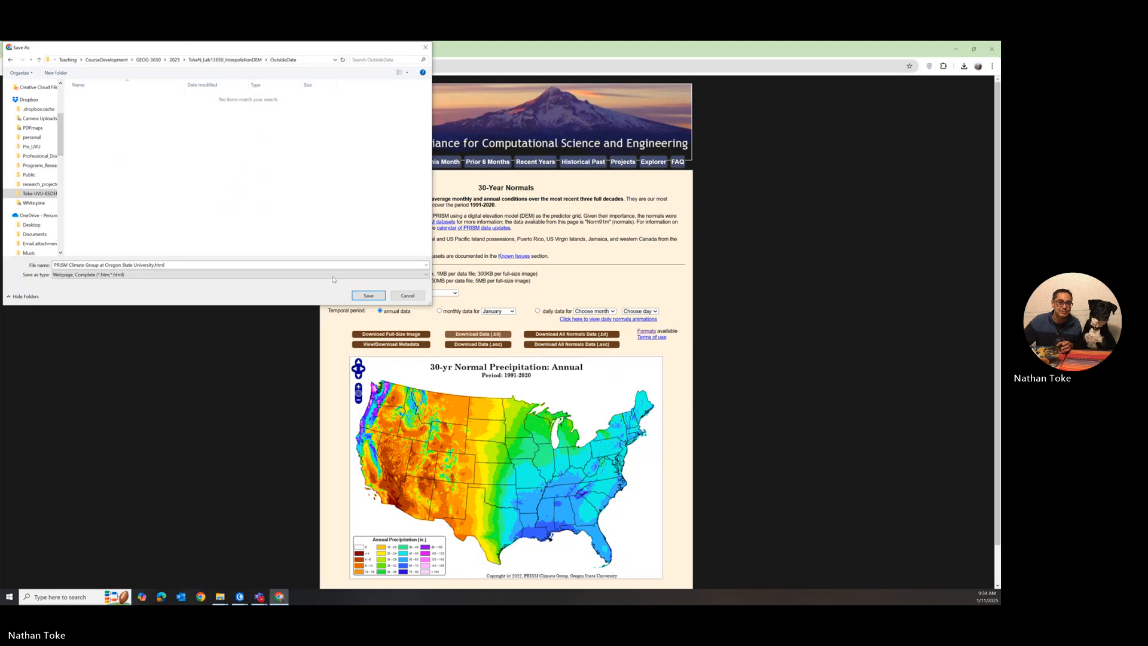
pyautogui.click(404, 296)
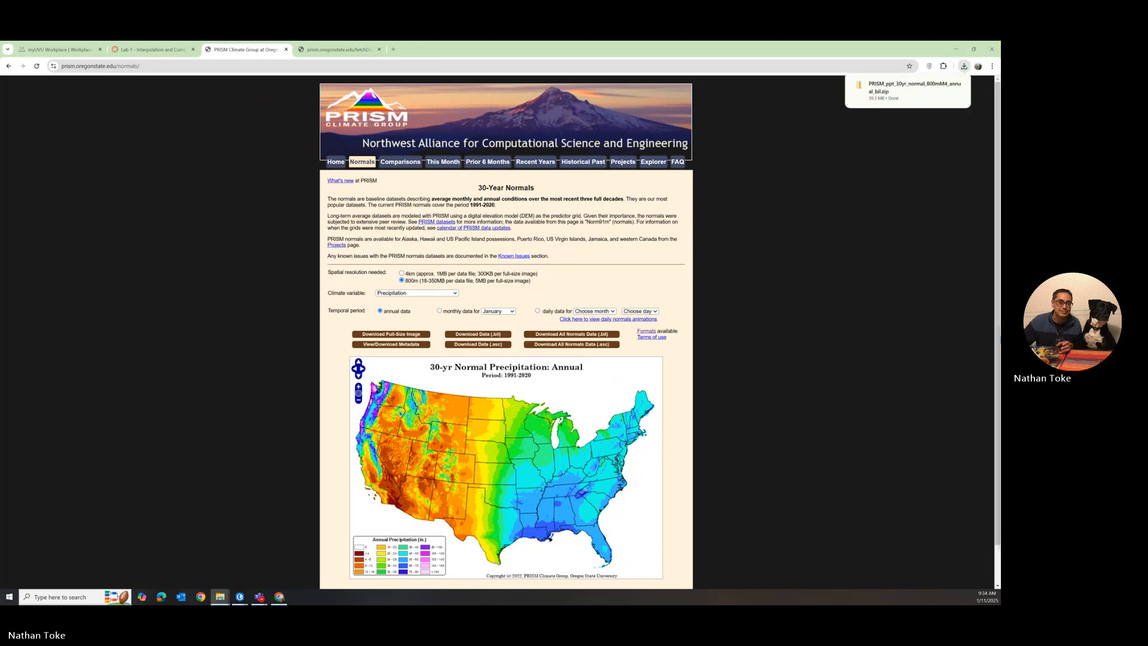
# - Move the downloaded PRISM_ppt_30yr_normal_800mM4_annual_bil.zip from Downloads into the OutsideData folder of the 2025 GEOG-3650 interpolation lab project
pyautogui.moveTo(999, 399); pyautogui.dragTo(324, 199)
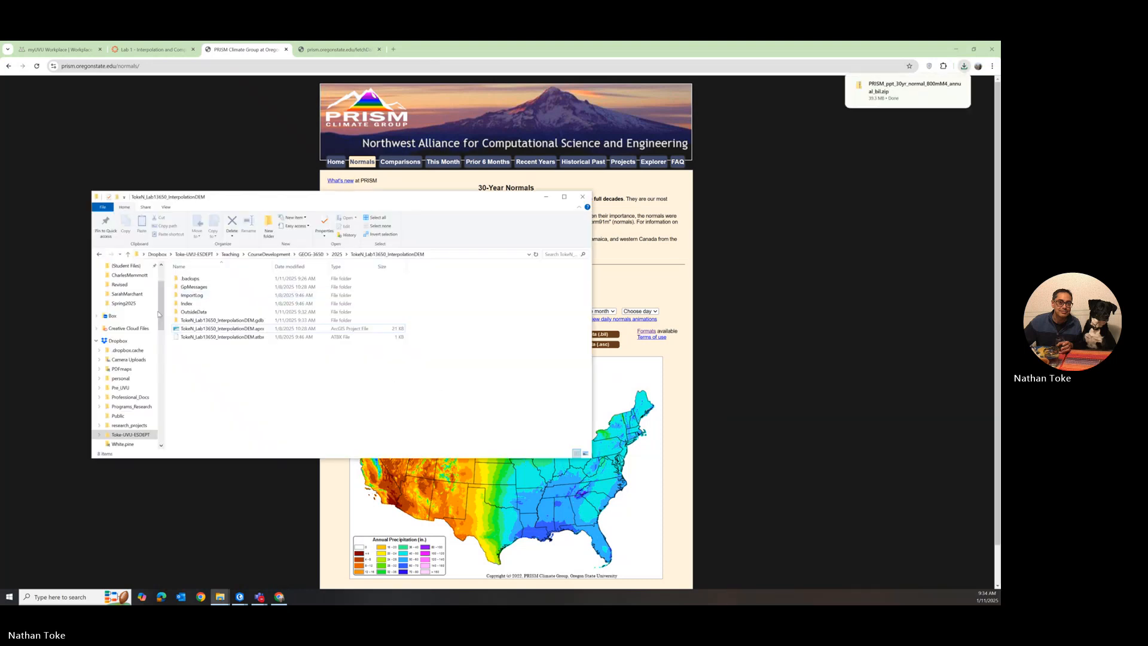
pyautogui.scroll(2, 133, 317)
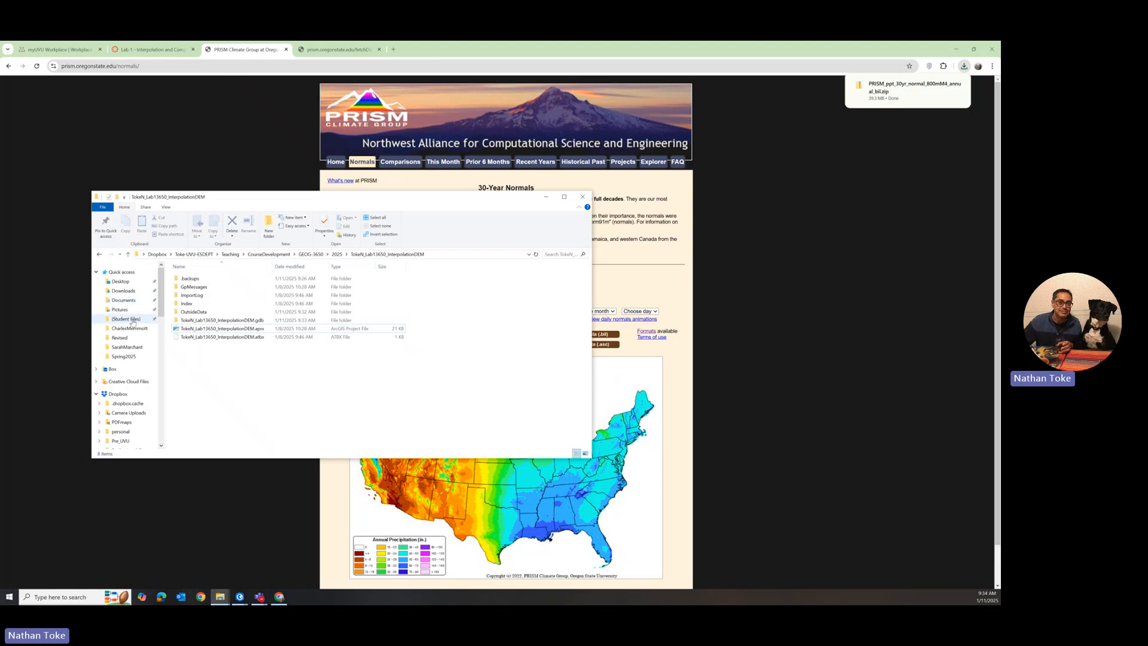
pyautogui.click(124, 291)
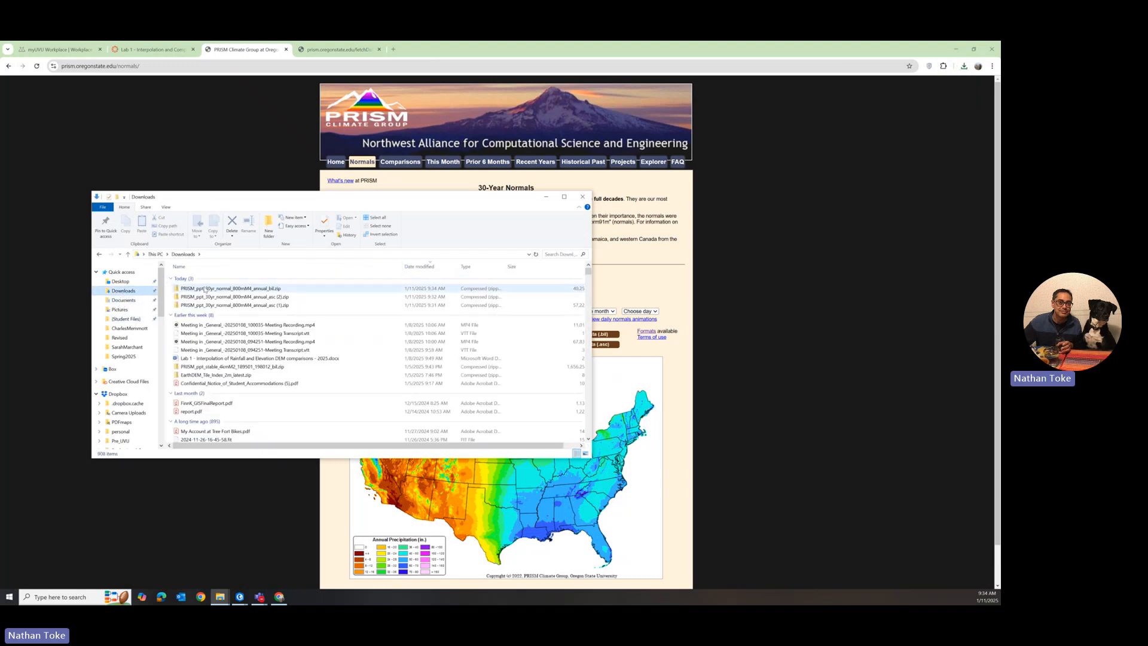
pyautogui.rightClick(203, 288)
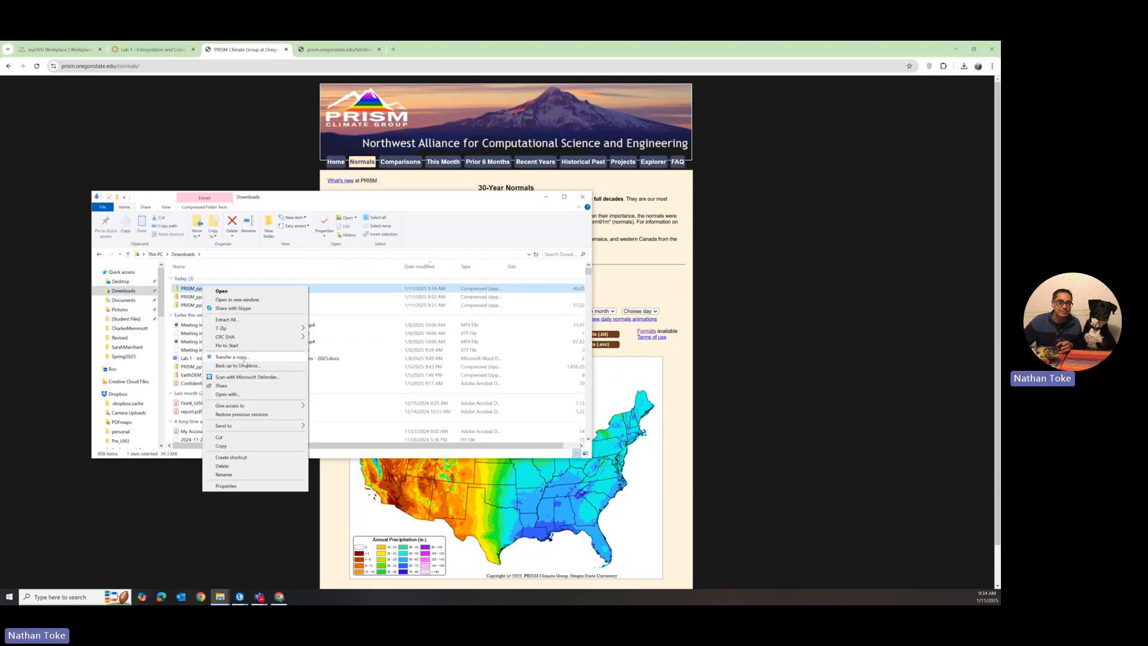
pyautogui.click(230, 438)
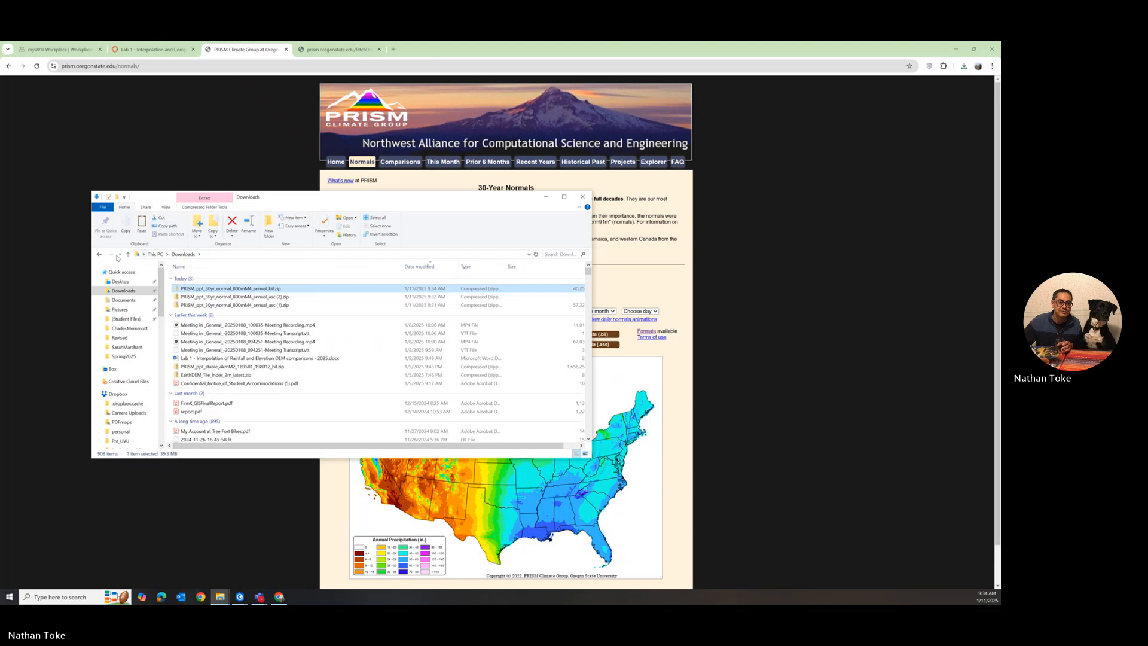
pyautogui.click(100, 254)
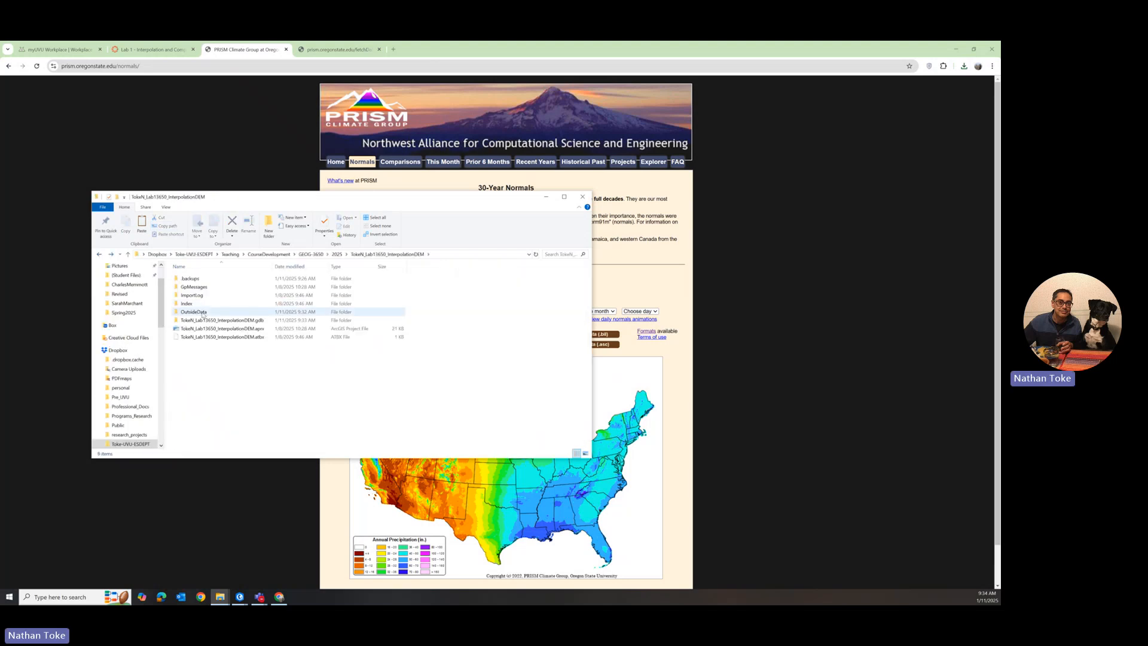
pyautogui.doubleClick(203, 312)
pyautogui.rightClick(215, 363)
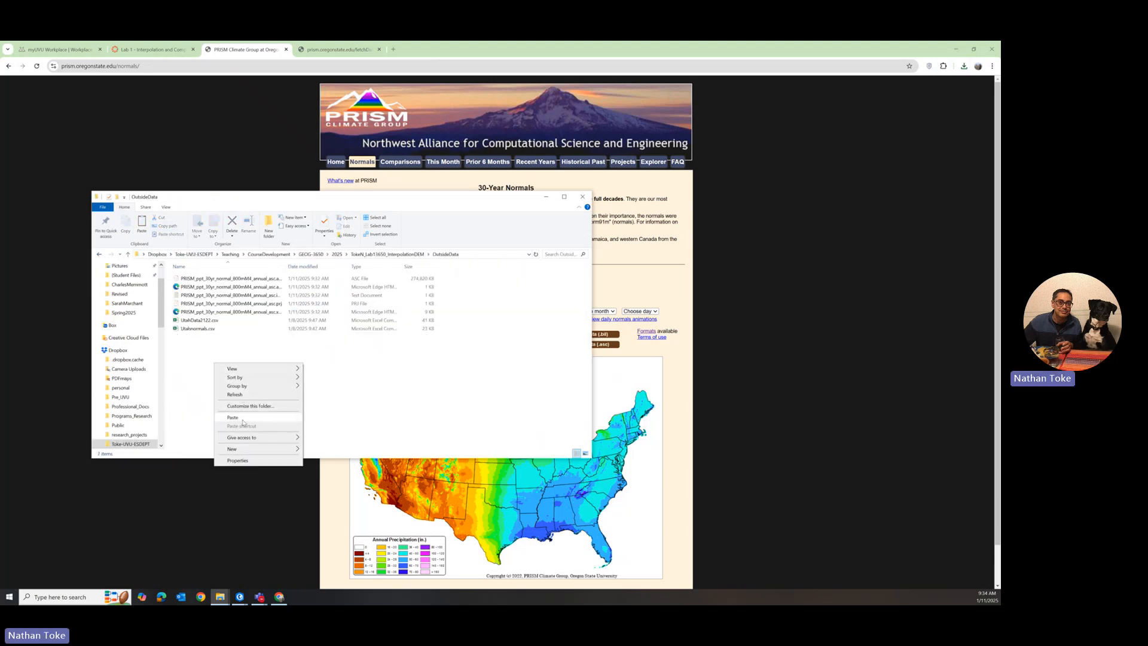
pyautogui.click(242, 419)
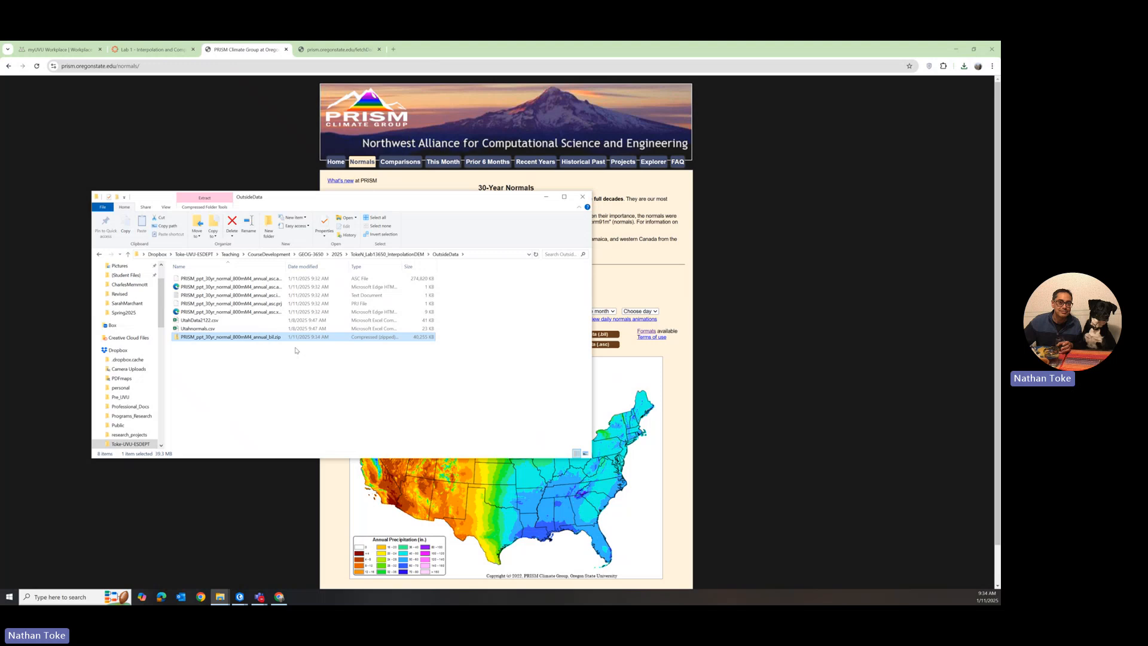
# - Extract PRISM_ppt_30yr_normal_800mM4_annual_bil.zip directly into the OutsideData folder
pyautogui.click(226, 362)
pyautogui.click(225, 338)
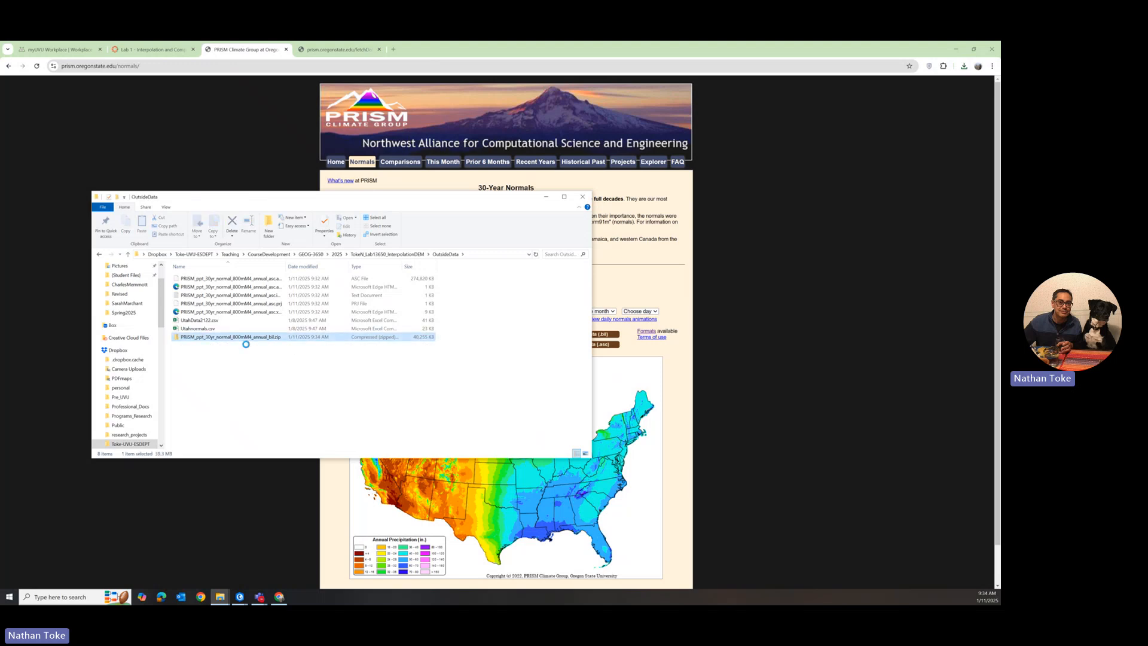
pyautogui.rightClick(226, 338)
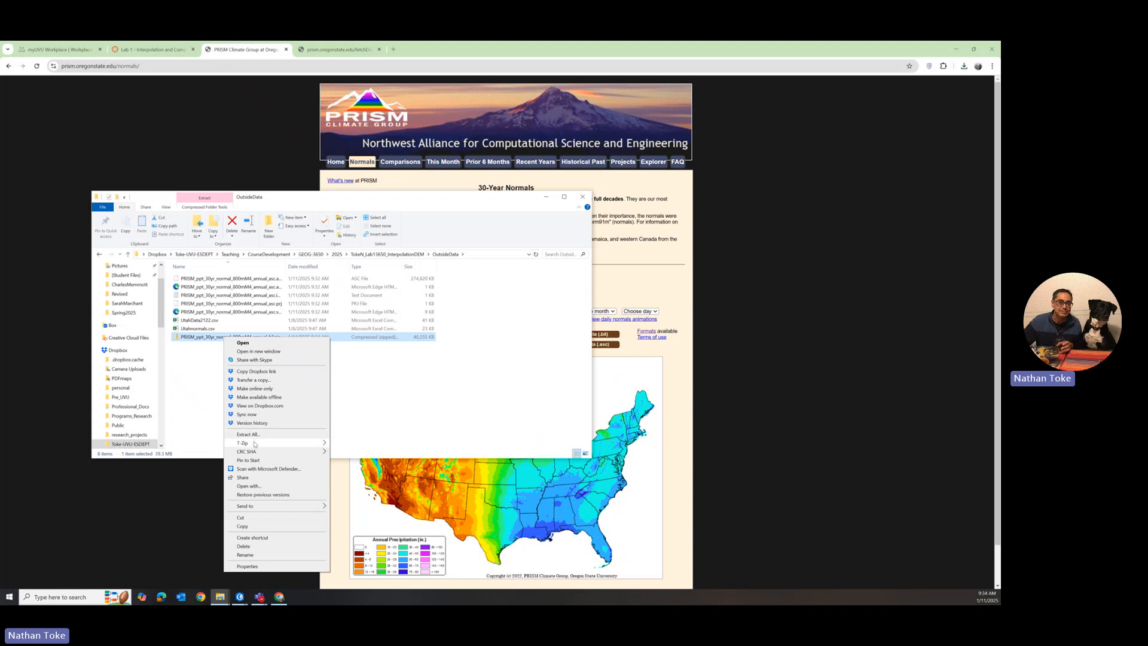
pyautogui.moveTo(255, 444)
pyautogui.click(368, 471)
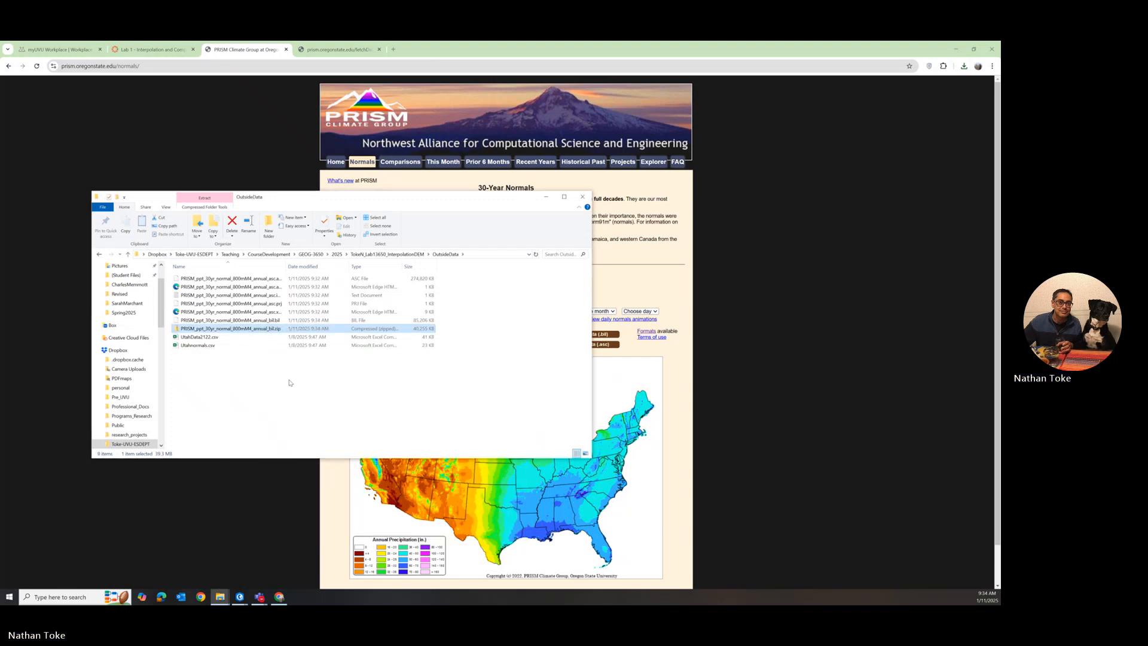
# - Switch to ArcGIS Pro, refresh the OutsideData folder listing, and add PRISM_ppt_30yr_normal_800mM4_annual_bil.bil to the Utah map
pyautogui.click(220, 146)
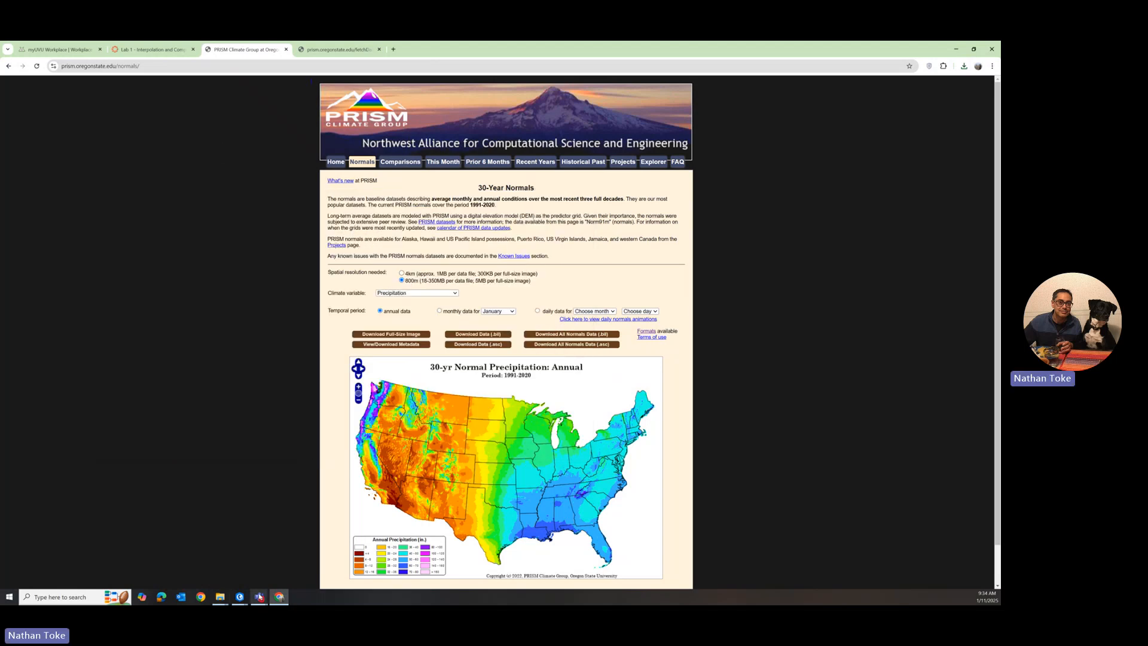
pyautogui.moveTo(240, 596)
pyautogui.click(282, 558)
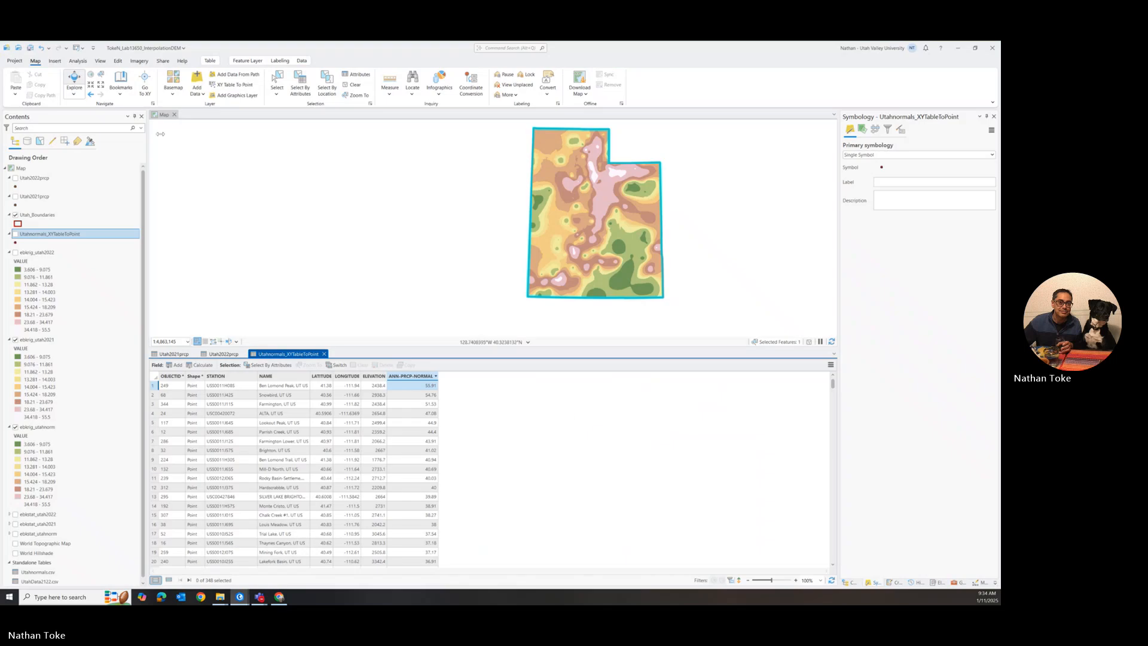
pyautogui.click(200, 93)
pyautogui.click(202, 111)
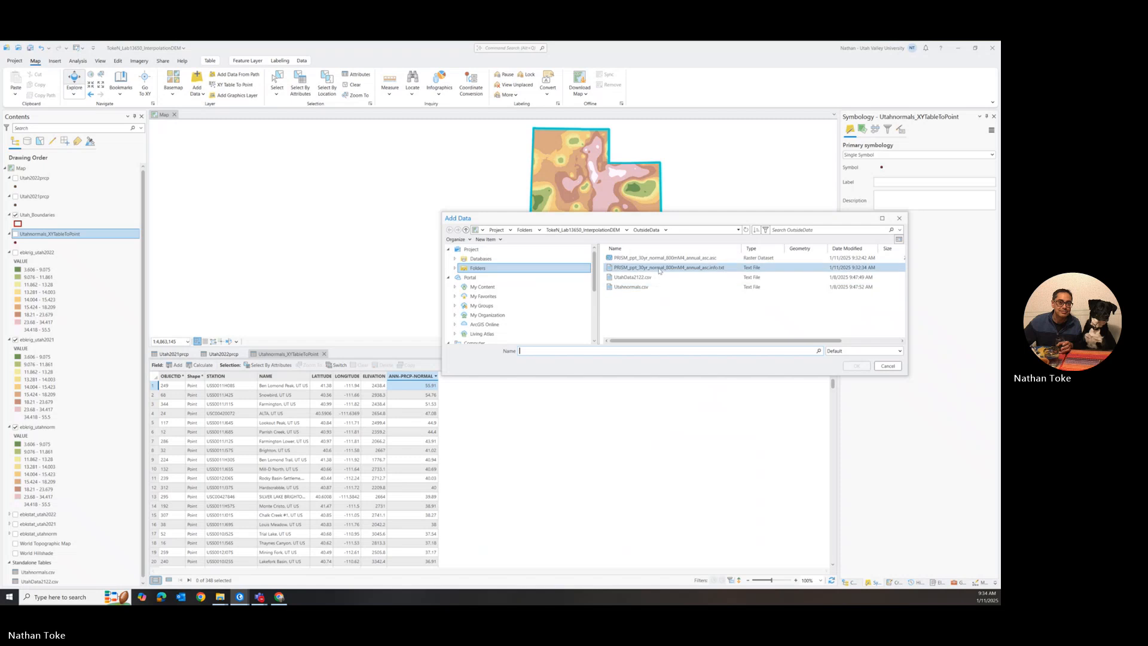
pyautogui.rightClick(662, 299)
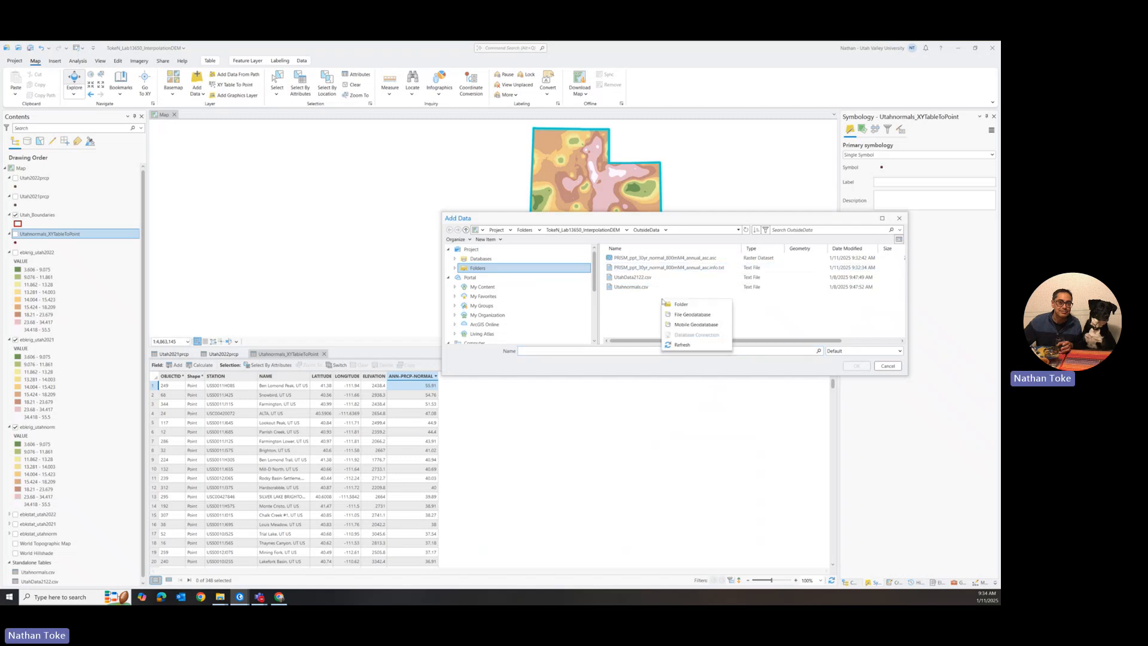
pyautogui.click(683, 345)
pyautogui.click(672, 271)
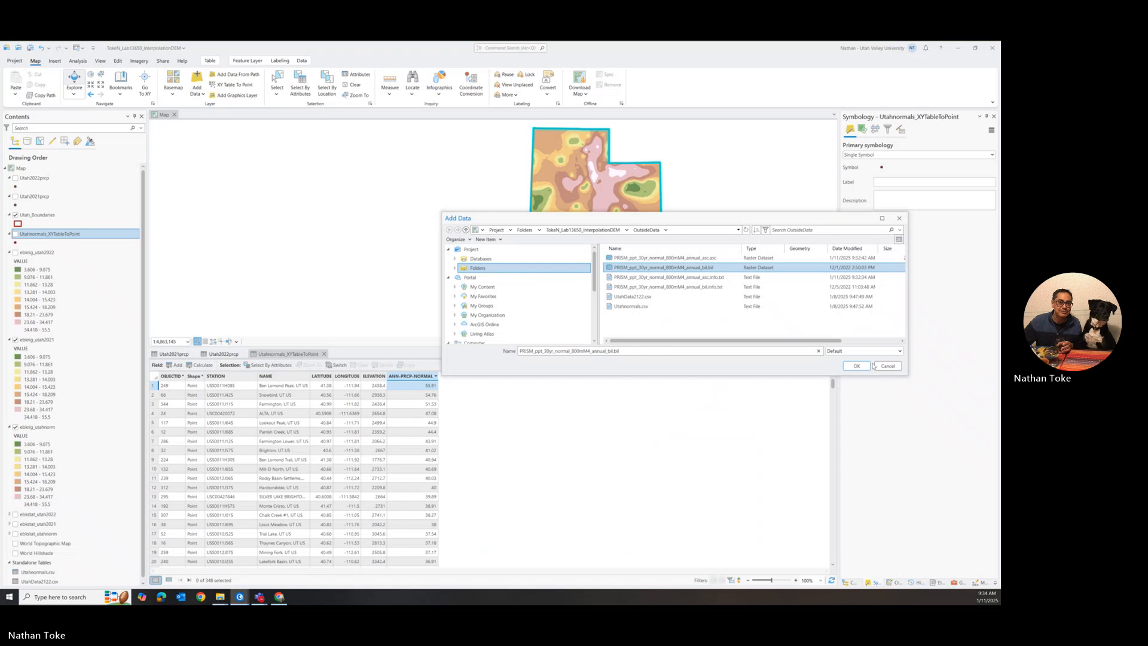
pyautogui.click(857, 366)
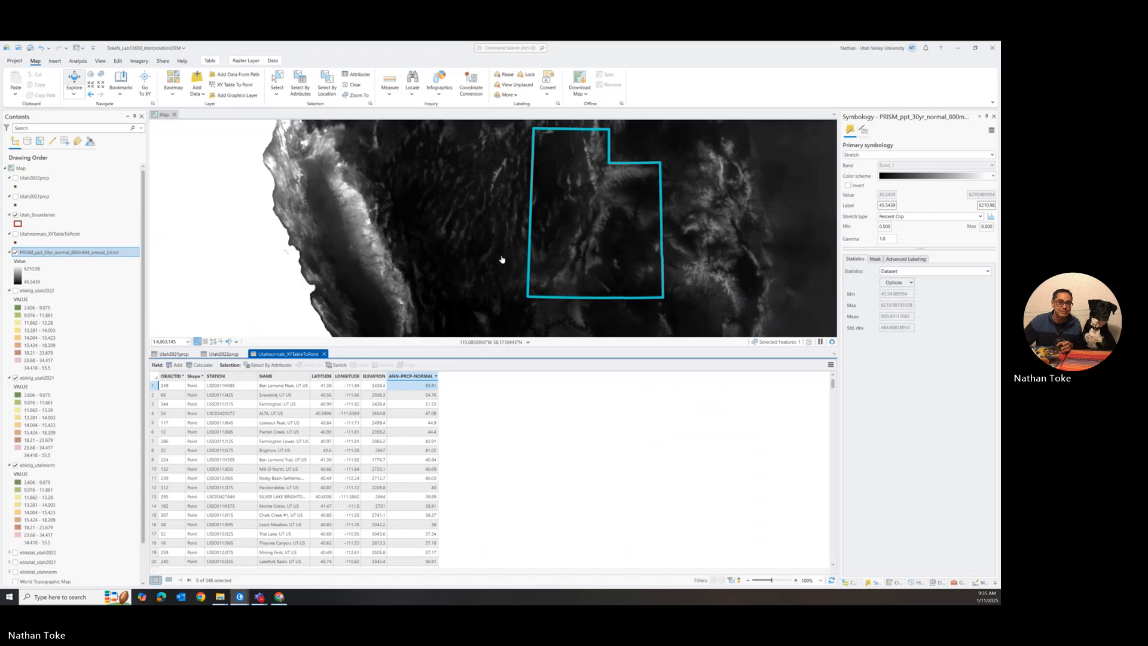
# - Examine the PRISM precipitation raster across the United States and within the Utah boundary
pyautogui.scroll(-4, 501, 258)
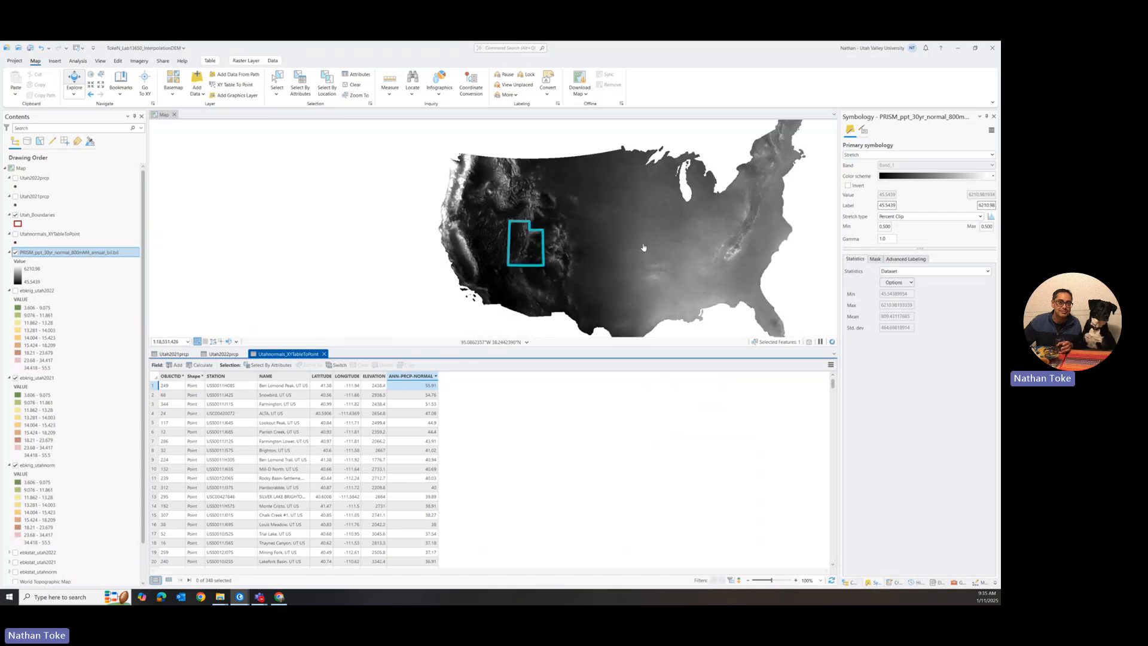
pyautogui.moveTo(562, 245); pyautogui.dragTo(481, 250)
pyautogui.scroll(-2, 480, 250)
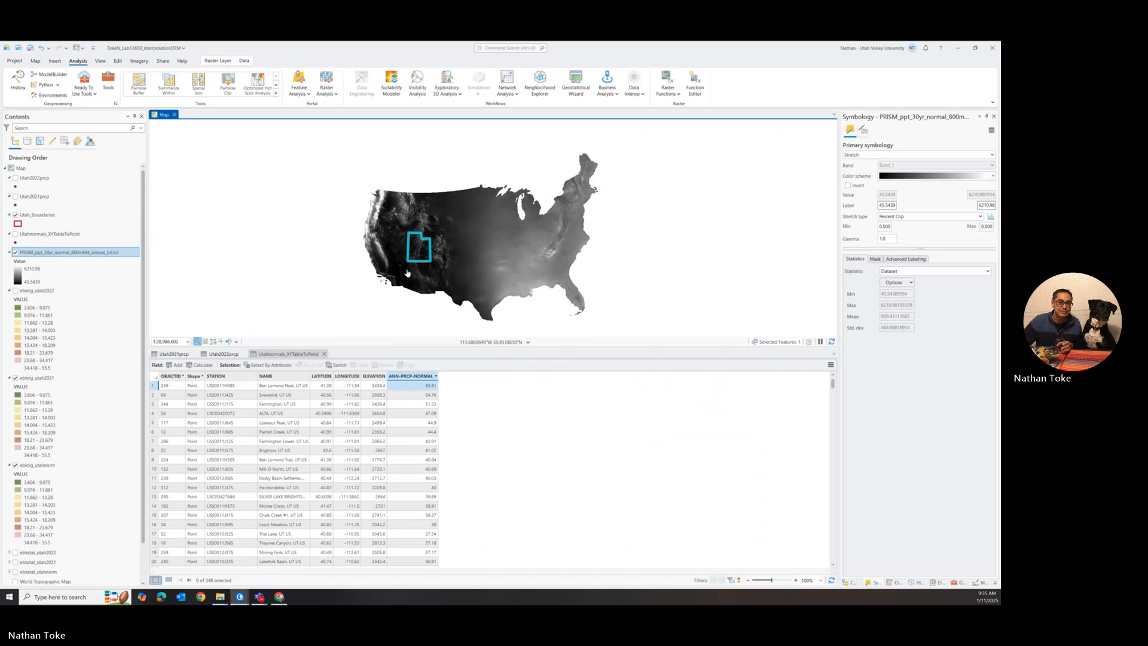
pyautogui.scroll(10, 408, 263)
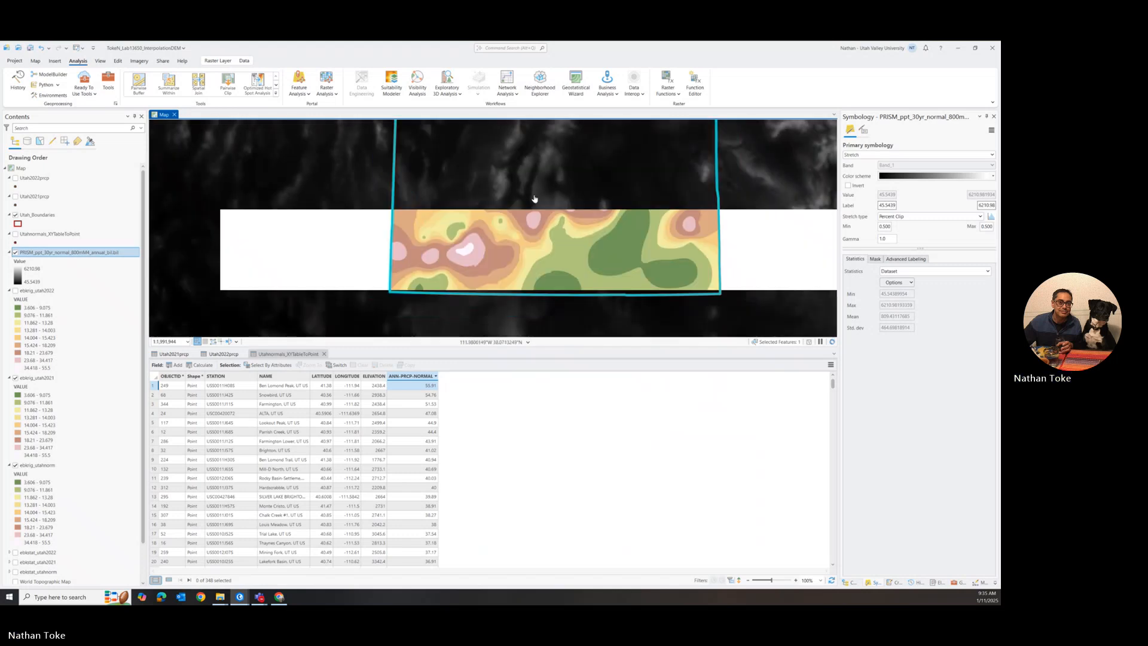
pyautogui.scroll(-4, 535, 199)
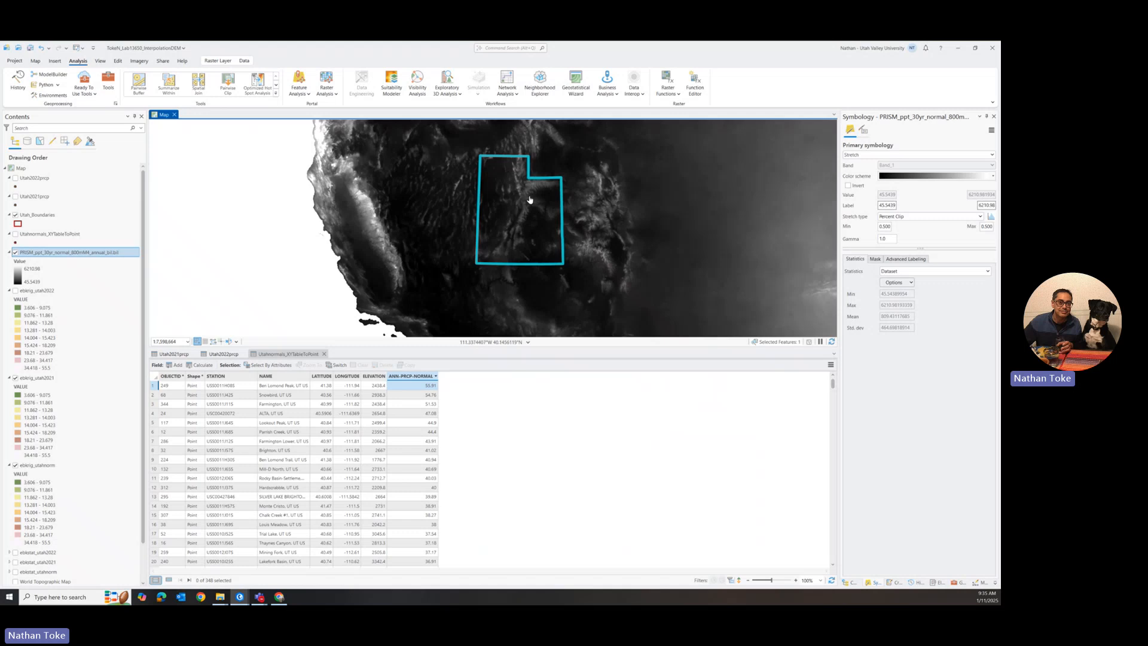
pyautogui.scroll(5, 527, 186)
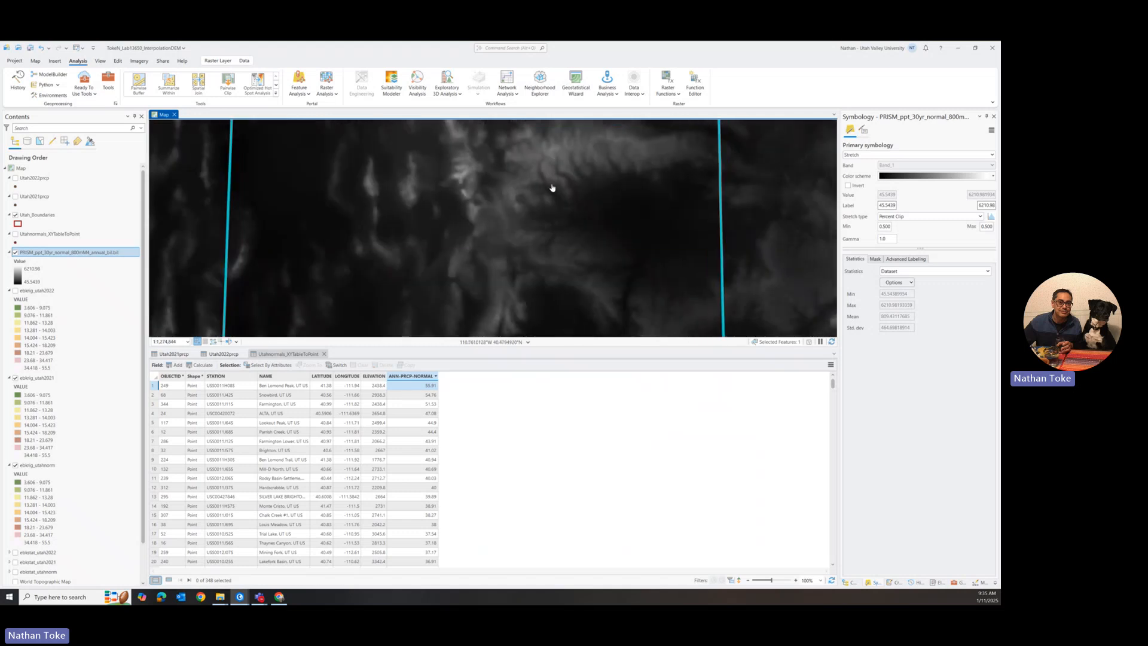
pyautogui.scroll(-4, 551, 188)
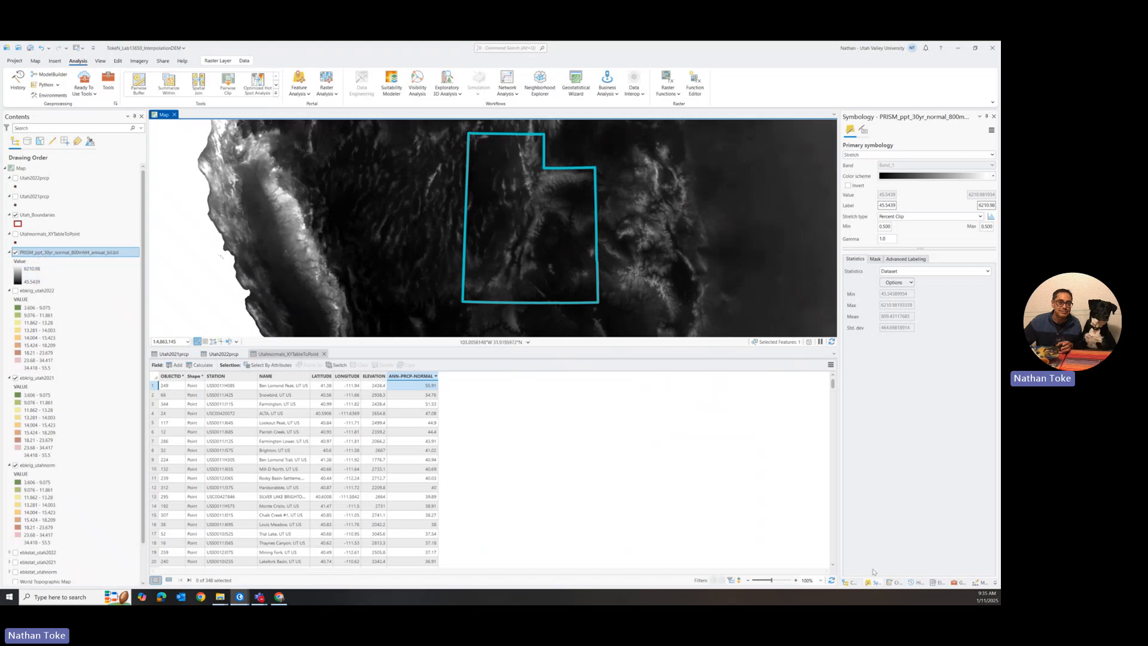
# - Search the geoprocessing tools for "raster clip" and open the Clip Raster tool
pyautogui.click(959, 582)
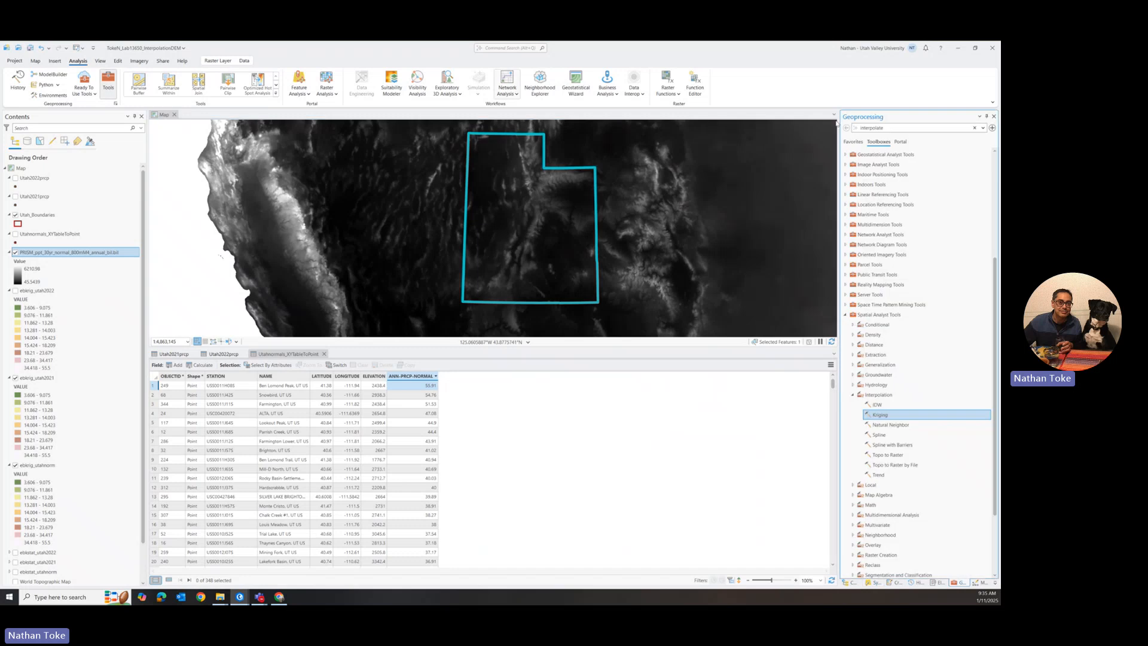
pyautogui.click(870, 129)
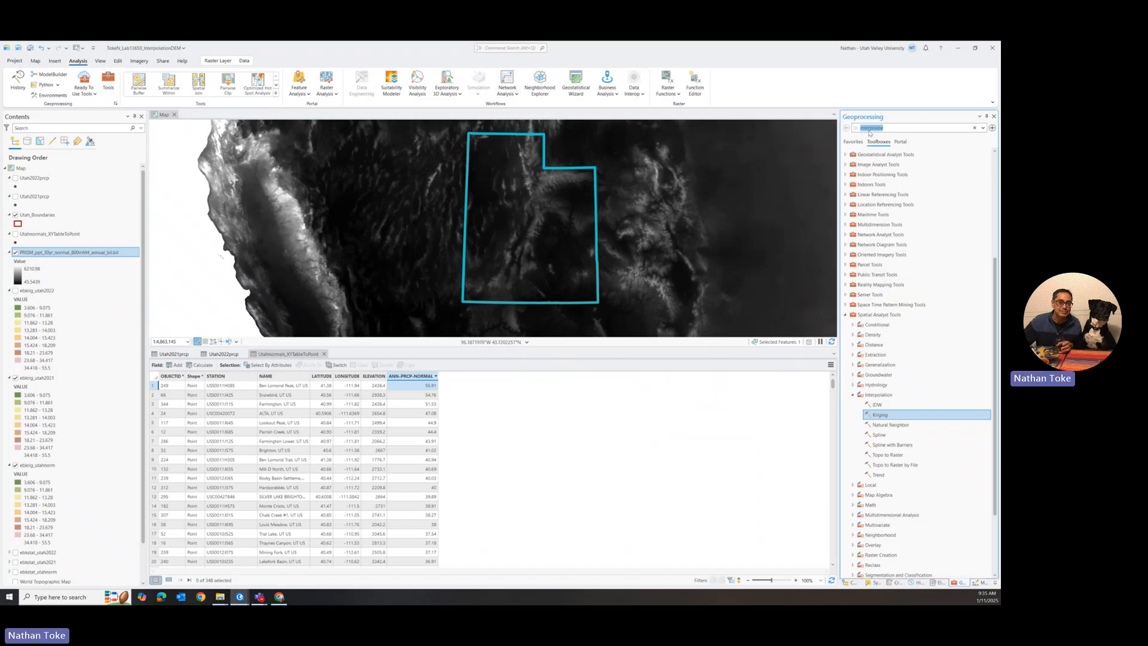
pyautogui.write('raster clip')
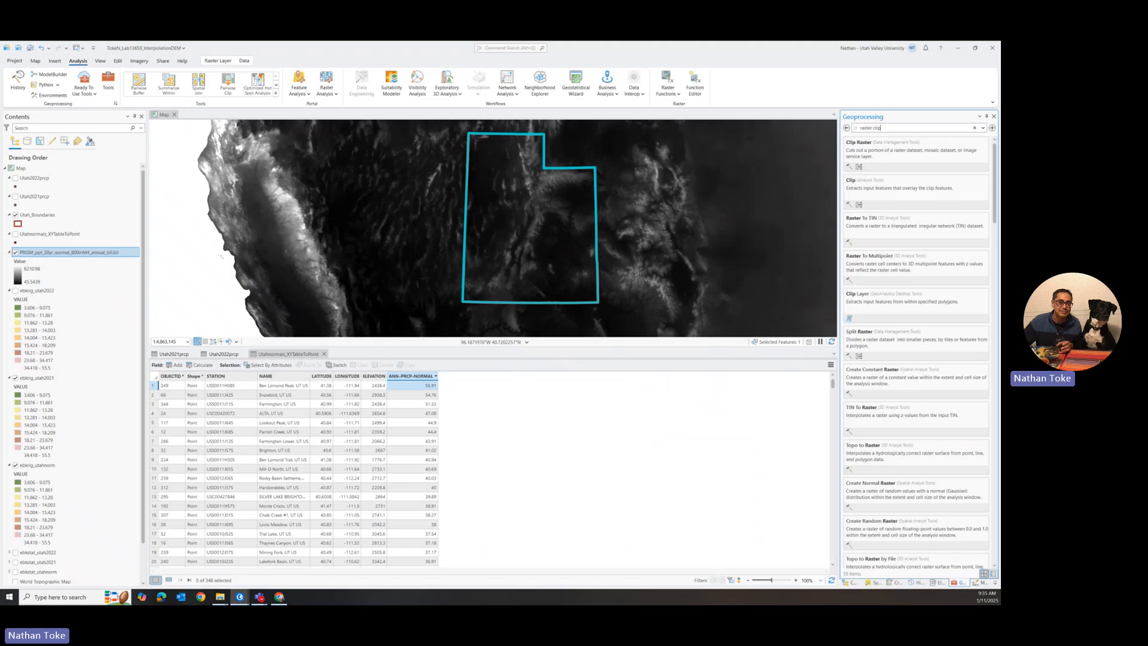
pyautogui.click(887, 143)
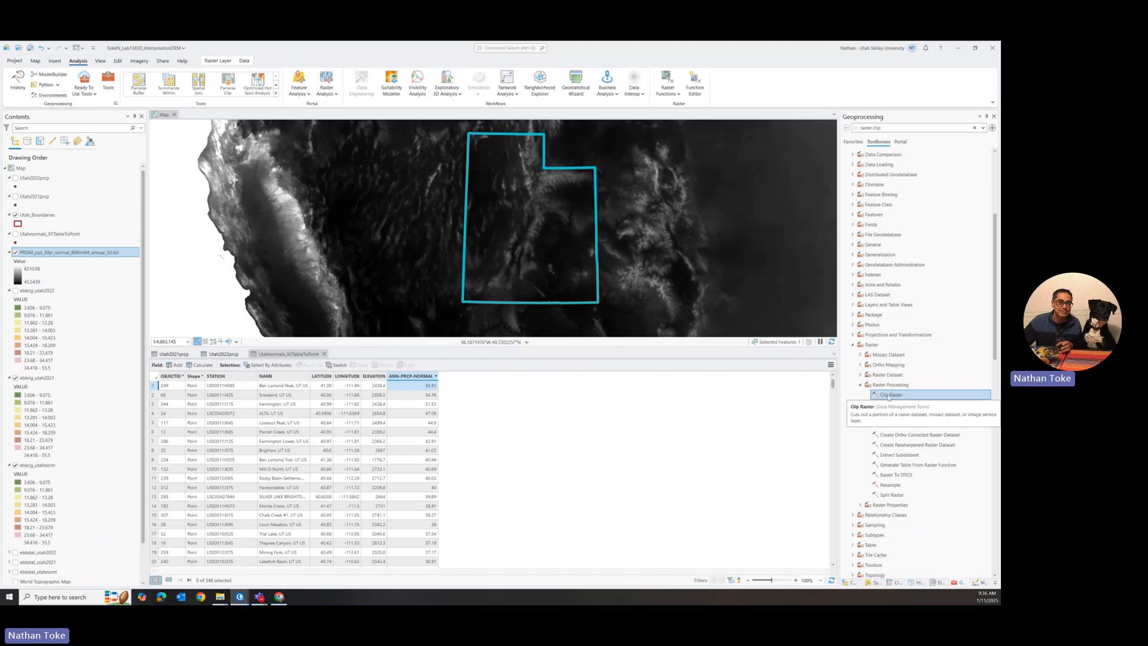
pyautogui.doubleClick(889, 396)
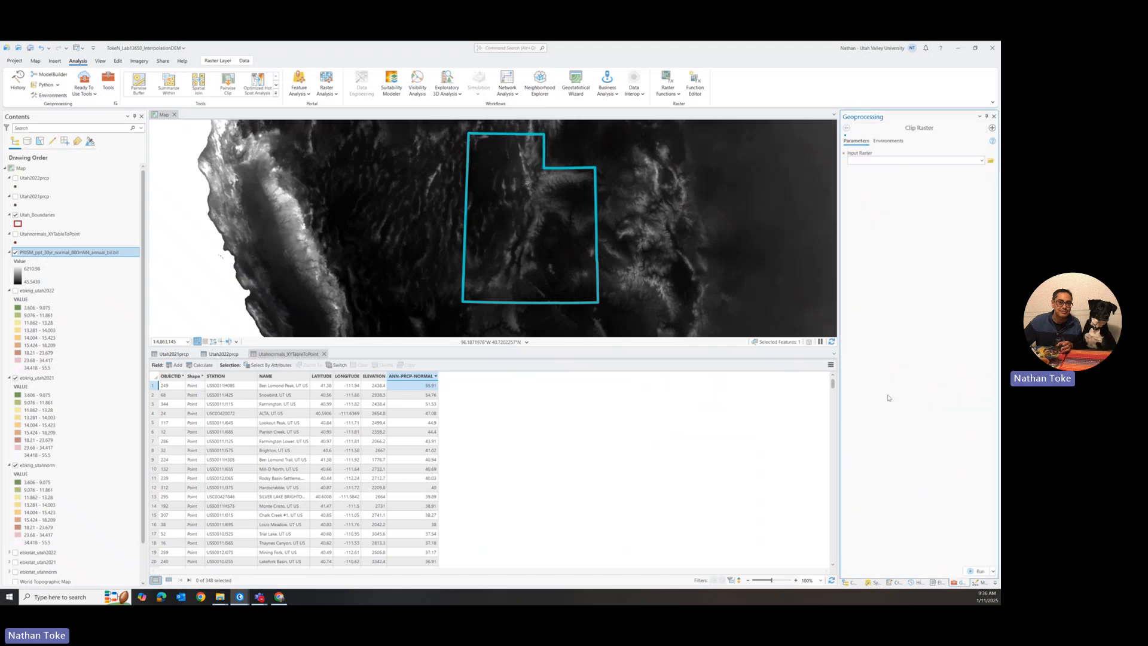
# - Set the PRISM .bil layer as input raster and Utah_Boundaries as output extent, using the input features for clipping geometry
pyautogui.click(982, 161)
pyautogui.click(897, 172)
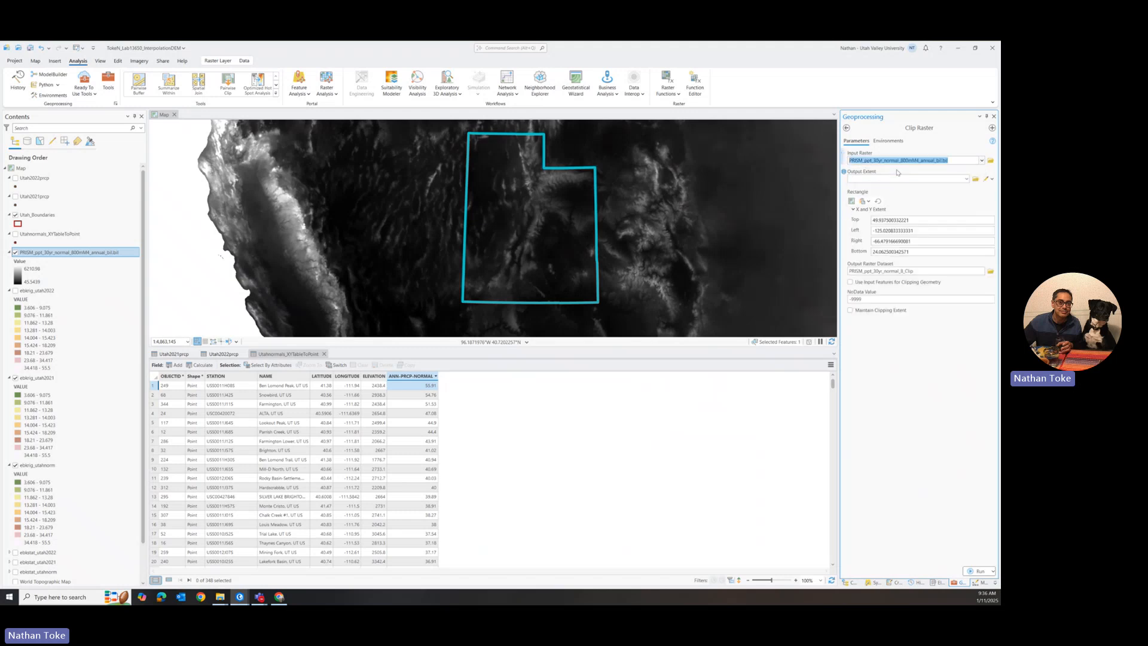
pyautogui.click(967, 179)
pyautogui.click(882, 190)
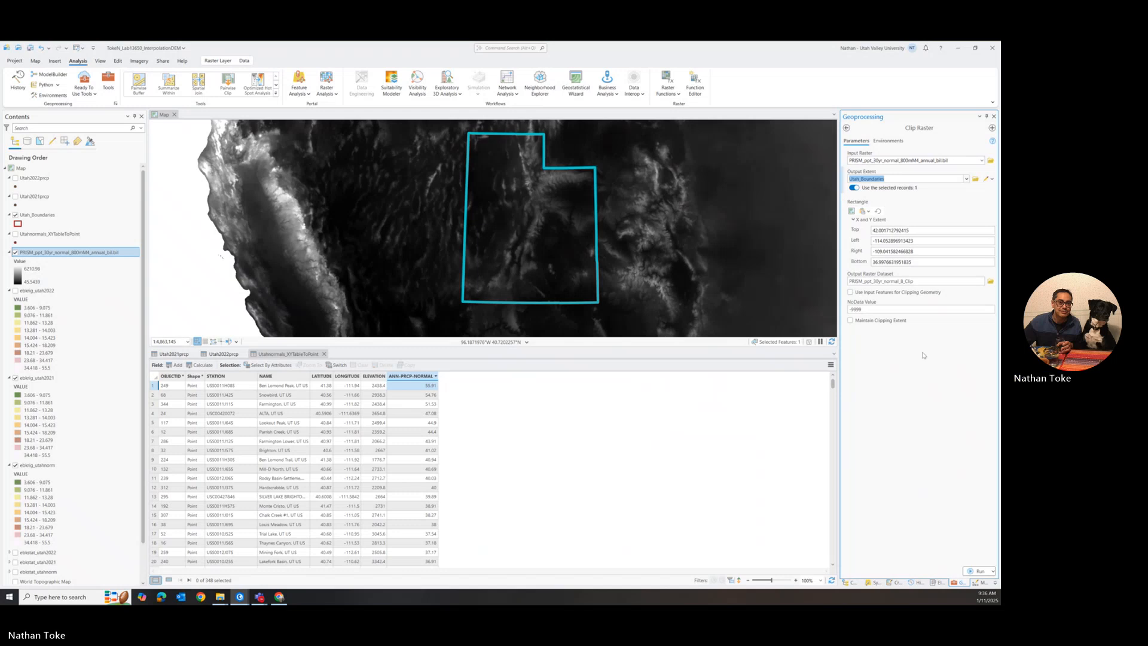
pyautogui.click(850, 293)
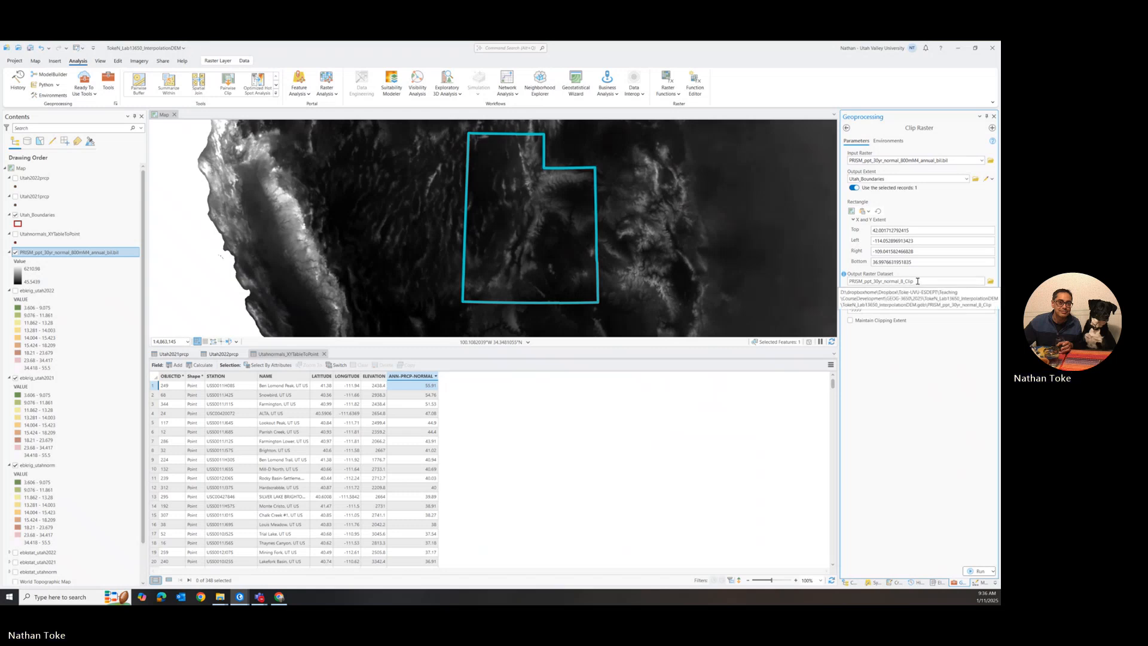
# - Name the output raster dataset PRISM_30yrnorm_mm and run the clip
pyautogui.moveTo(922, 283)
pyautogui.mouseDown()
pyautogui.moveTo(868, 281)
pyautogui.moveTo(940, 282)
pyautogui.mouseUp()
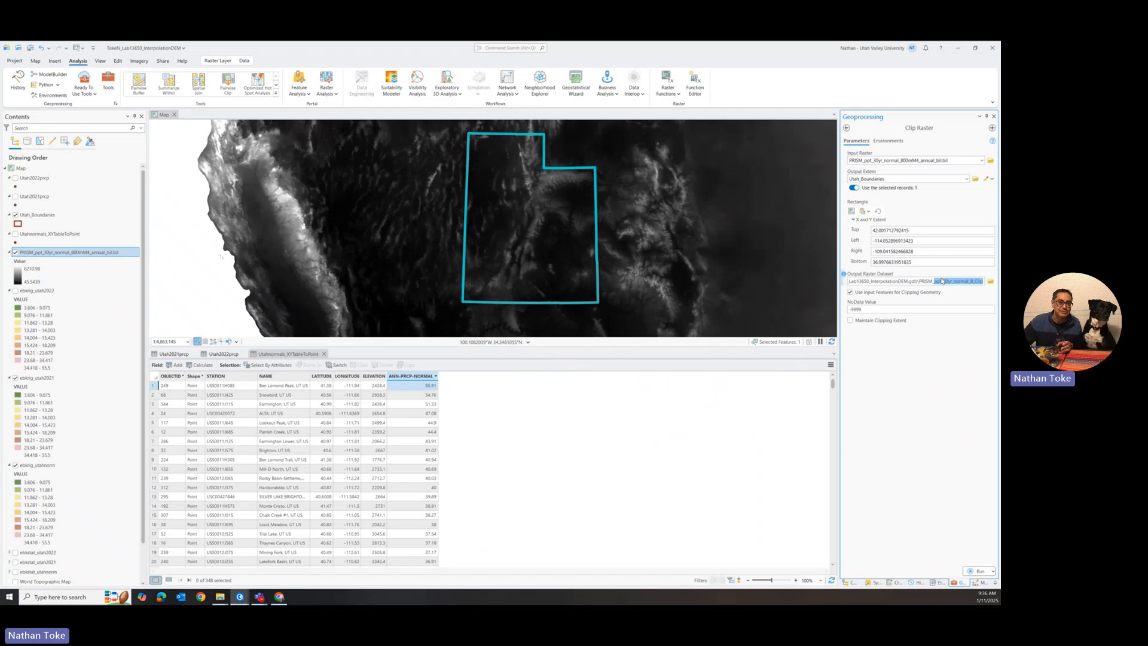
pyautogui.write('3')
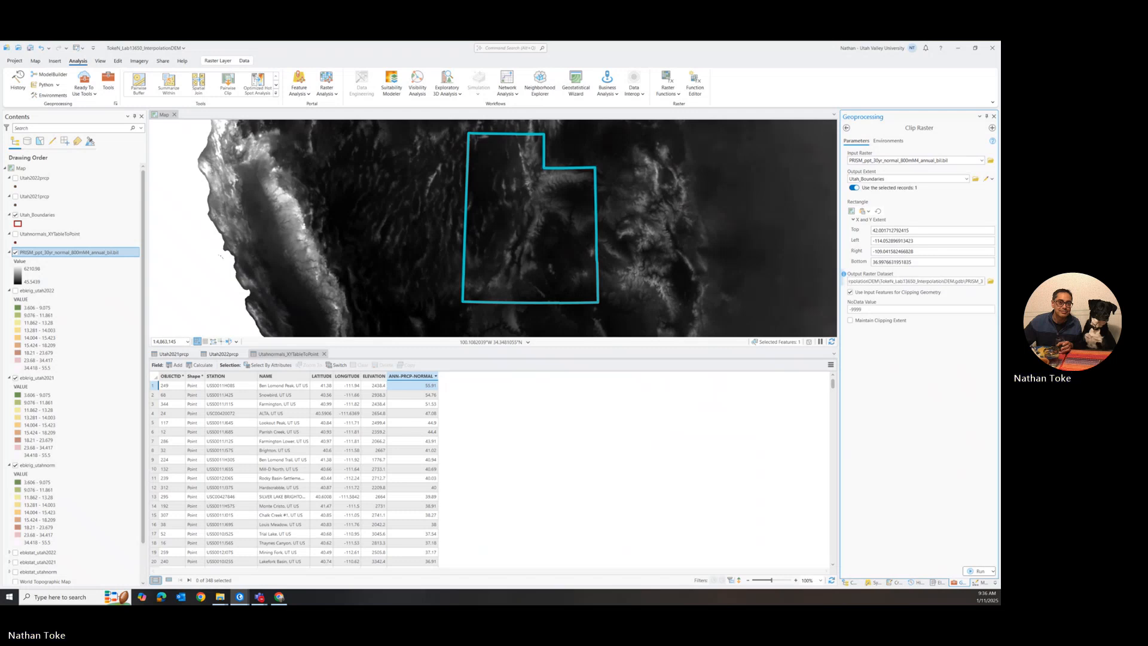
pyautogui.write('0yrnorm')
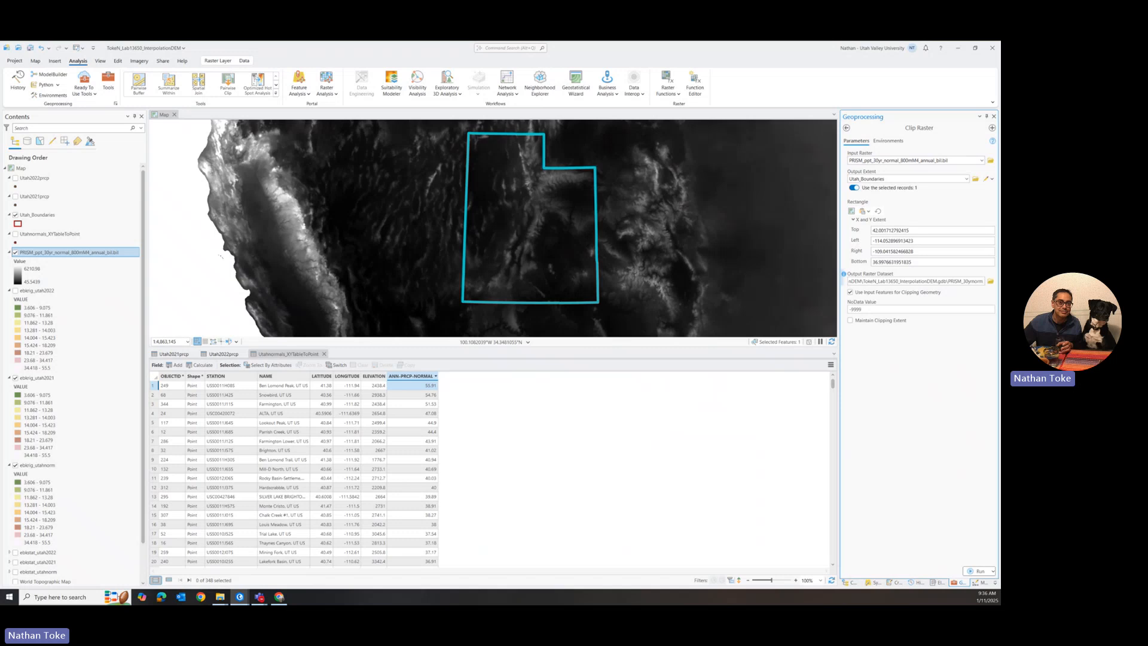
pyautogui.write('_mm')
pyautogui.click(895, 392)
pyautogui.click(975, 571)
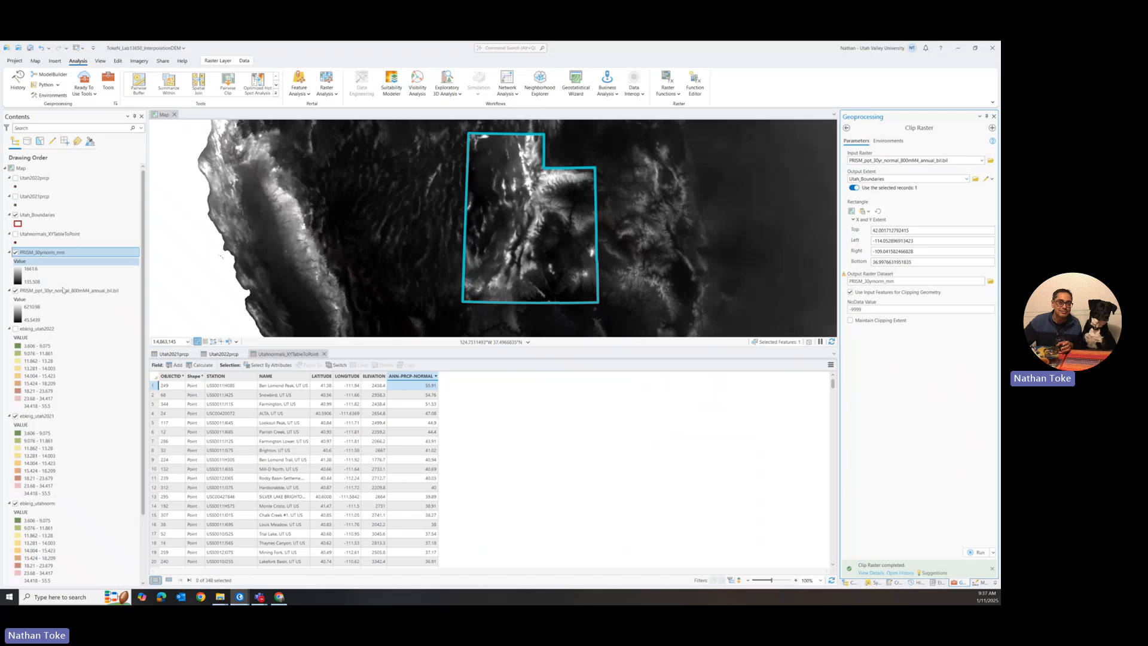
# - Hide the original nationwide PRISM layer and select the clipped PRISM_30yrnorm_mm layer
pyautogui.click(16, 291)
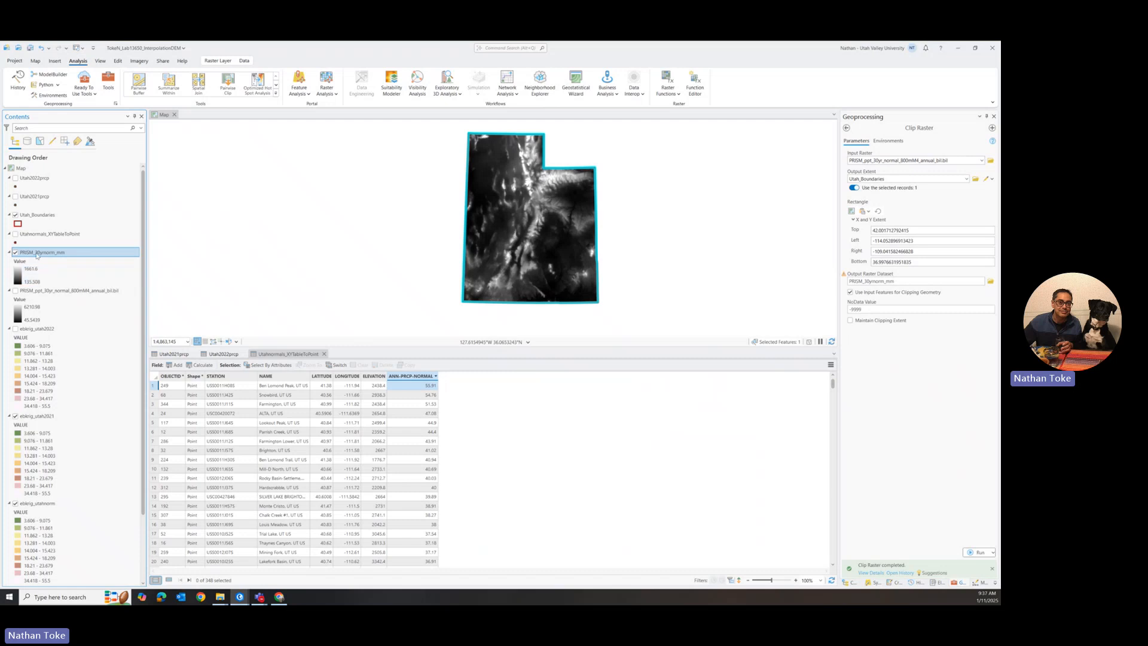
pyautogui.rightClick(37, 254)
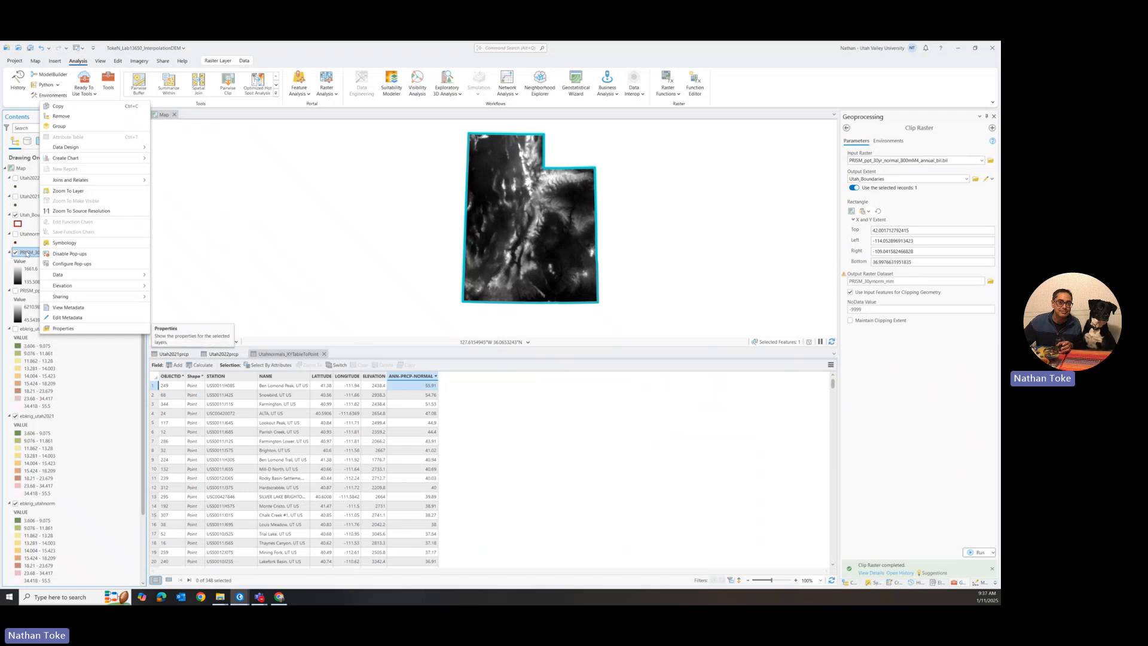
pyautogui.click(26, 253)
pyautogui.click(26, 253)
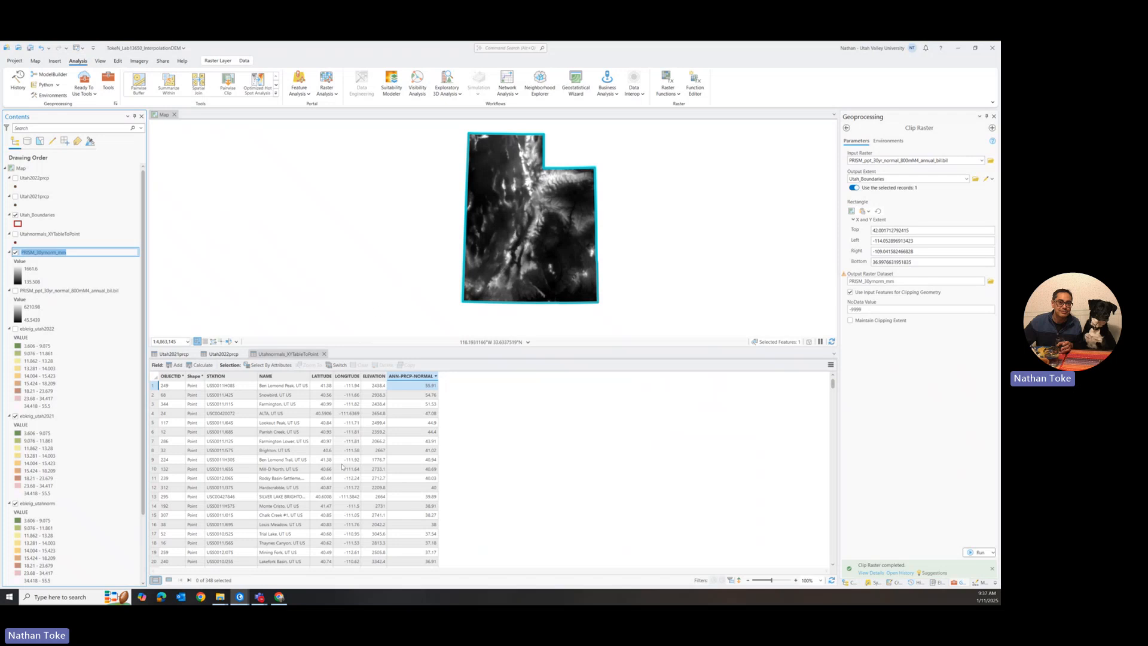
# - Switch to Chrome and search the web for "inches per mm" to find the conversion factor
pyautogui.click(279, 597)
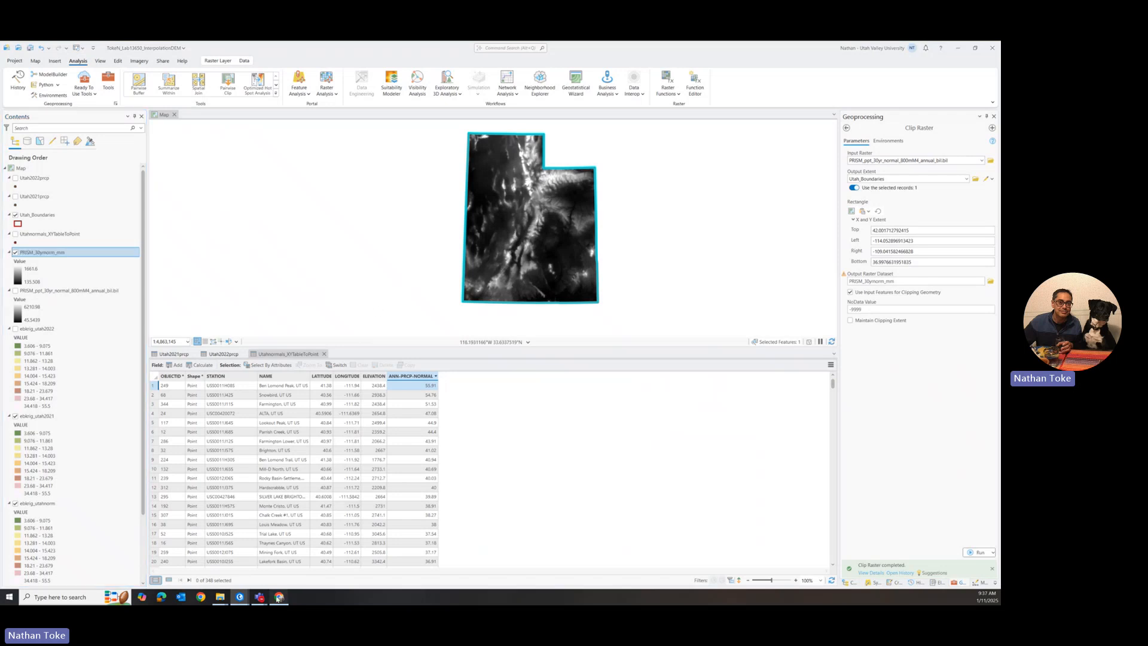
pyautogui.click(332, 69)
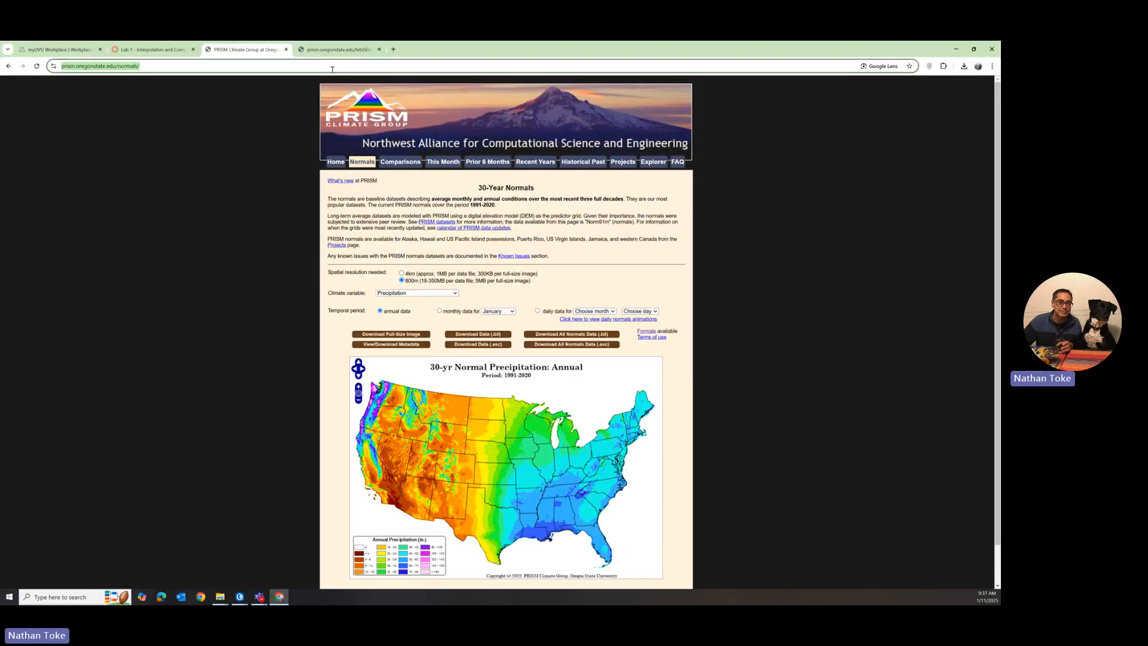
pyautogui.write('inches per ')
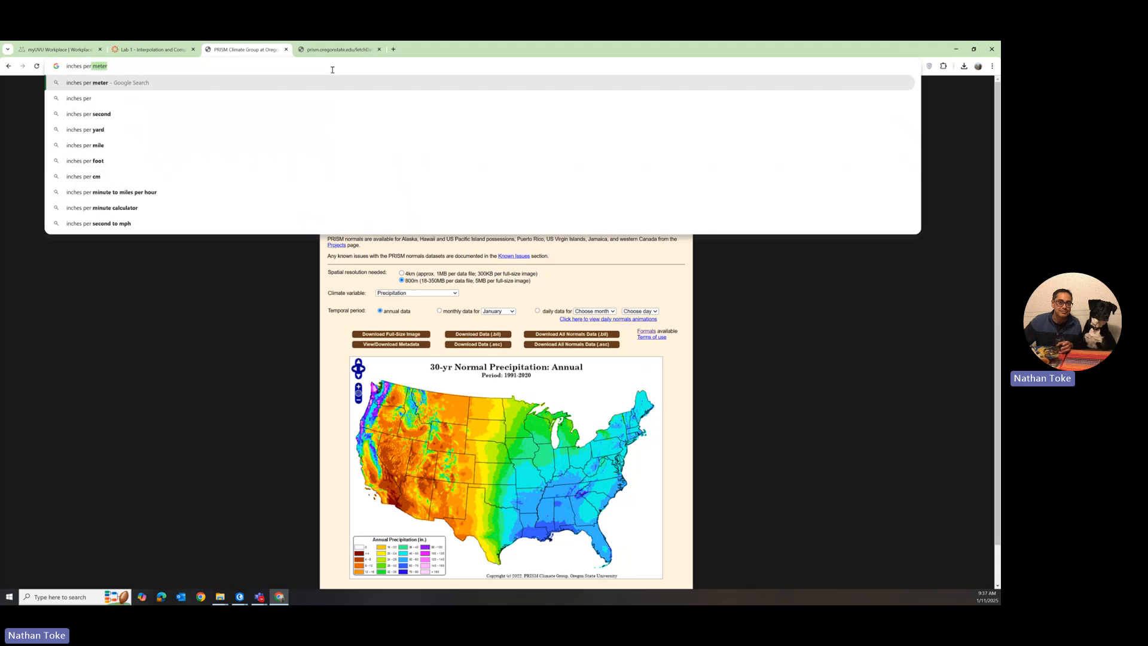
pyautogui.write('mm')
pyautogui.press('Return')
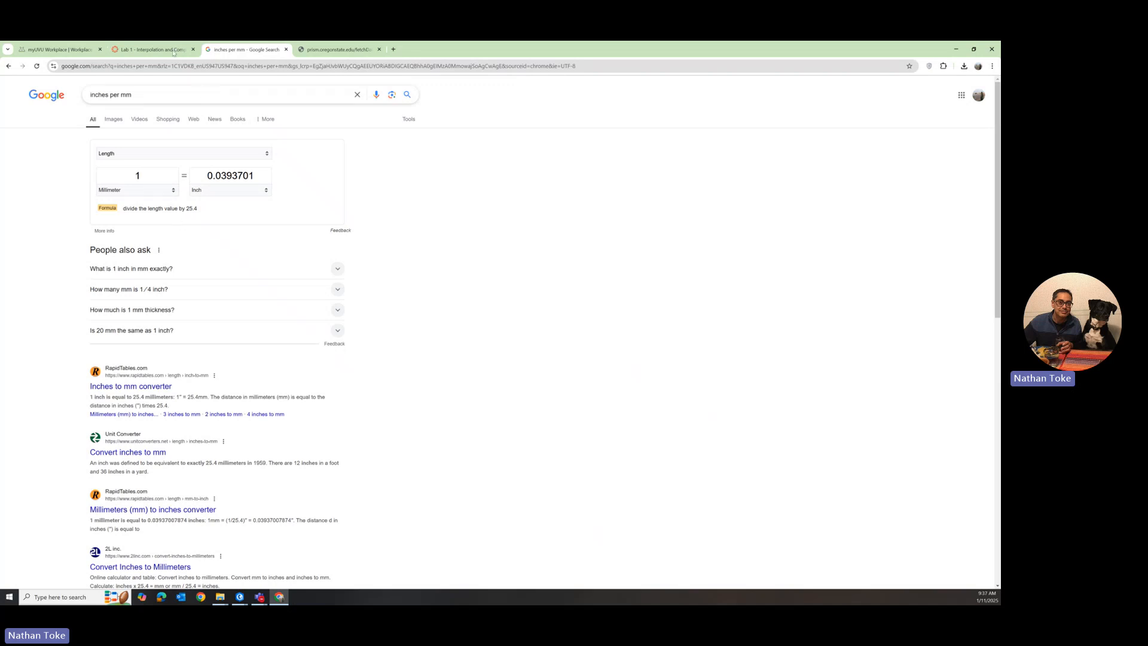
pyautogui.moveTo(244, 603)
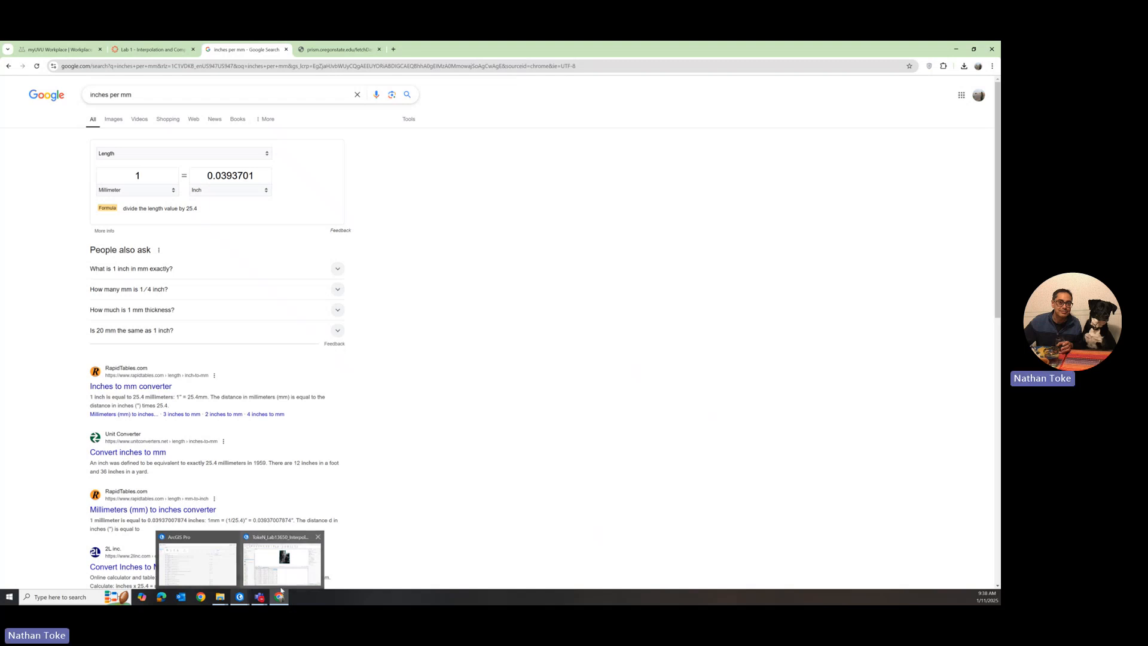
# - Switch back to ArcGIS Pro and open the Raster Calculator from the Spatial Analyst Map Algebra tools
pyautogui.moveTo(280, 597)
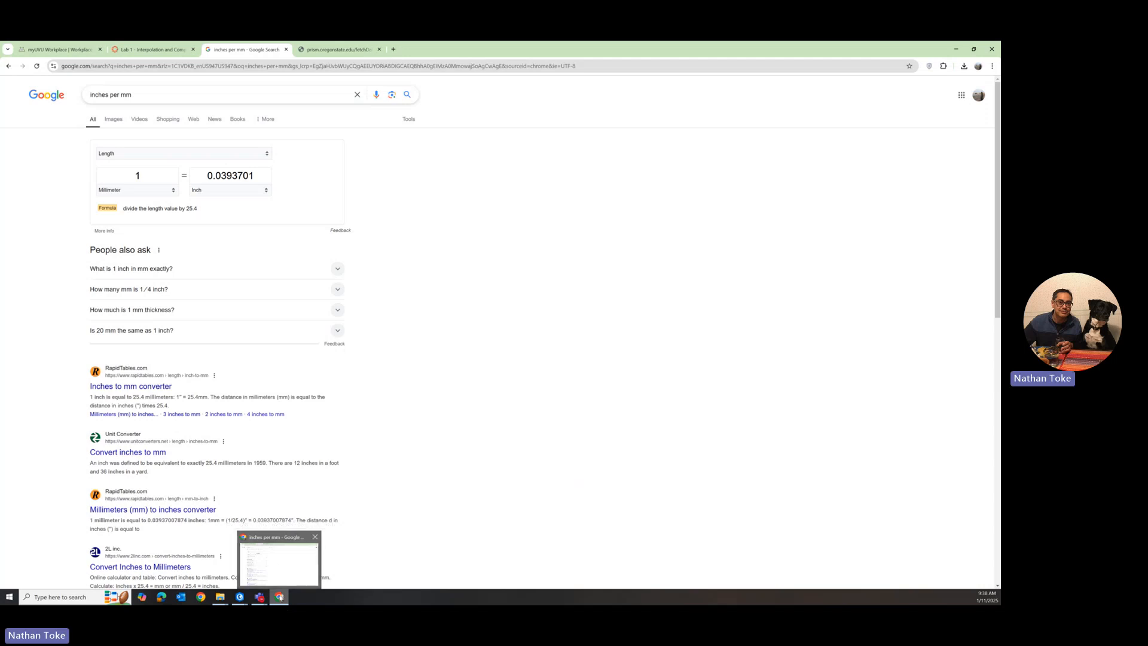
pyautogui.click(274, 576)
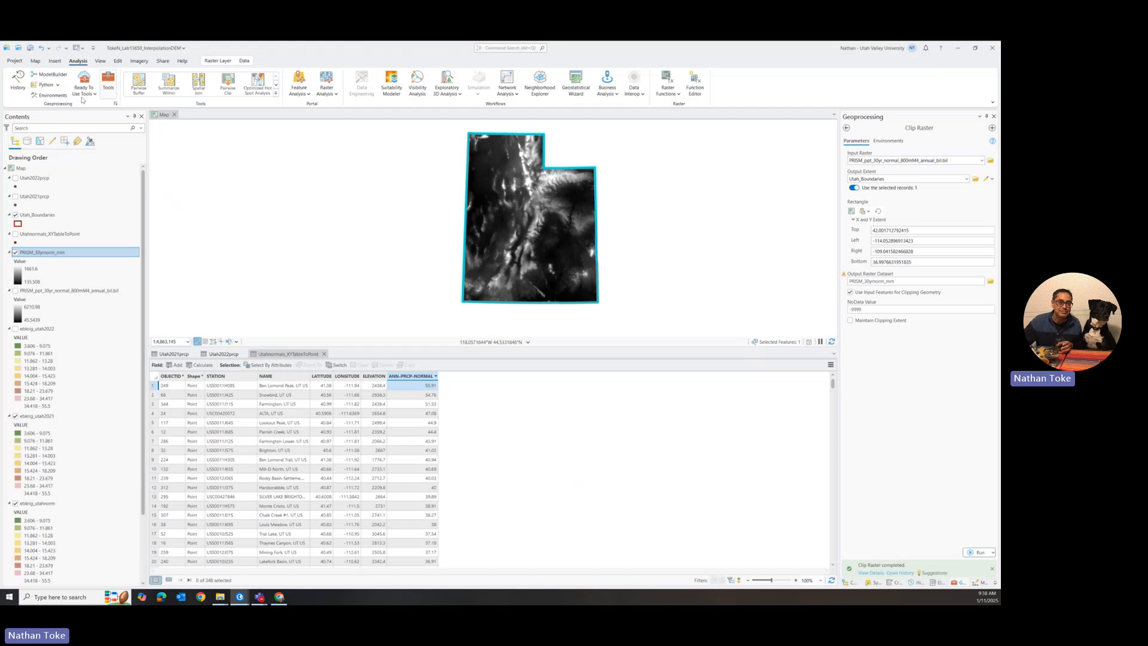
pyautogui.click(108, 82)
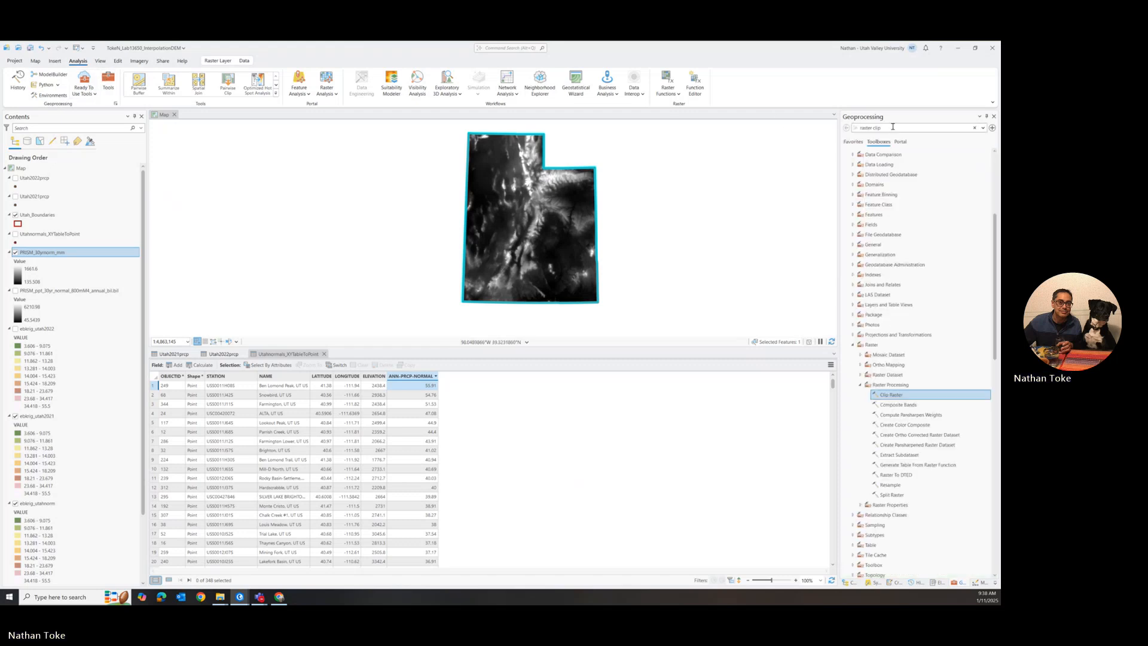
pyautogui.click(854, 346)
pyautogui.scroll(5, 853, 378)
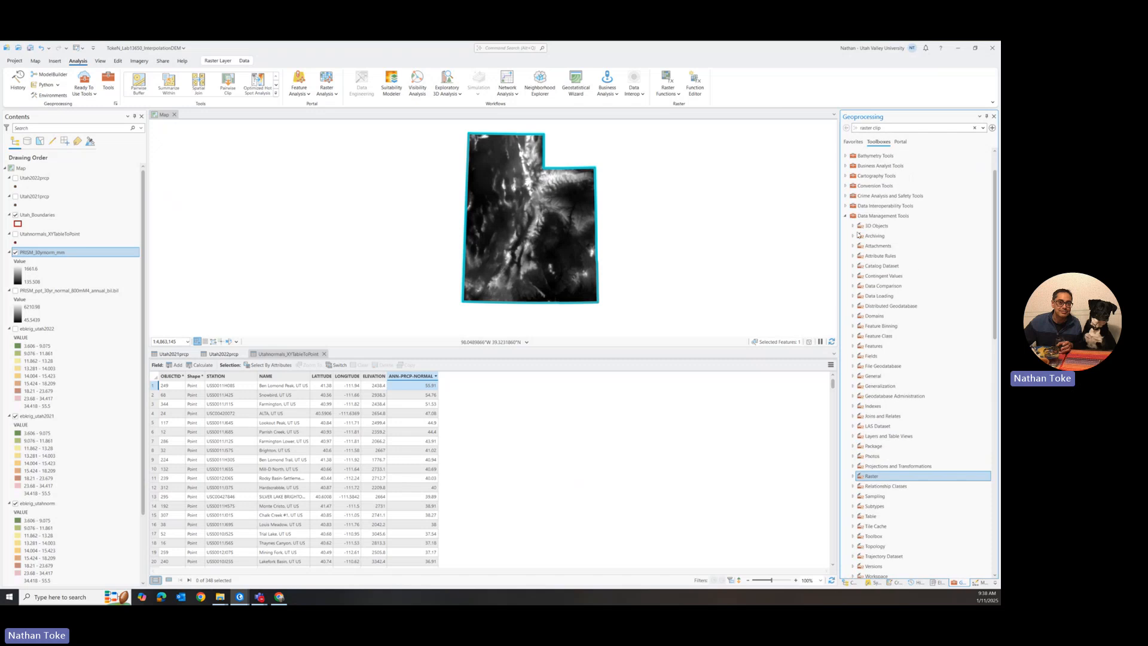
pyautogui.click(847, 216)
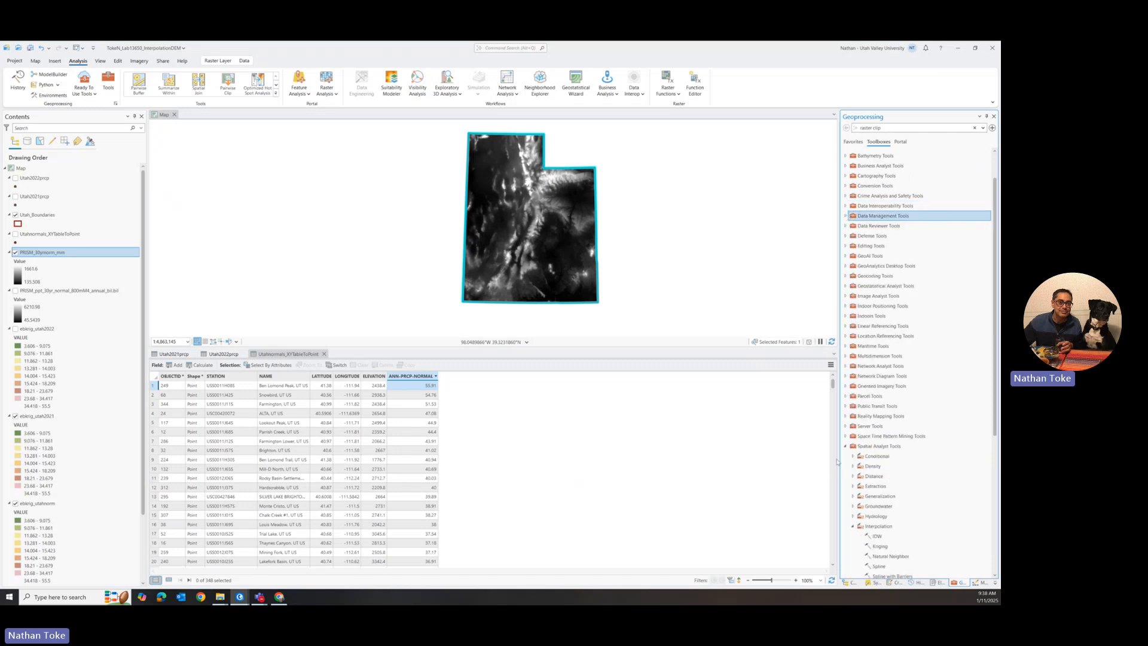
pyautogui.click(845, 447)
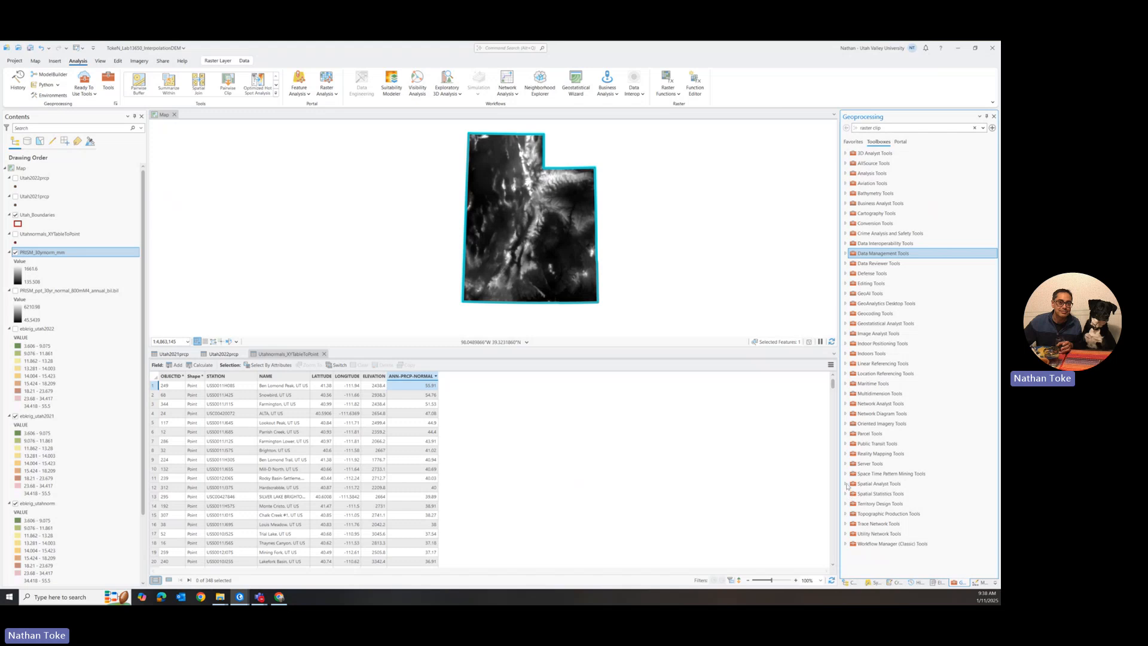
pyautogui.click(845, 483)
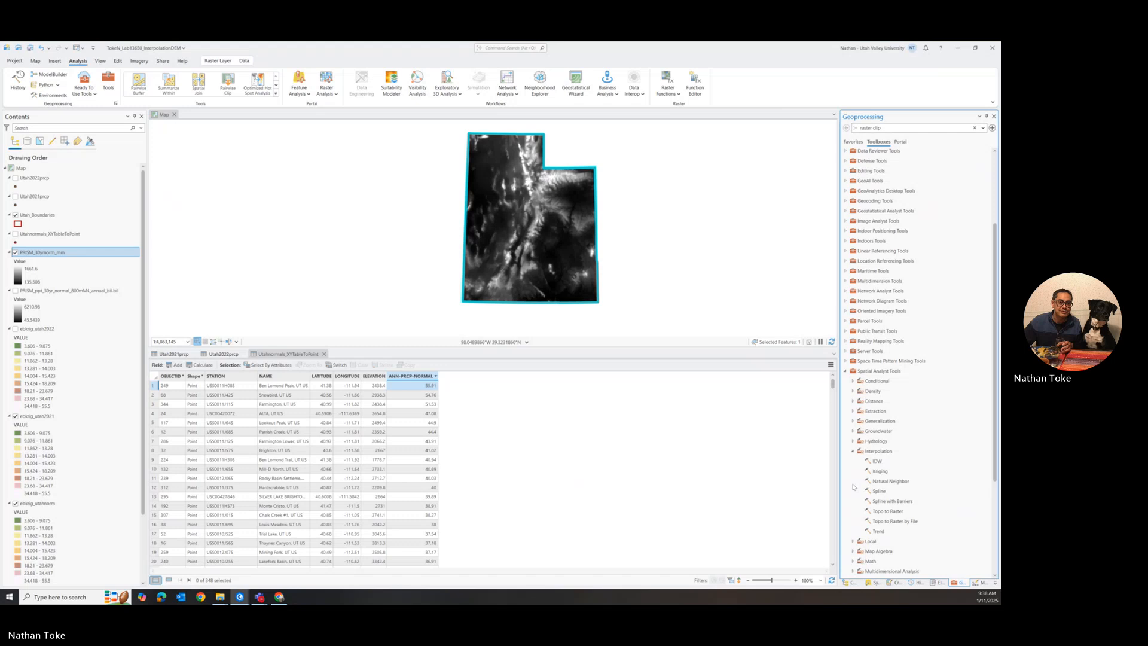
pyautogui.click(853, 551)
pyautogui.click(889, 561)
pyautogui.doubleClick(889, 561)
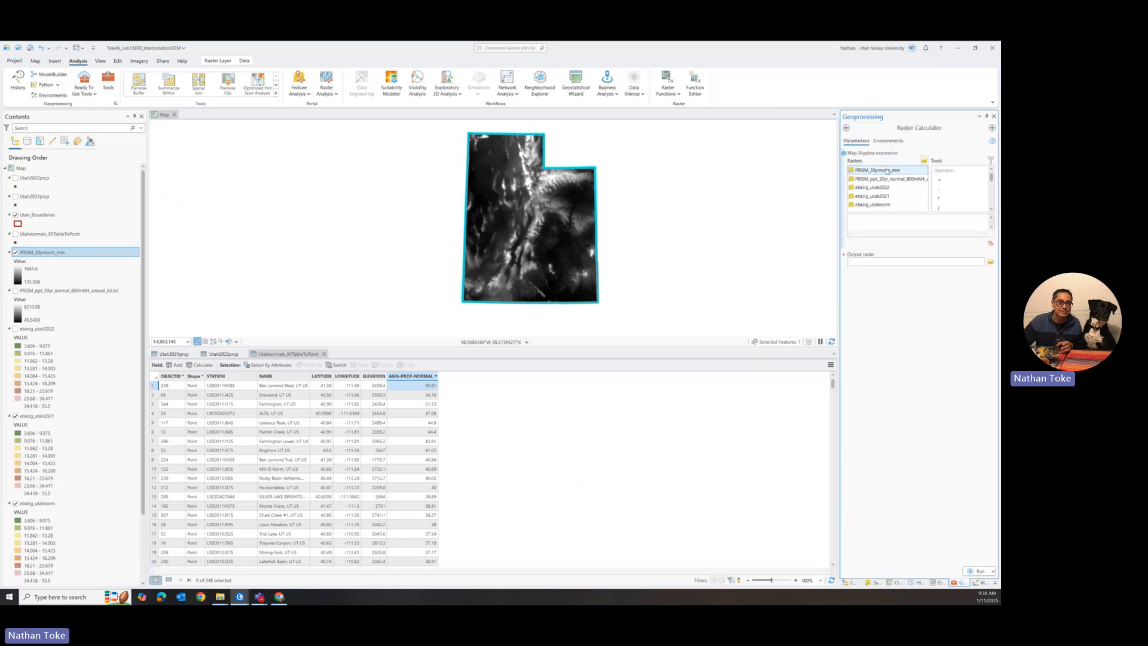
# - Calculate PRISM_30yrnorm_mm divided by 25.4 and save the output raster as PRISM_30yr_in
pyautogui.doubleClick(887, 171)
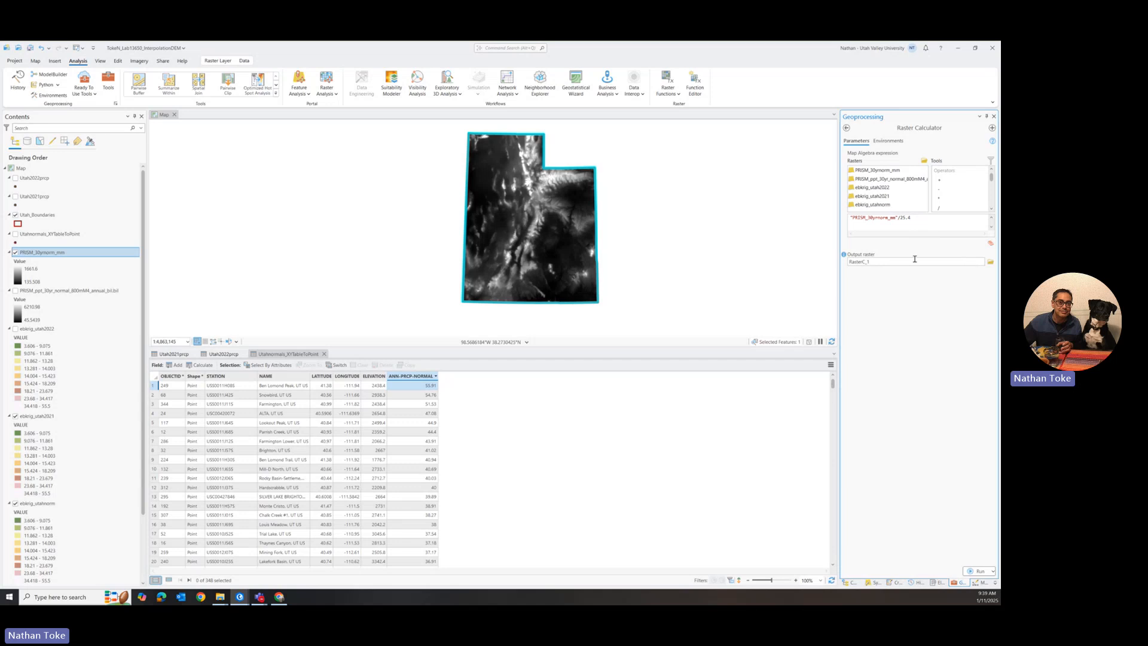
pyautogui.moveTo(888, 262); pyautogui.dragTo(963, 261)
pyautogui.write('PRISM_30yr_in')
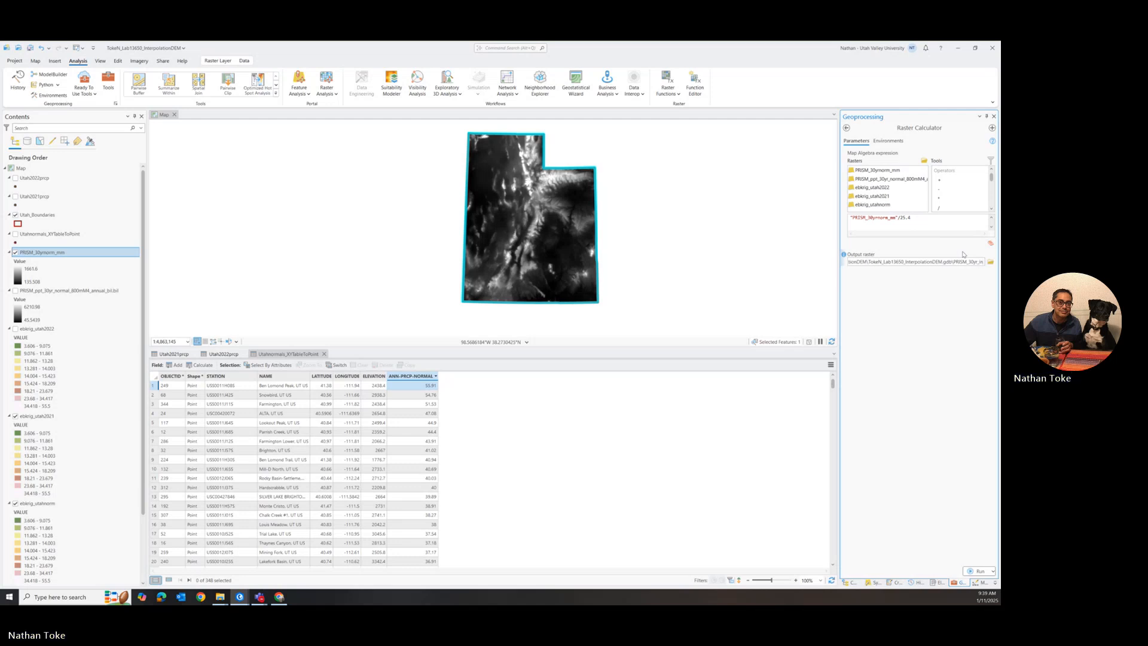
pyautogui.press('Return')
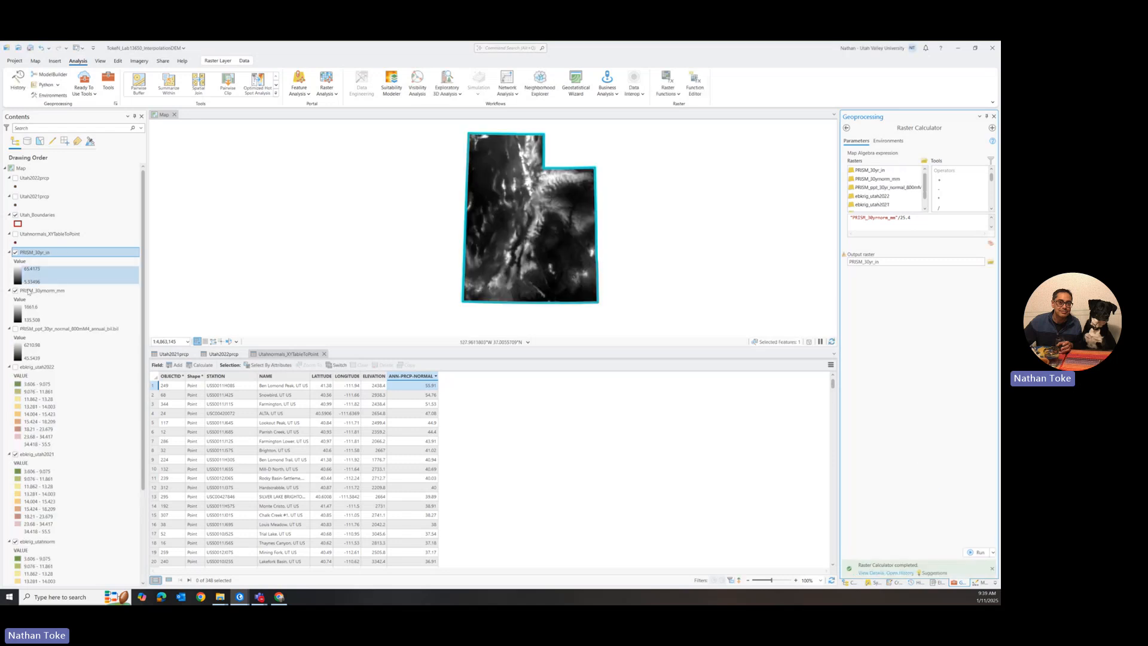
# - Remove the PRISM_30yrnorm_mm layer and the original nationwide PRISM .bil layer from the map
pyautogui.click(15, 292)
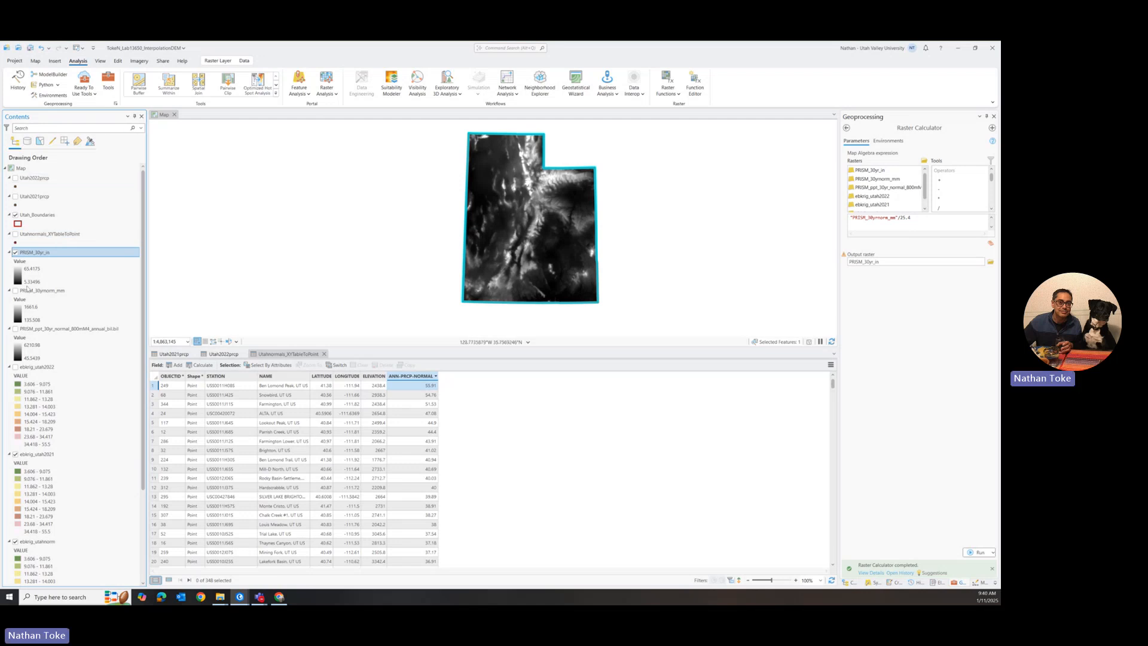
pyautogui.rightClick(45, 293)
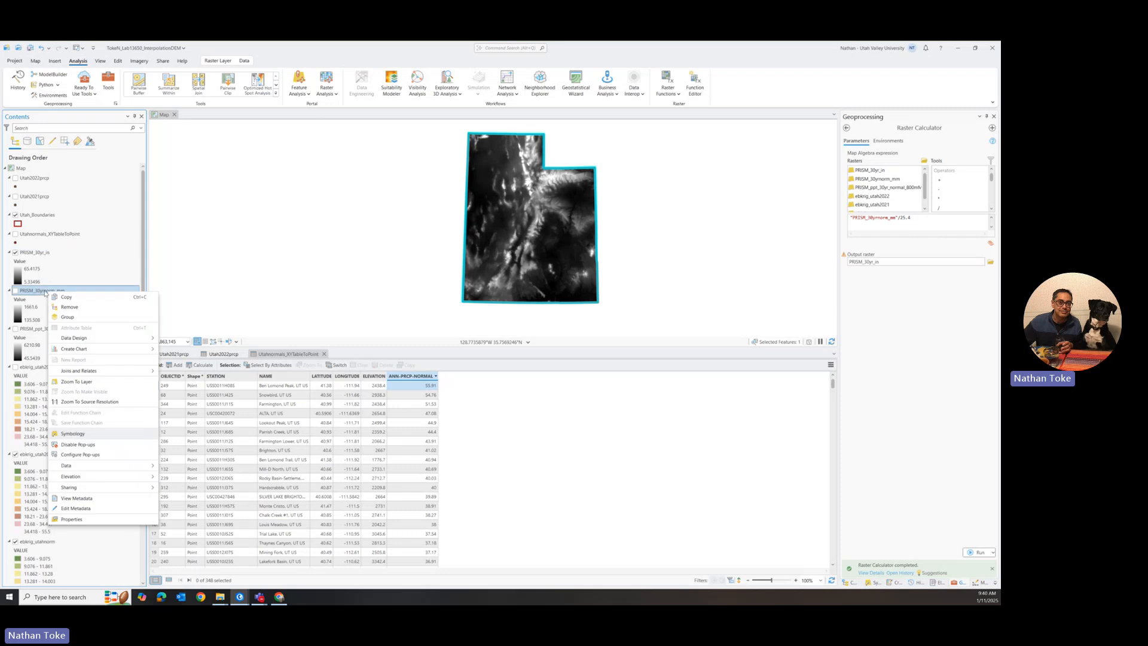
pyautogui.click(55, 303)
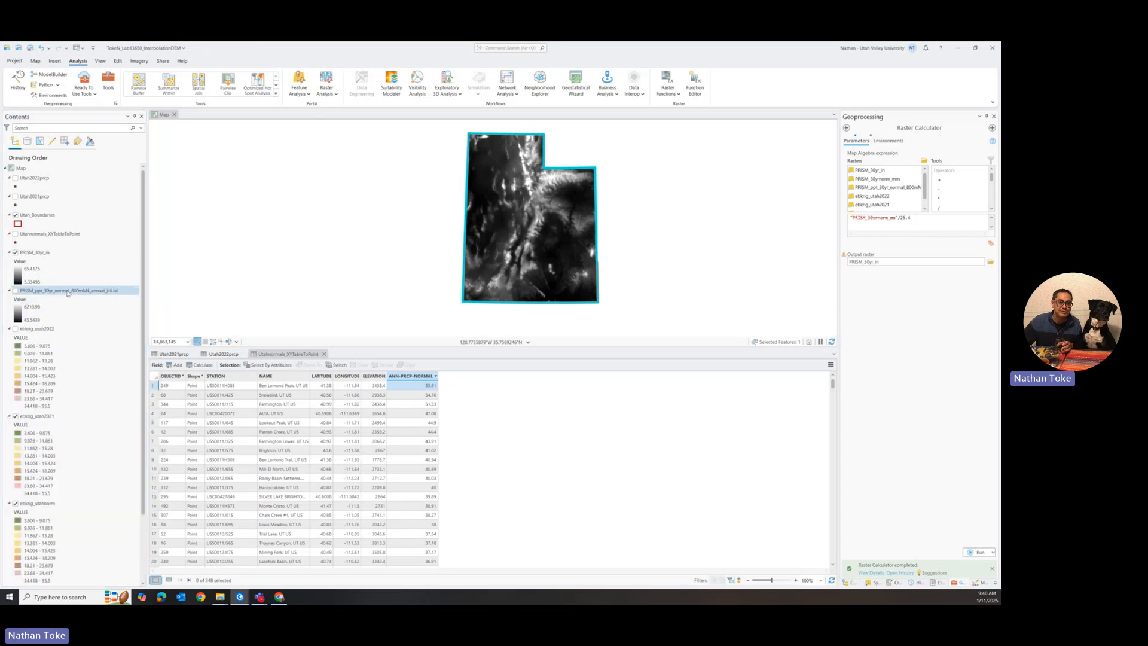
pyautogui.rightClick(70, 290)
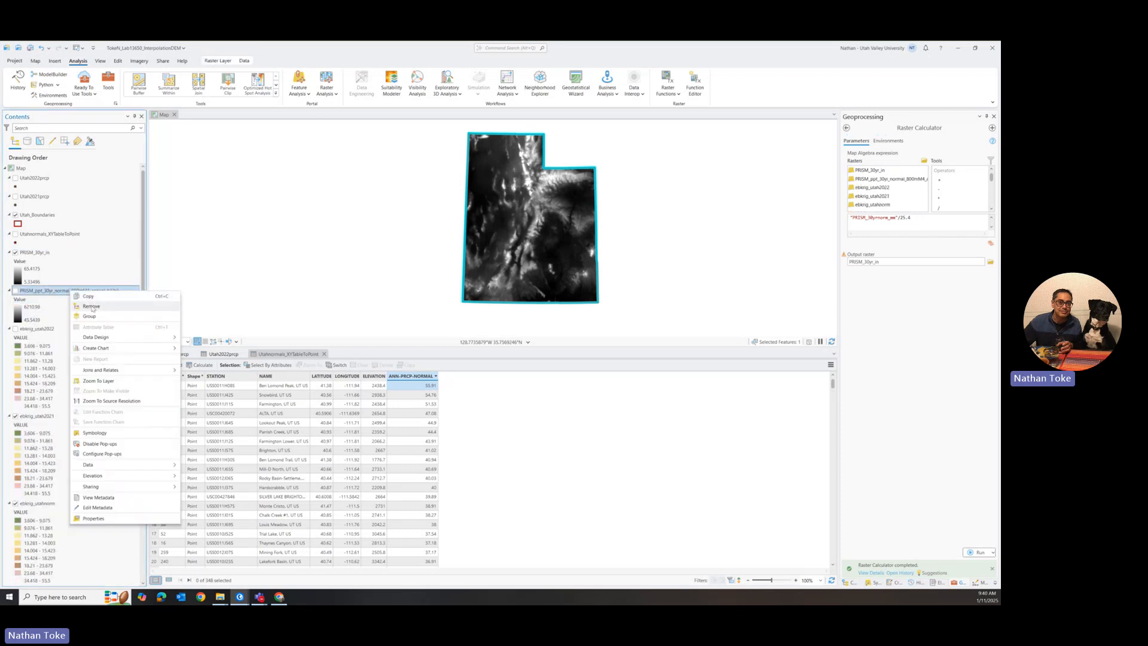
pyautogui.click(91, 307)
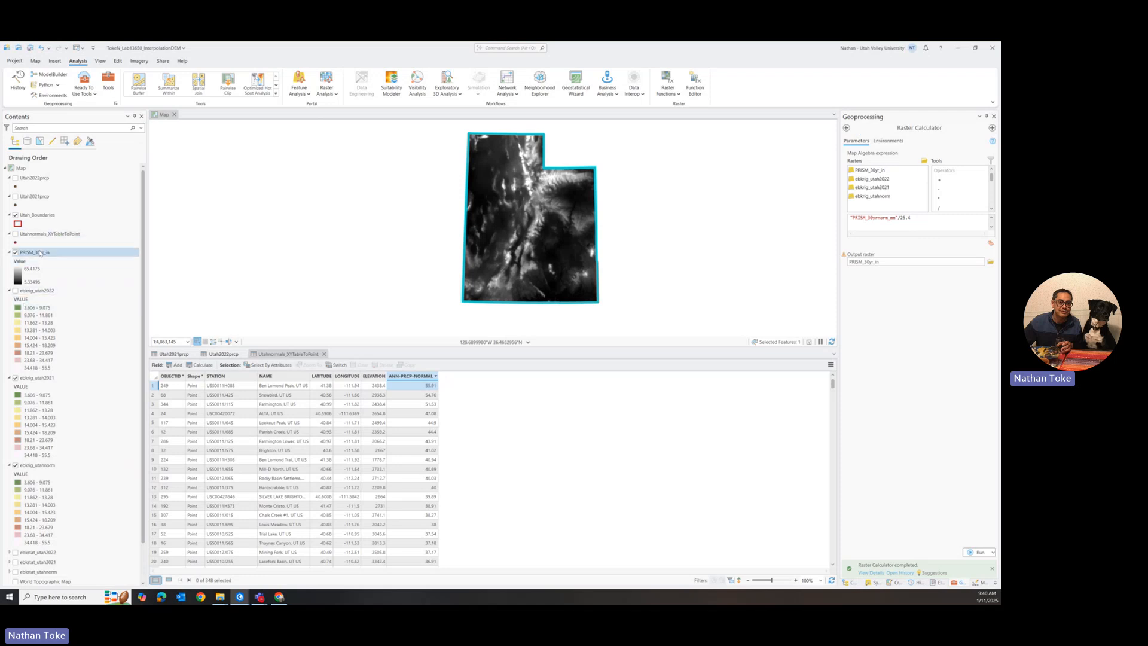
# - Open the symbology of PRISM_30yr_in and apply a brown-to-blue stretched color scheme
pyautogui.rightClick(40, 253)
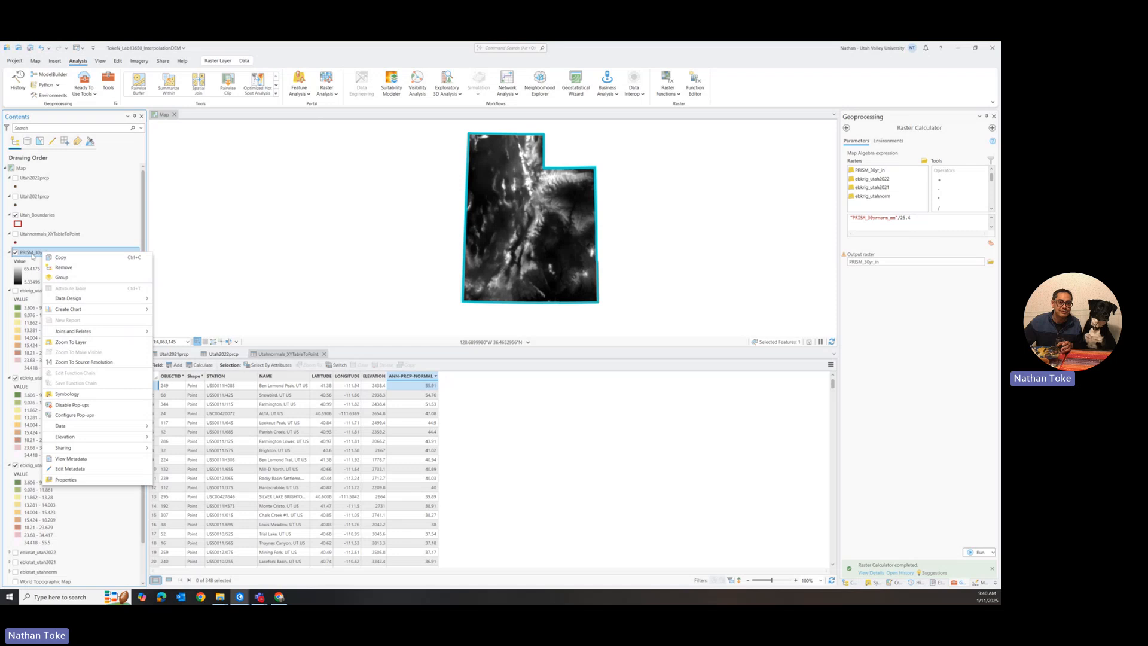
pyautogui.click(68, 394)
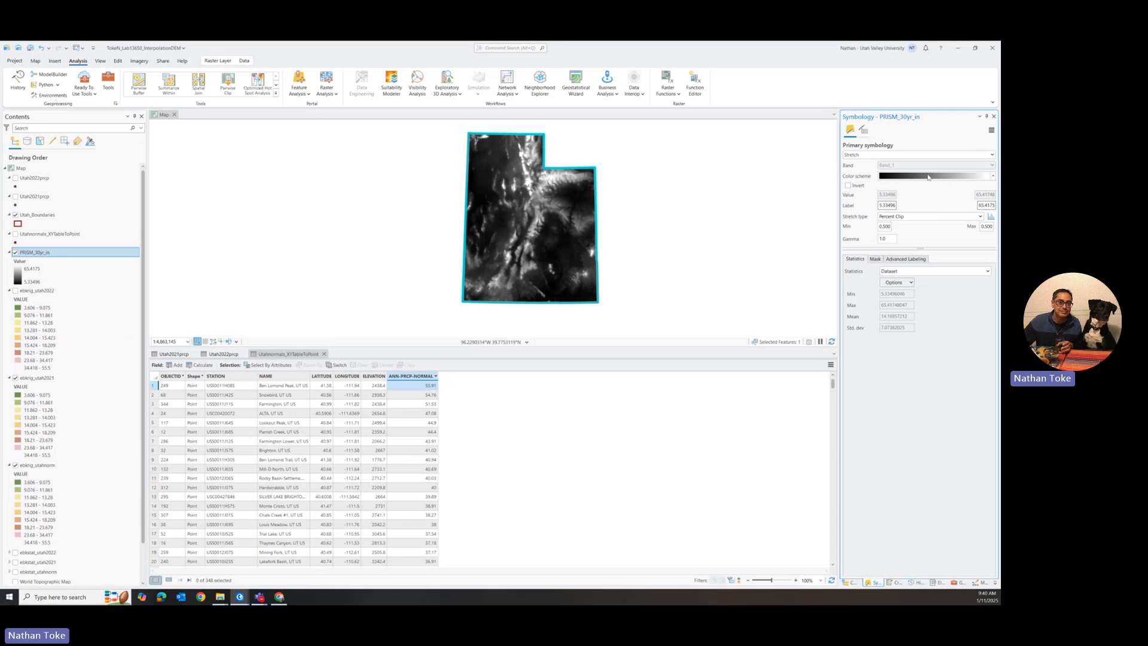
pyautogui.click(993, 176)
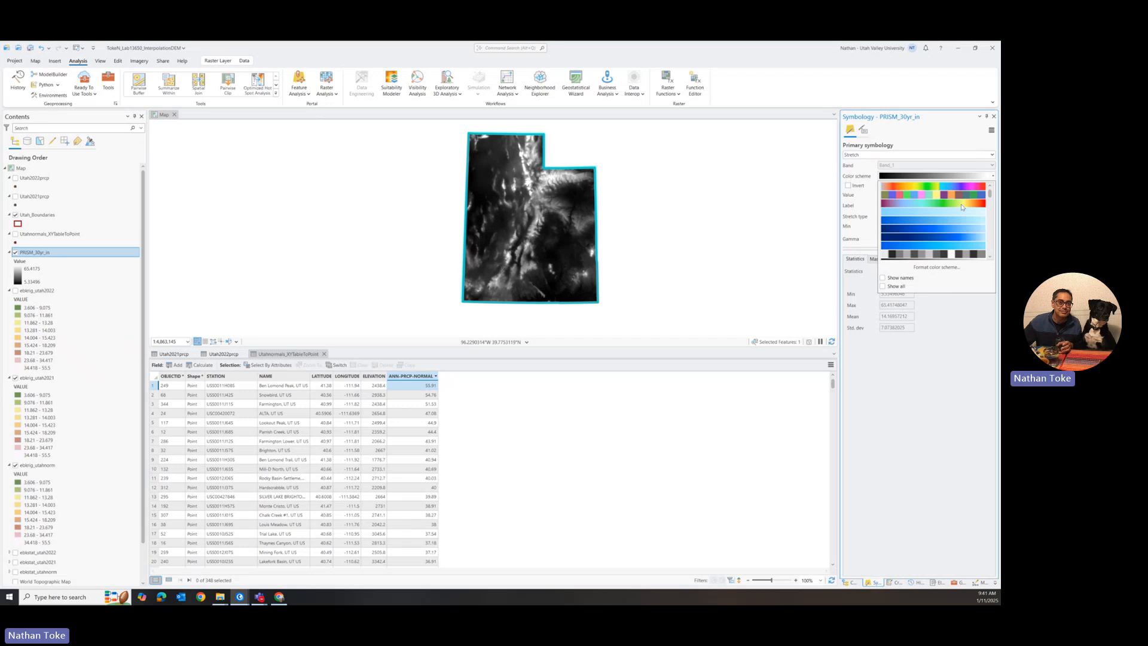
pyautogui.scroll(-3, 961, 218)
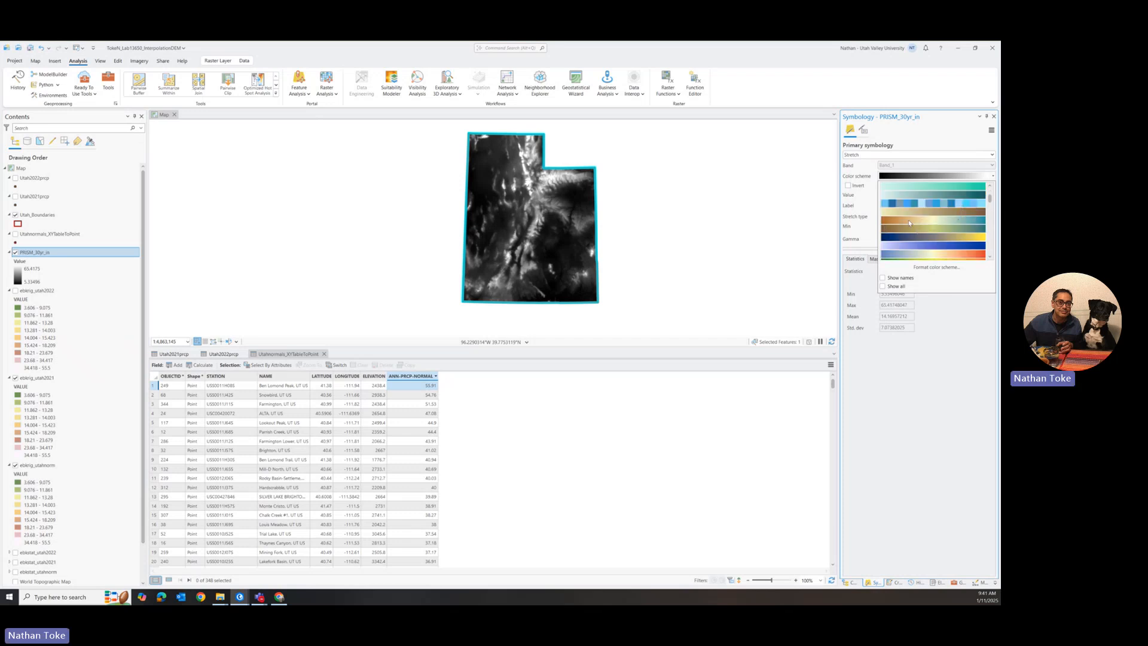
pyautogui.scroll(-1, 957, 224)
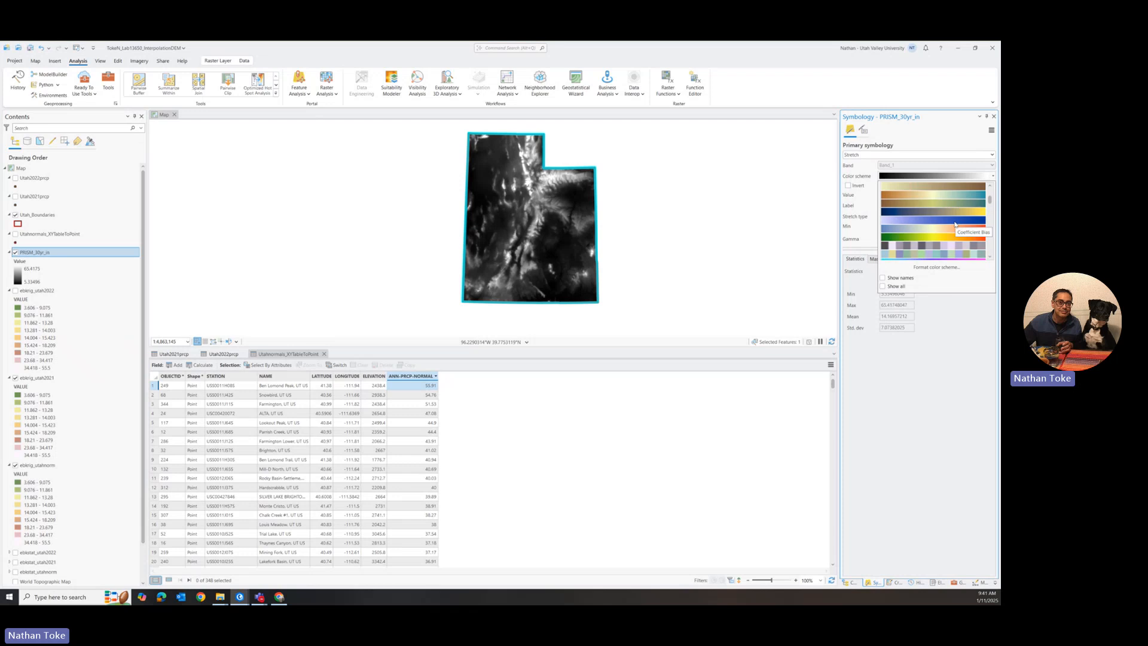
pyautogui.click(943, 203)
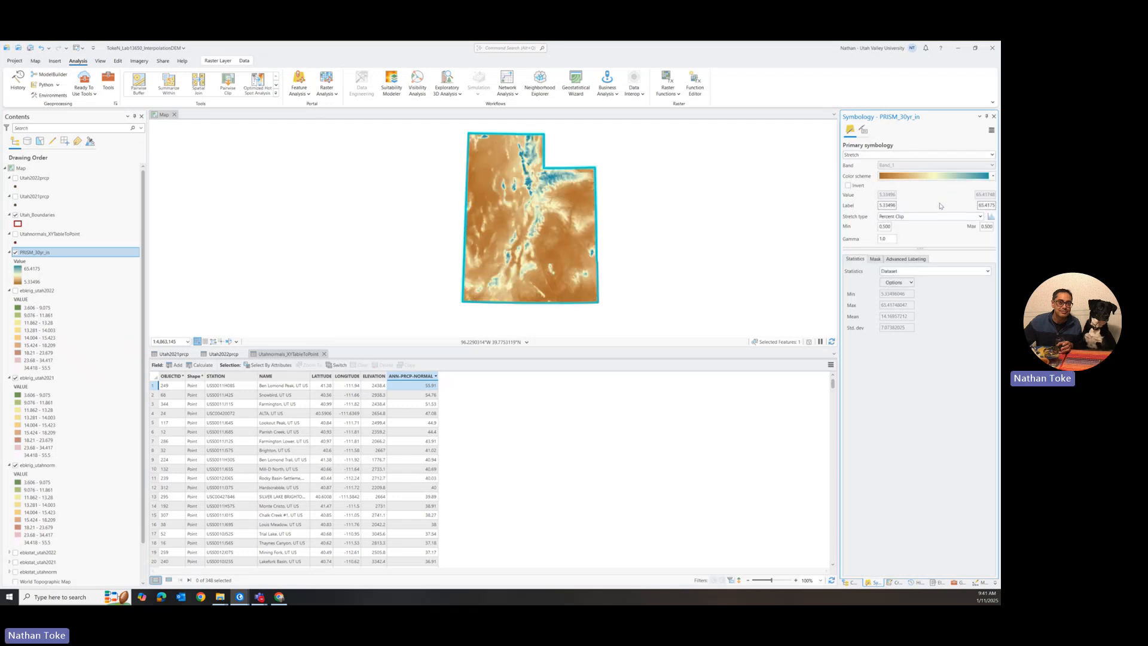
# - Apply the green-yellow-brown-white color scheme to PRISM_30yr_in and invert it so high precipitation is green
pyautogui.click(993, 178)
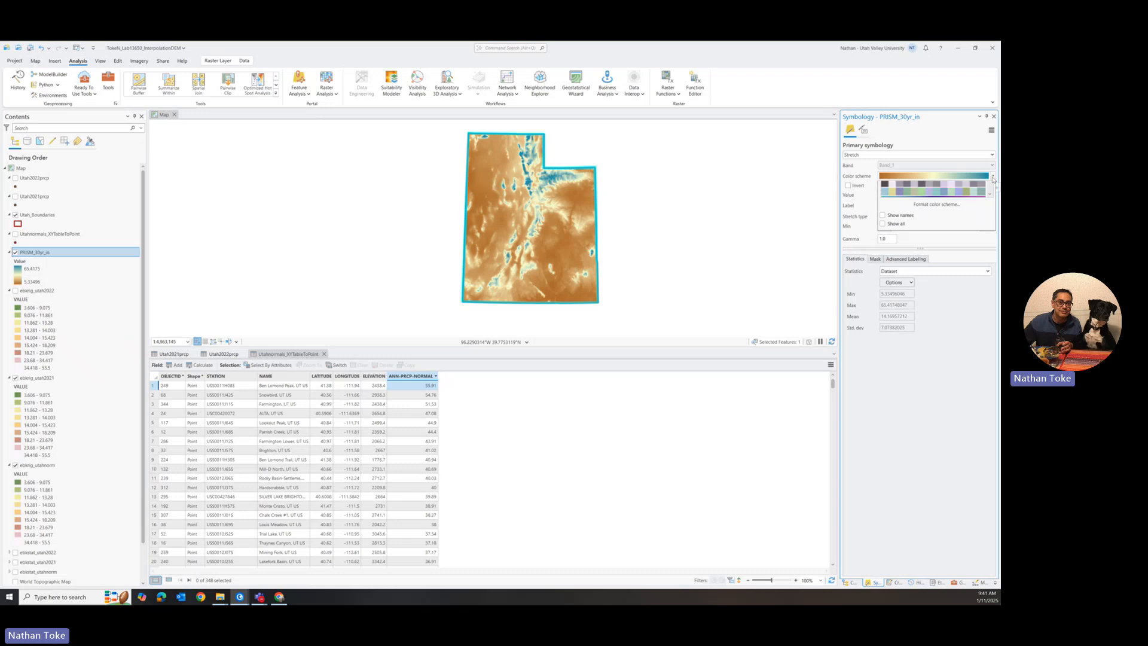
pyautogui.scroll(-1, 961, 213)
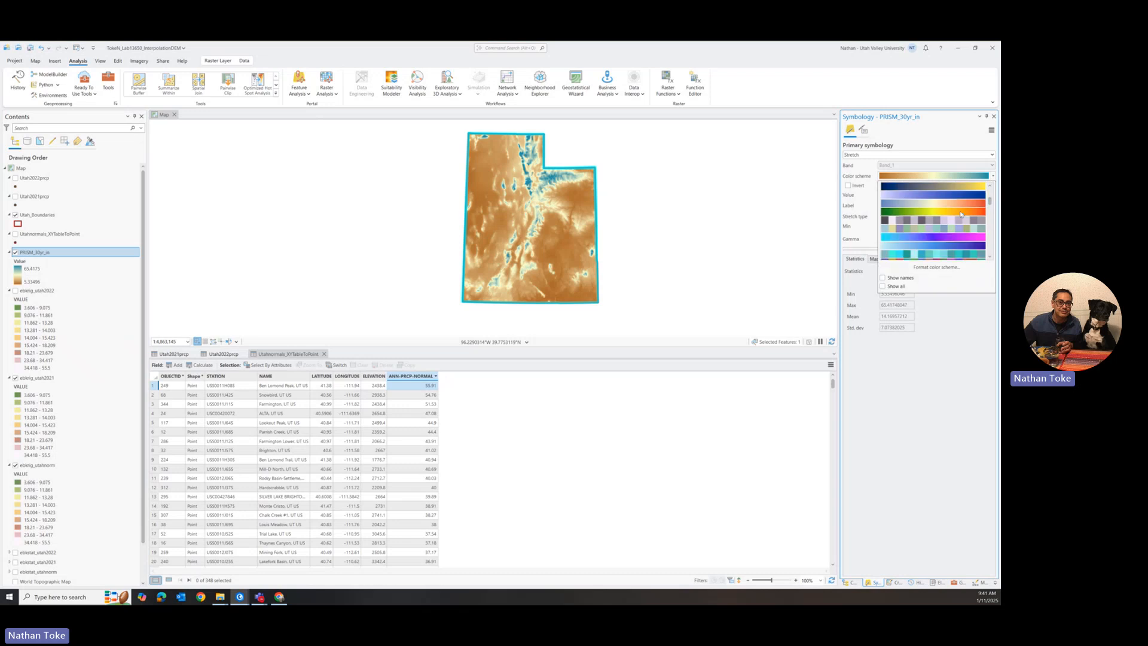
pyautogui.scroll(-1, 961, 214)
pyautogui.scroll(-1, 961, 215)
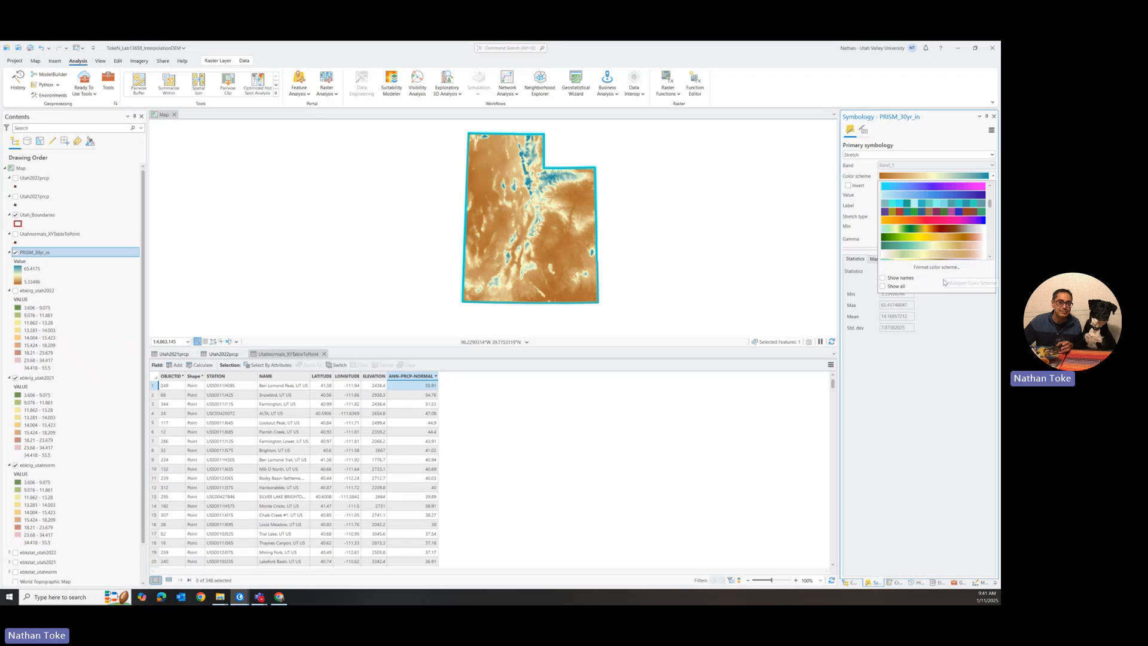
pyautogui.click(957, 238)
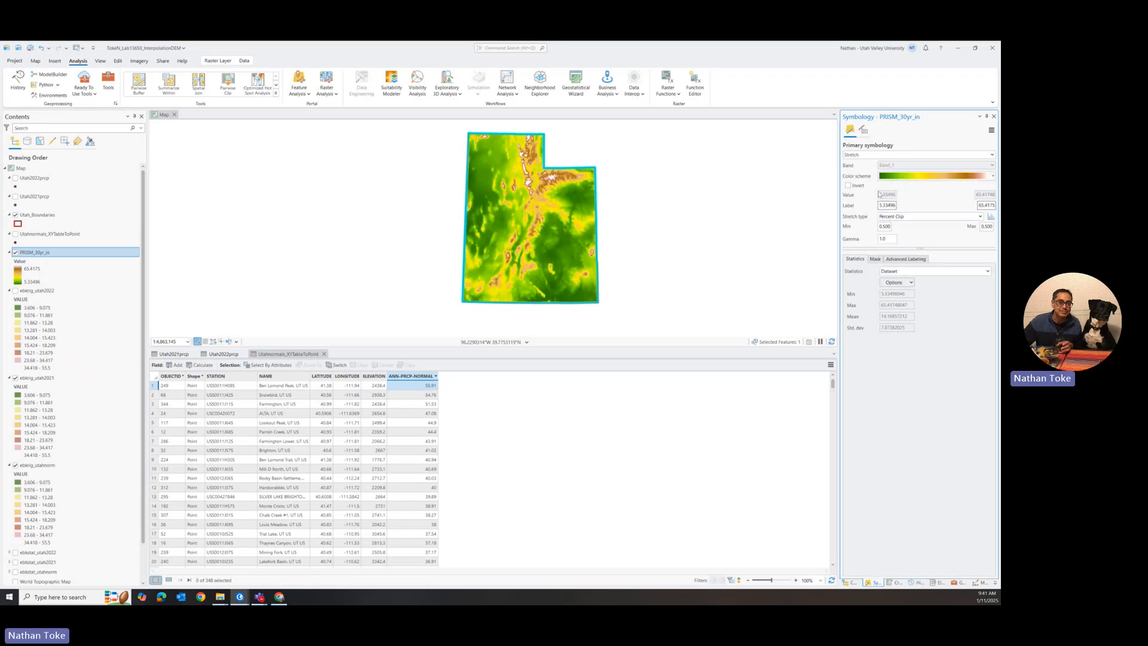
pyautogui.click(854, 187)
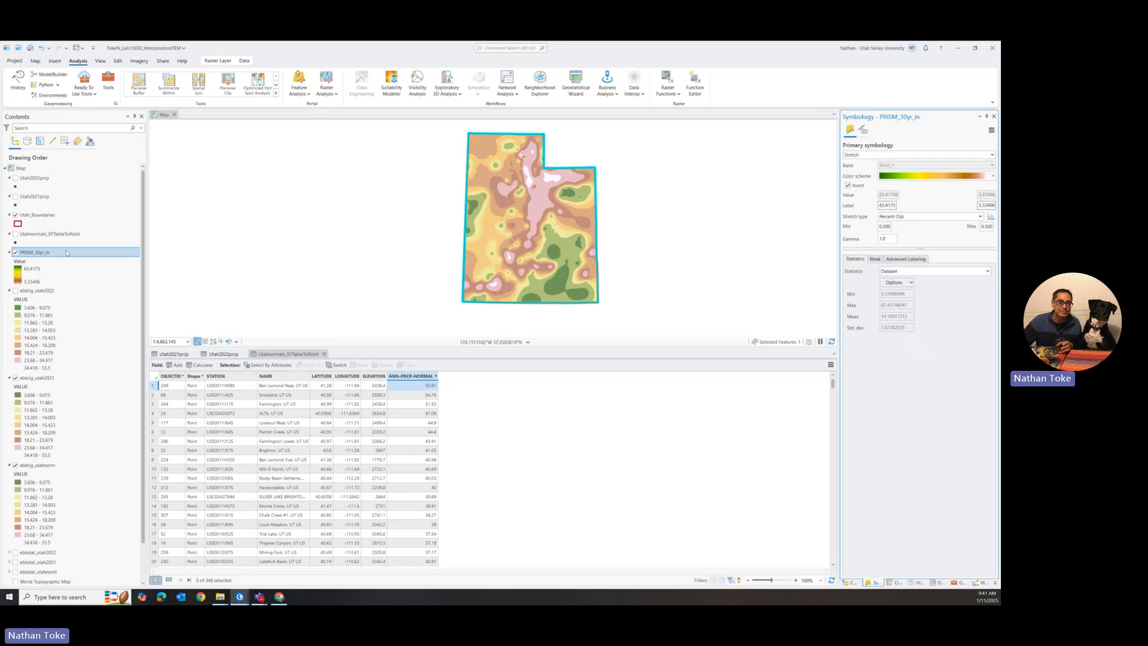
# - Hide the ebkrig_utah2021 and ebkrig_utahnorm layers, keeping PRISM_30yr_in switched on
pyautogui.click(16, 253)
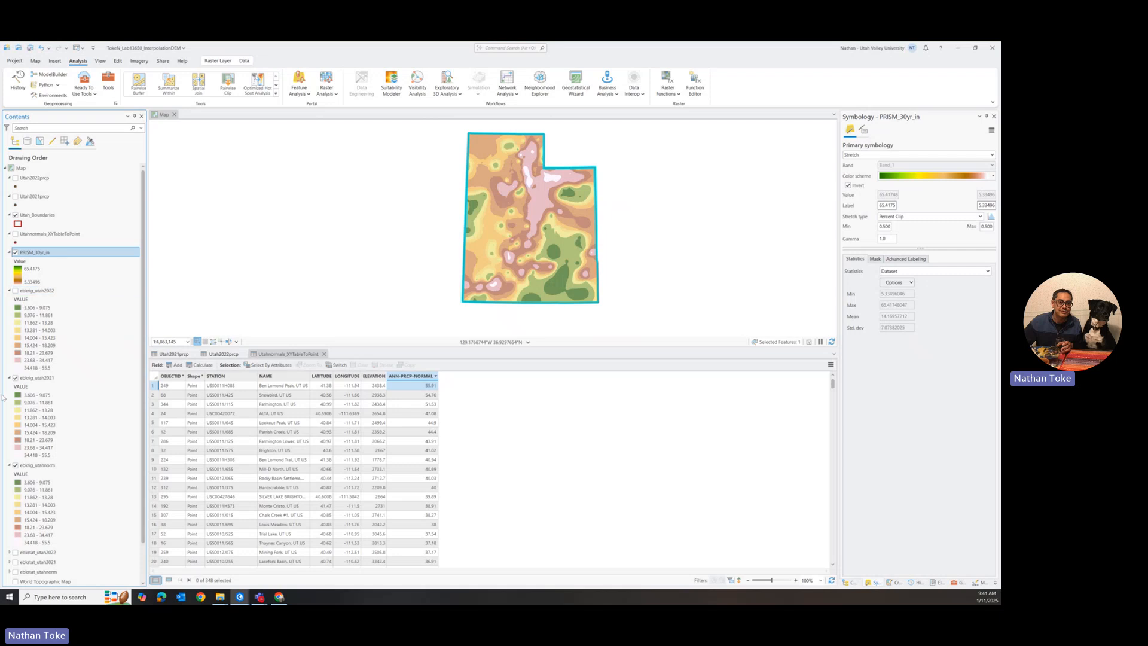
pyautogui.click(15, 378)
pyautogui.click(16, 466)
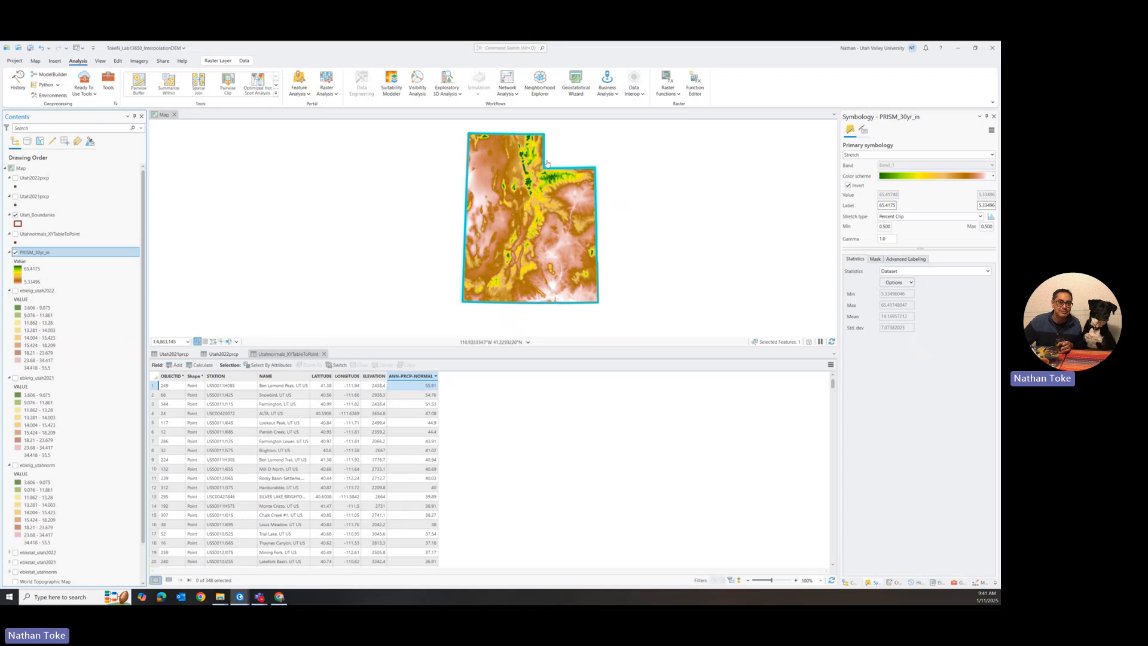
# - Set the stretch type of PRISM_30yr_in to Minimum Maximum and hide the Utah_Boundaries layer
pyautogui.click(980, 217)
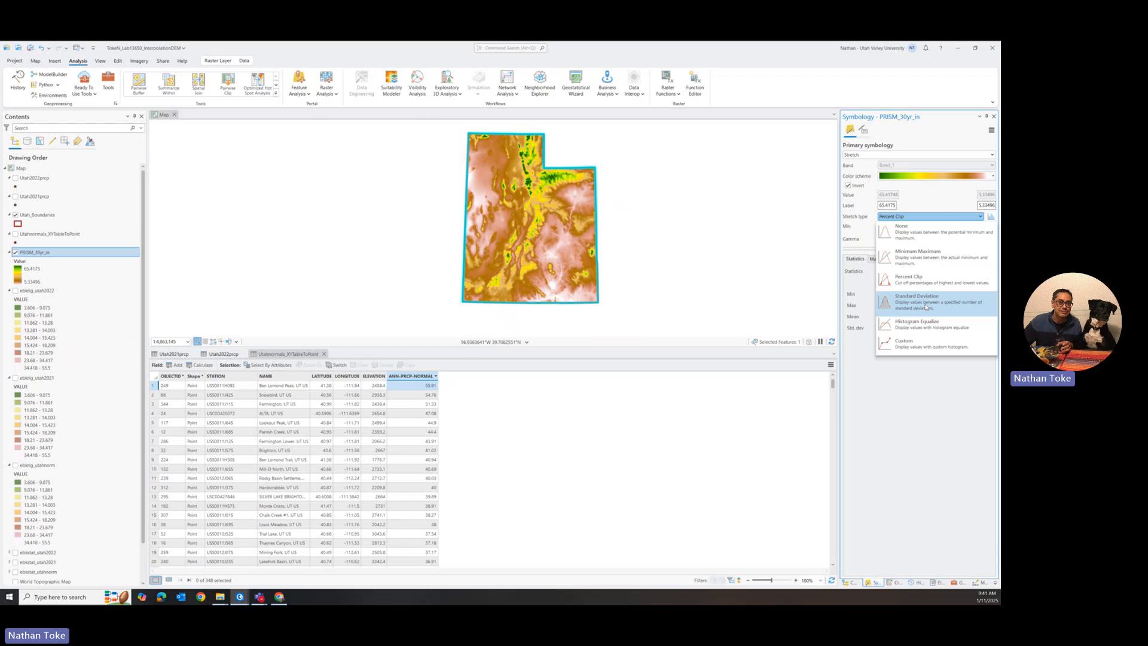
pyautogui.click(918, 255)
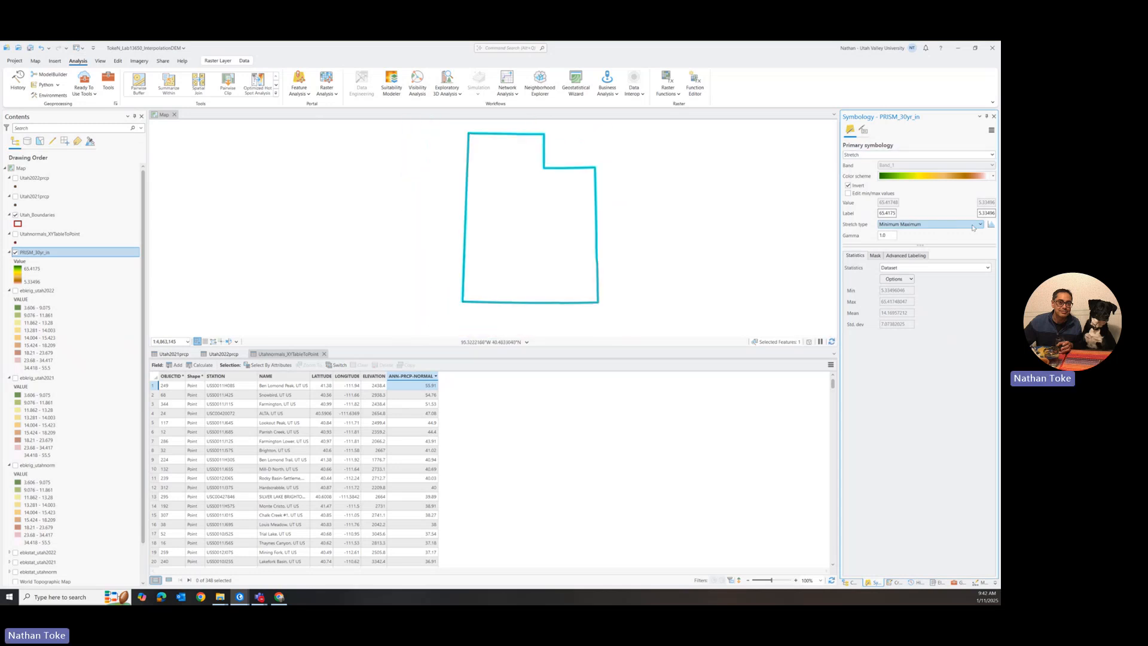
pyautogui.click(17, 214)
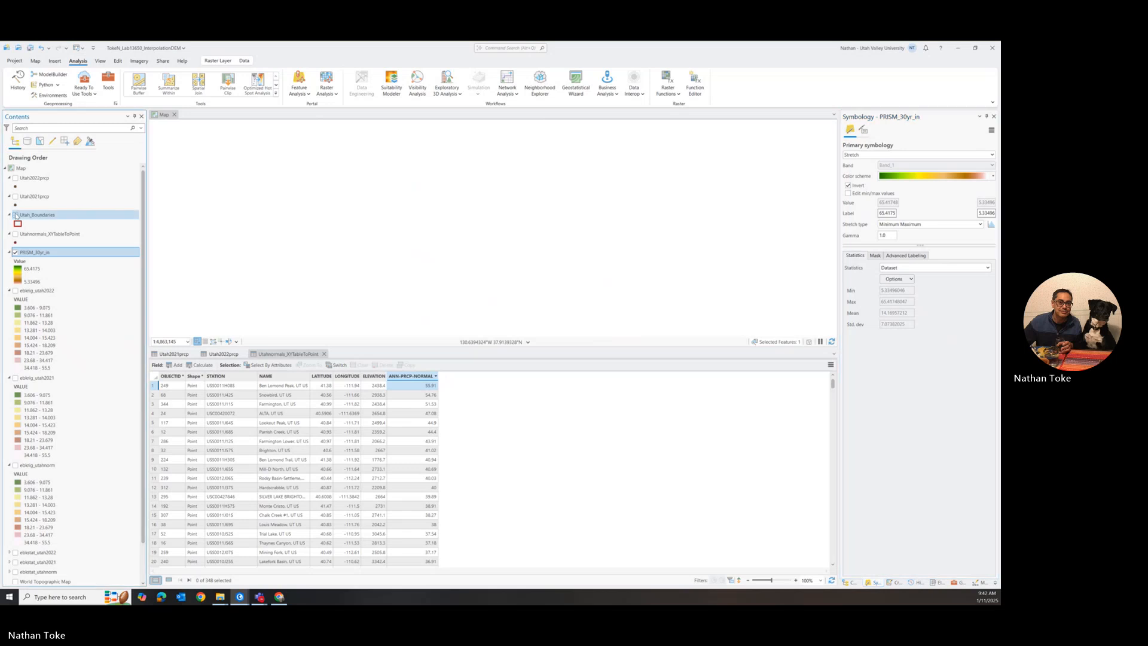
# - Change the stretch type of PRISM_30yr_in to Standard Deviation
pyautogui.click(981, 225)
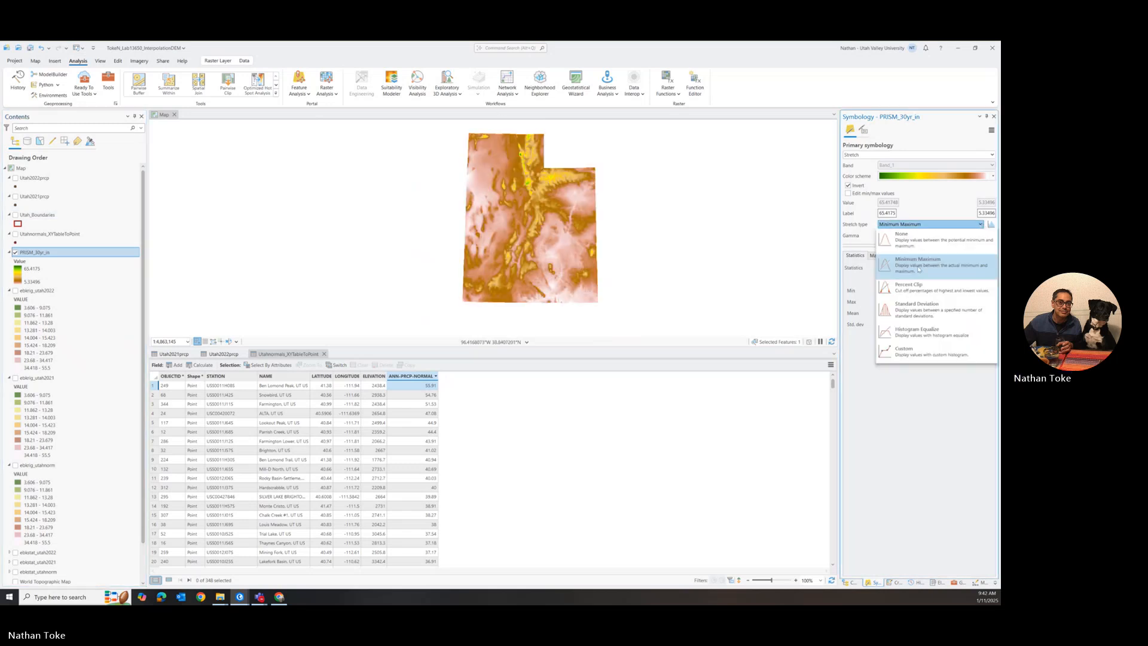
pyautogui.click(921, 311)
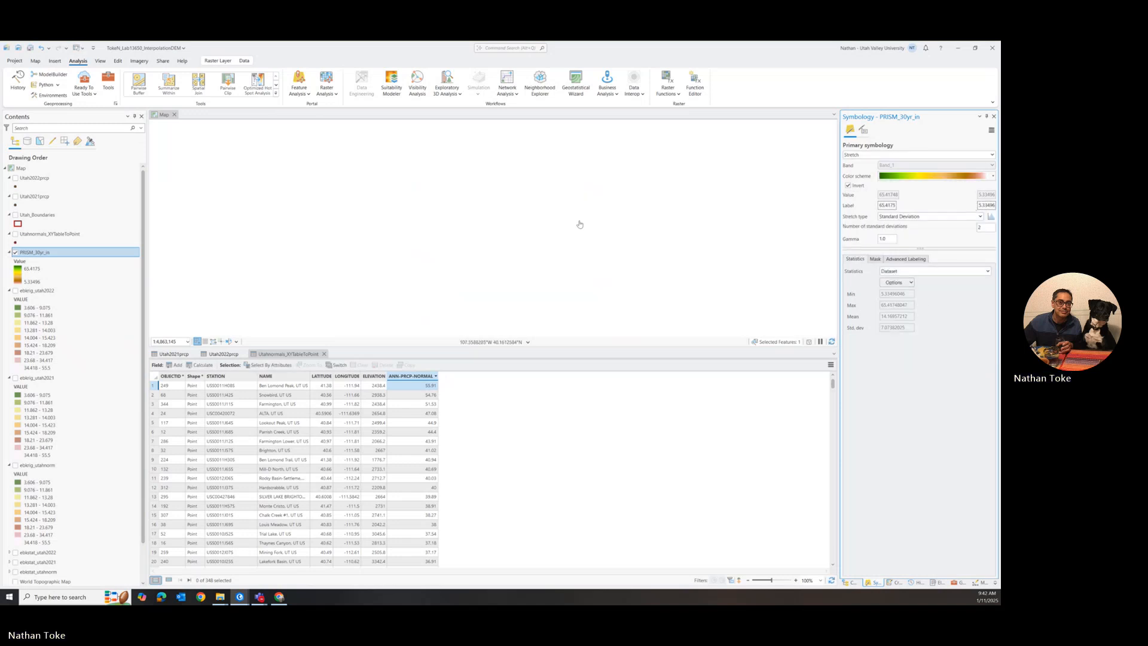
pyautogui.scroll(-2, 431, 263)
pyautogui.scroll(2, 521, 228)
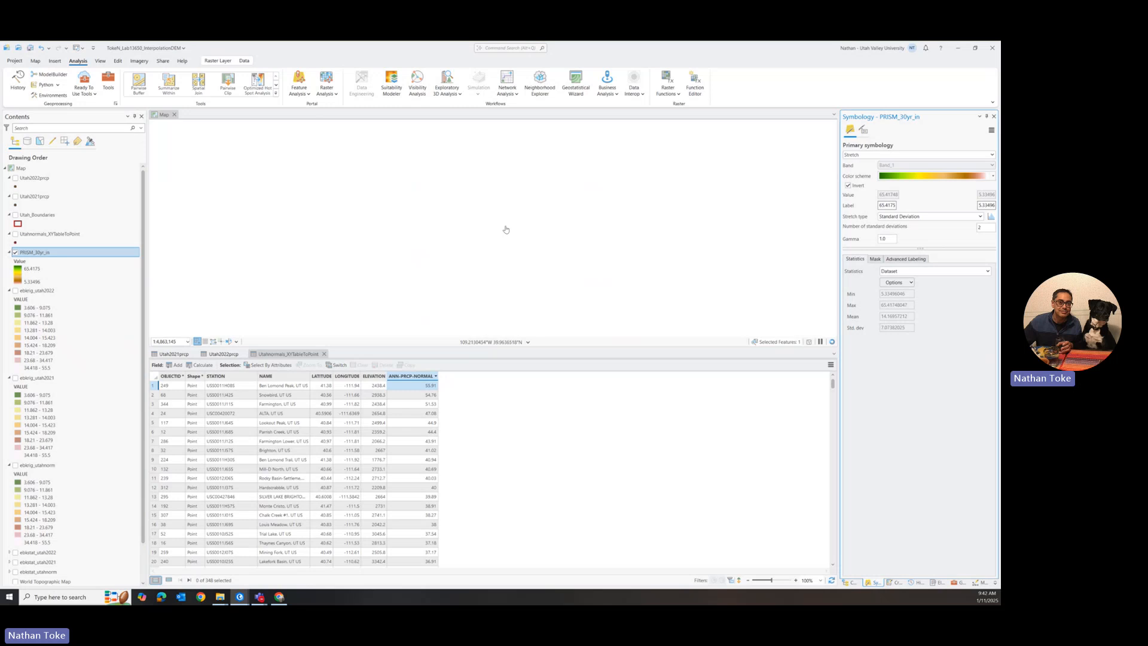
# - Close the three open precipitation attribute tables, for the normals, 2021 and 2022 stations
pyautogui.click(324, 354)
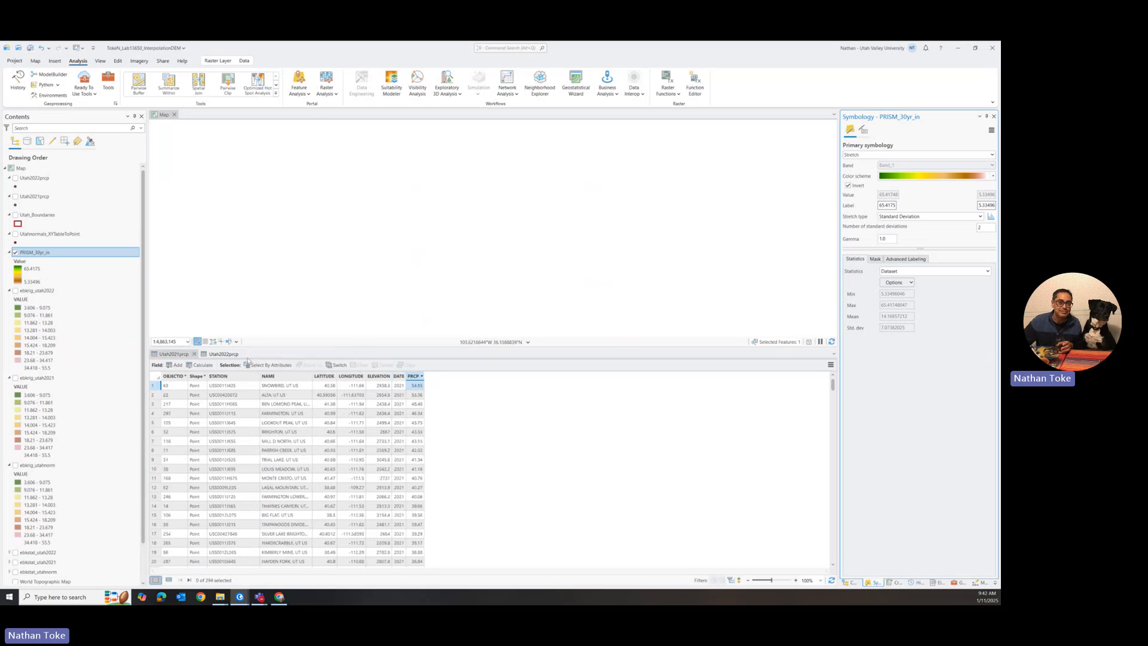
pyautogui.click(244, 354)
pyautogui.click(194, 353)
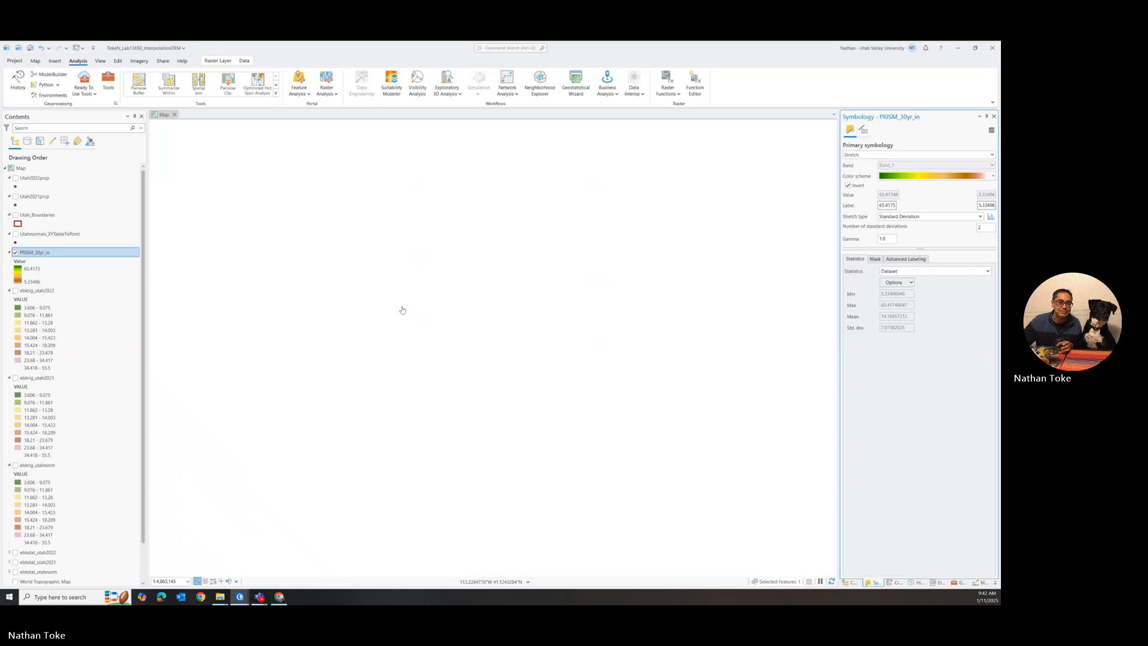
# - Show the Utah_Boundaries layer and frame the map on the state
pyautogui.scroll(-2, 474, 307)
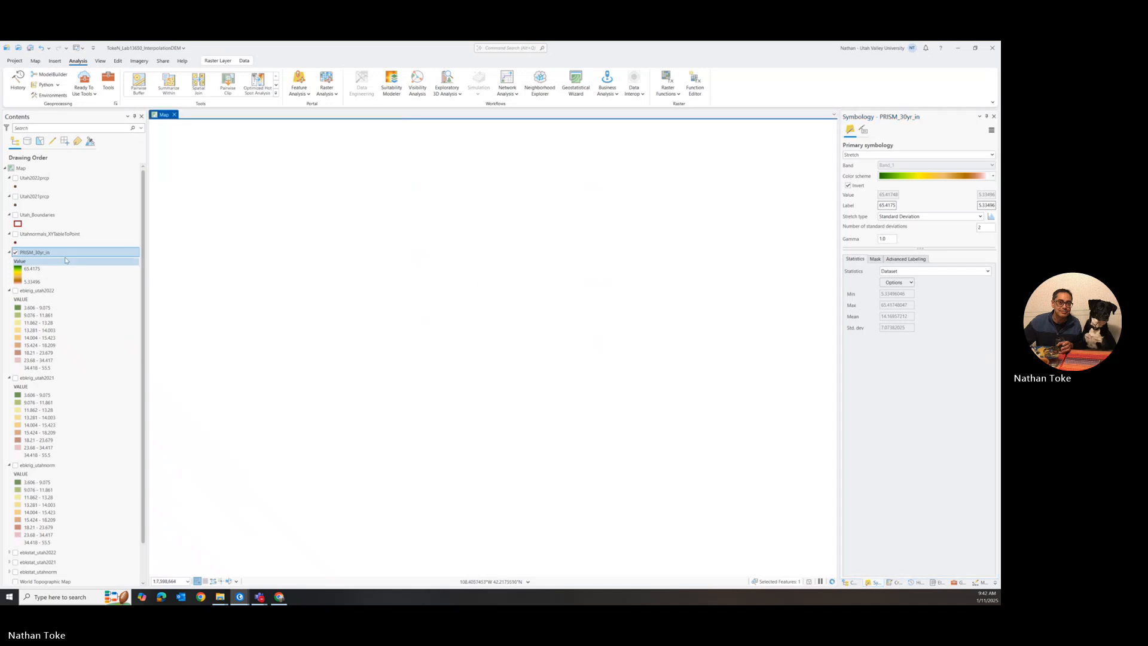
pyautogui.click(16, 215)
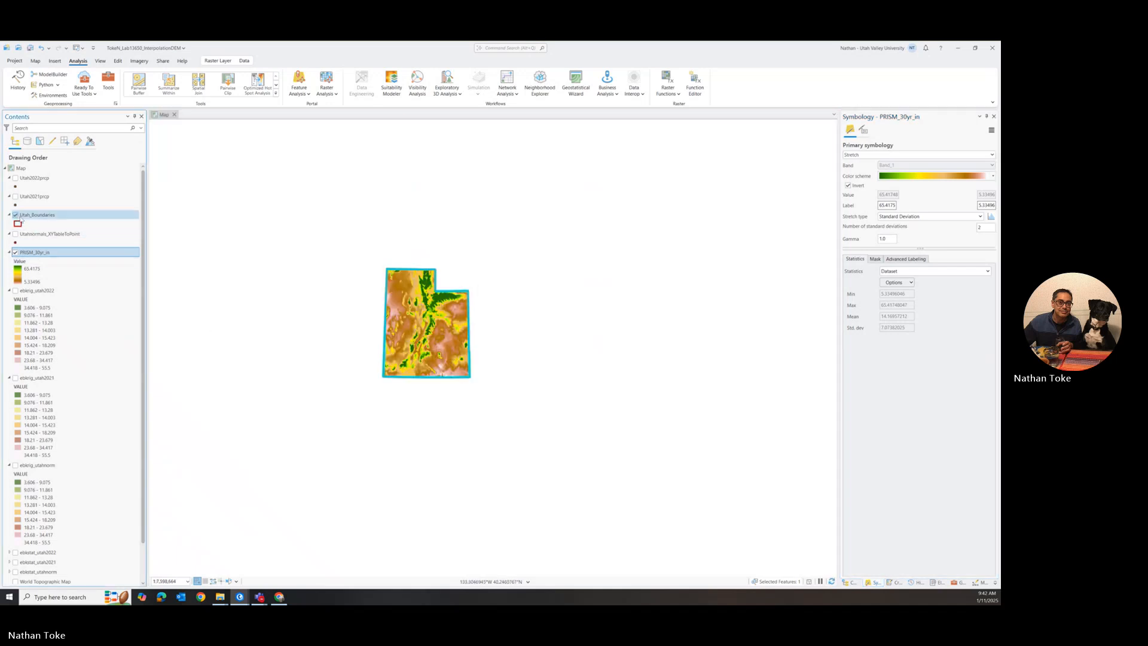
pyautogui.scroll(4, 345, 316)
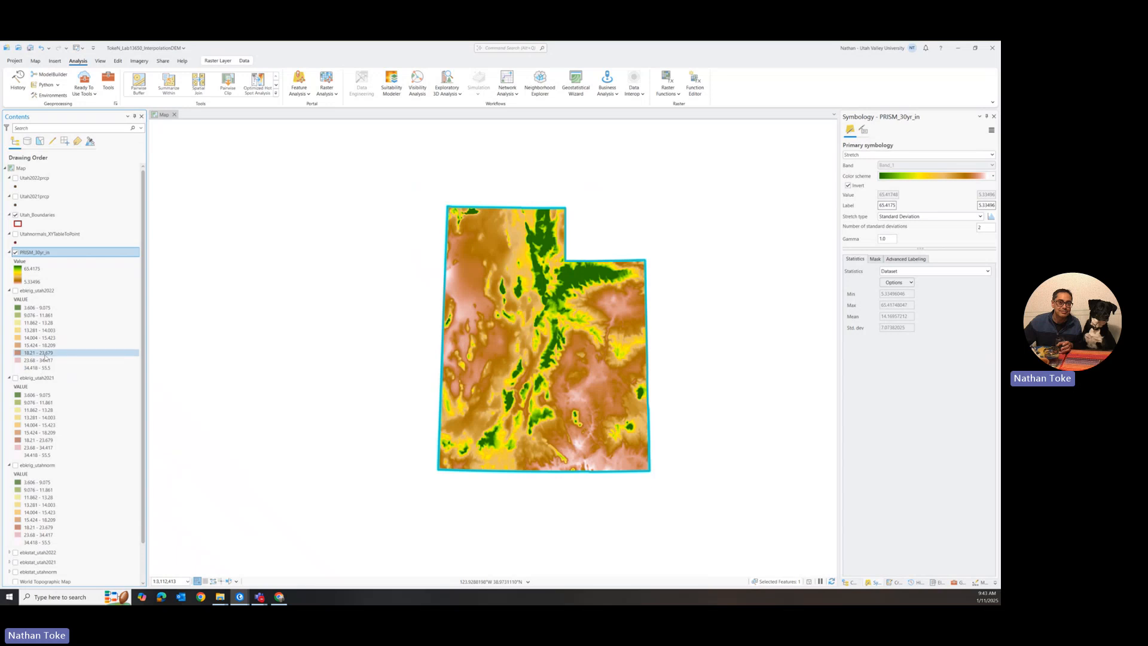
# - Apply the symbology of ebkrig_utahnorm to PRISM_30yr_in, maintaining the ranges
pyautogui.click(992, 130)
pyautogui.click(951, 152)
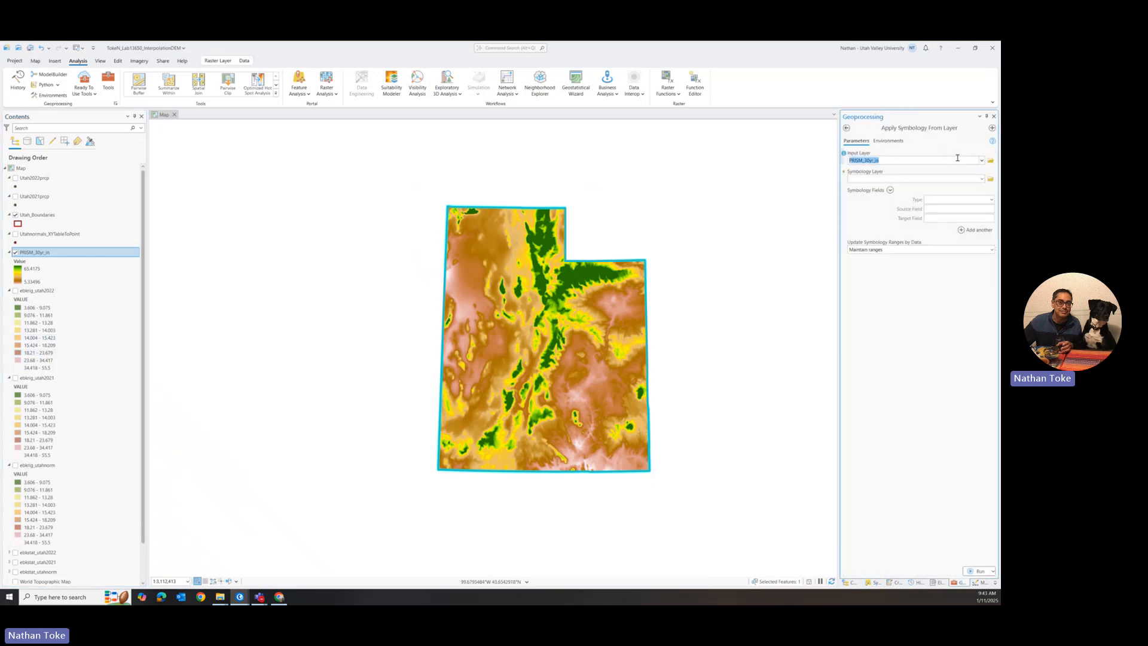
pyautogui.click(982, 179)
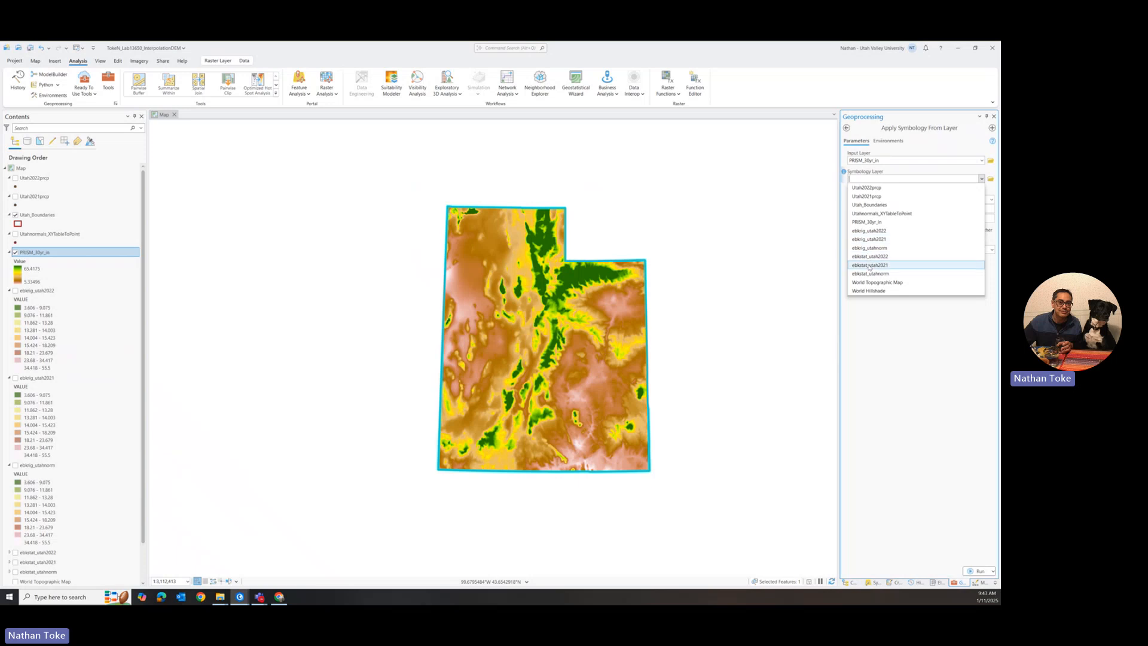
pyautogui.click(869, 248)
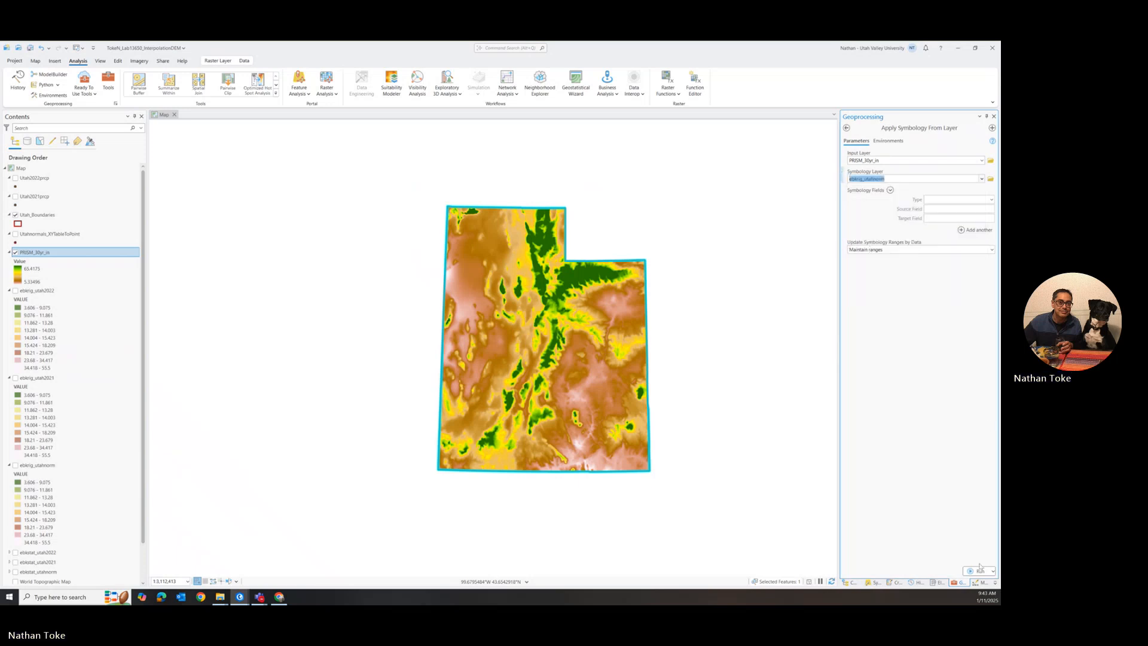
pyautogui.click(979, 570)
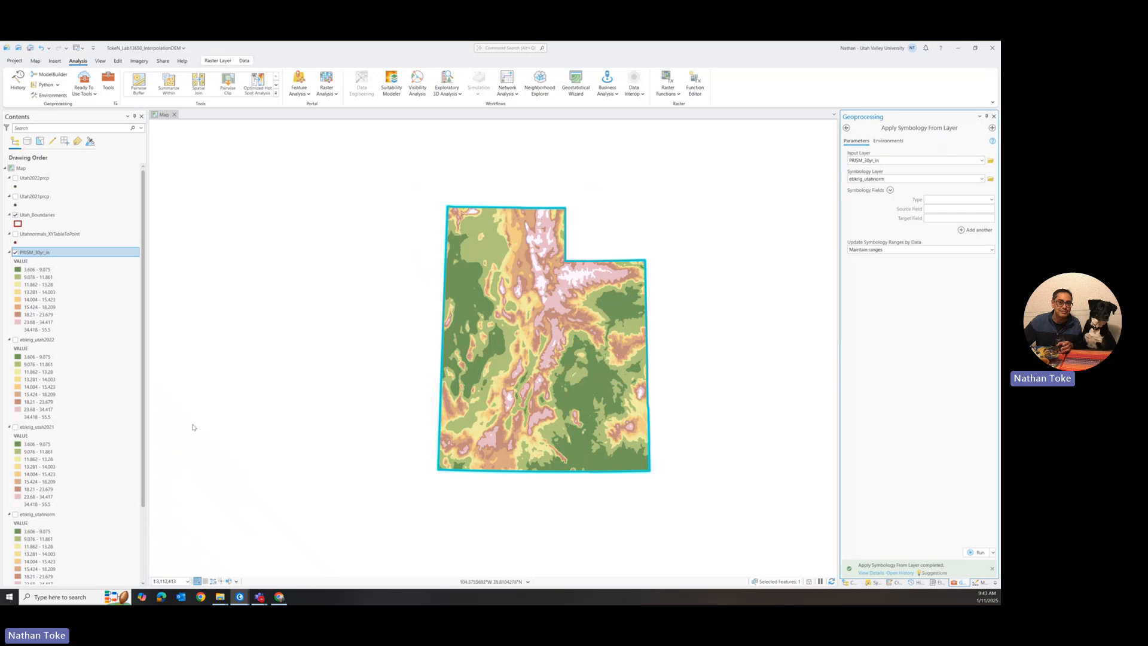
# - Compare PRISM_30yr_in with ebkrig_utah2022 by toggling their visibility, ending with only PRISM_30yr_in shown of the two
pyautogui.click(15, 340)
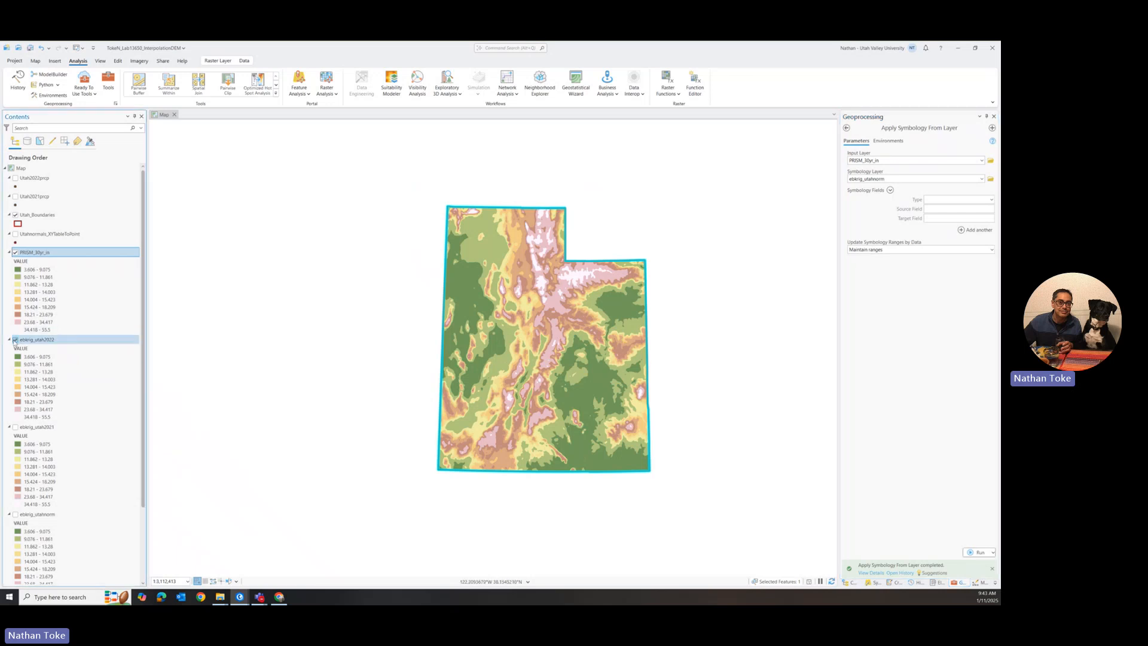
pyautogui.click(15, 253)
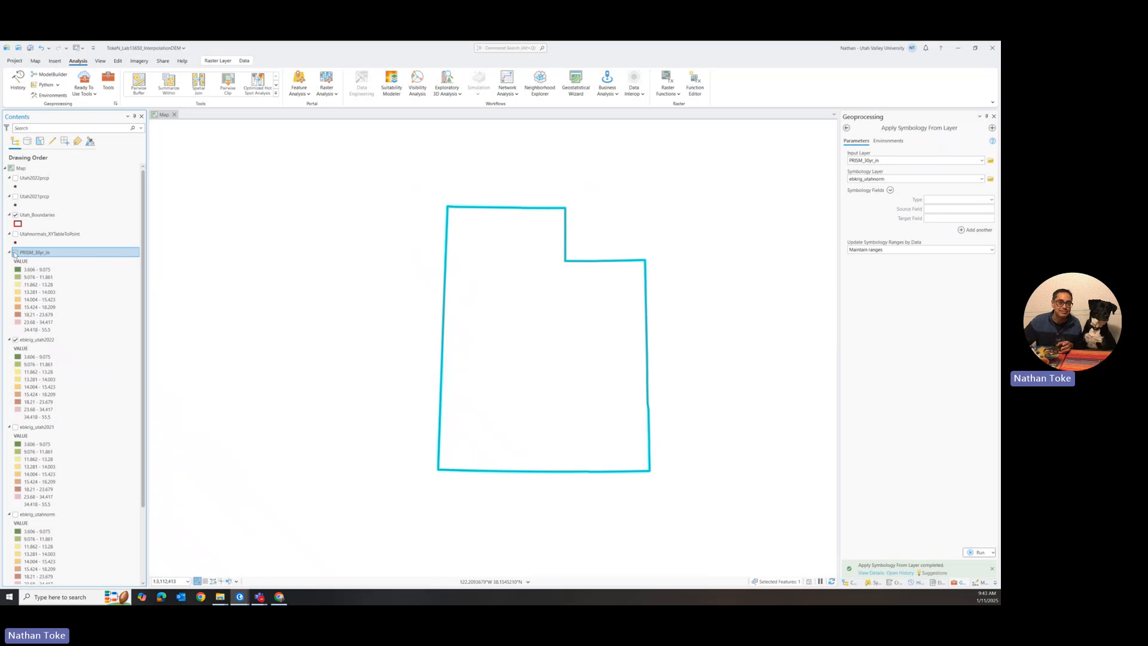
pyautogui.click(16, 253)
pyautogui.click(16, 253)
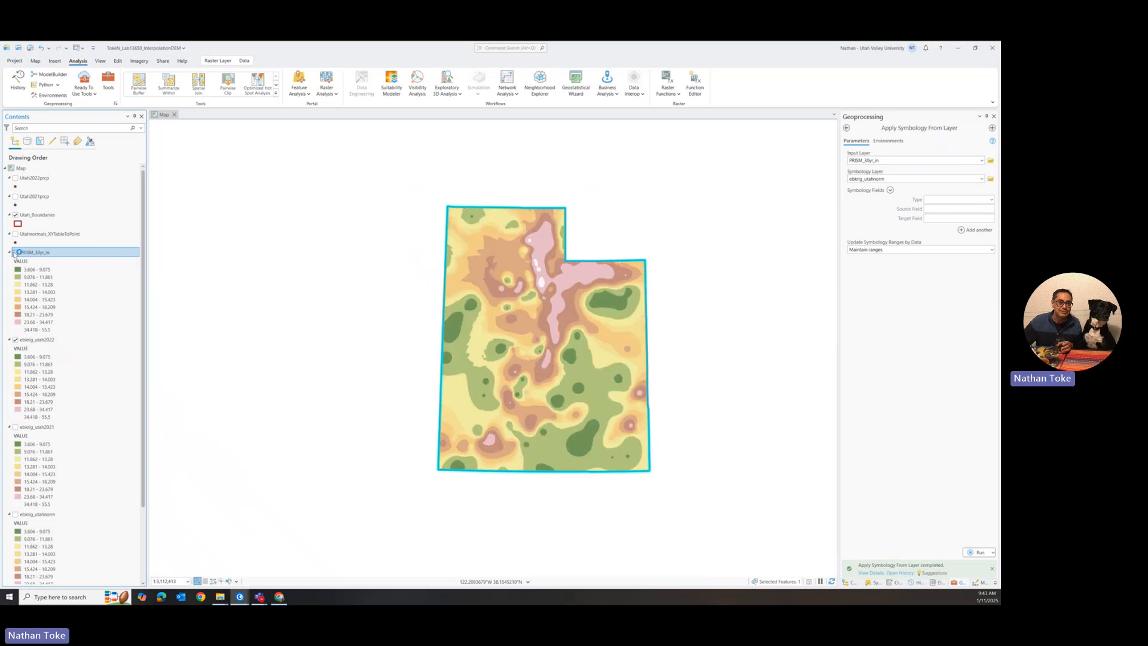
pyautogui.click(15, 252)
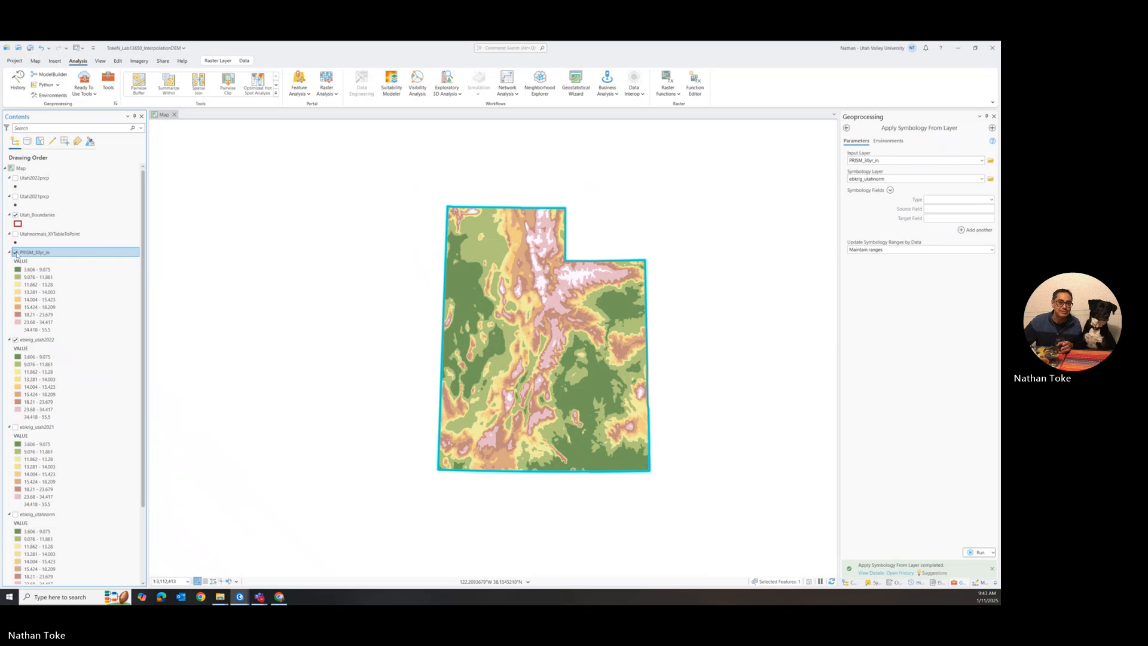
pyautogui.click(16, 252)
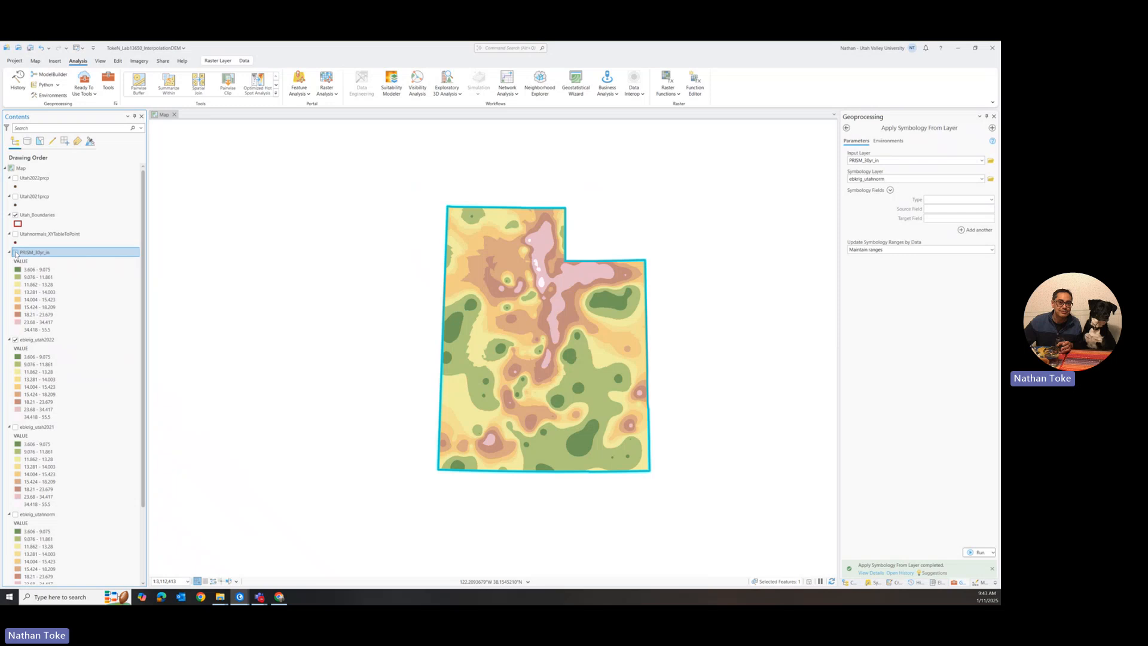
pyautogui.click(16, 252)
pyautogui.click(15, 339)
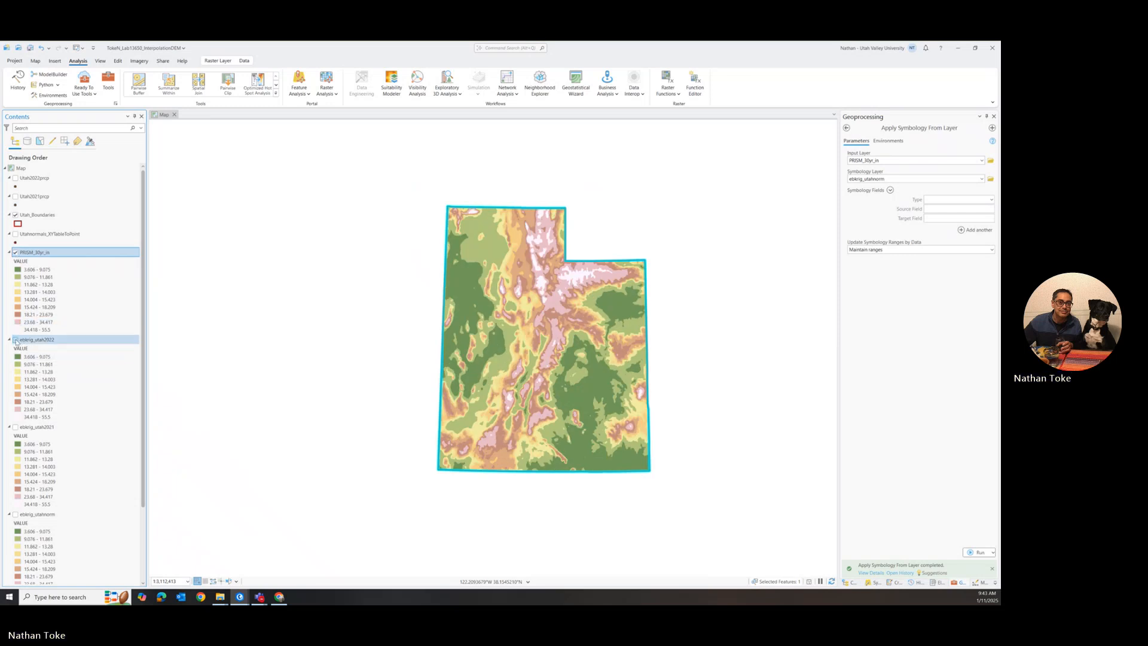
pyautogui.click(15, 252)
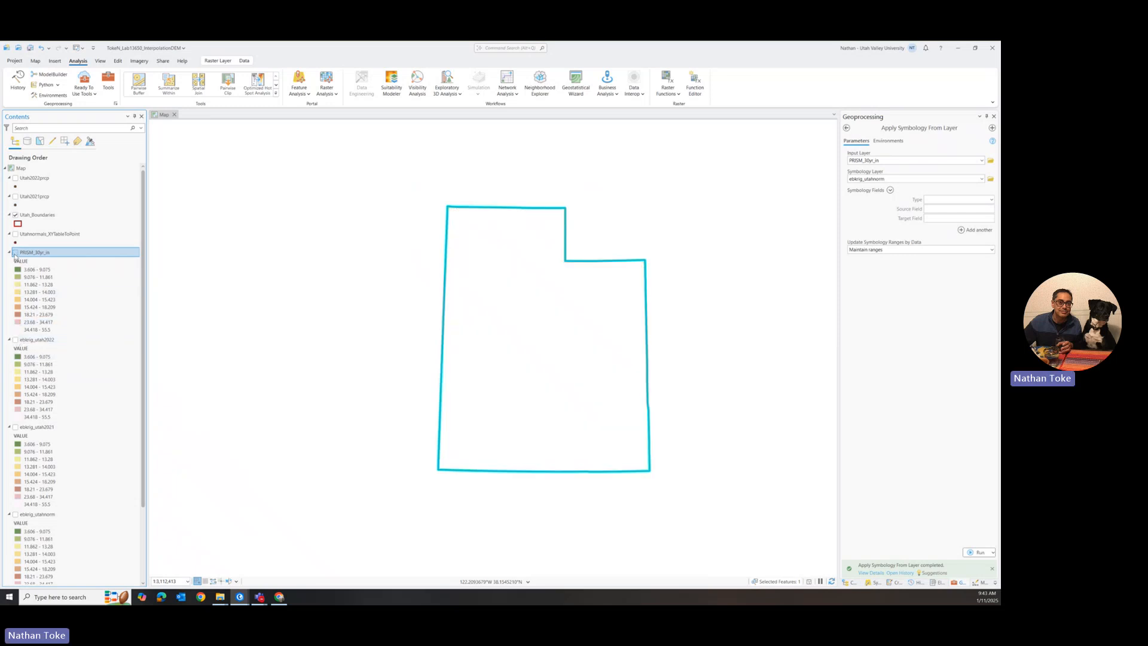
pyautogui.click(16, 252)
# - Compare PRISM_30yr_in with ebkrig_utah2021 by toggling PRISM_30yr_in, then hide the 2021 layer again
pyautogui.click(15, 427)
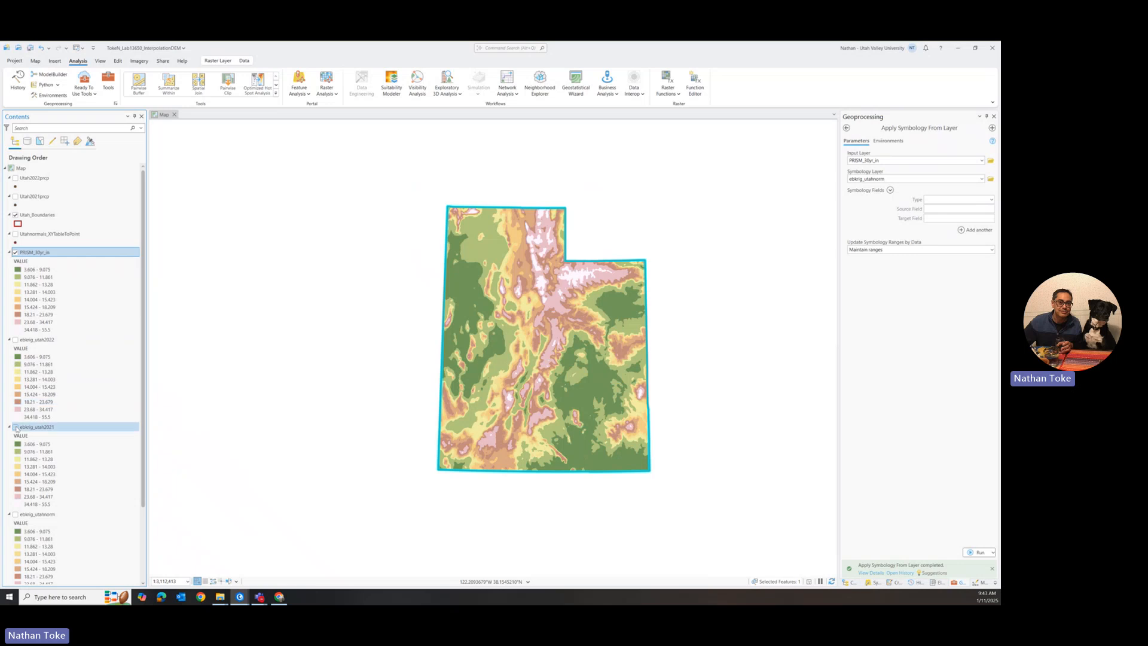
pyautogui.click(16, 252)
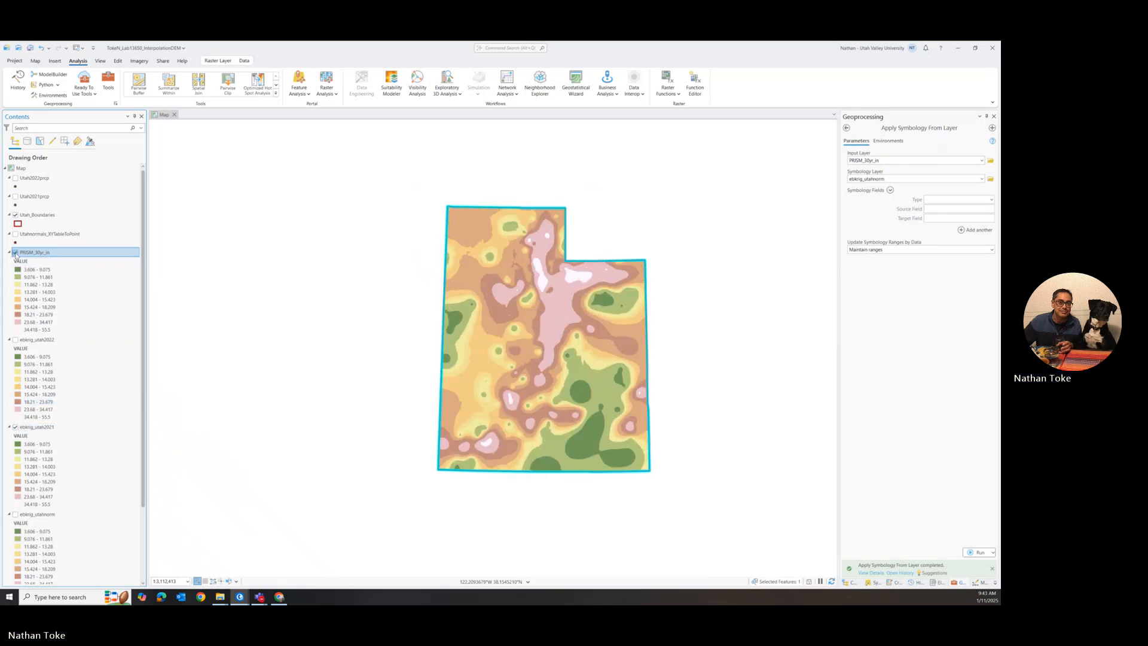
pyautogui.click(15, 252)
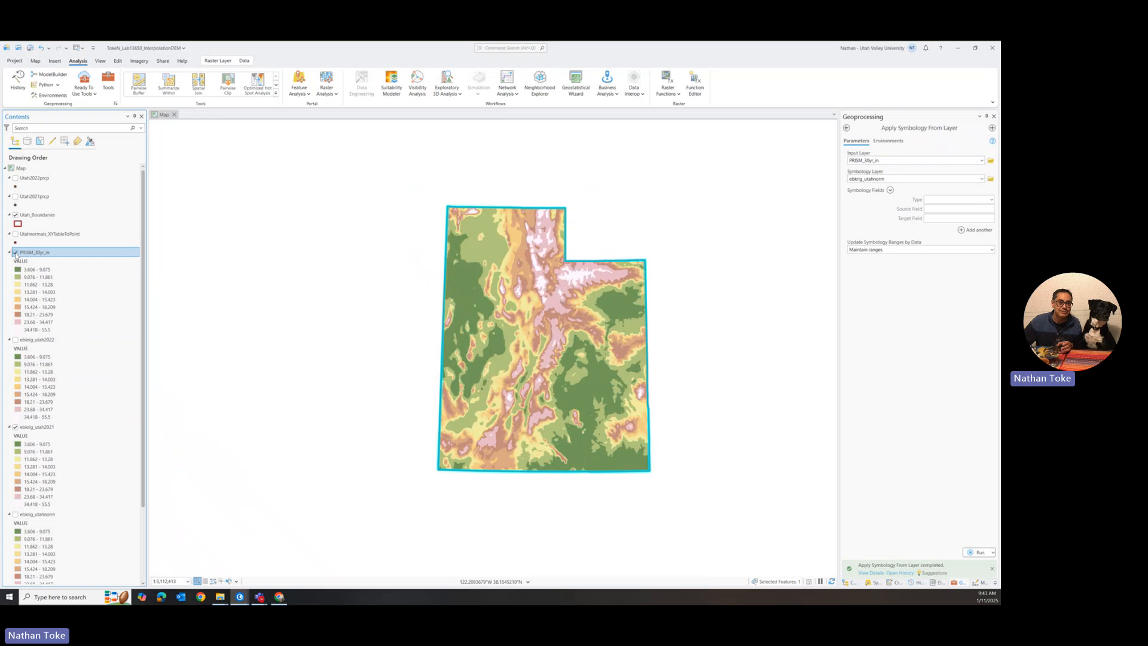
pyautogui.click(15, 427)
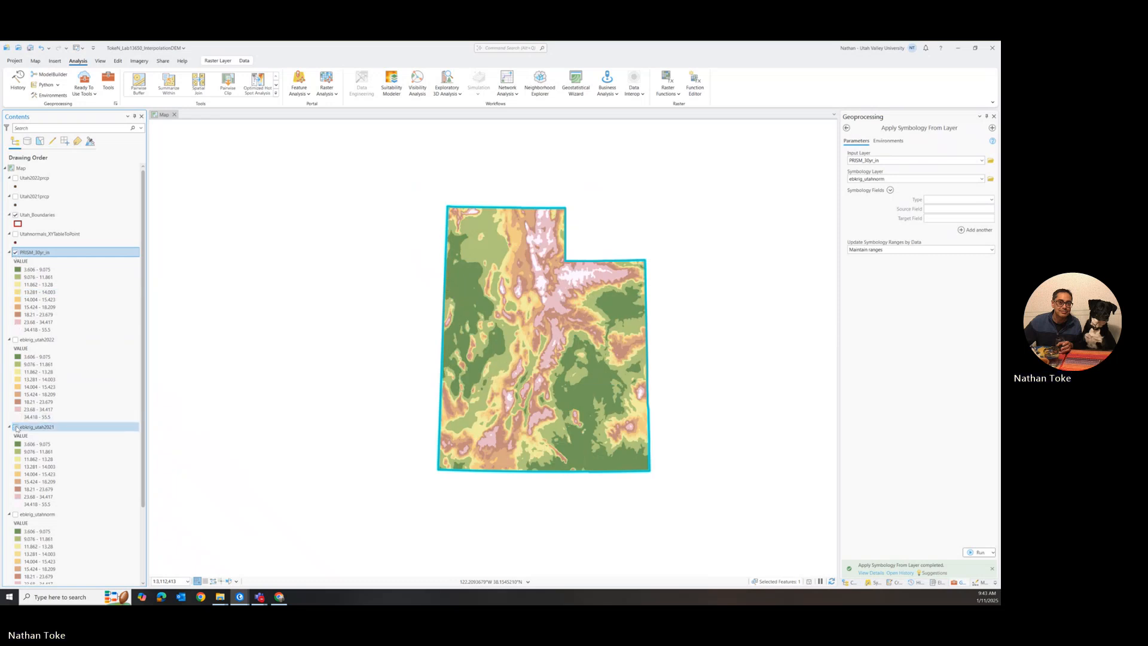
# - Show ebkrig_utahnorm beneath PRISM_30yr_in and repeatedly toggle PRISM_30yr_in to compare the two surfaces, leaving both switched on
pyautogui.click(16, 514)
pyautogui.click(22, 251)
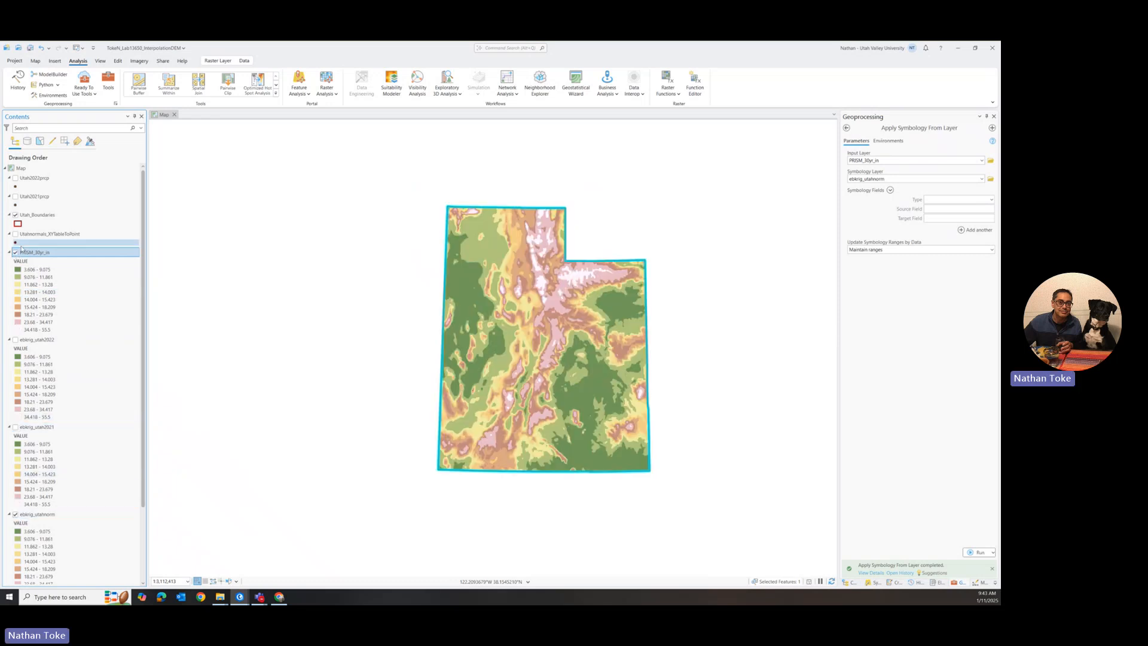
pyautogui.click(15, 253)
pyautogui.click(16, 252)
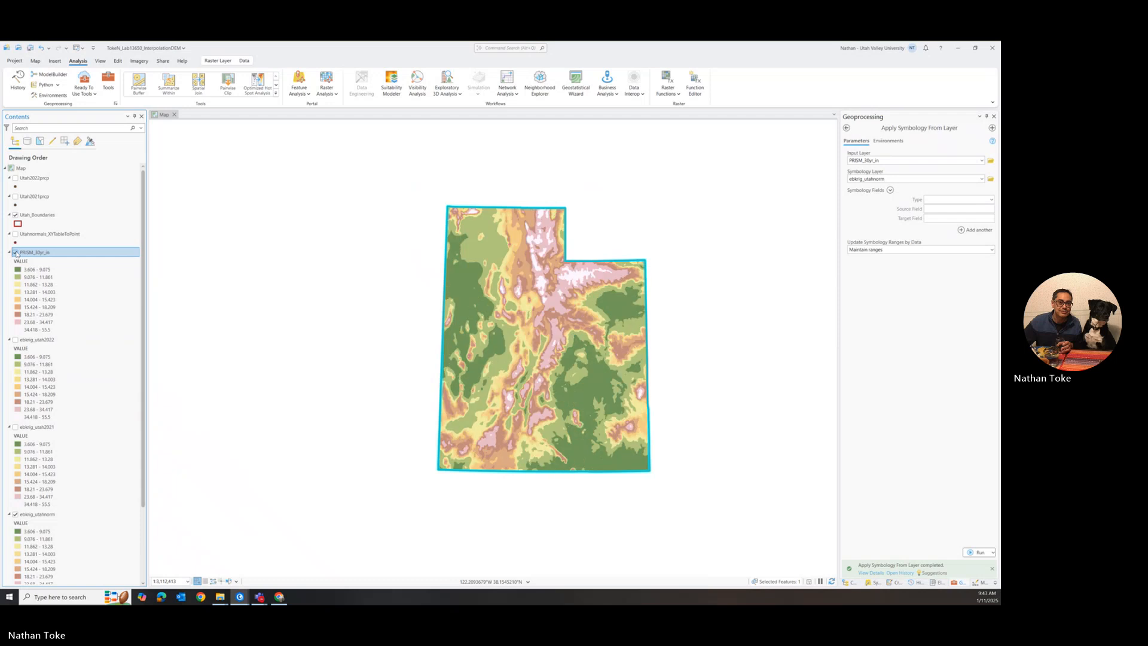
pyautogui.click(15, 252)
pyautogui.click(15, 253)
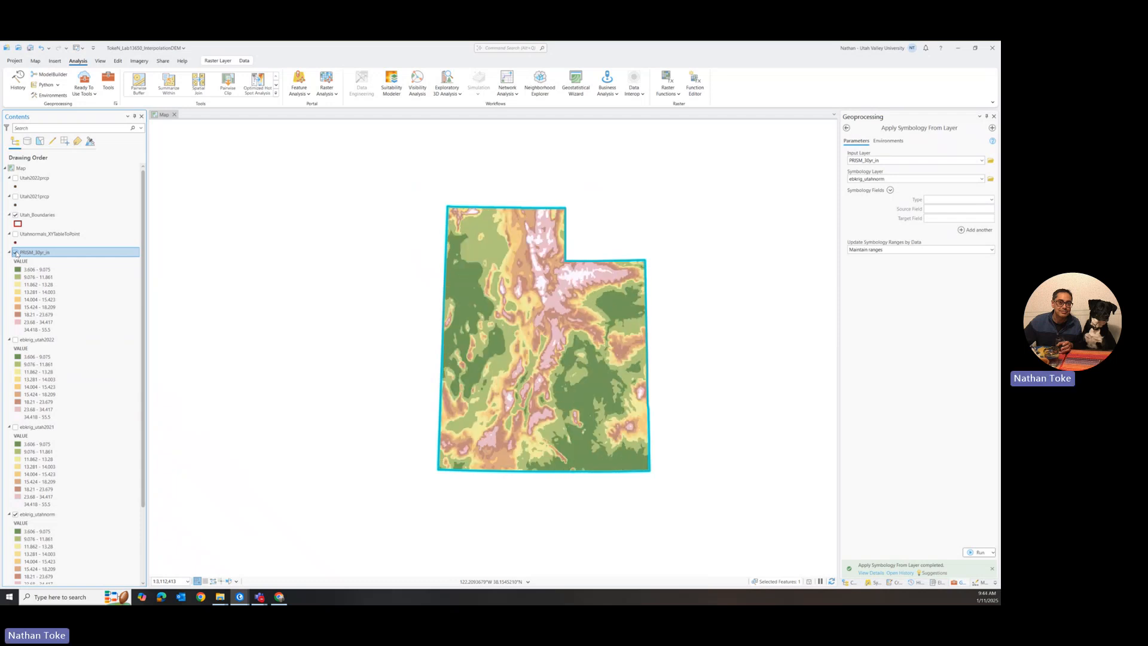
pyautogui.click(15, 252)
pyautogui.click(15, 252)
pyautogui.click(16, 253)
pyautogui.click(15, 253)
pyautogui.click(15, 252)
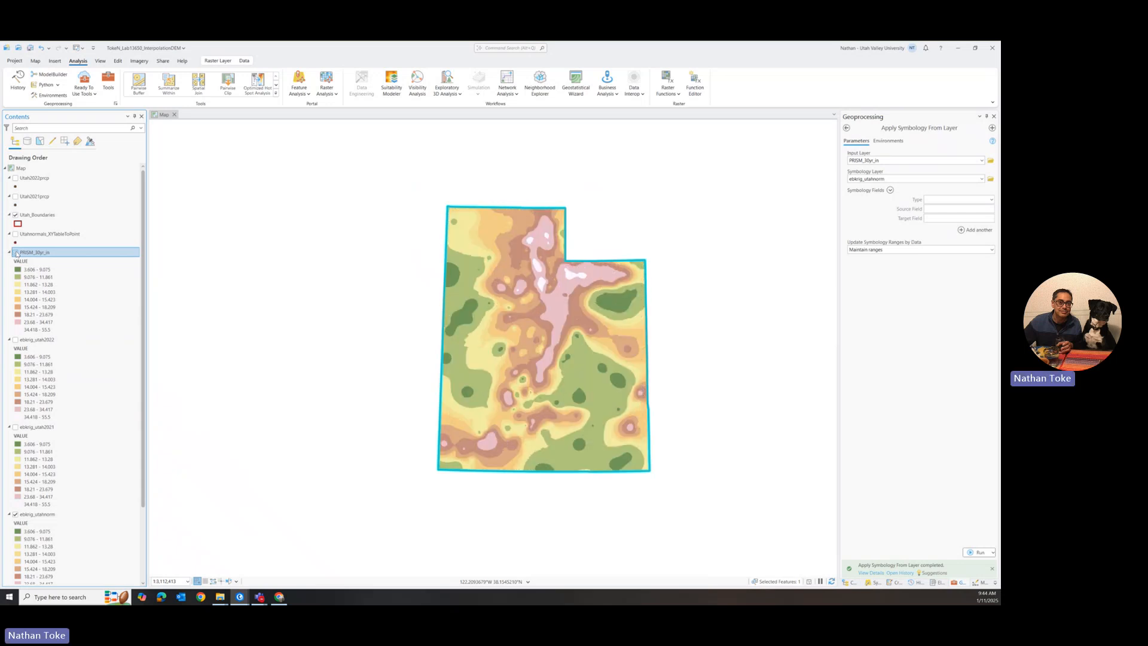
pyautogui.click(16, 253)
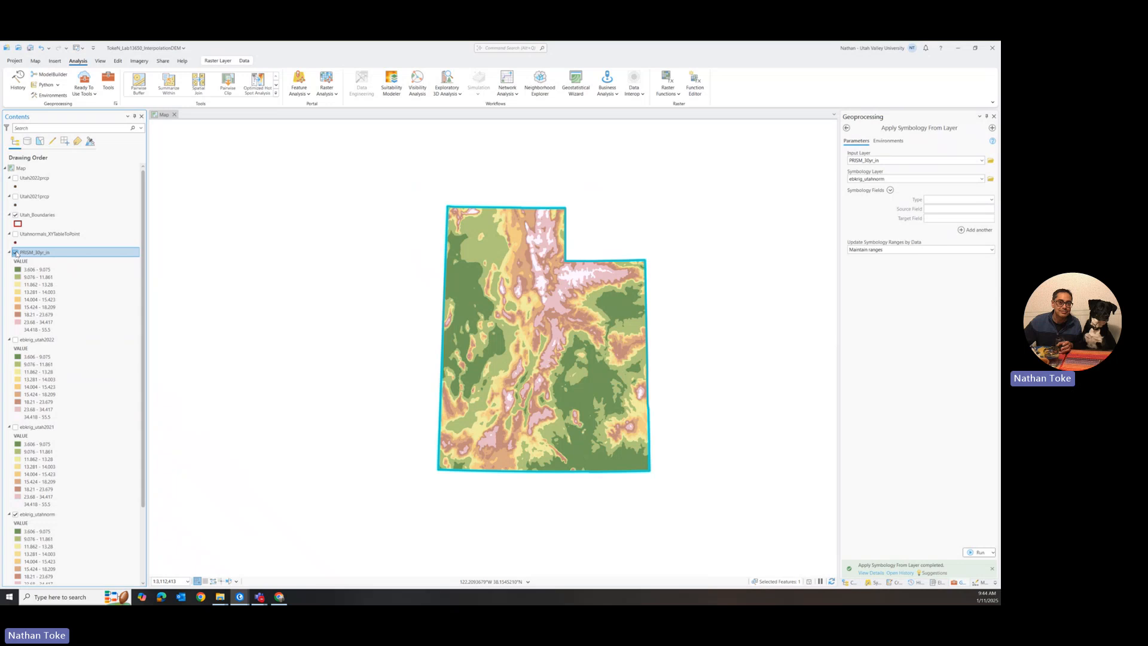
pyautogui.click(16, 252)
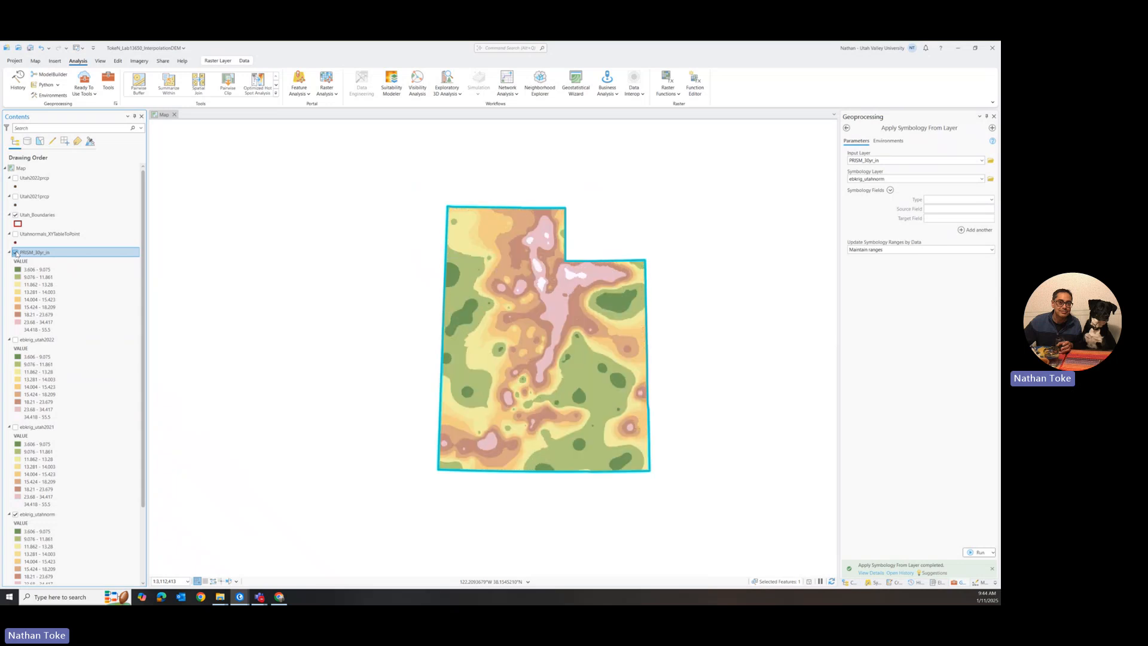
pyautogui.click(15, 252)
pyautogui.click(16, 252)
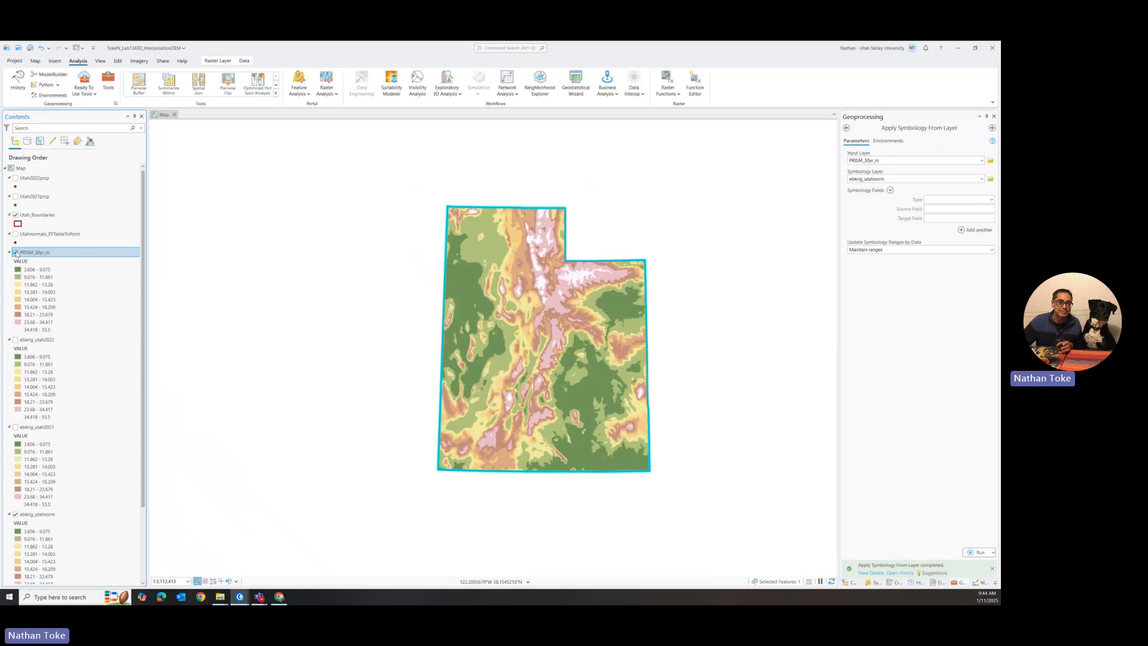
pyautogui.click(15, 252)
pyautogui.click(16, 253)
# - Show the Utahnormals_XYTableToPoint stations and toggle PRISM_30yr_in to compare both surfaces against the station locations, leaving PRISM_30yr_in visible
pyautogui.click(16, 235)
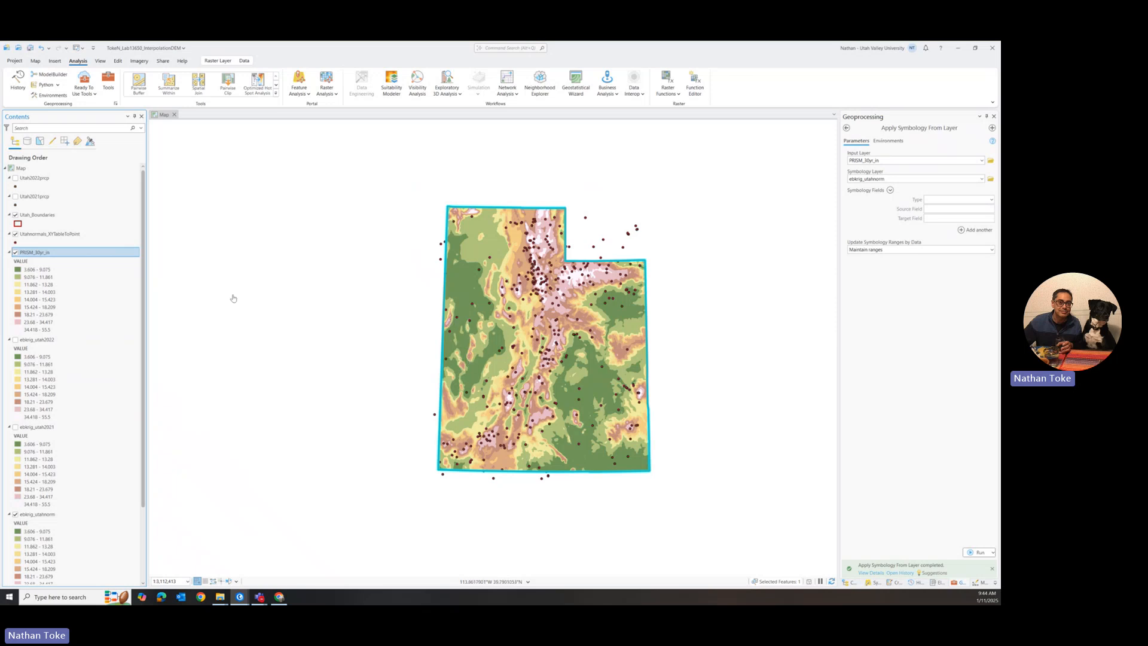
pyautogui.click(15, 252)
pyautogui.click(15, 252)
pyautogui.click(16, 252)
pyautogui.click(15, 253)
pyautogui.click(16, 253)
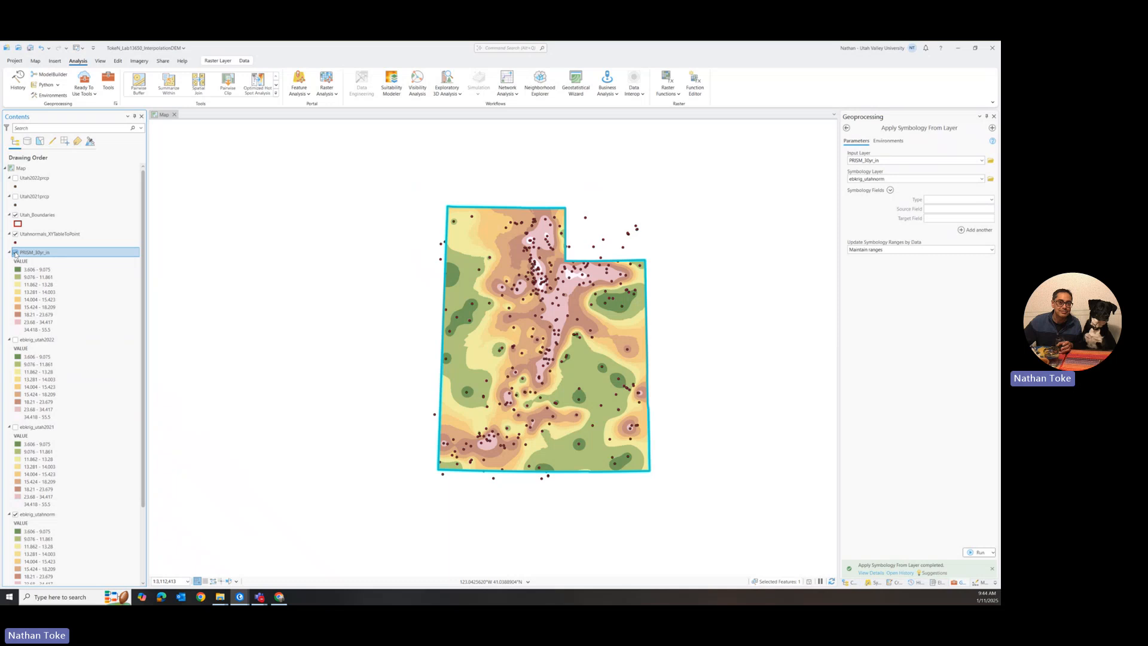
pyautogui.click(16, 253)
pyautogui.click(15, 252)
pyautogui.click(15, 252)
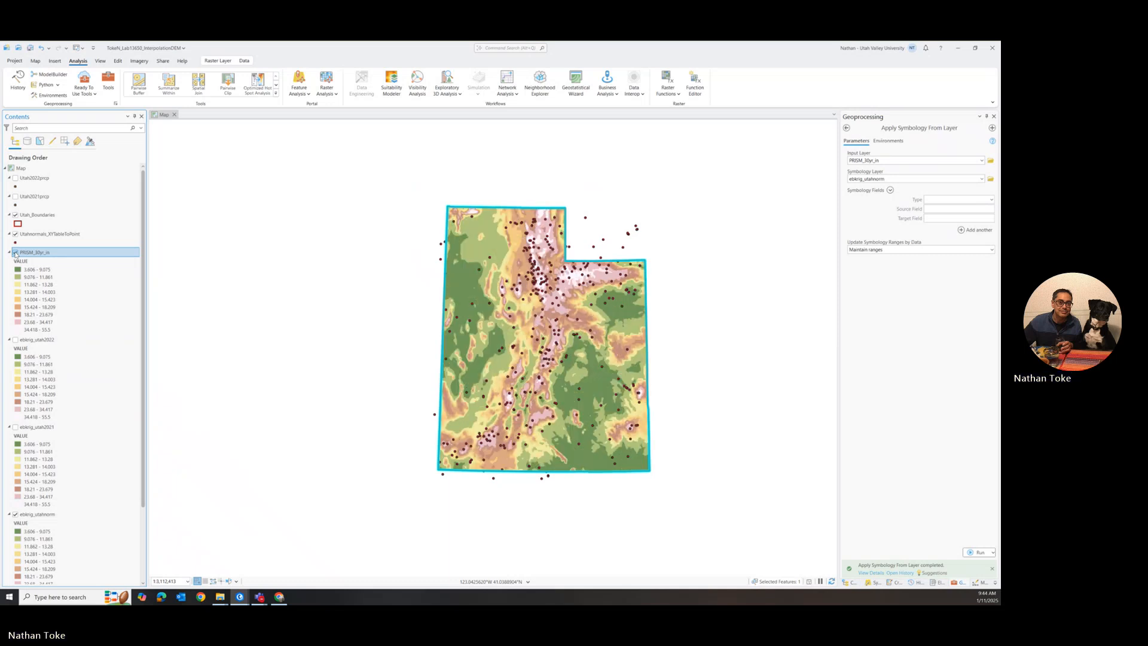
pyautogui.click(16, 253)
pyautogui.click(16, 253)
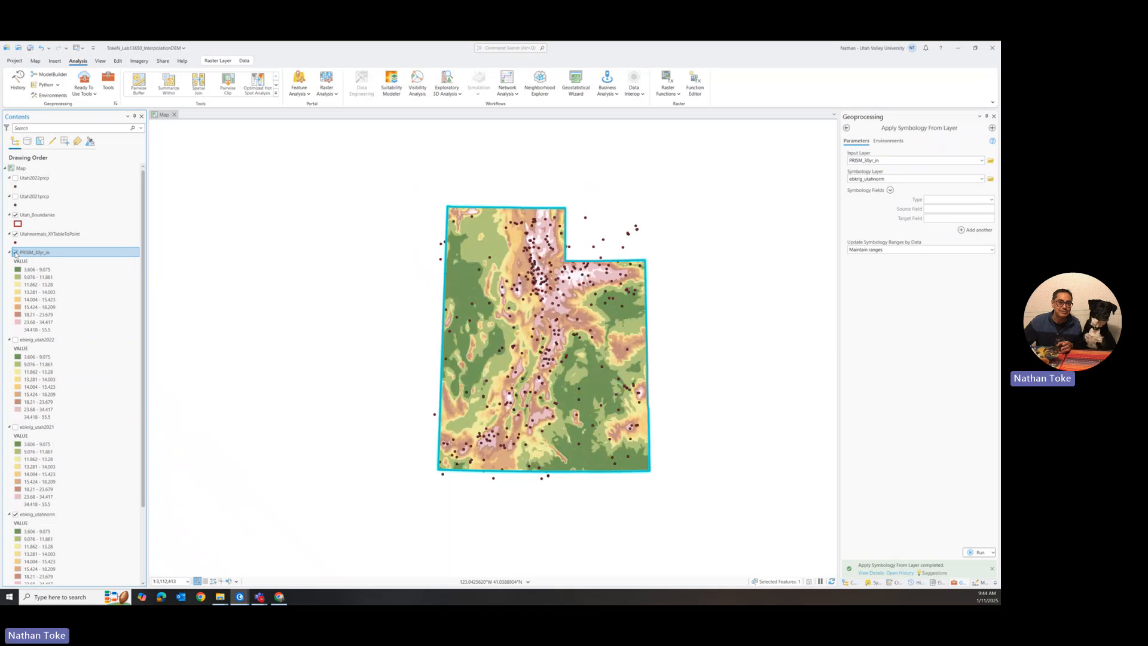
pyautogui.click(15, 252)
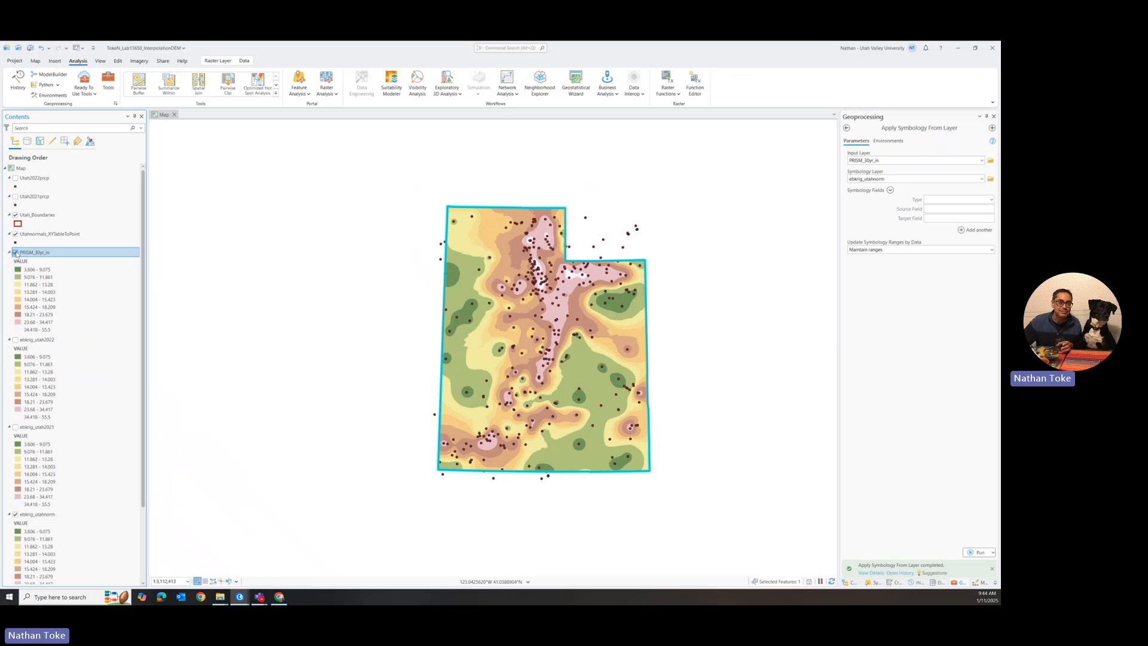
pyautogui.click(16, 253)
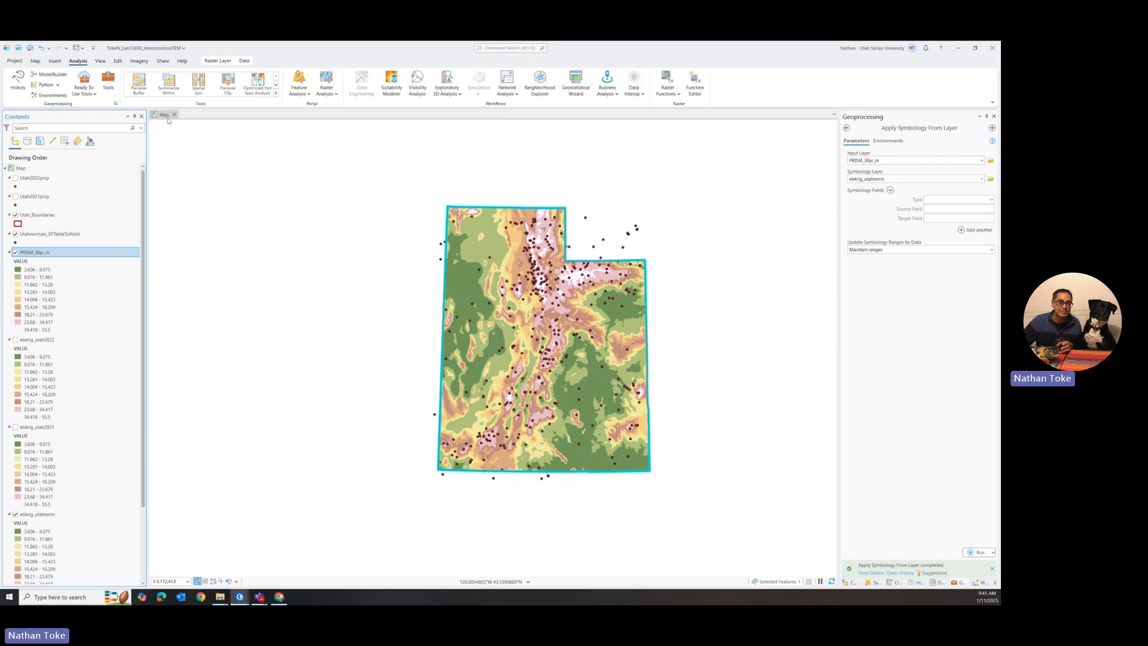
# - Create a new ANSI portrait Letter layout (8.5" x 11") and view the map frames available for it
pyautogui.click(36, 61)
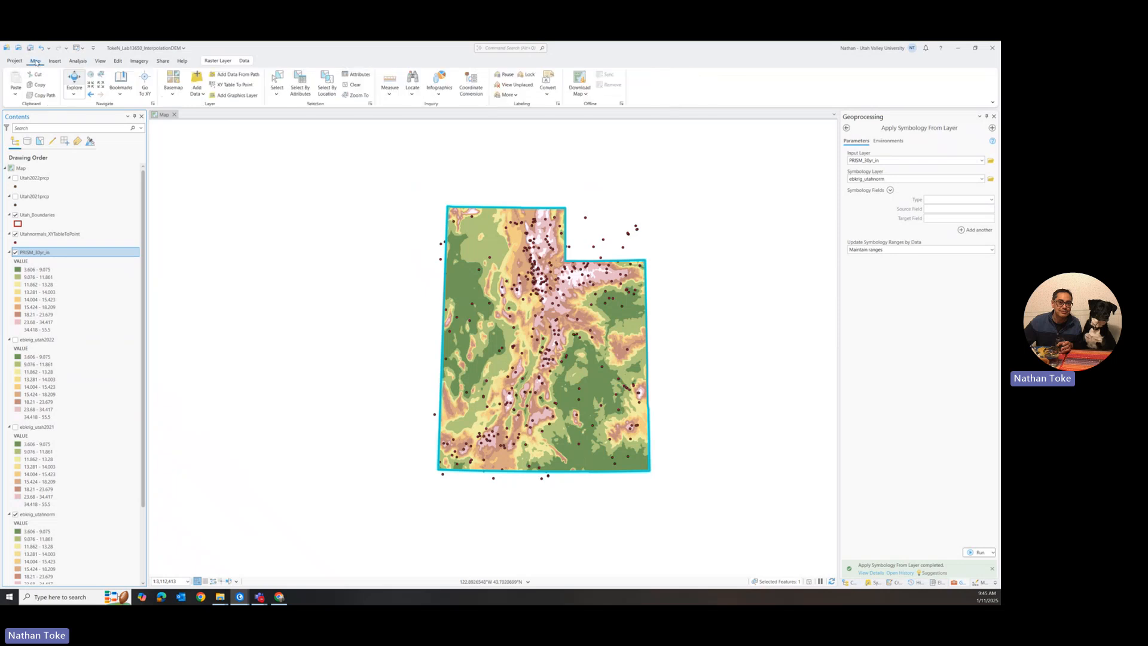
pyautogui.click(55, 61)
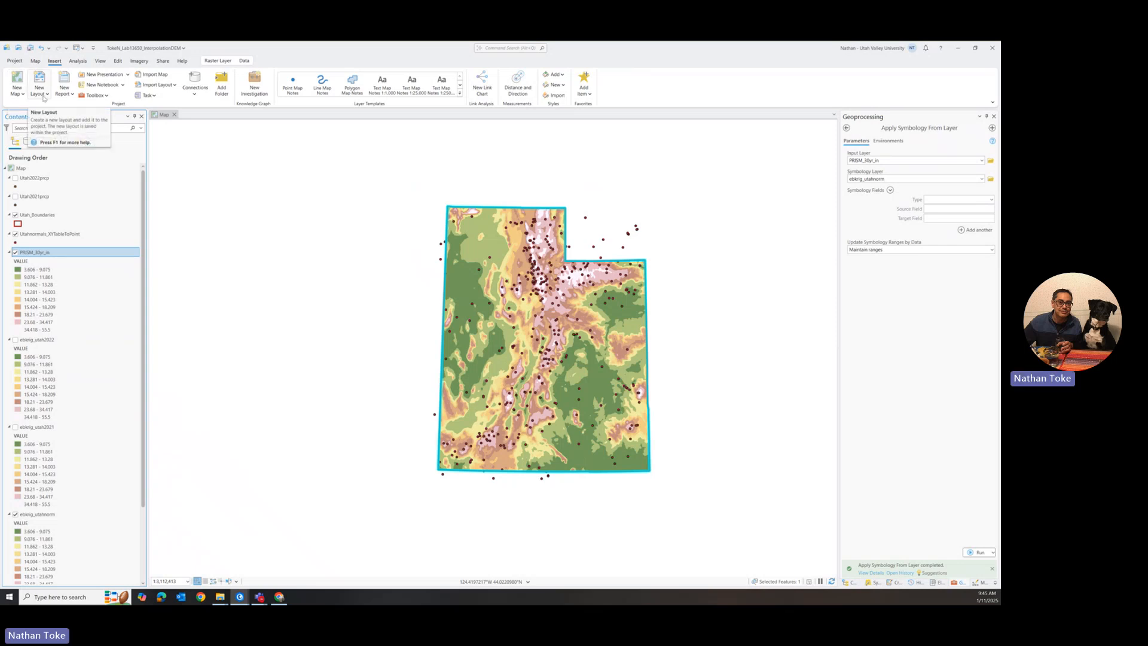
pyautogui.click(43, 98)
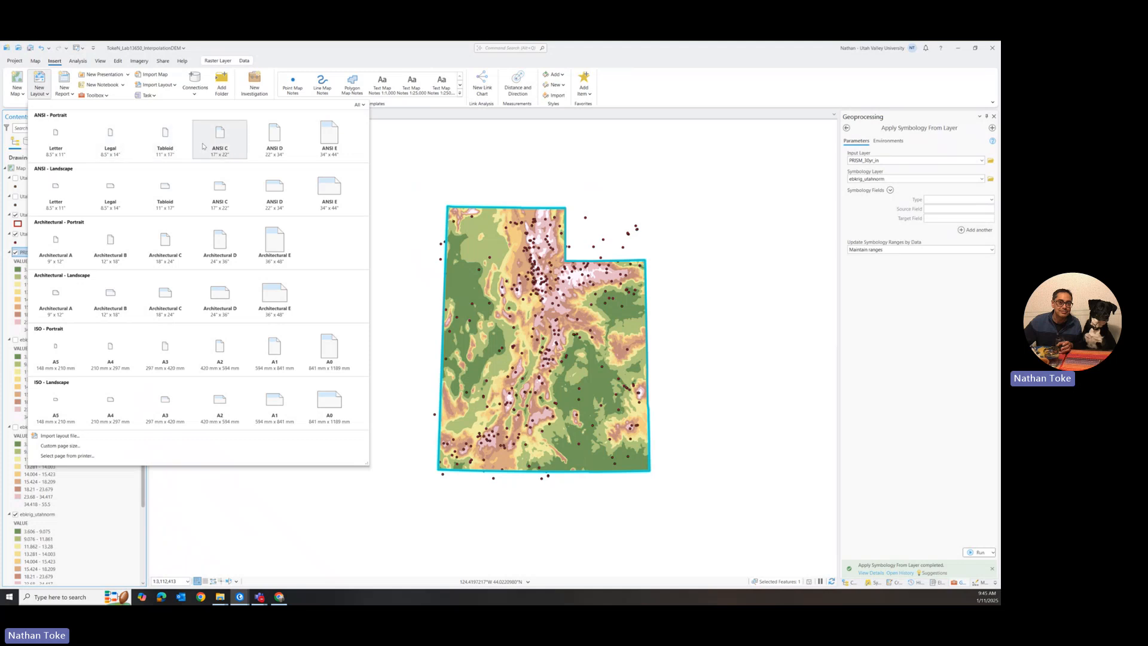
pyautogui.click(53, 141)
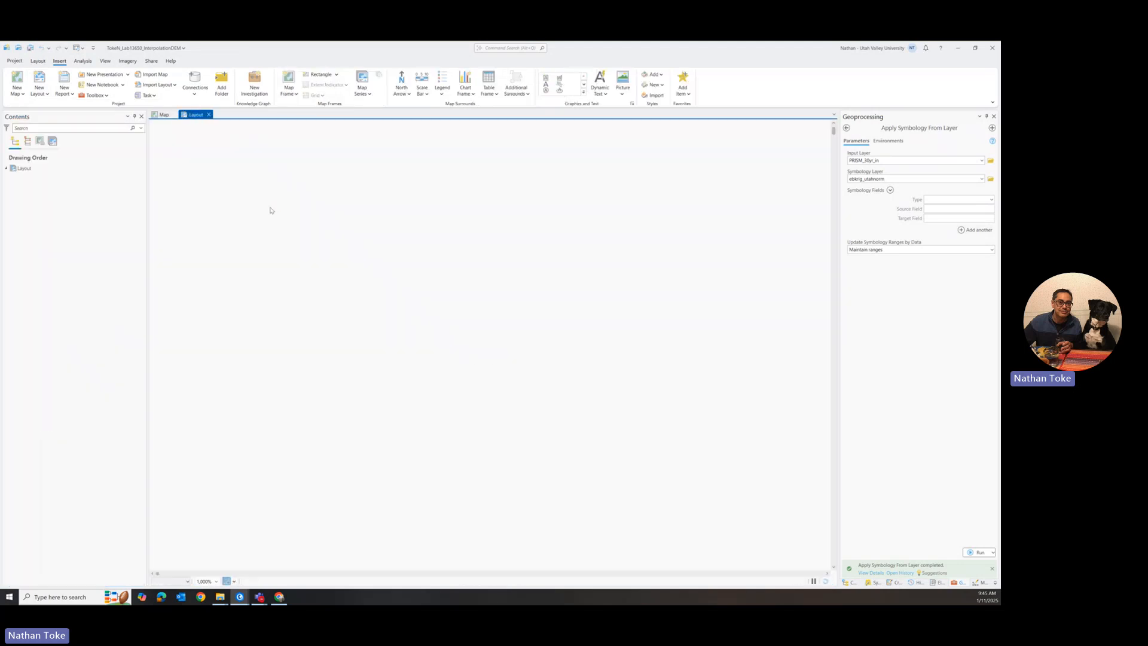
pyautogui.click(288, 89)
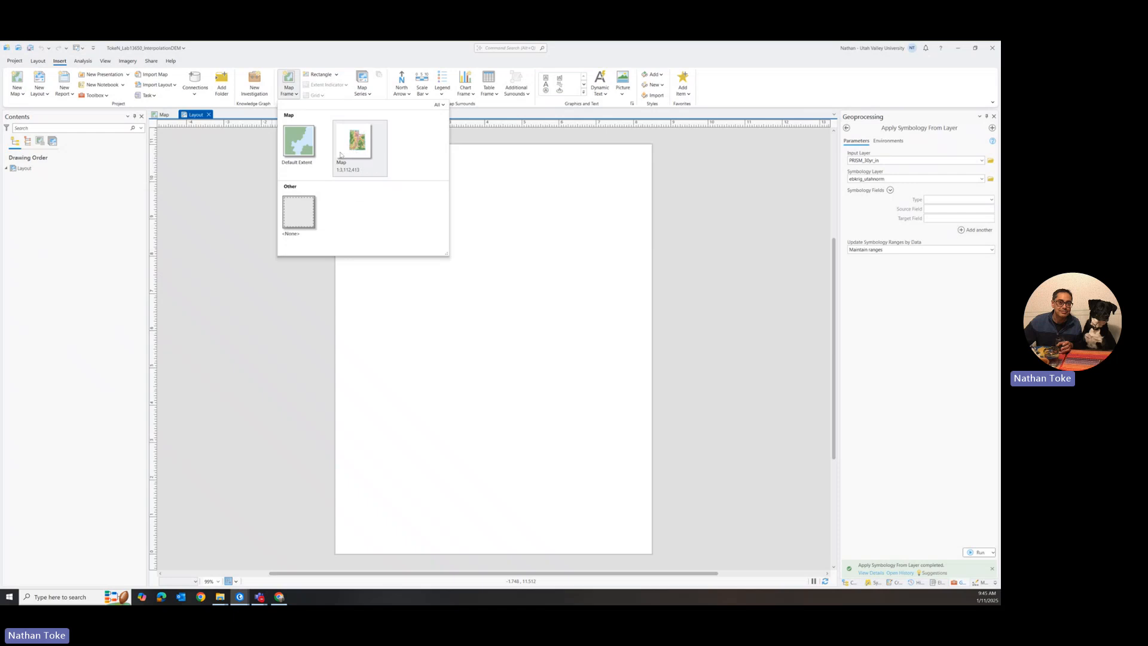
# - Return to the existing precipitation map and add a second new map to the project
pyautogui.click(164, 114)
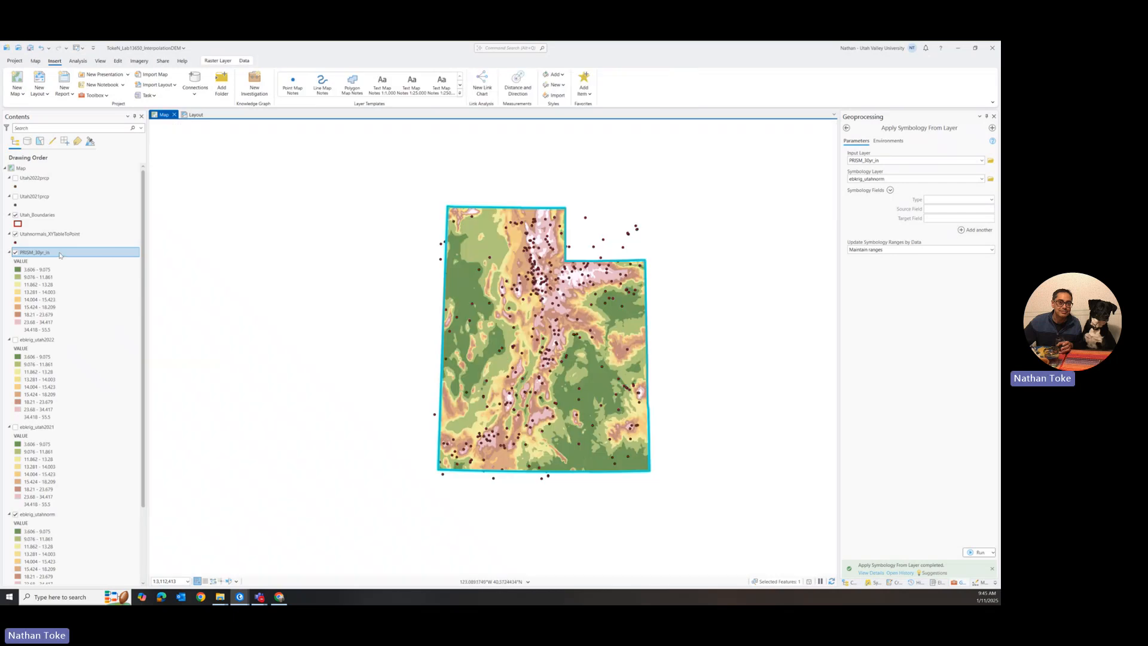
pyautogui.rightClick(157, 116)
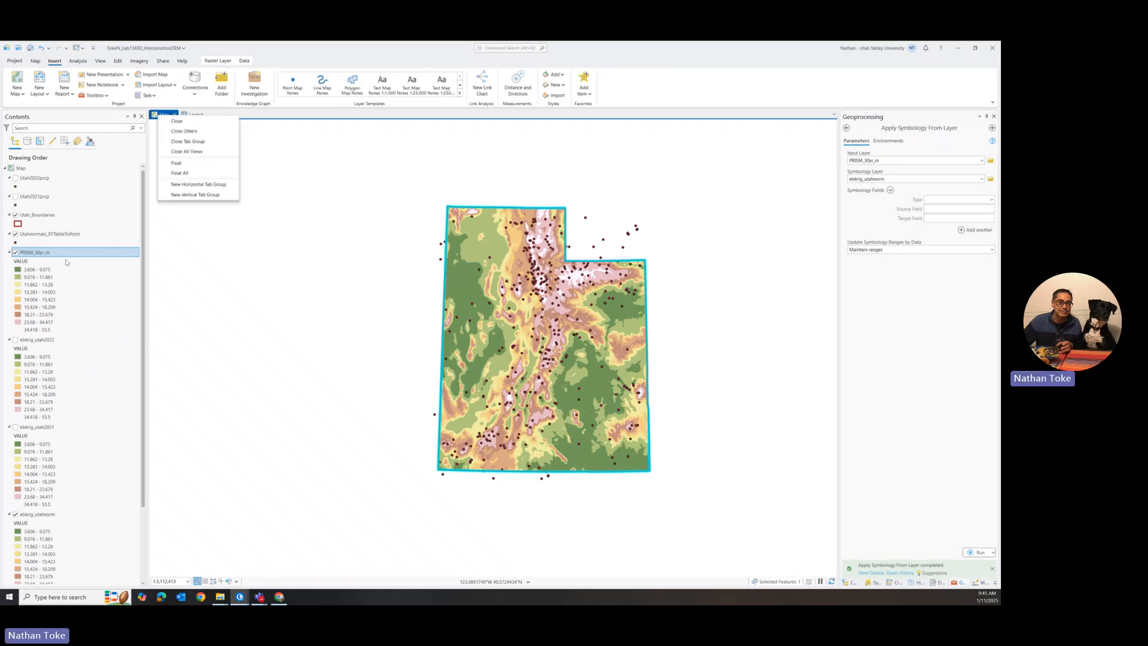
pyautogui.rightClick(22, 169)
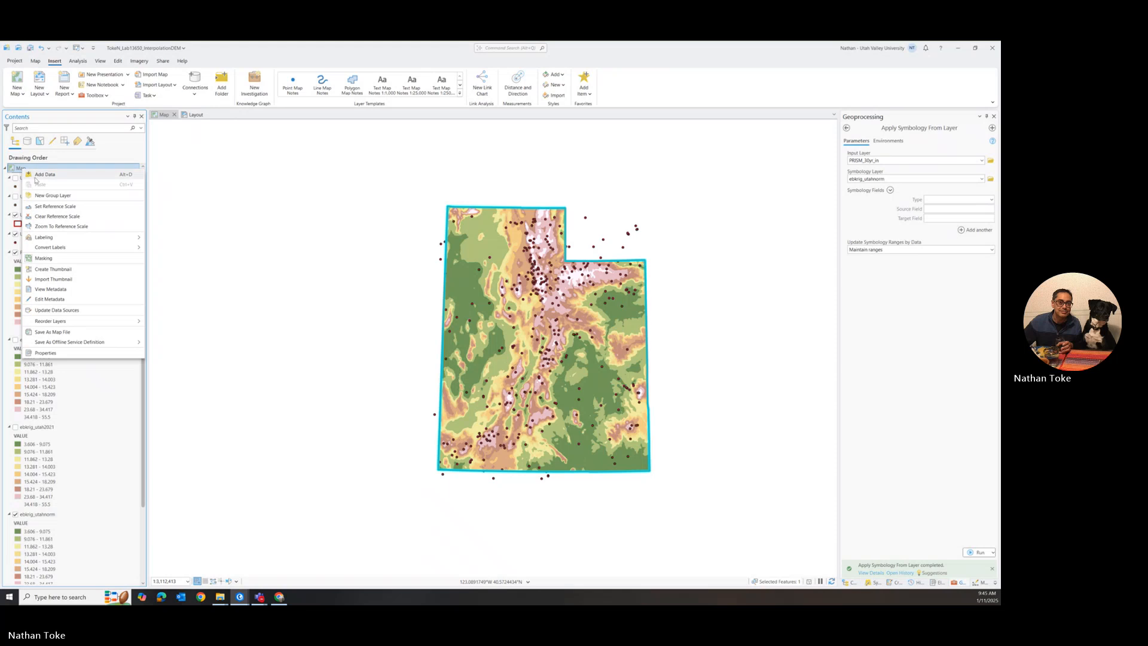
pyautogui.click(17, 88)
pyautogui.click(35, 112)
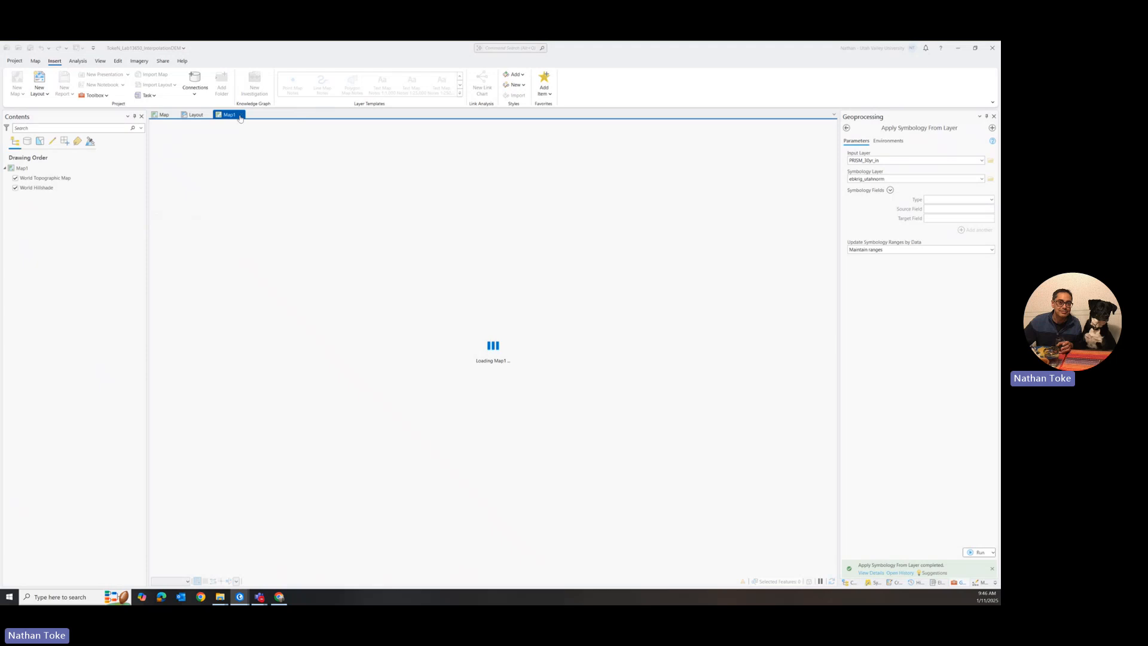
# - Compare the Map and Map1 views, and review the map frames offered for both in the layout
pyautogui.click(163, 114)
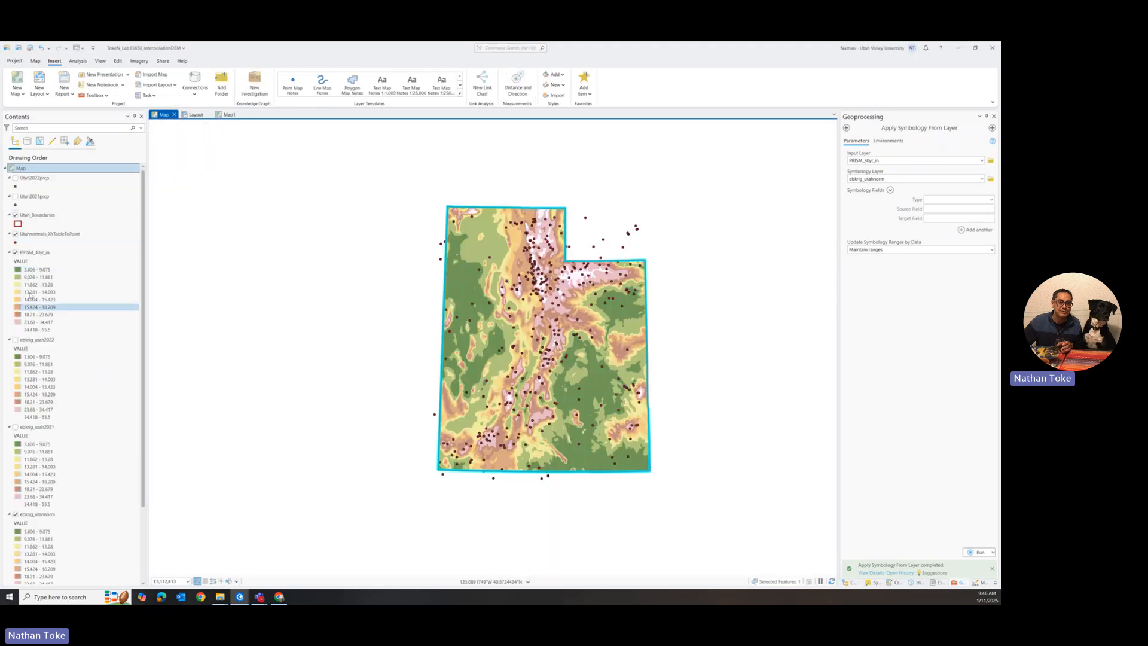
pyautogui.click(226, 115)
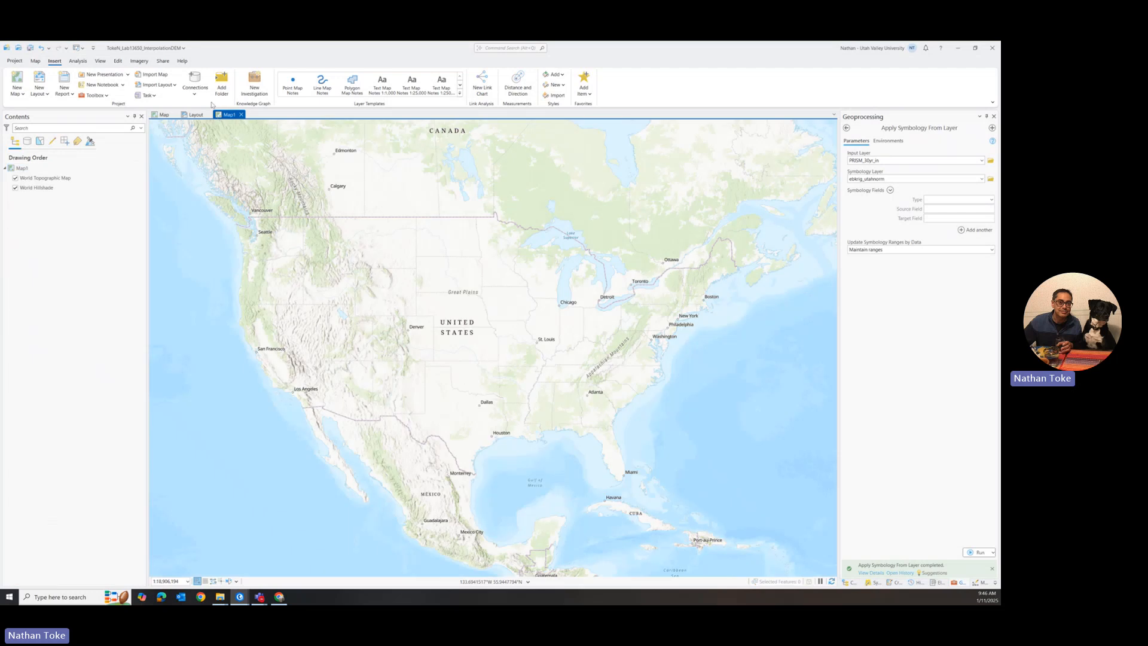
pyautogui.click(195, 114)
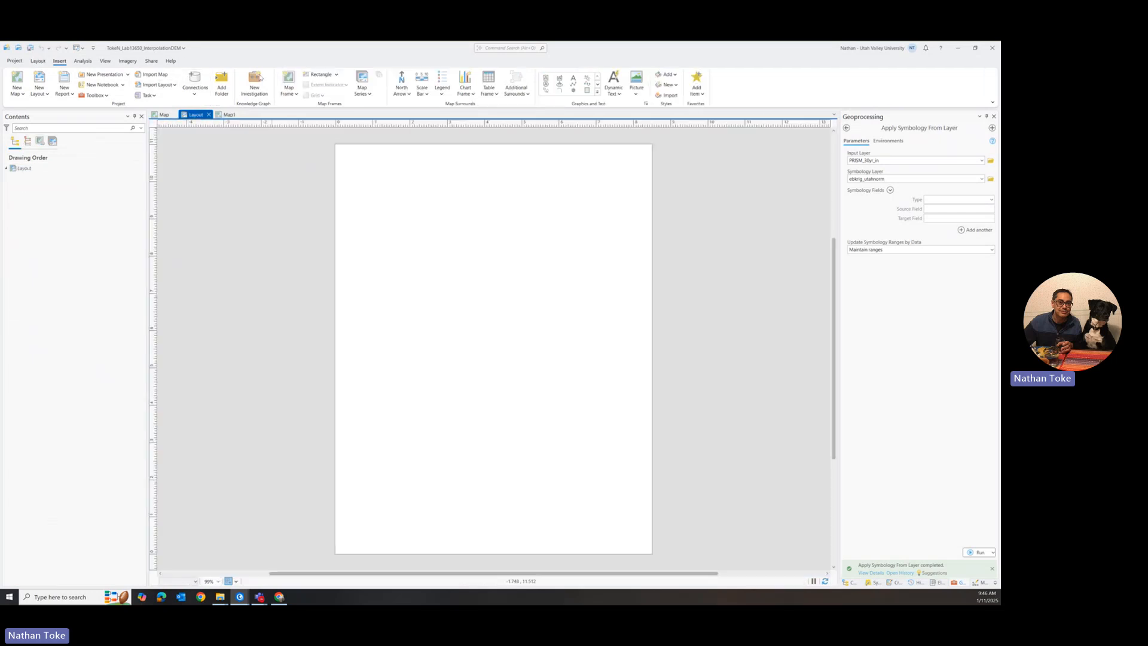
pyautogui.click(289, 87)
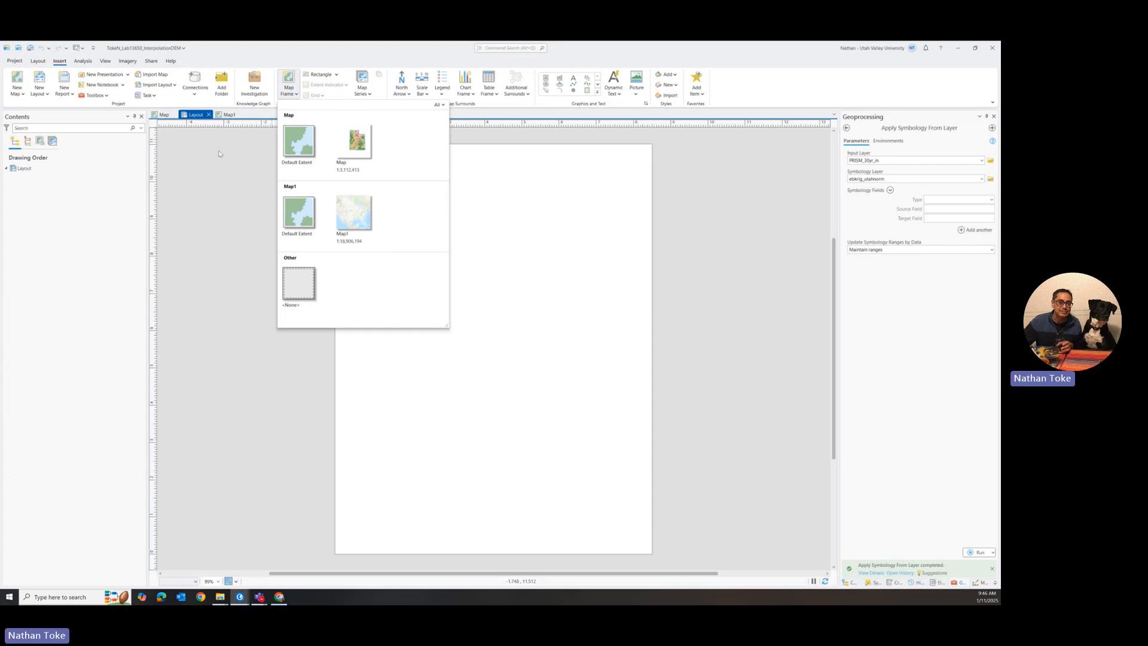
pyautogui.click(226, 222)
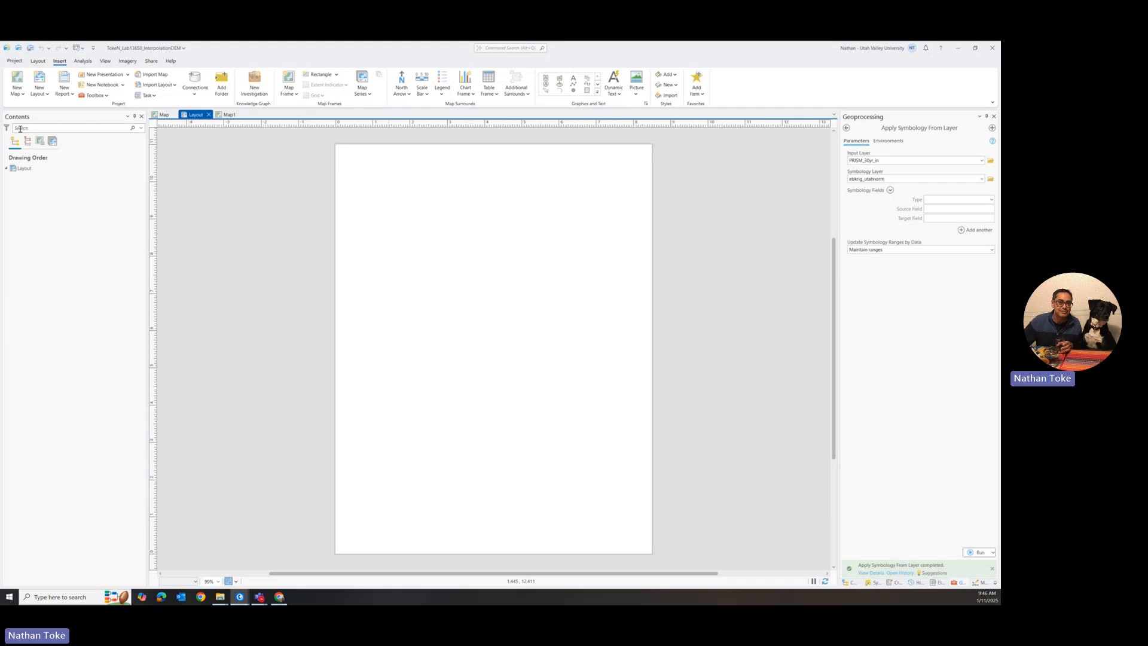
# - Review the page sizes for new layouts and the layout templates available for import
pyautogui.click(39, 93)
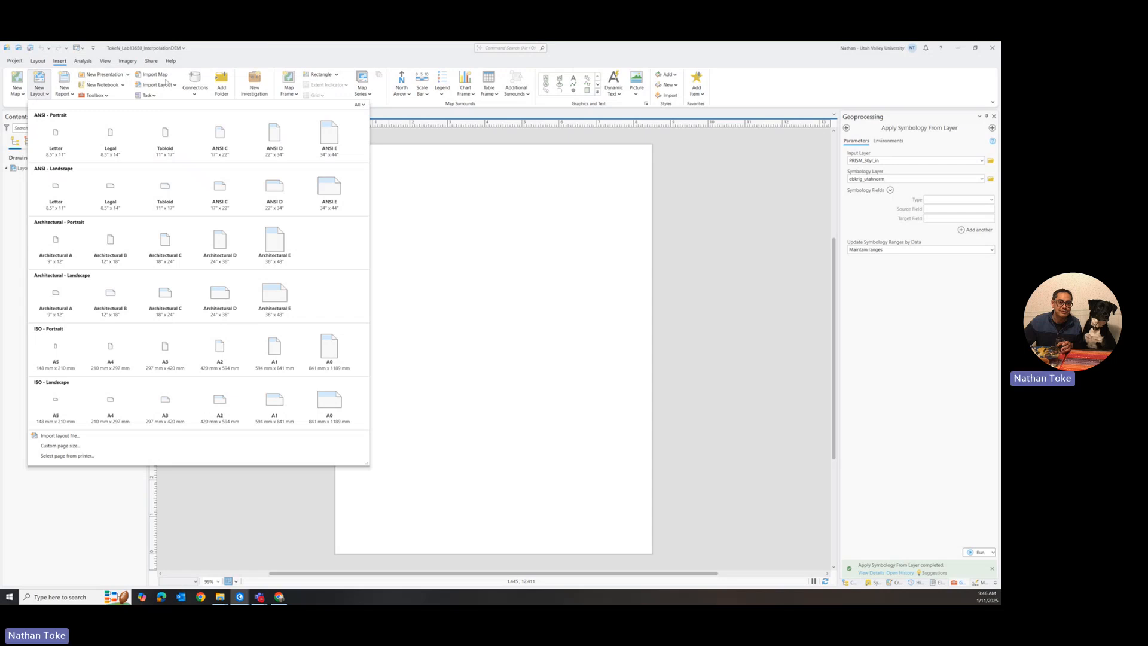
pyautogui.click(154, 85)
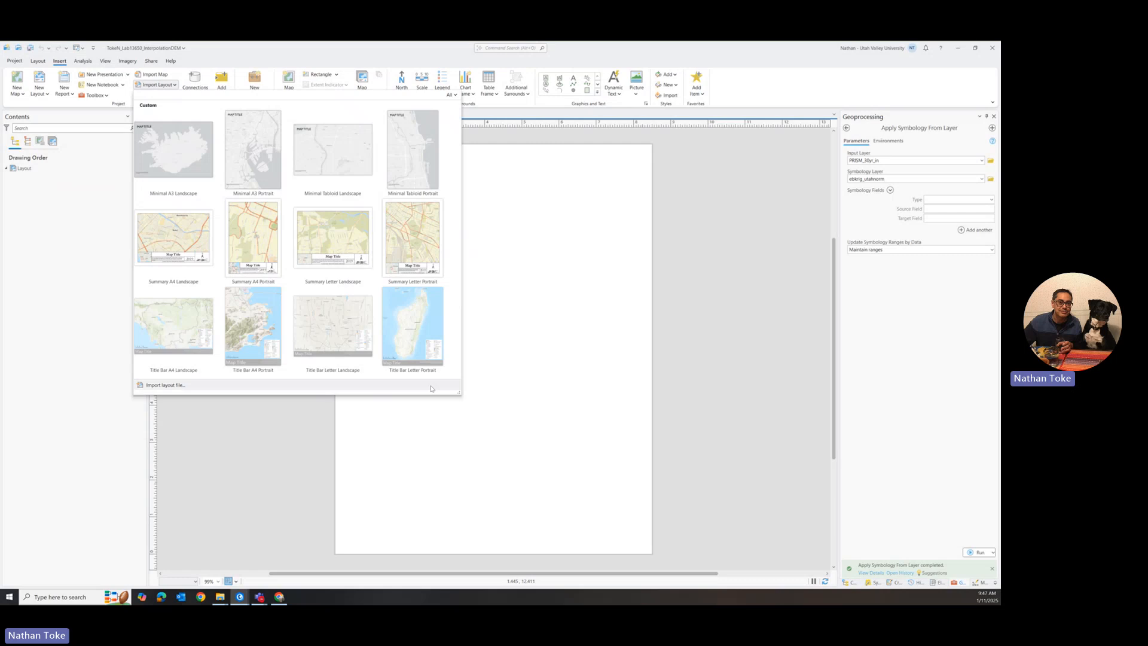
pyautogui.click(302, 408)
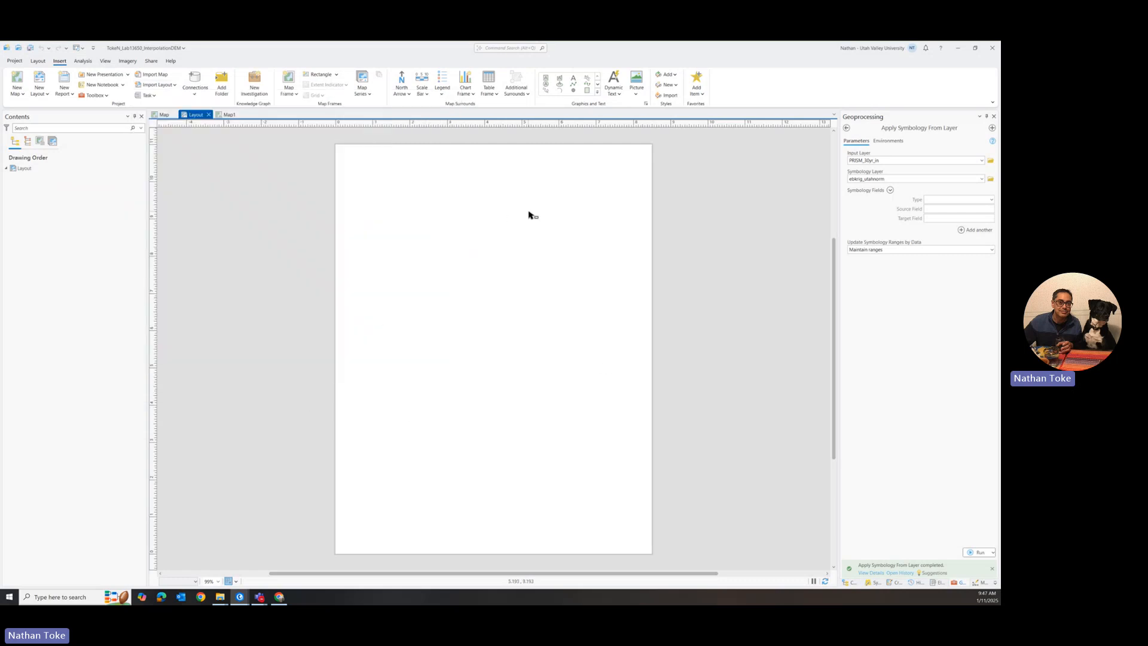
# - Close the blank layout view and the Map1 view, leaving only the precipitation map open
pyautogui.rightClick(198, 117)
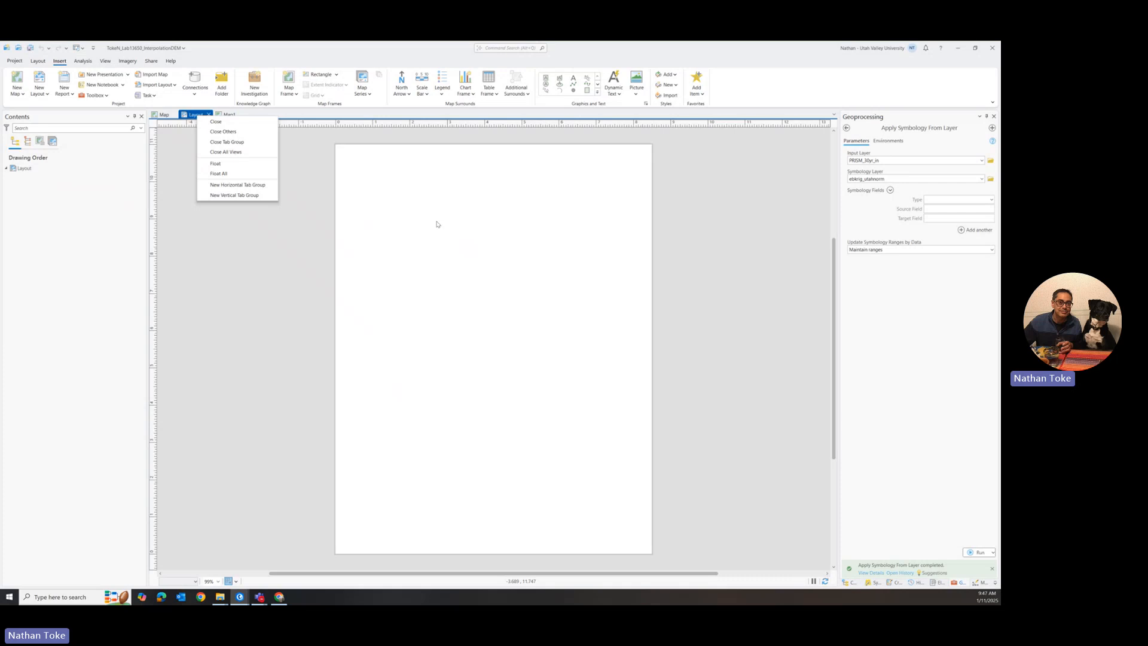
pyautogui.click(431, 258)
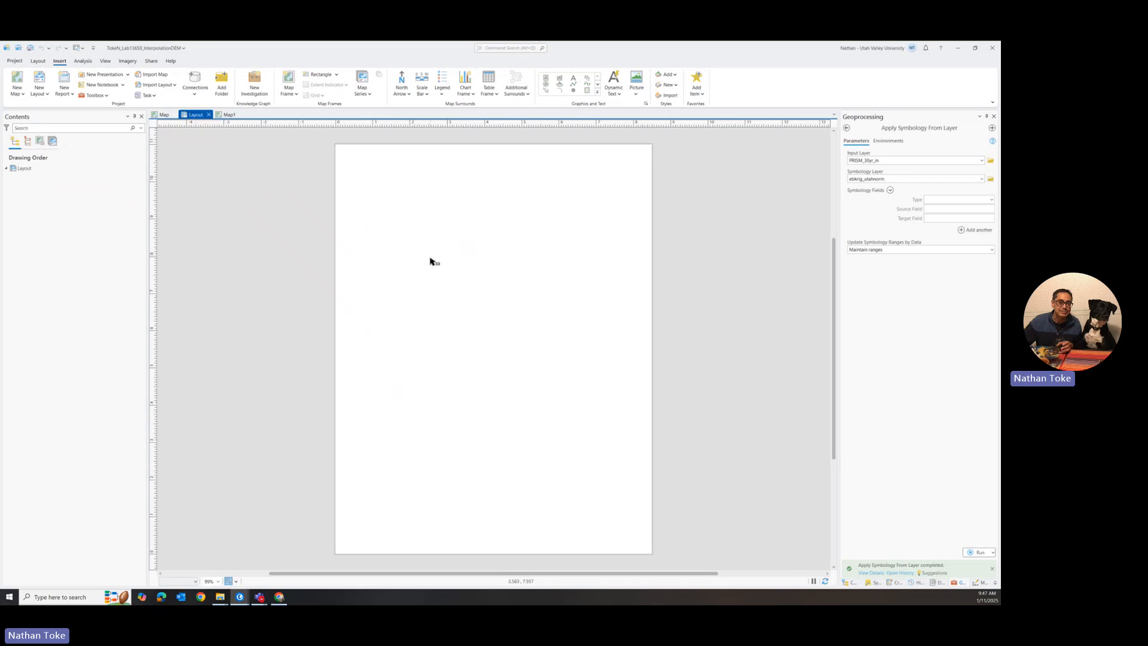
pyautogui.click(208, 115)
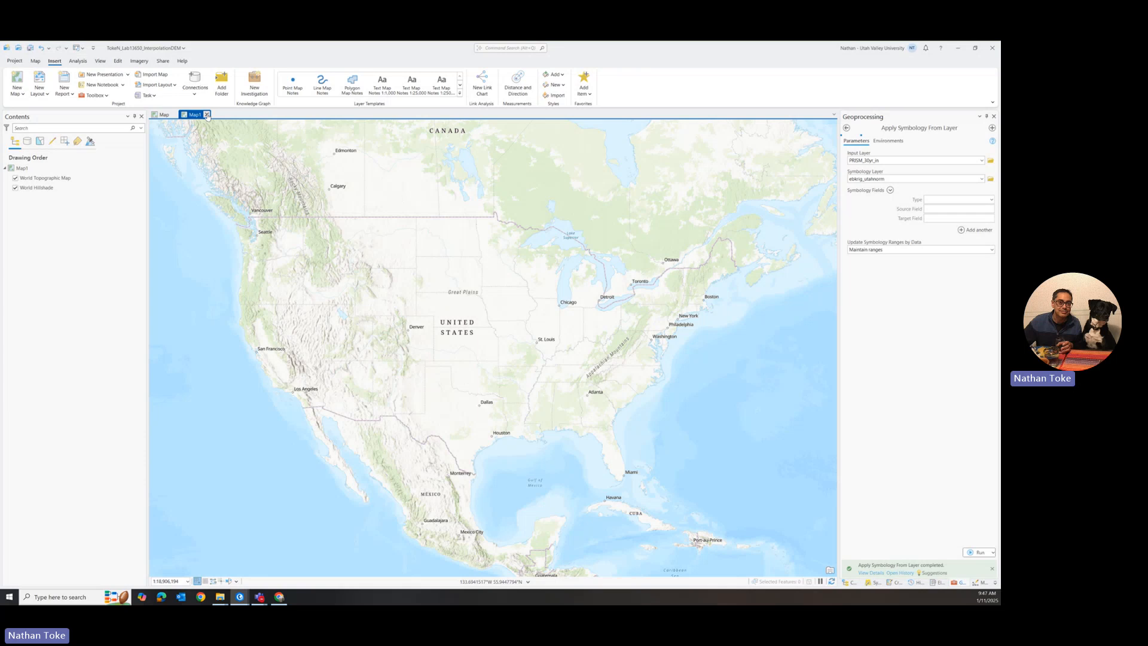
pyautogui.click(207, 115)
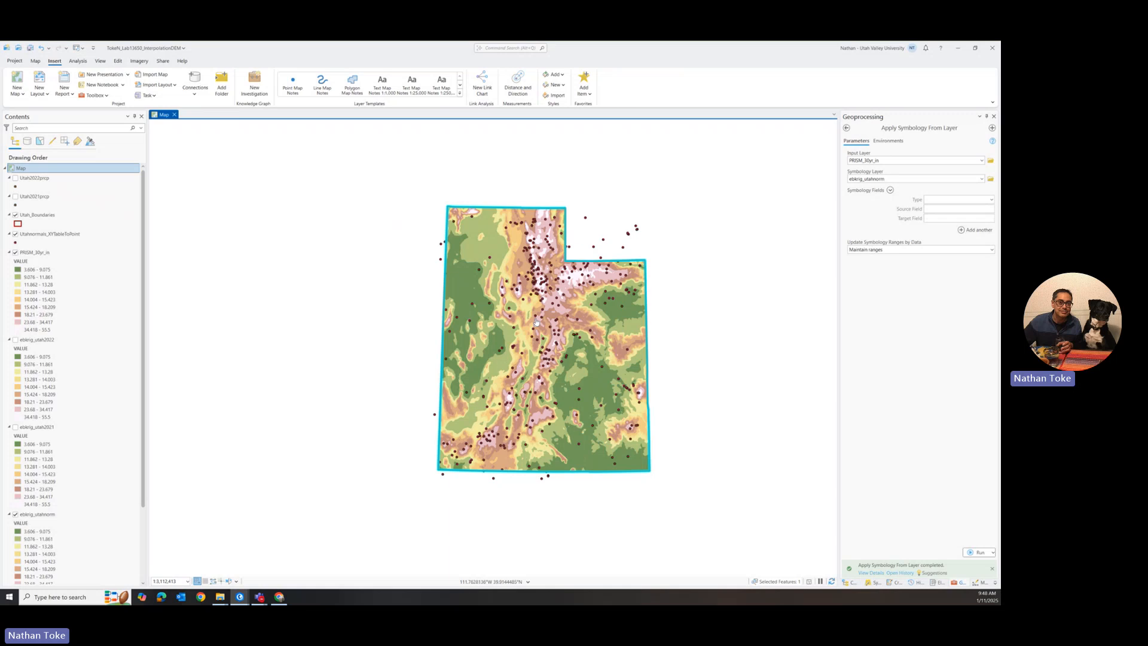
# - Open the Utah2022prcp attribute table and explore the statistics of its PRCP field, examining the mean
pyautogui.rightClick(40, 179)
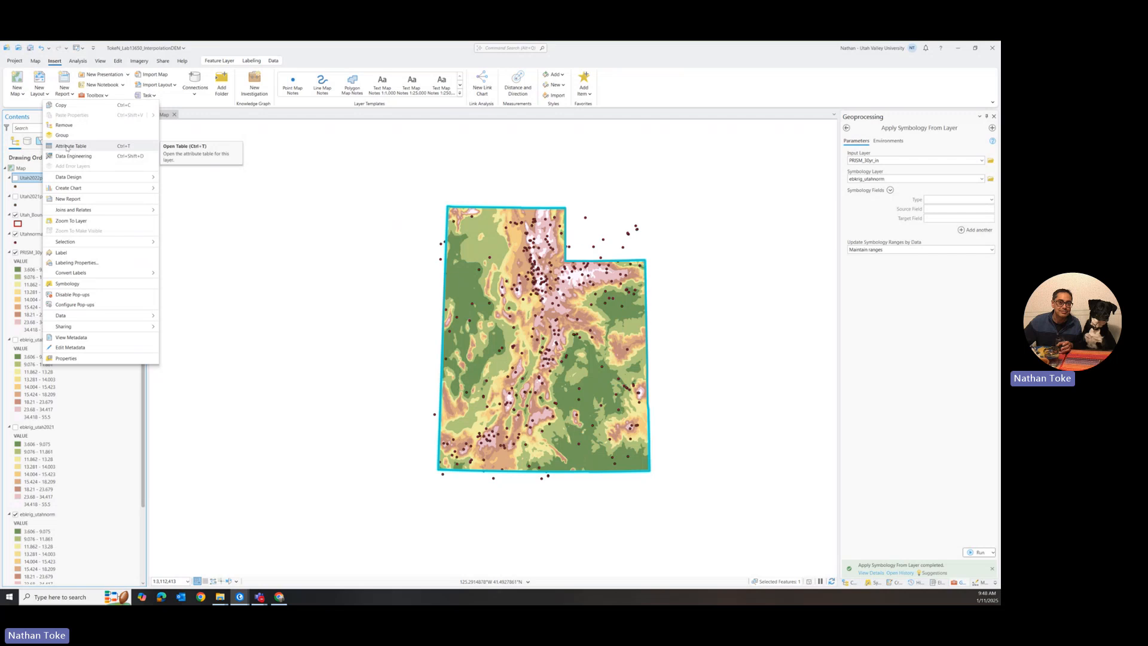
pyautogui.click(67, 147)
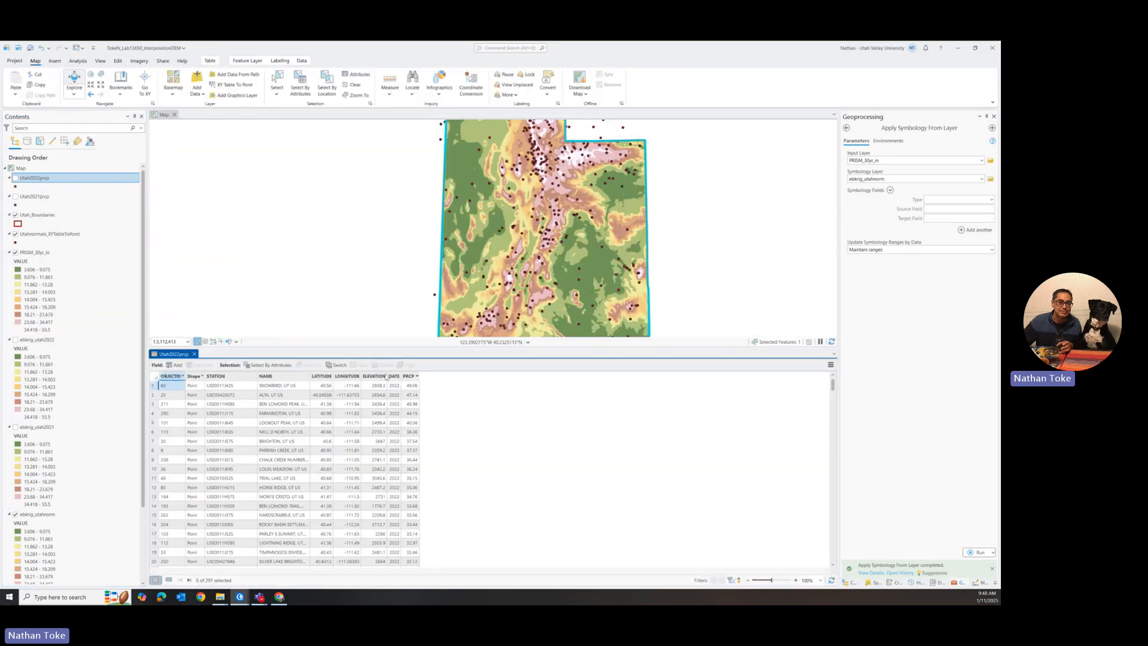
pyautogui.rightClick(413, 376)
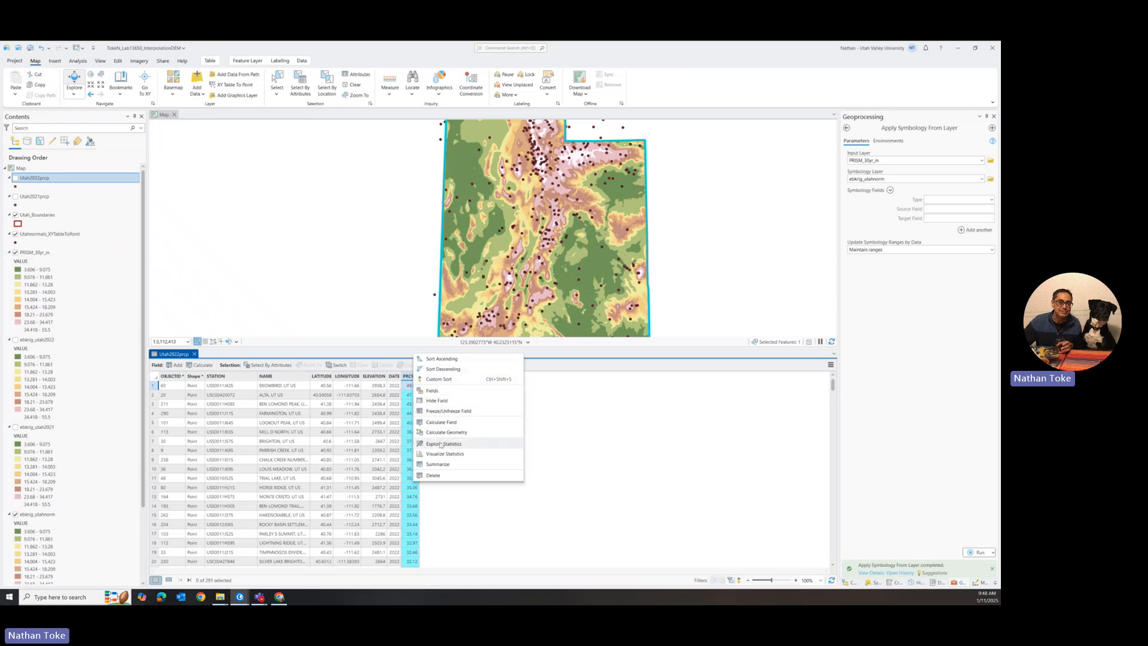
pyautogui.click(440, 444)
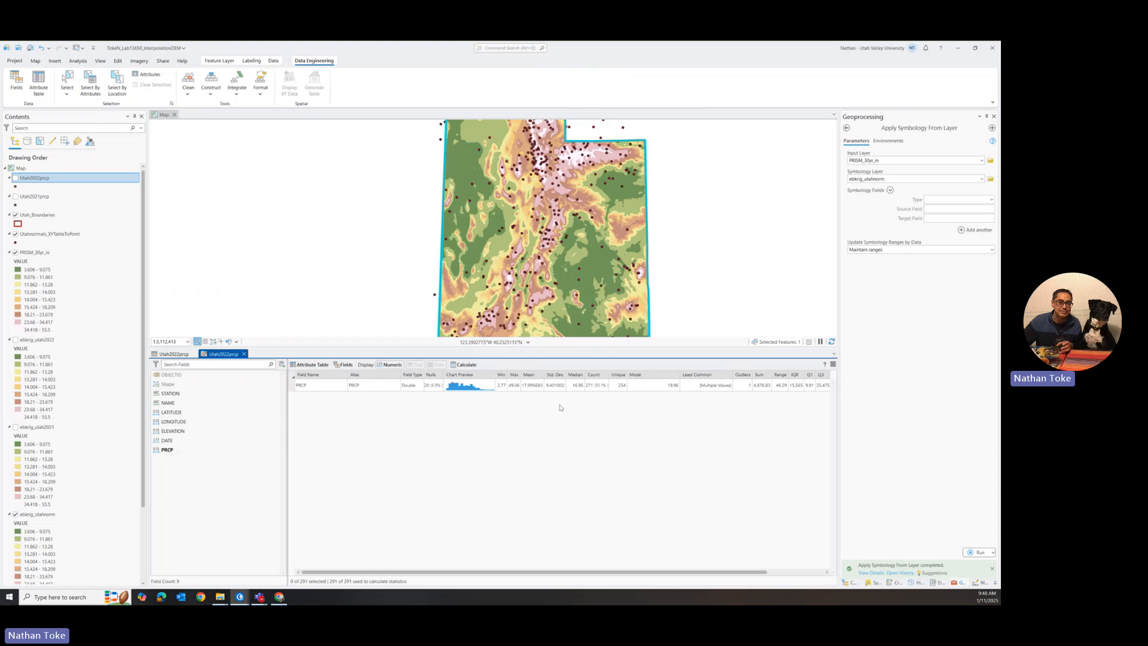
pyautogui.click(531, 389)
# - Open the Utah2021prcp attribute table and explore the statistics of its PRCP field
pyautogui.rightClick(36, 197)
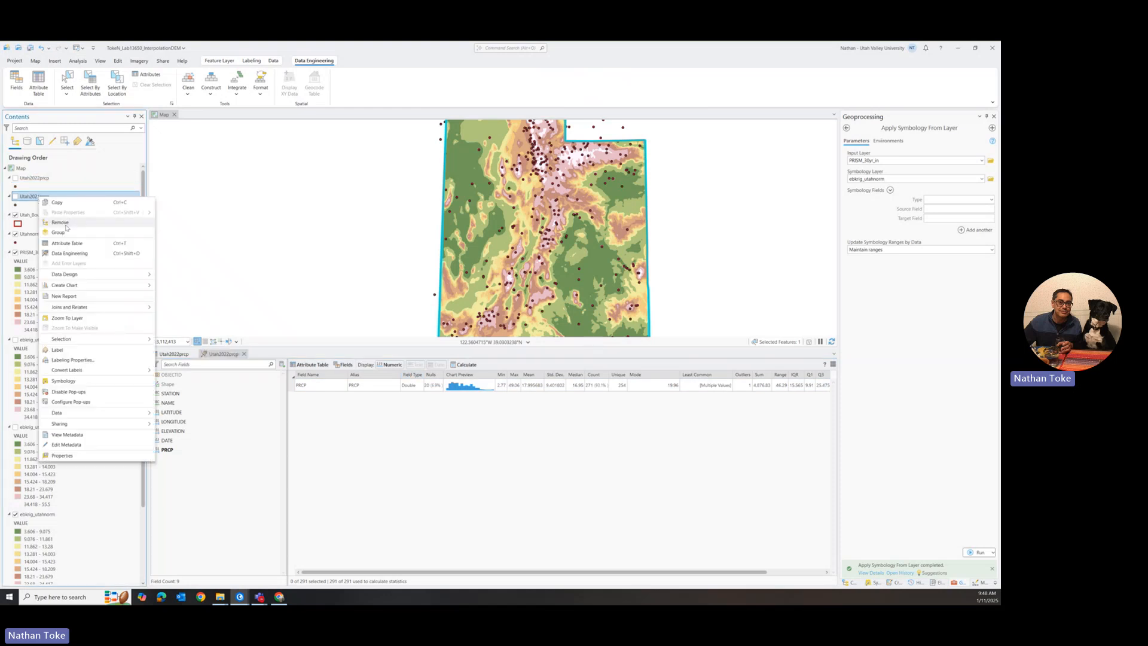
pyautogui.click(63, 243)
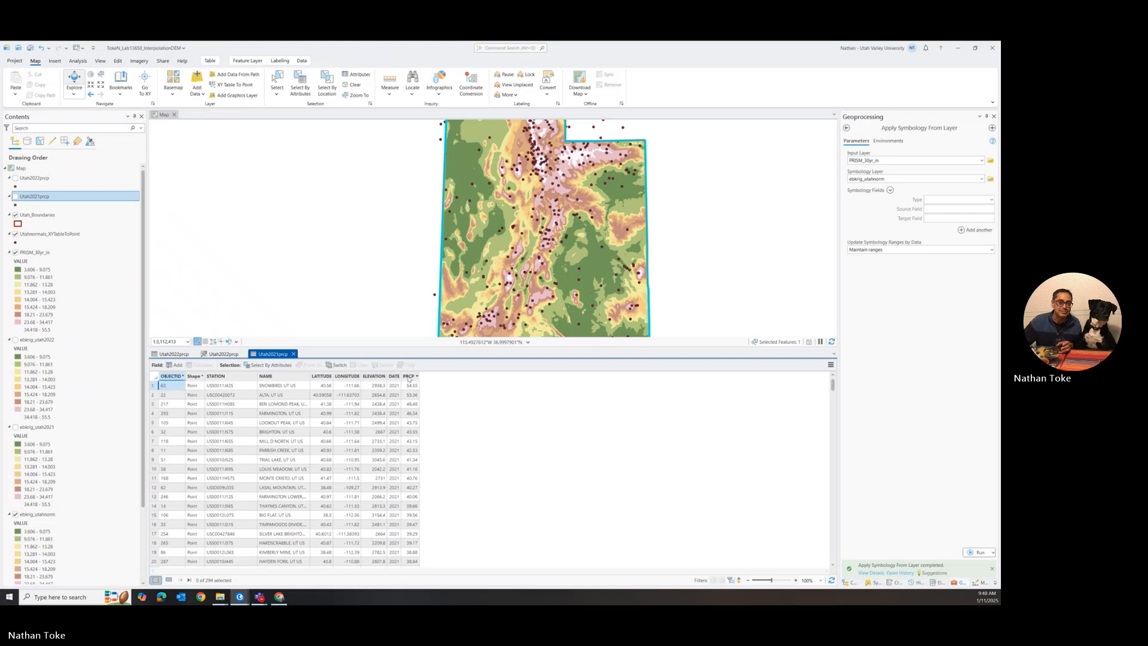
pyautogui.rightClick(410, 377)
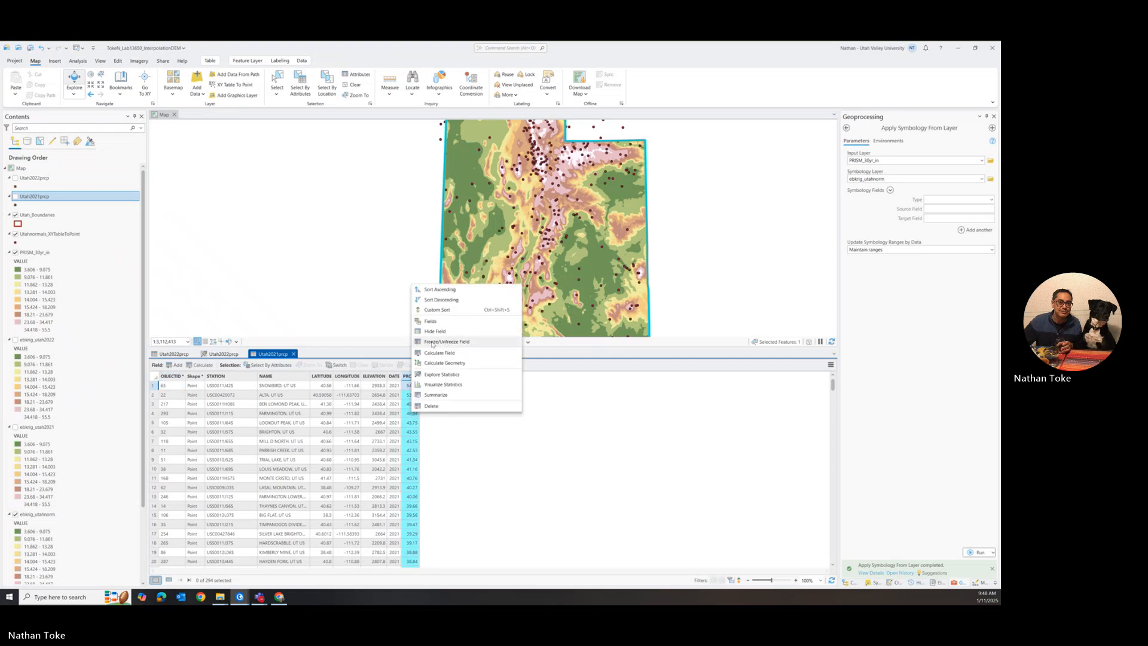
pyautogui.click(437, 377)
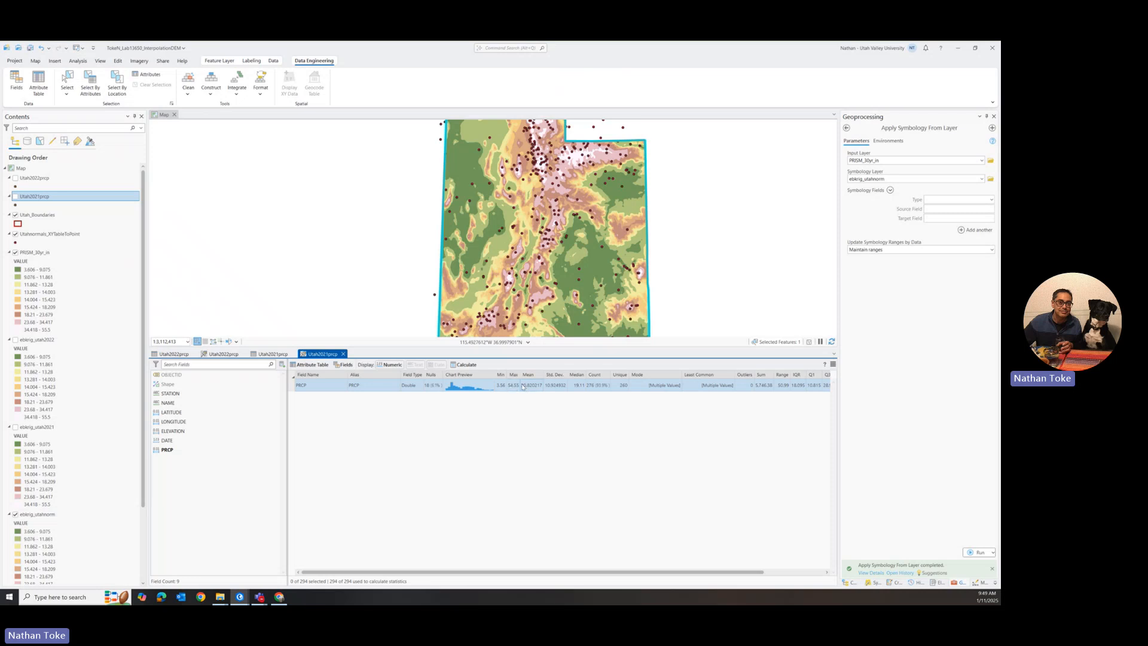
# - Open the Utahnormals_XYTableToPoint attribute table and explore the statistics of its ANN-PRCP-NORMAL field
pyautogui.rightClick(49, 237)
pyautogui.click(78, 276)
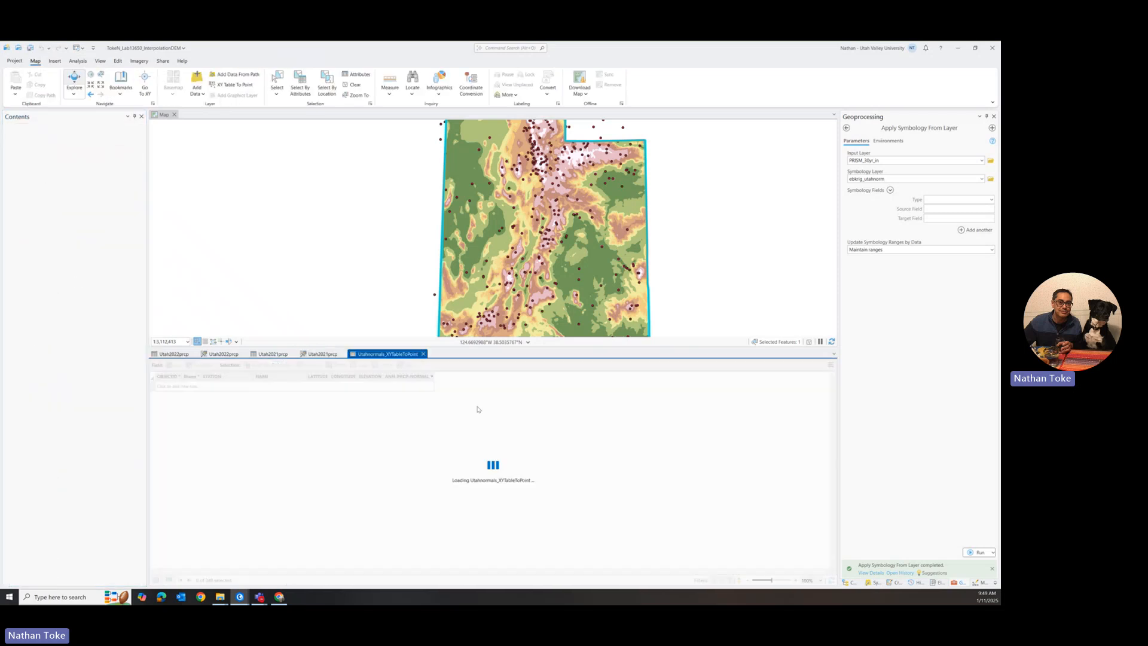
pyautogui.click(435, 376)
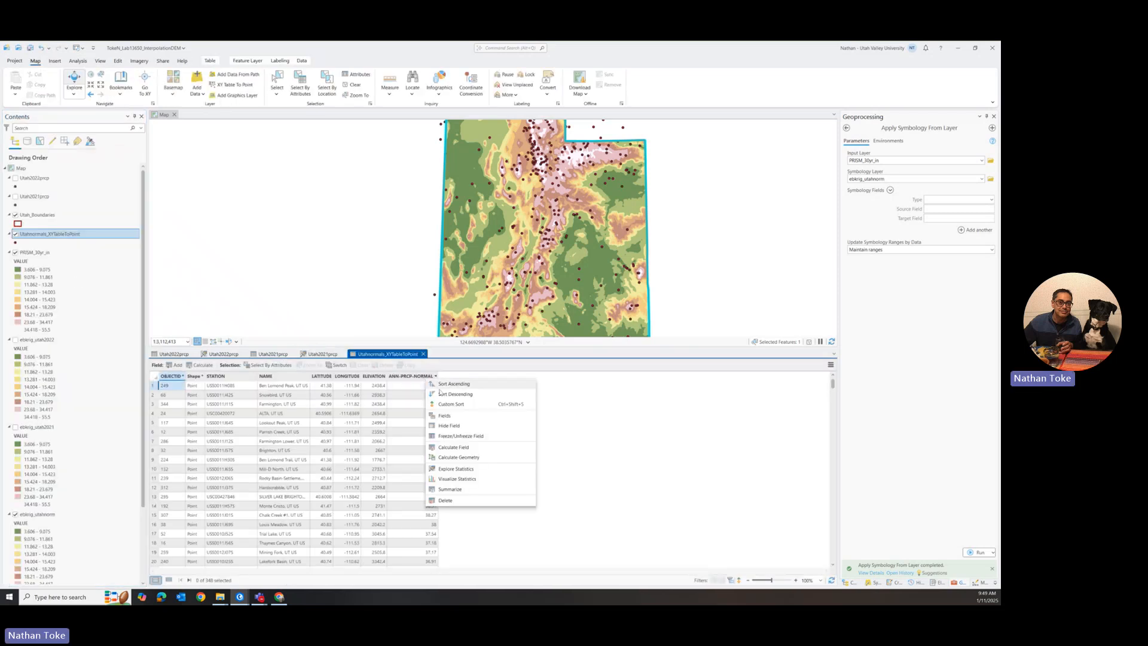
pyautogui.rightClick(414, 377)
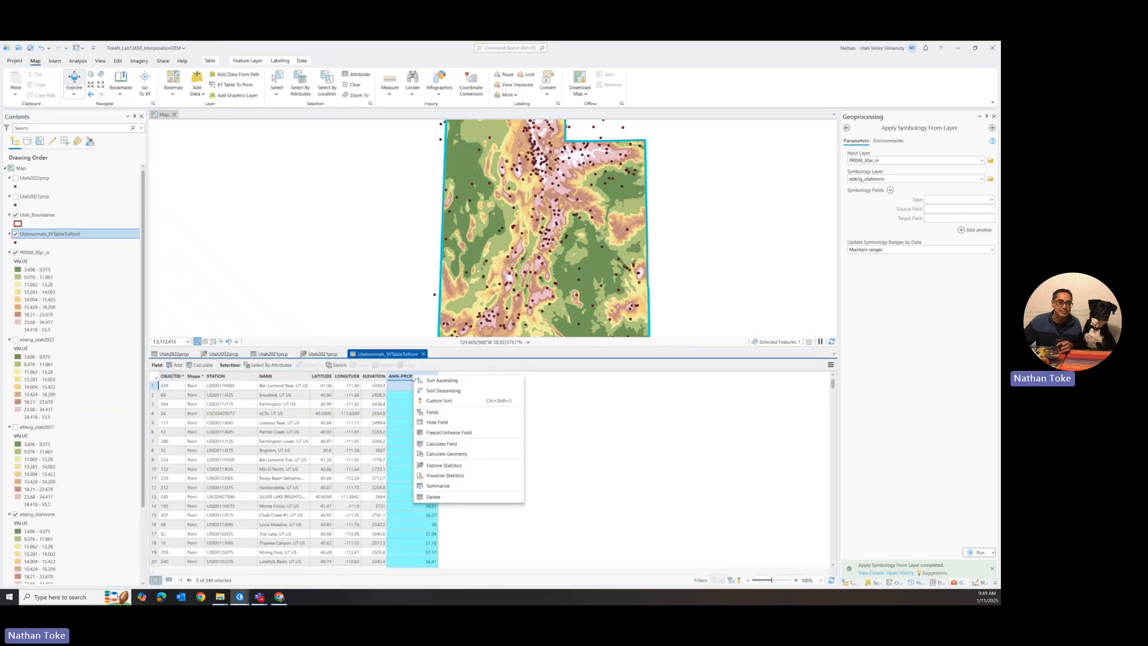
pyautogui.click(443, 466)
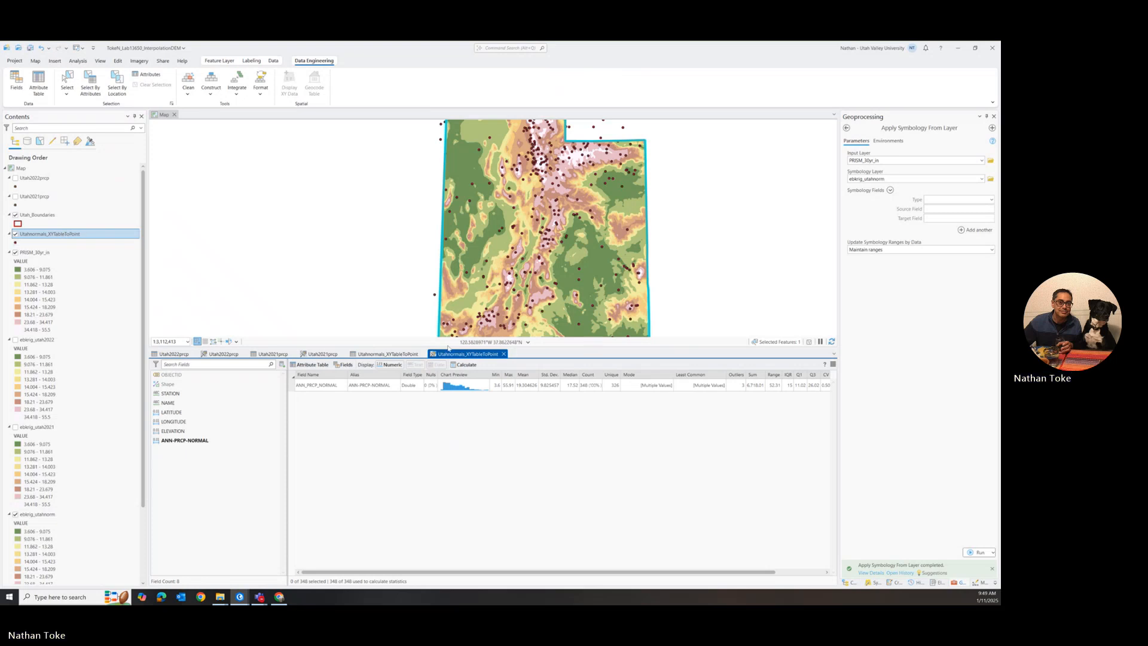
# - Close the statistics view of the normals and hide the Utahnormals_XYTableToPoint stations on the map
pyautogui.click(503, 354)
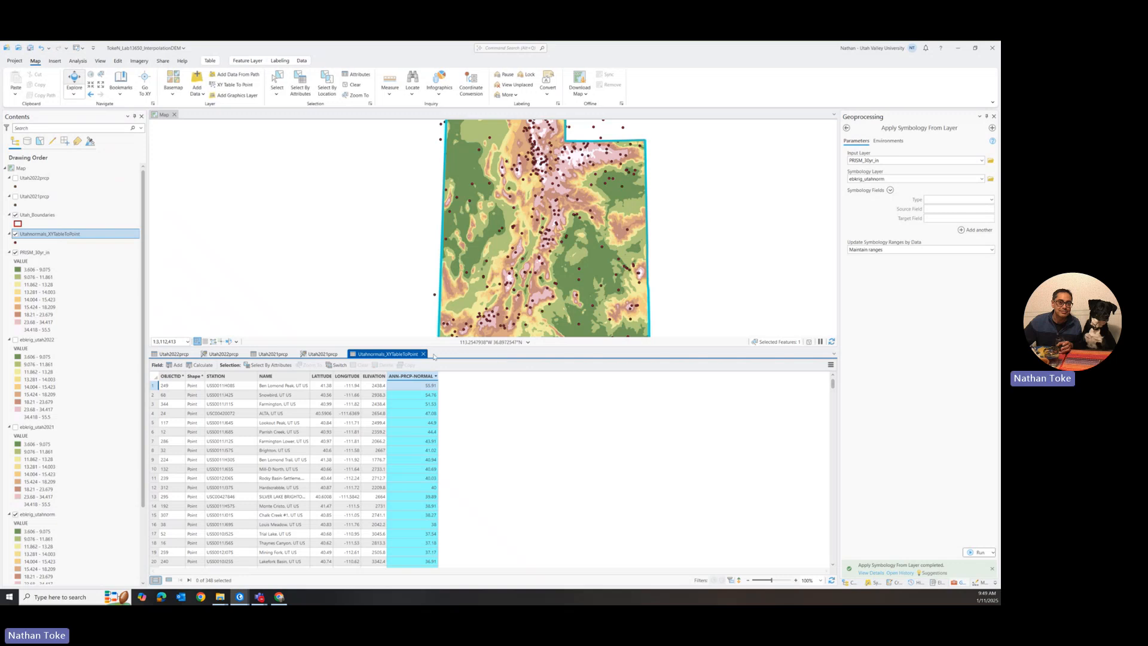
pyautogui.click(15, 235)
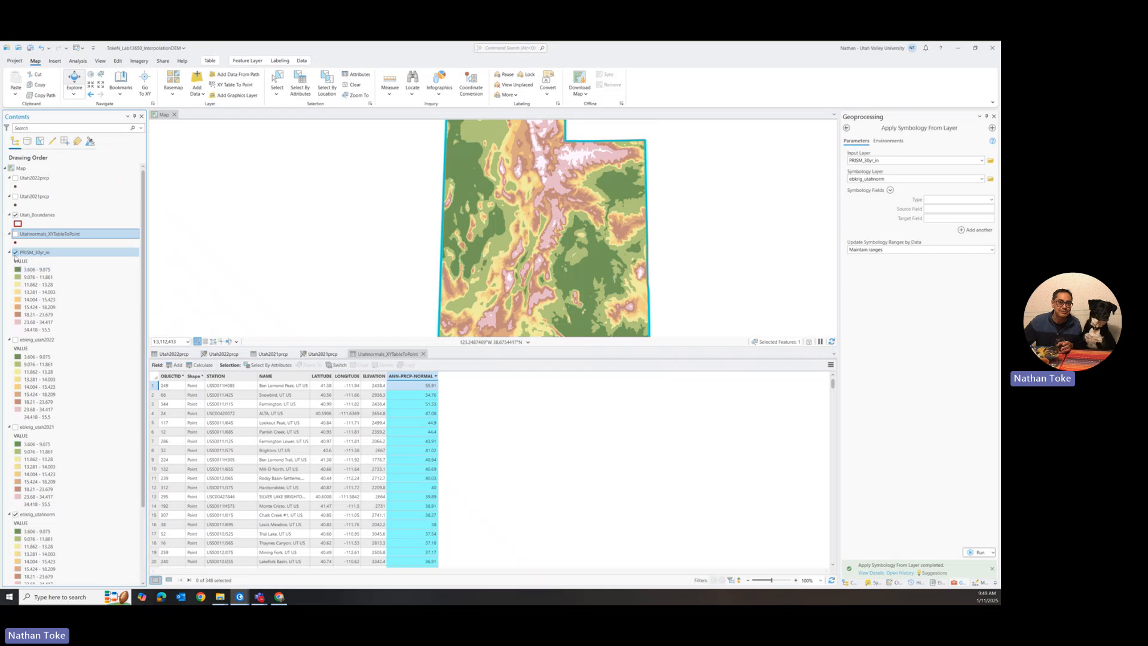
# - Hide the PRISM_30yr_in layer and show the Utah2022prcp stations over the ebkrig_utahnorm raster
pyautogui.click(15, 252)
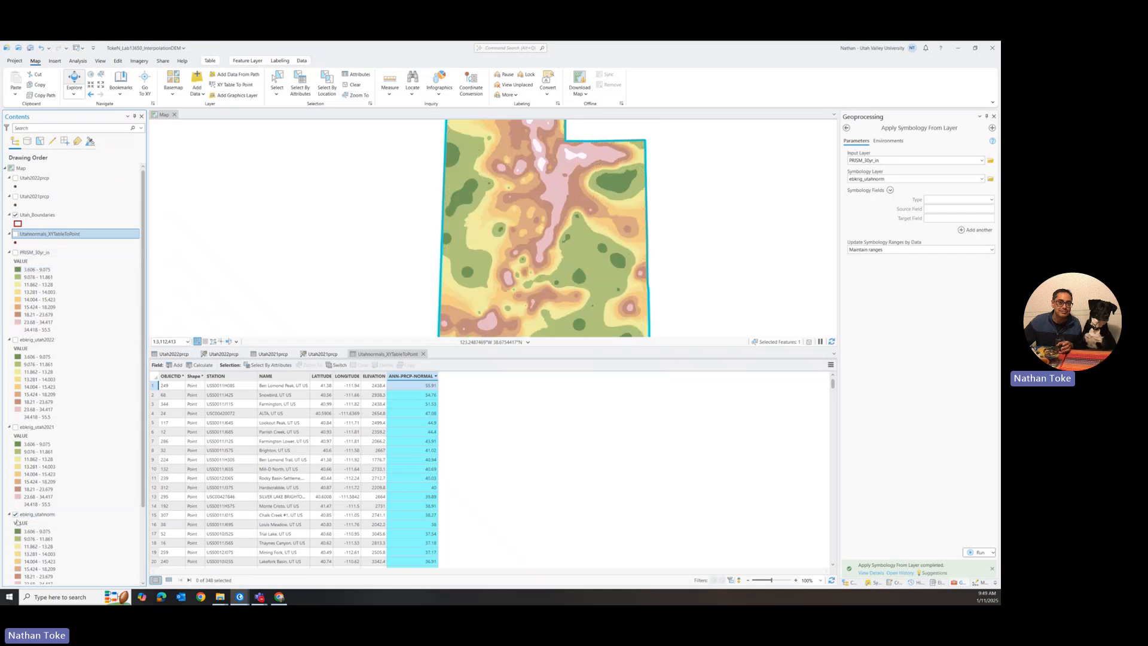
pyautogui.moveTo(687, 181); pyautogui.dragTo(677, 239)
pyautogui.scroll(-4, 677, 240)
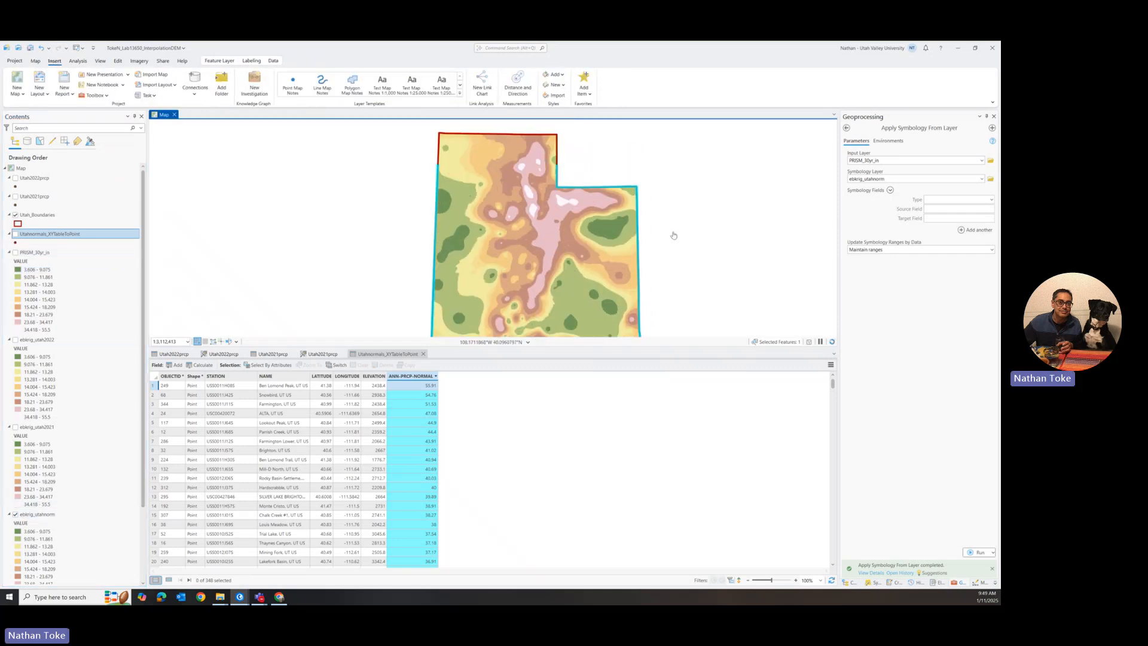
pyautogui.scroll(2, 693, 274)
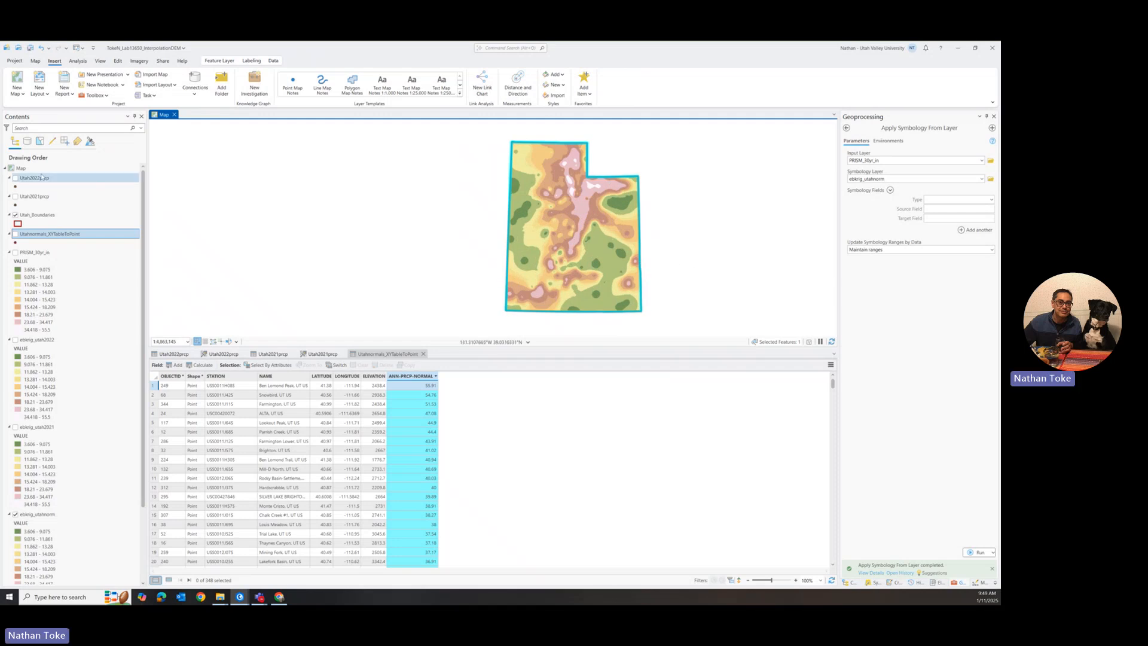
pyautogui.click(27, 197)
pyautogui.click(15, 178)
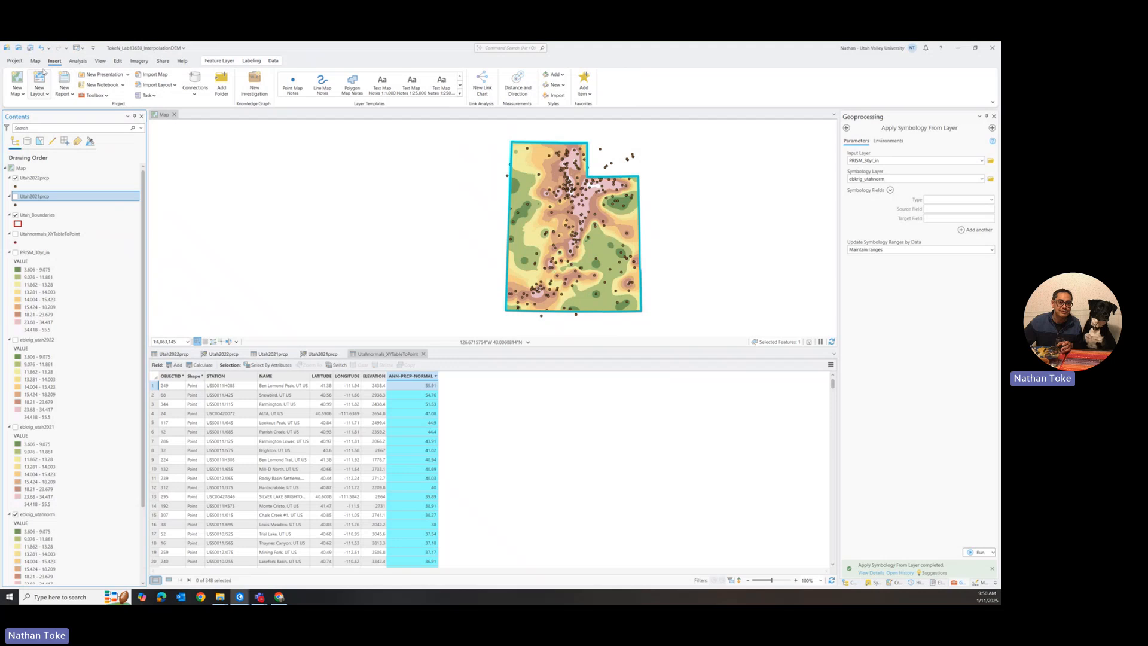
# - Search the geoprocessing tools for "zonal" and open the Spatial Analyst tool Zonal Statistics as Table
pyautogui.click(78, 61)
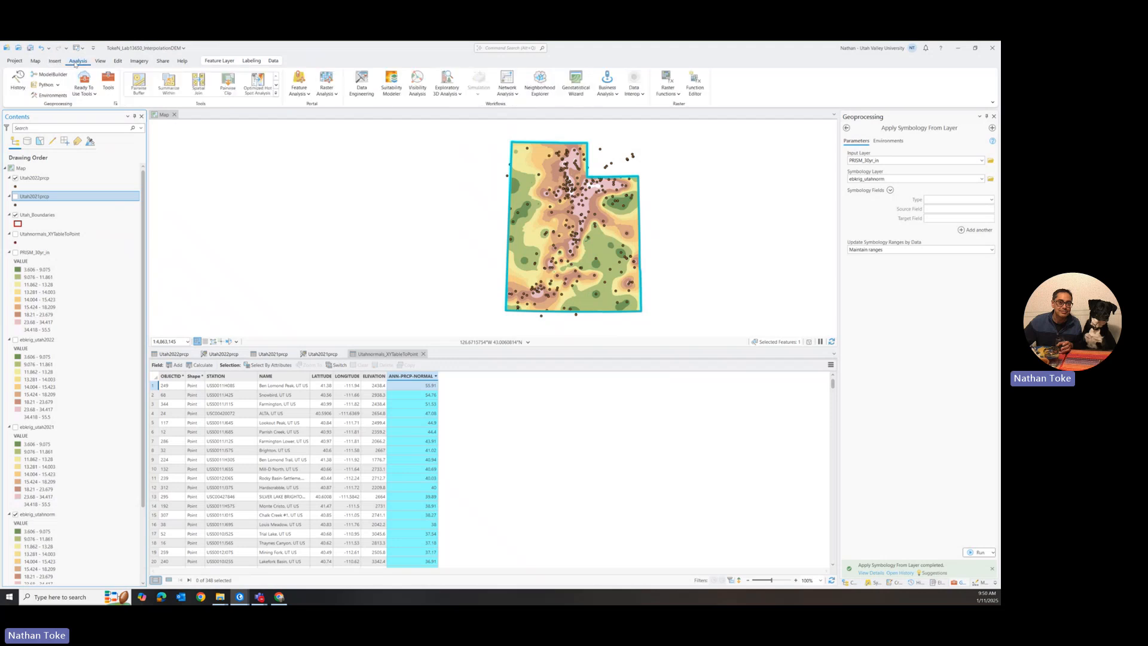
pyautogui.click(108, 82)
pyautogui.click(881, 127)
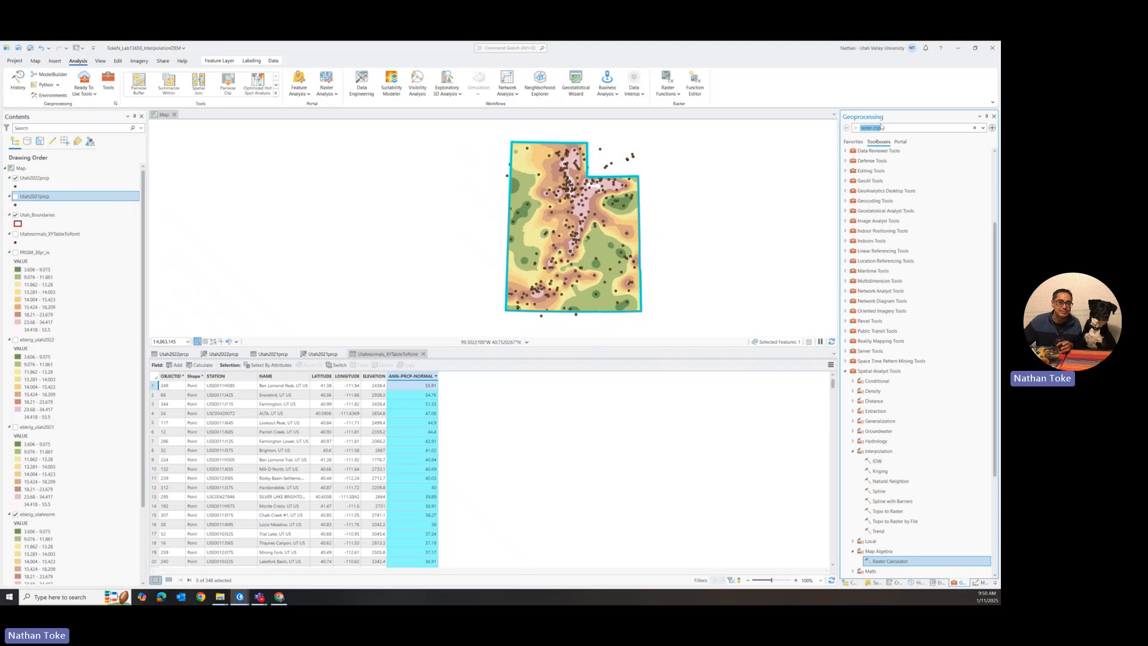
pyautogui.write('zonal')
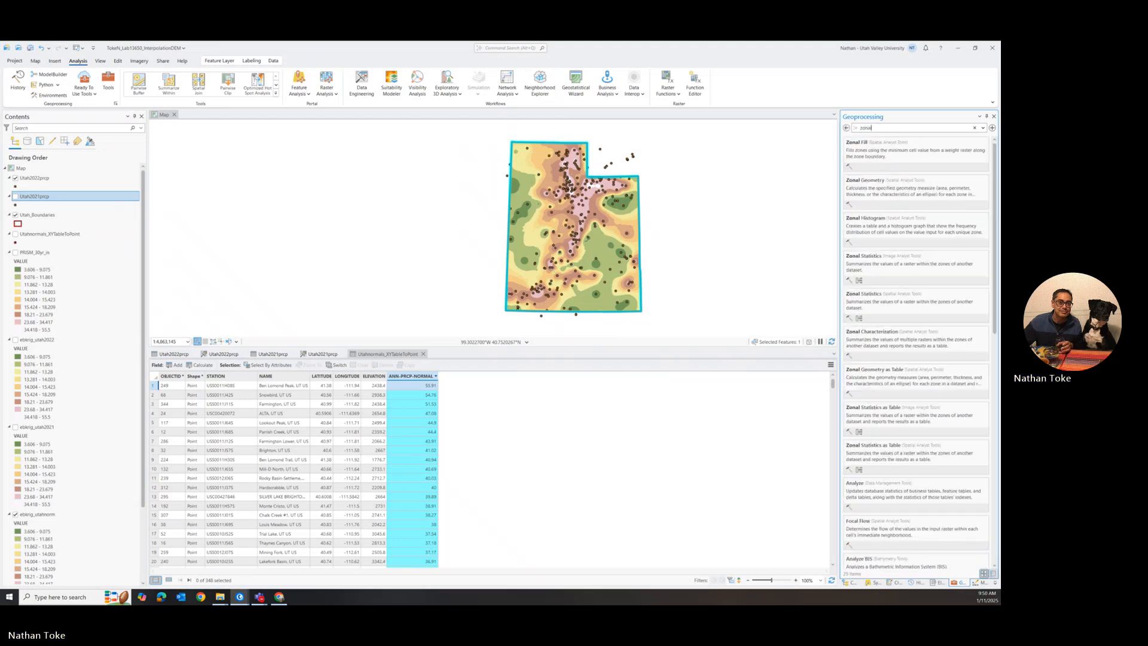
pyautogui.click(897, 295)
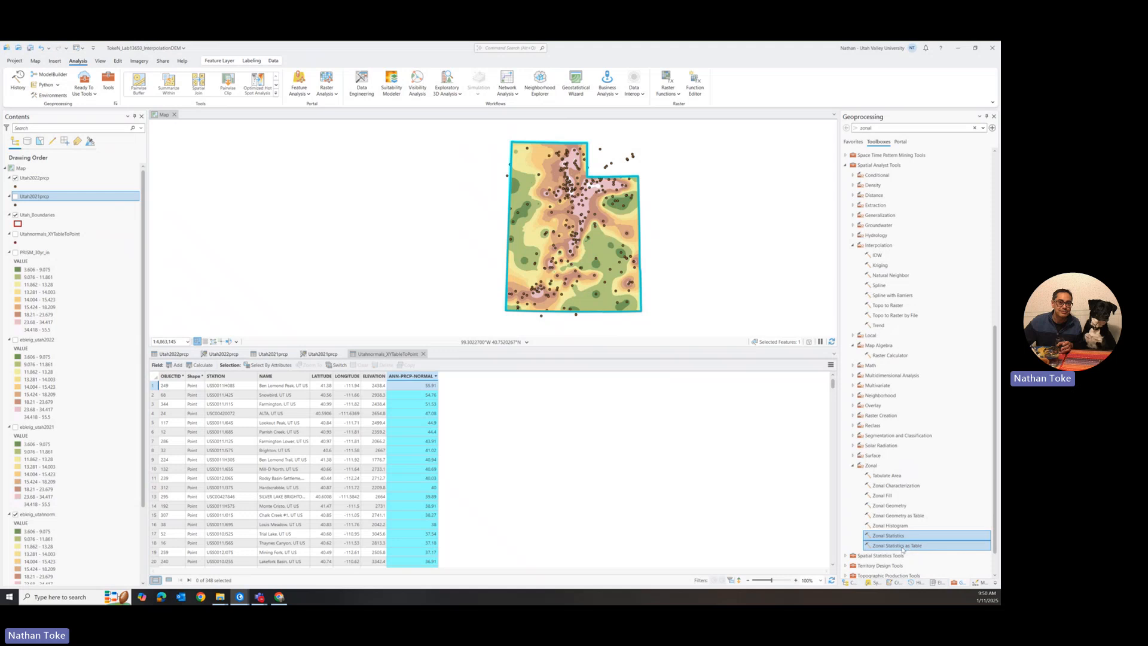
pyautogui.click(902, 546)
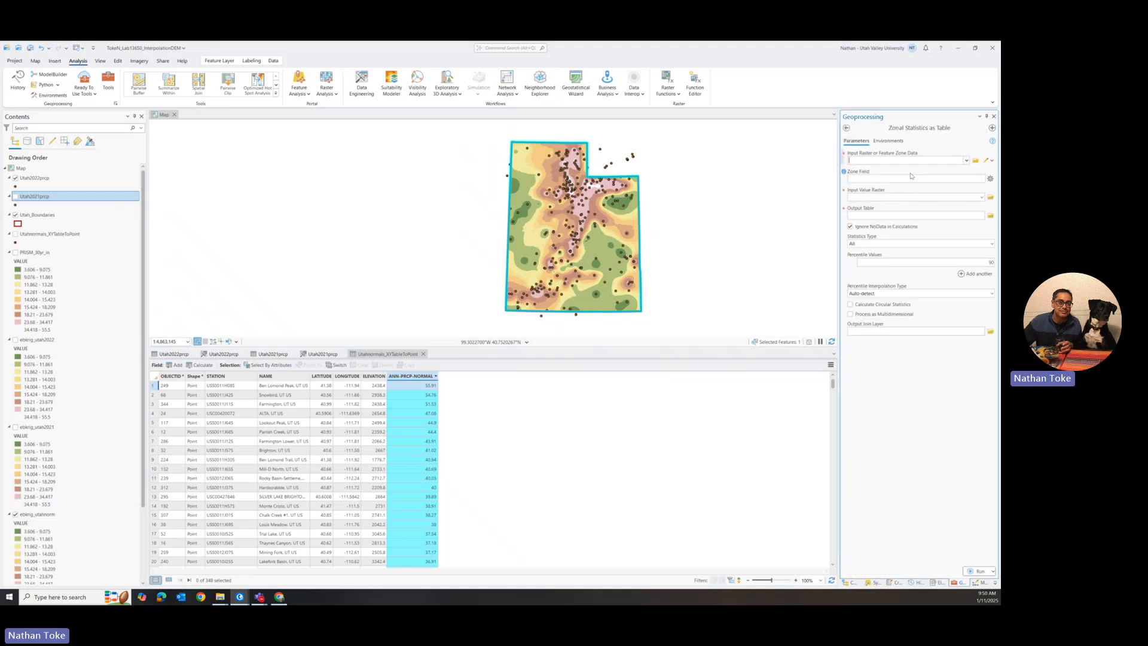
# - Use Utah2021prcp as the zone data for the zonal statistics, with OBJECTID as the zone field
pyautogui.click(967, 161)
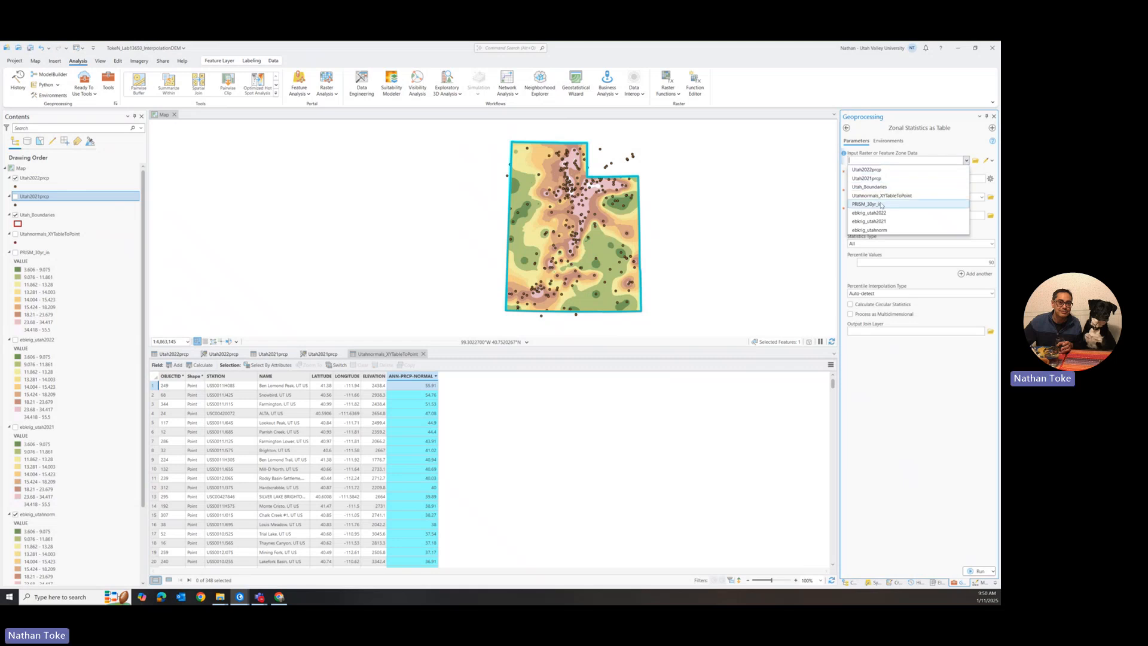
pyautogui.click(937, 149)
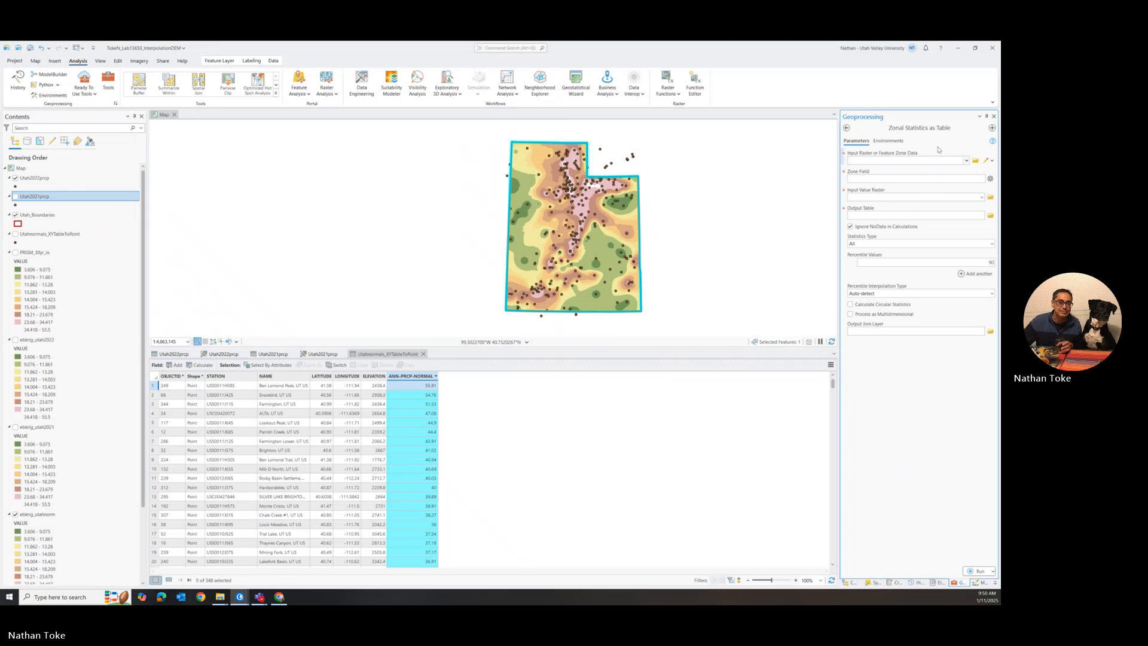
pyautogui.click(959, 161)
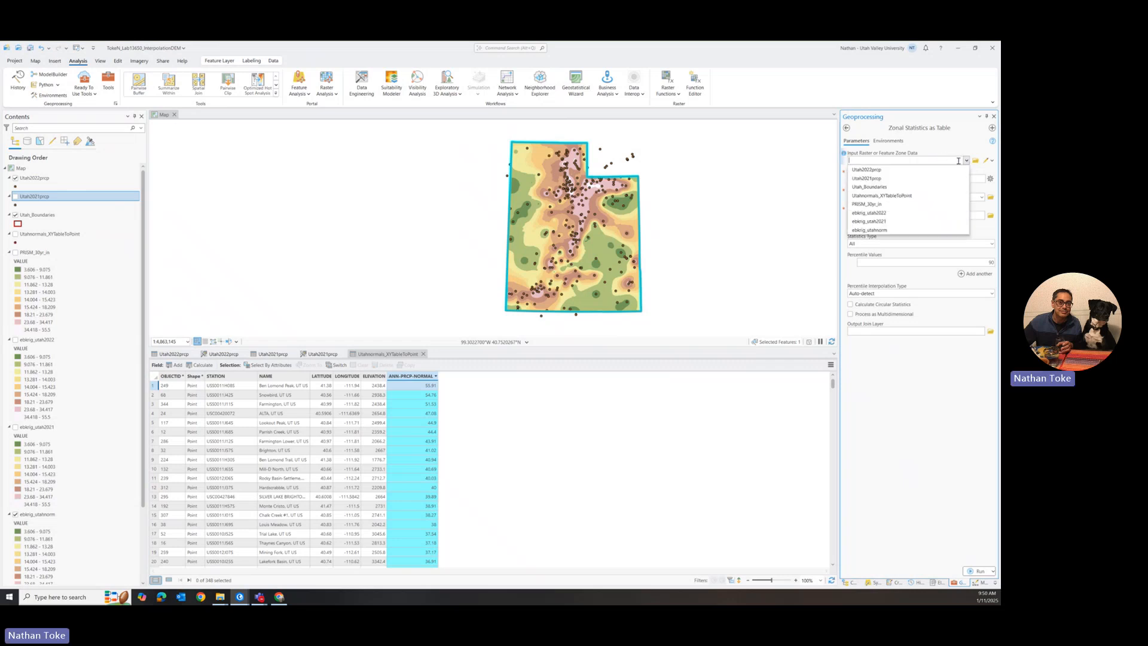
pyautogui.click(877, 178)
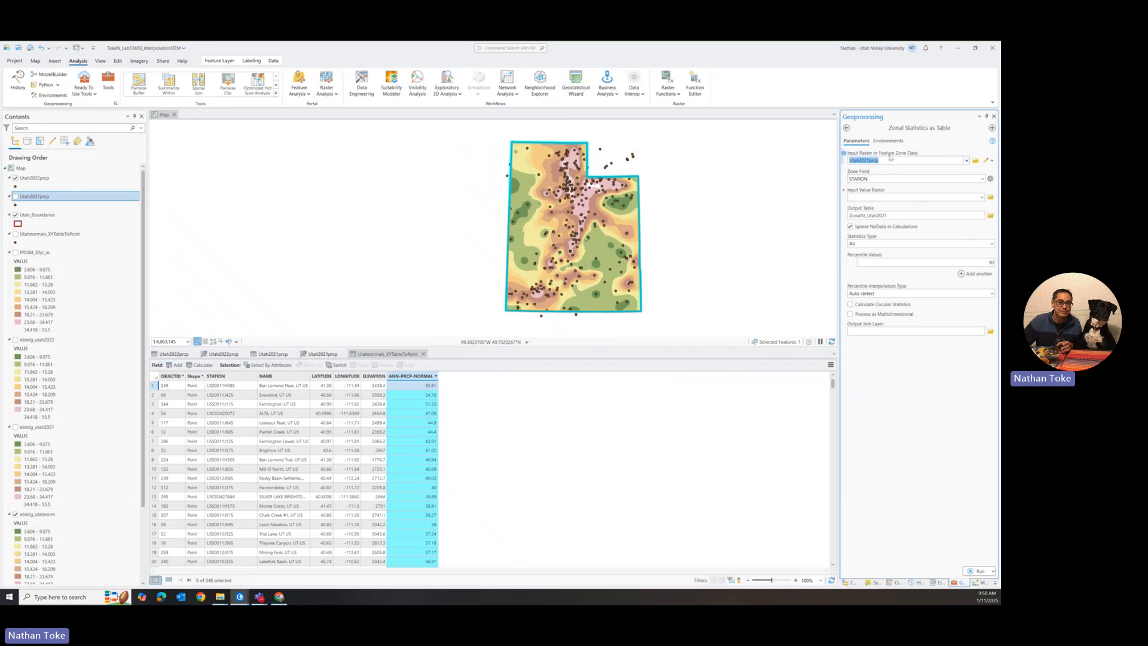
pyautogui.click(982, 179)
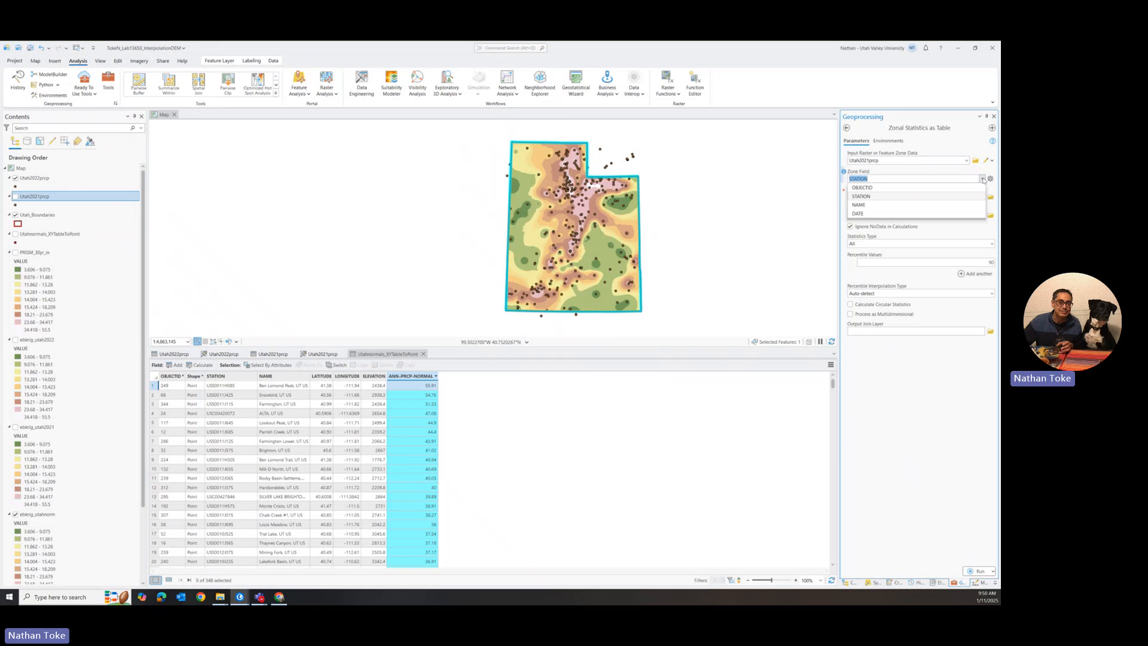
pyautogui.click(871, 187)
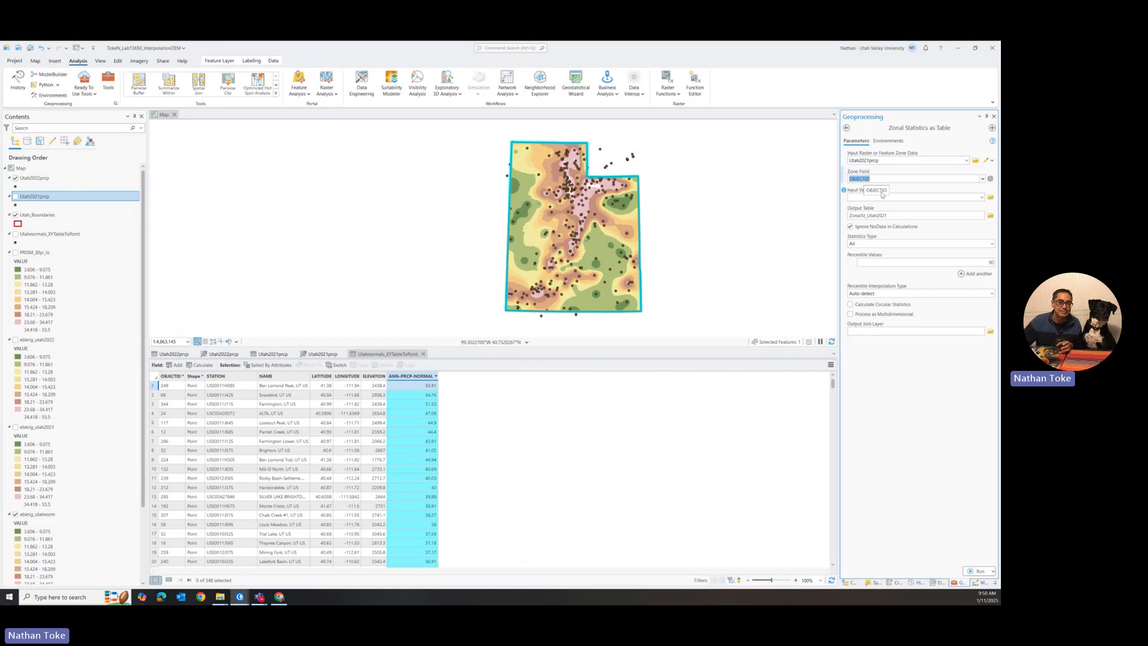
# - Set ebkrig_utahnorm as the value raster and Mean as the statistics type, and run Zonal Statistics as Table
pyautogui.click(982, 198)
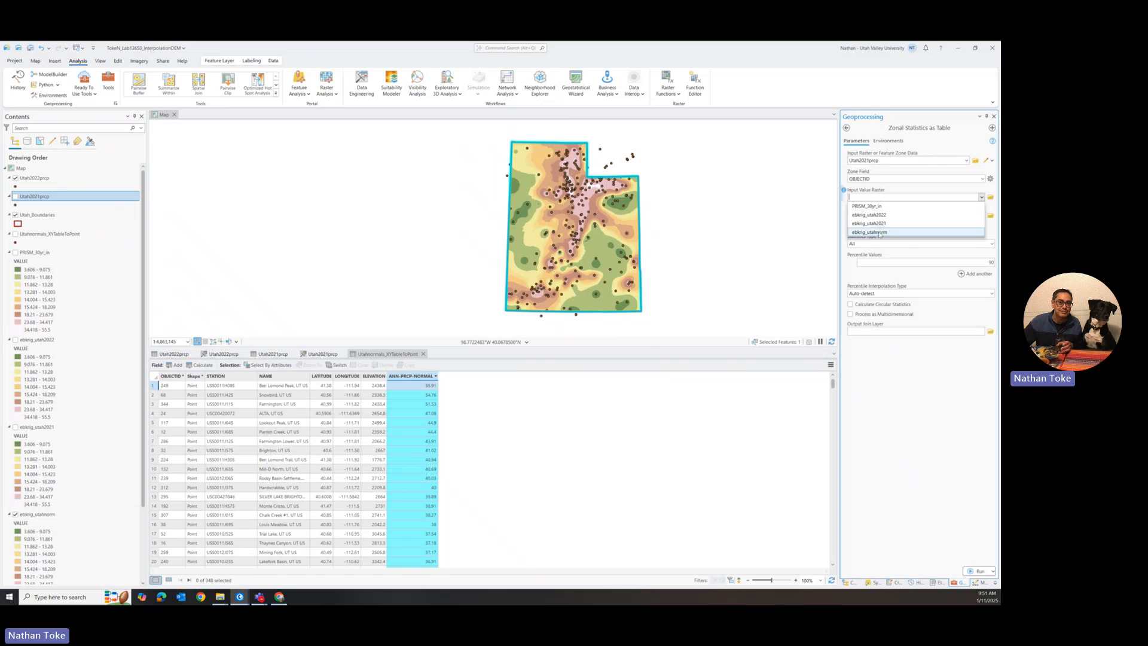
pyautogui.click(878, 233)
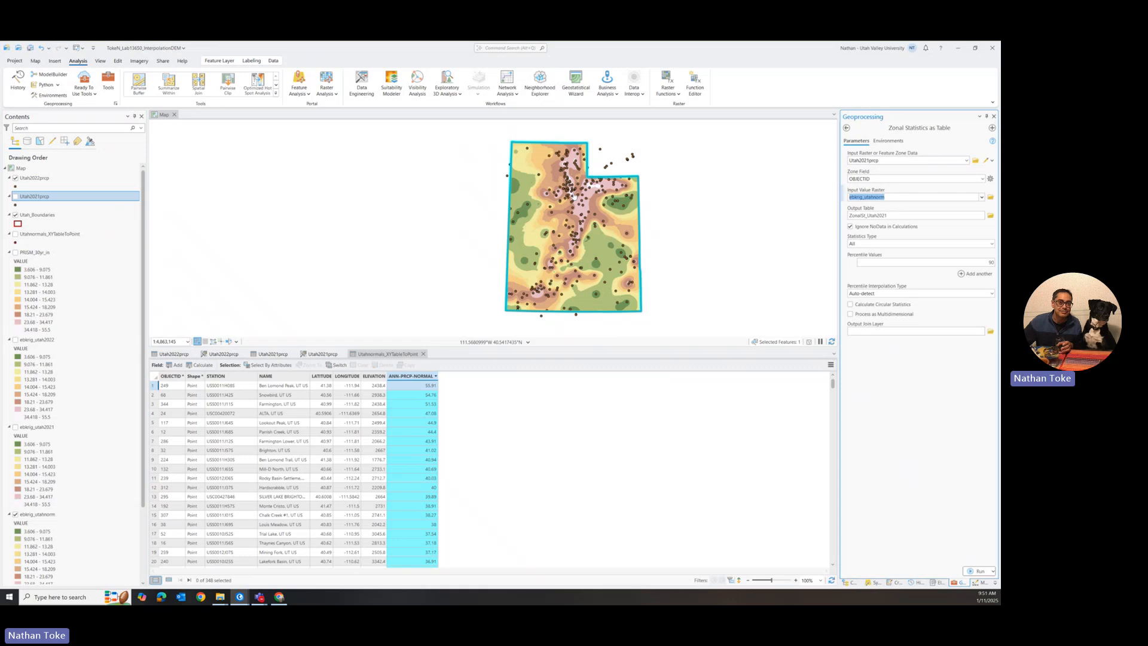
pyautogui.click(994, 245)
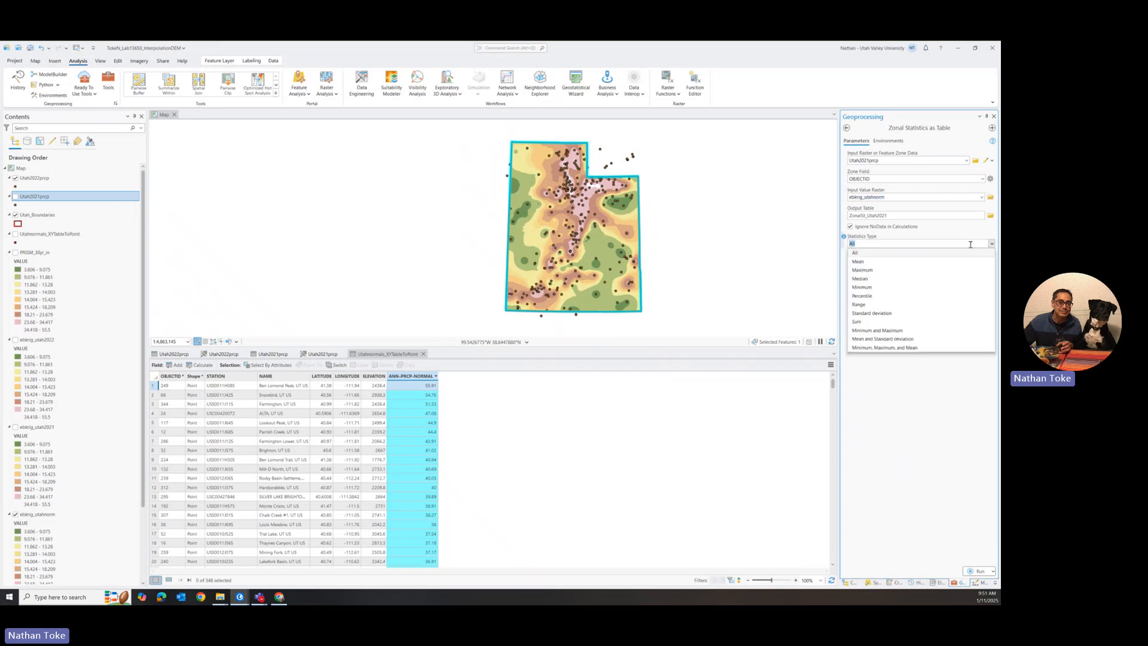
pyautogui.click(873, 262)
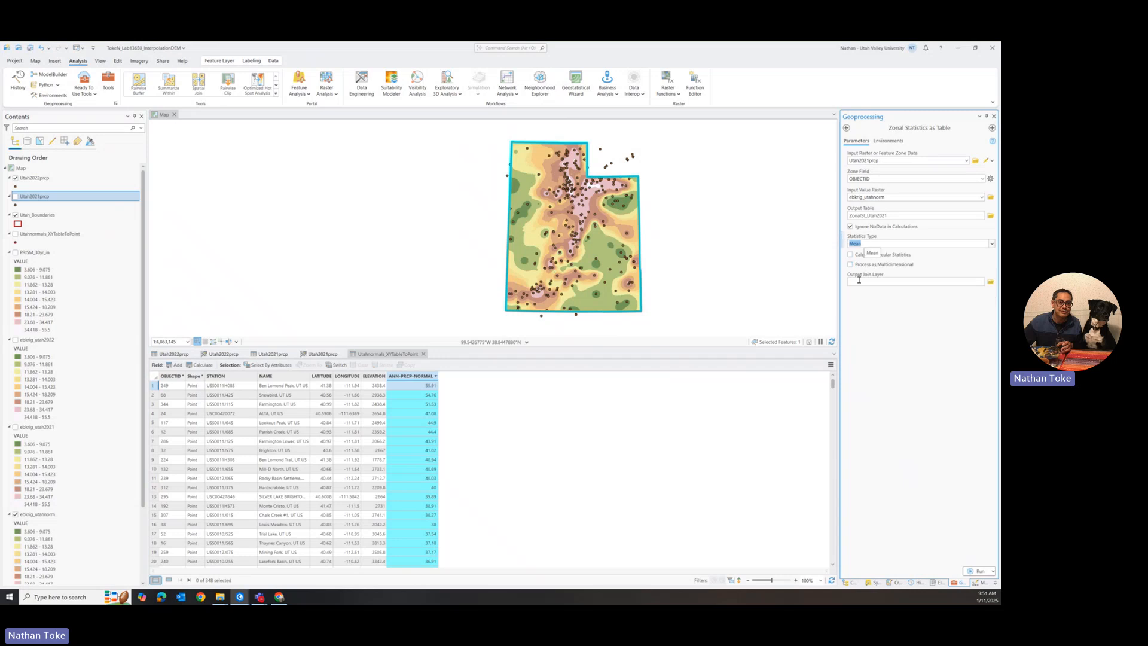
pyautogui.click(979, 571)
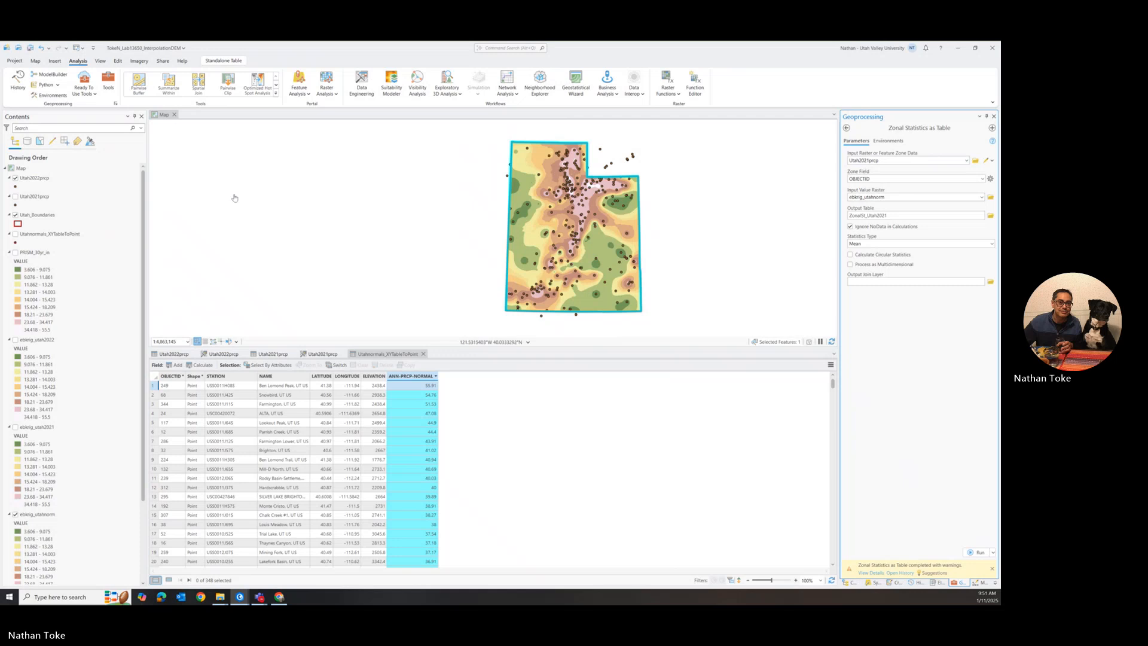
# - Open the ZonalSt_Utah2021 standalone table to view the mean values per station
pyautogui.scroll(-3, 74, 382)
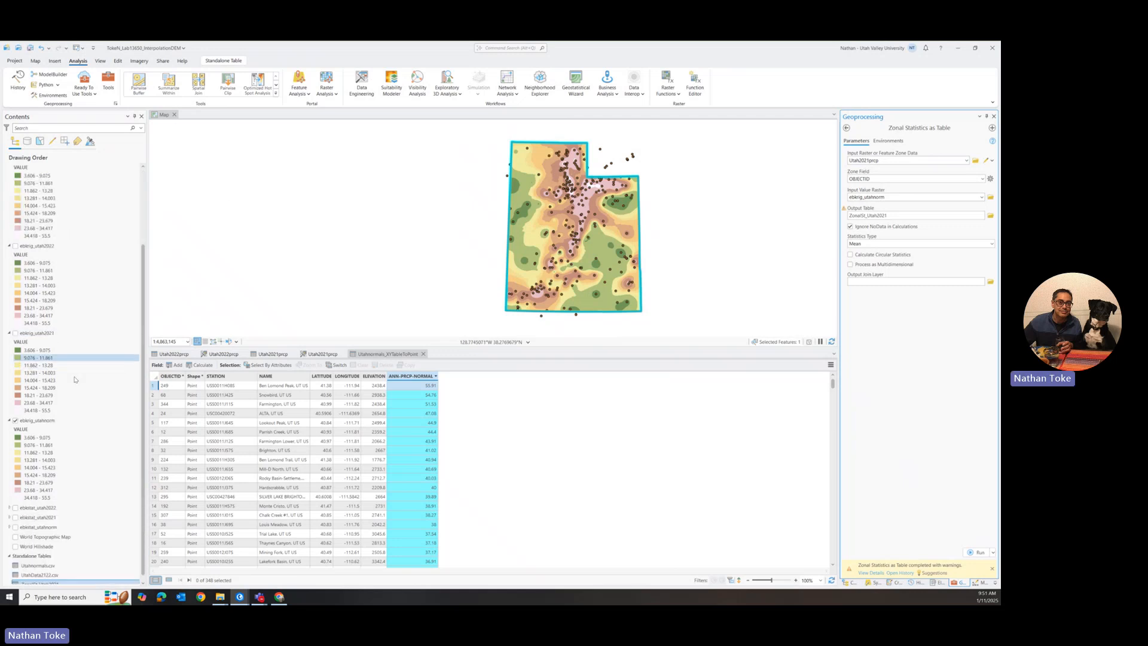
pyautogui.click(48, 579)
pyautogui.scroll(-3, 46, 563)
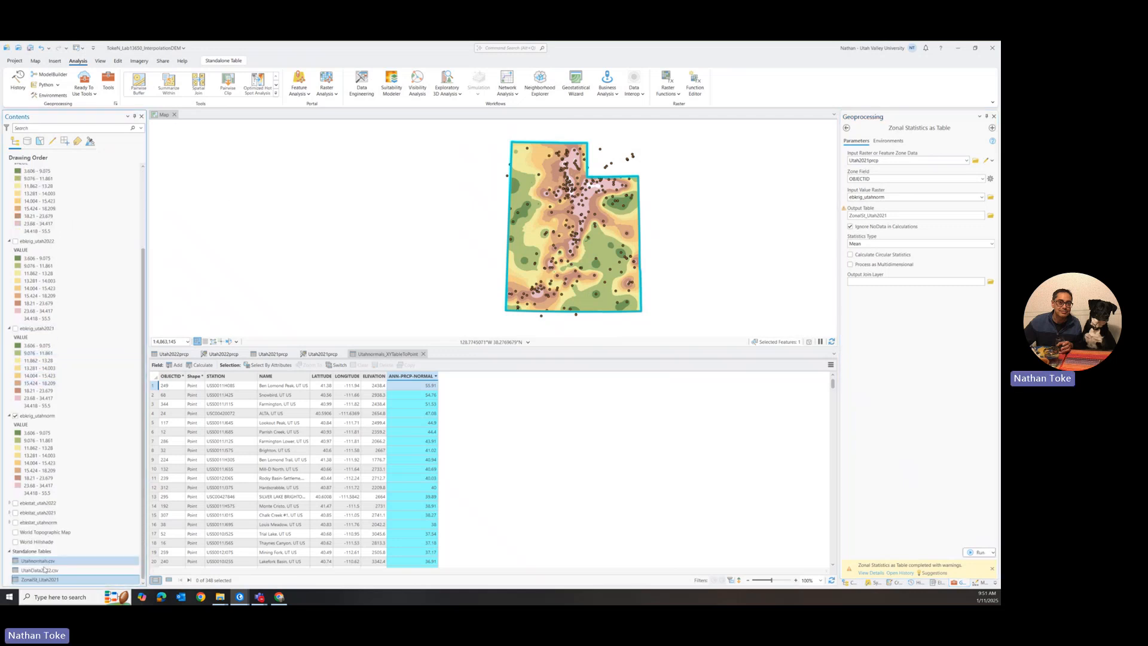
pyautogui.rightClick(45, 579)
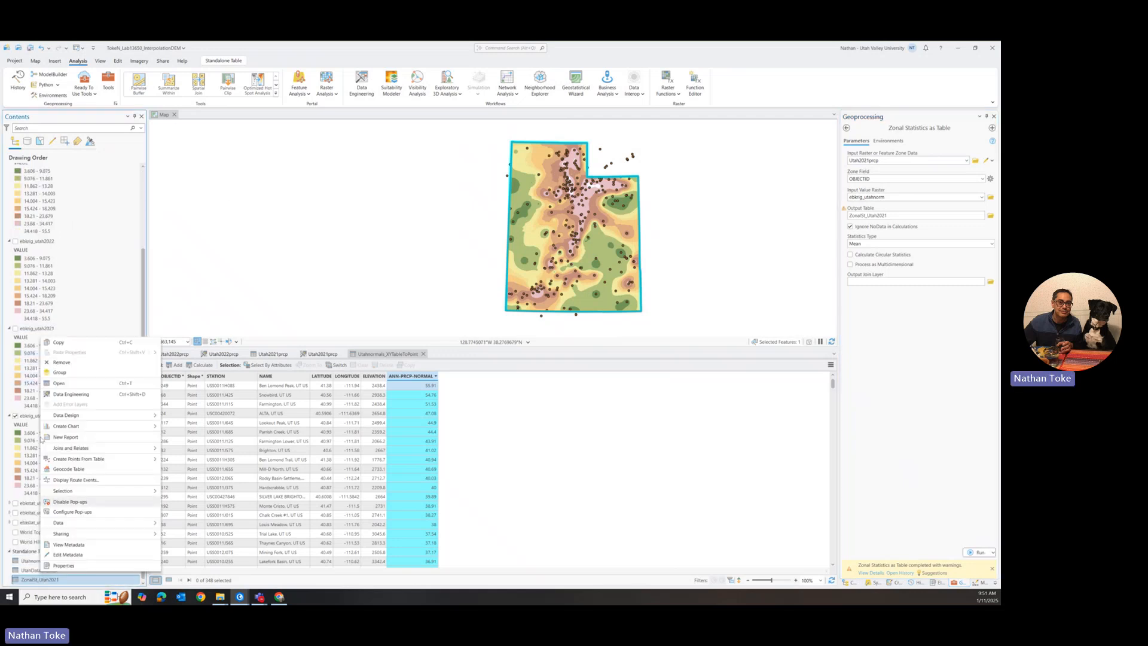
pyautogui.click(60, 383)
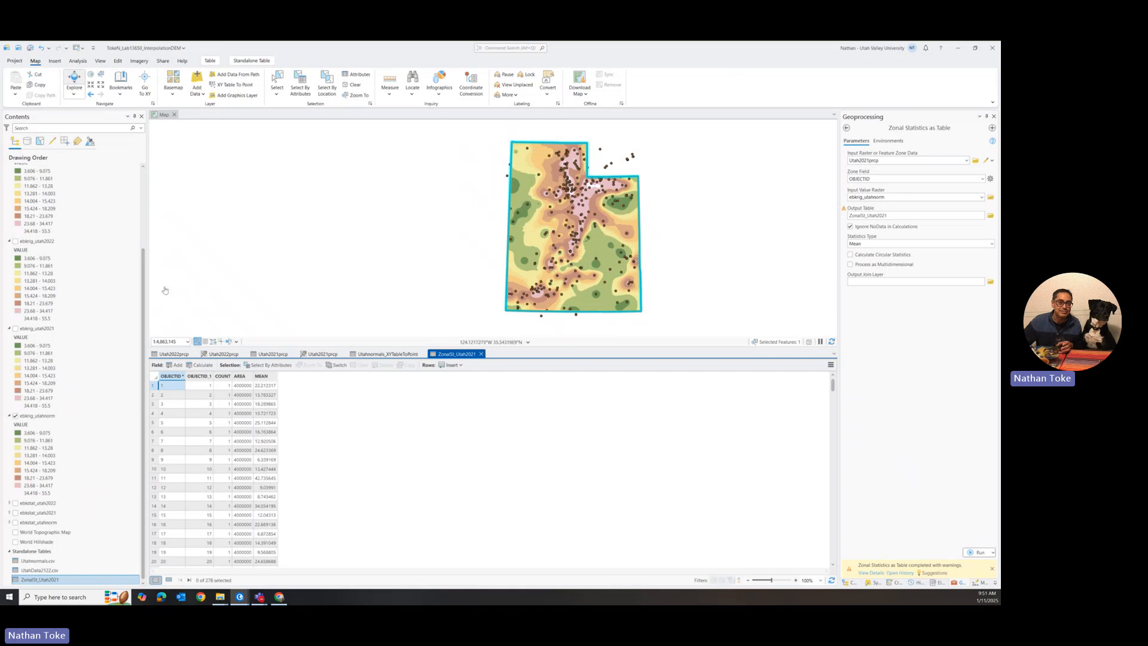
# - Show the Utah2021prcp stations on the map and start an Add Join on that layer
pyautogui.scroll(4, 75, 225)
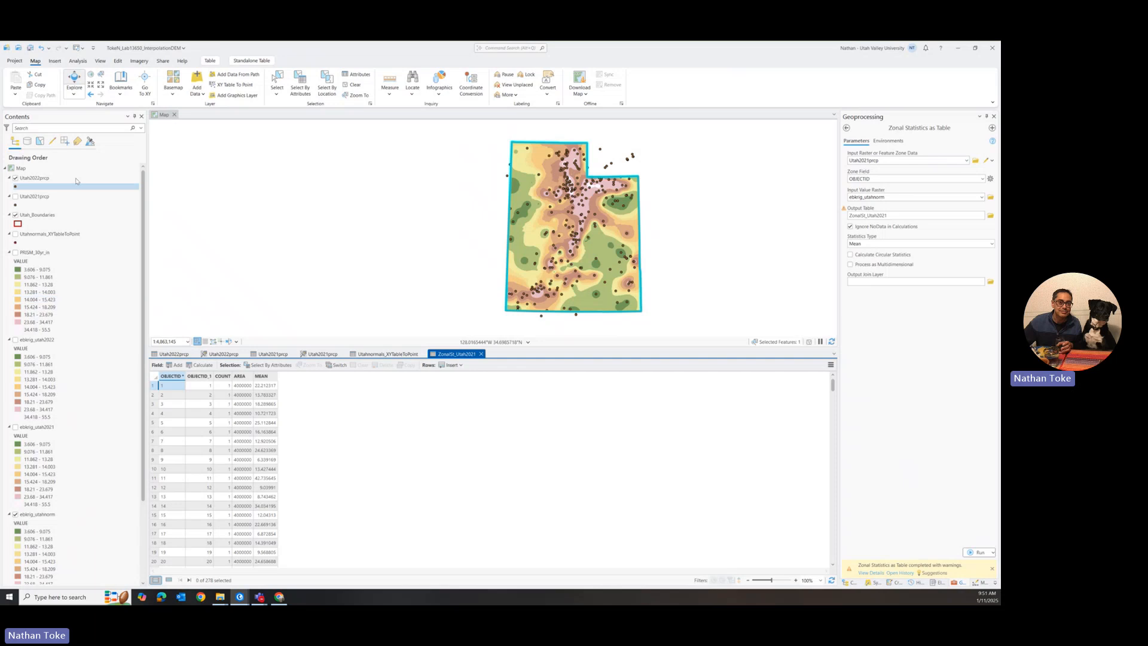
pyautogui.rightClick(40, 197)
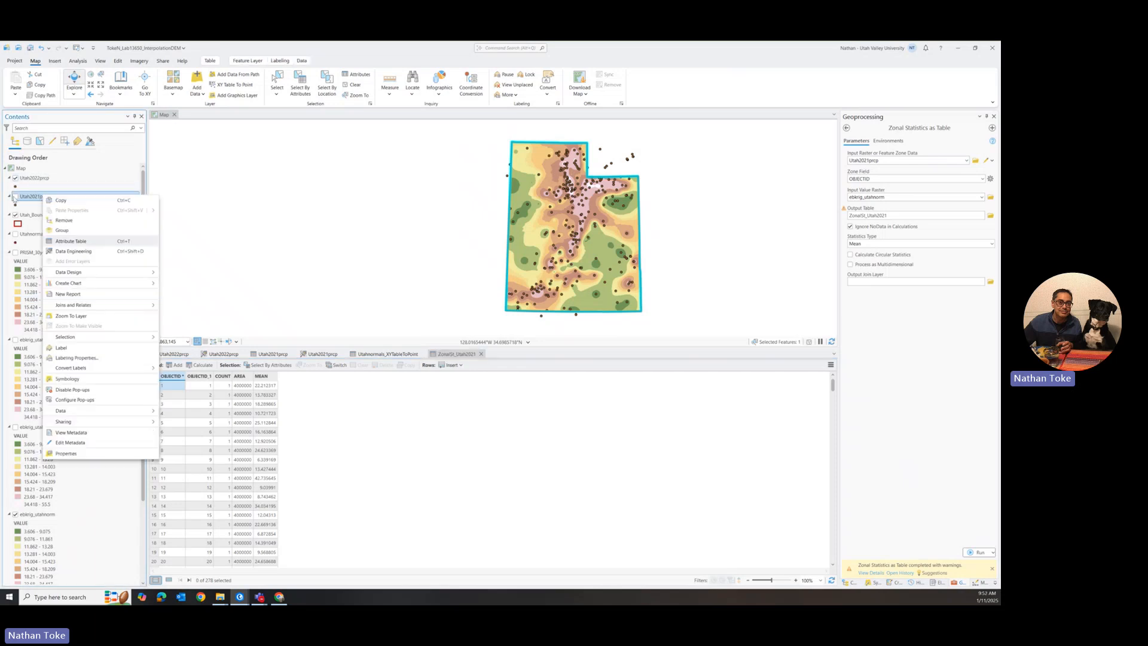
pyautogui.click(14, 197)
pyautogui.rightClick(39, 198)
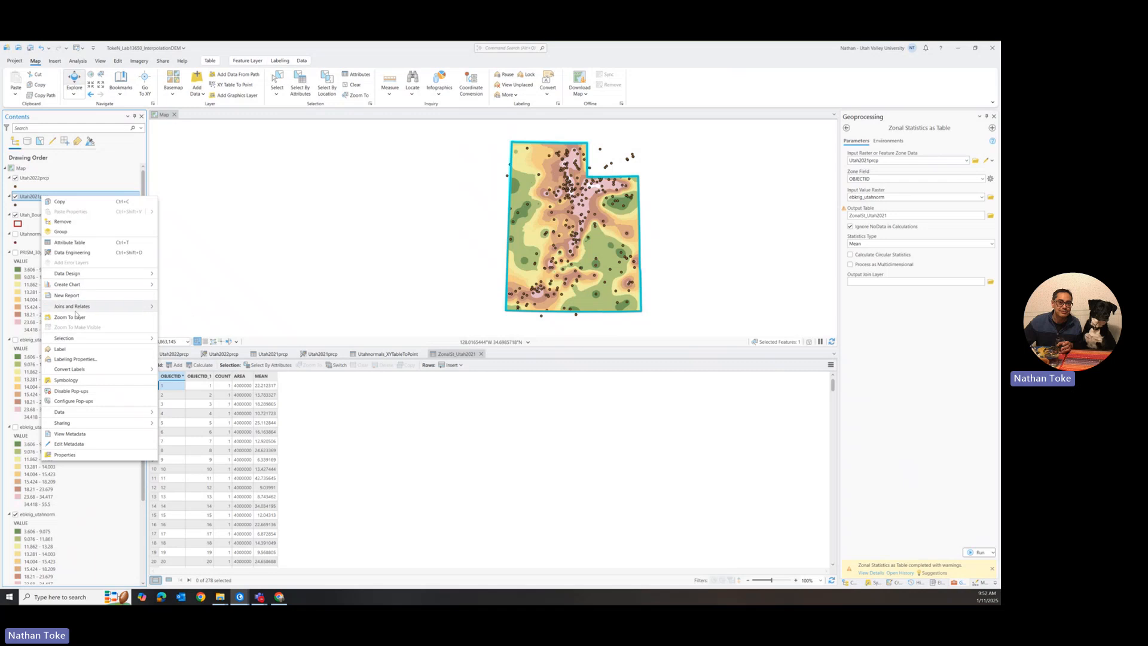
pyautogui.moveTo(120, 306)
pyautogui.click(178, 308)
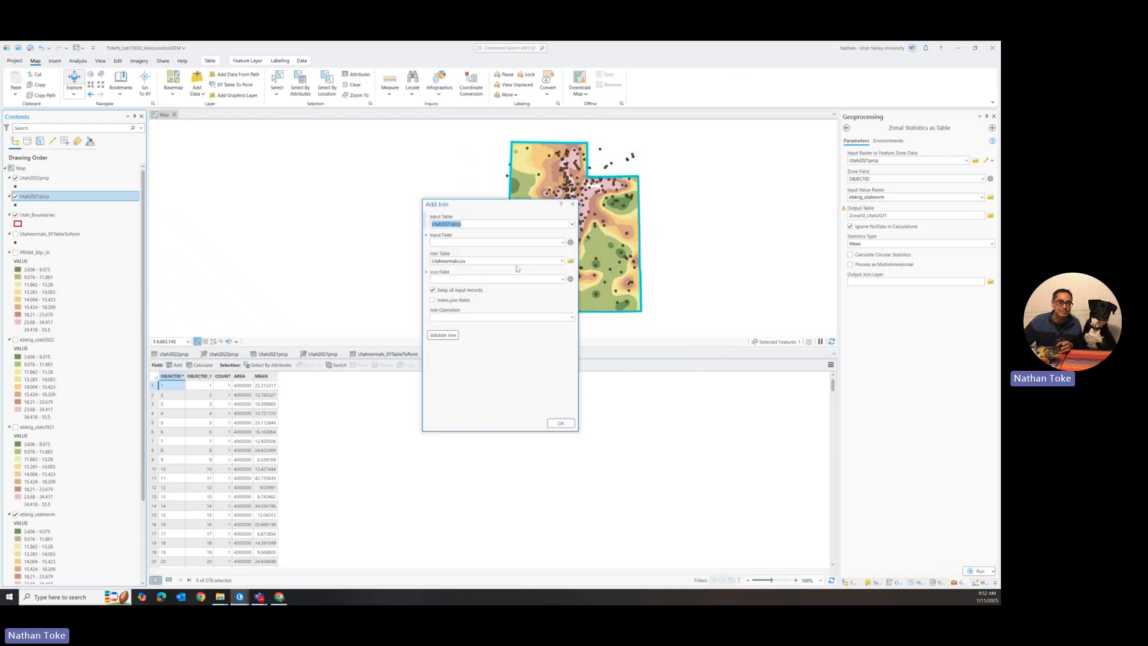
# - Join the ZonalSt_Utah2021 table to Utah2021prcp, using OBJECTID as both the input field and the join field
pyautogui.click(562, 242)
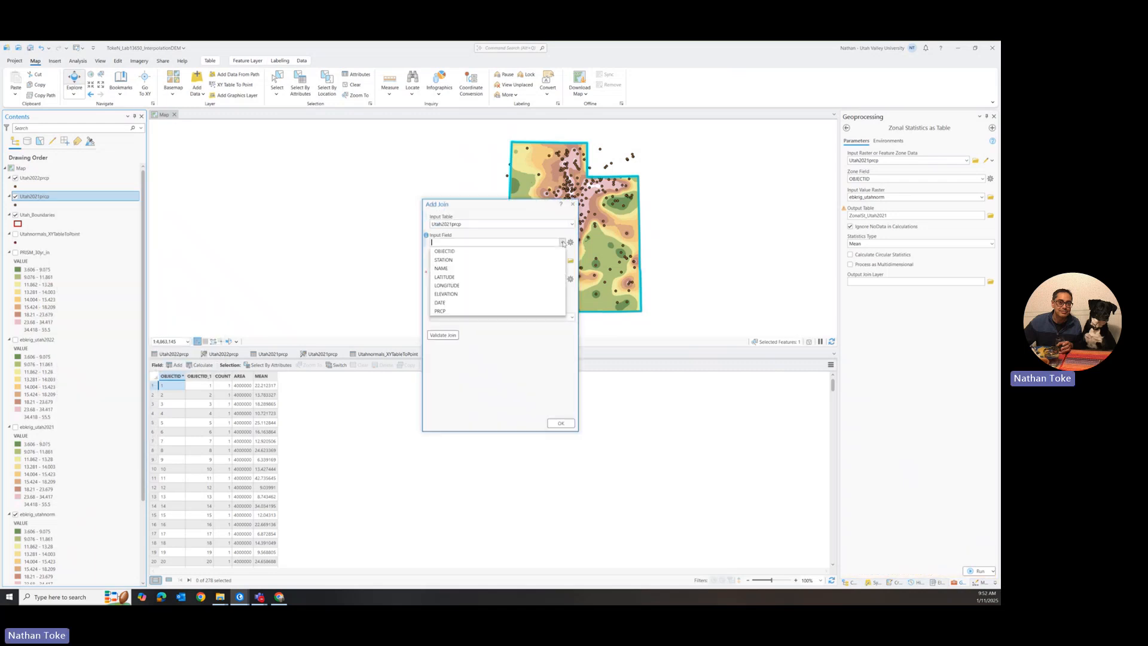
pyautogui.click(500, 252)
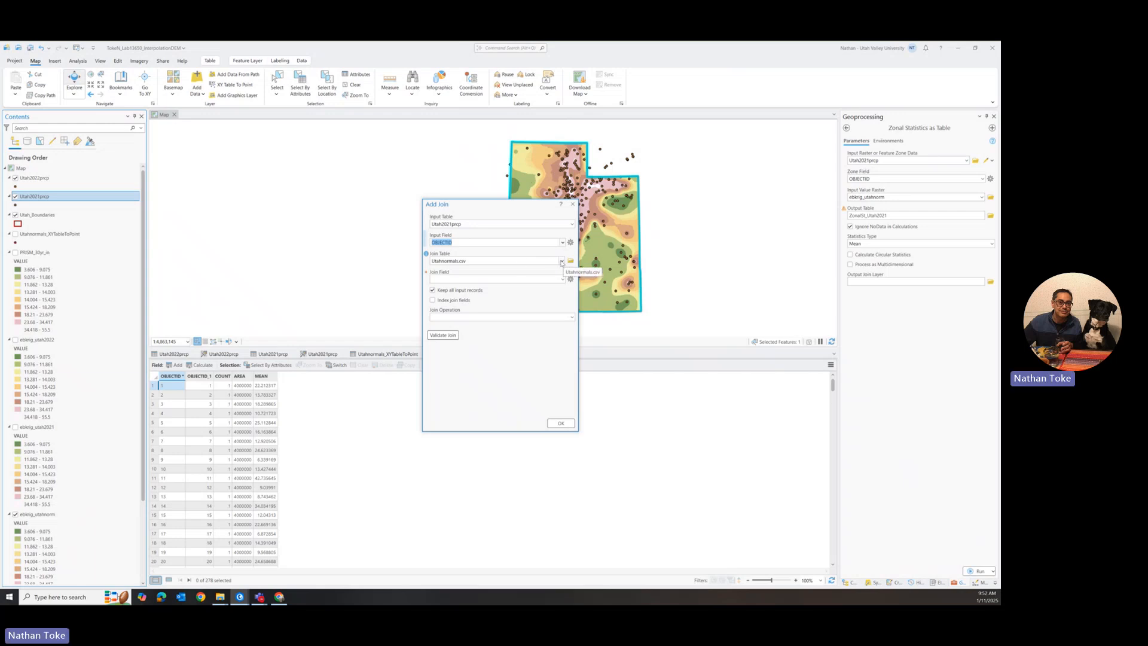
pyautogui.scroll(-3, 72, 476)
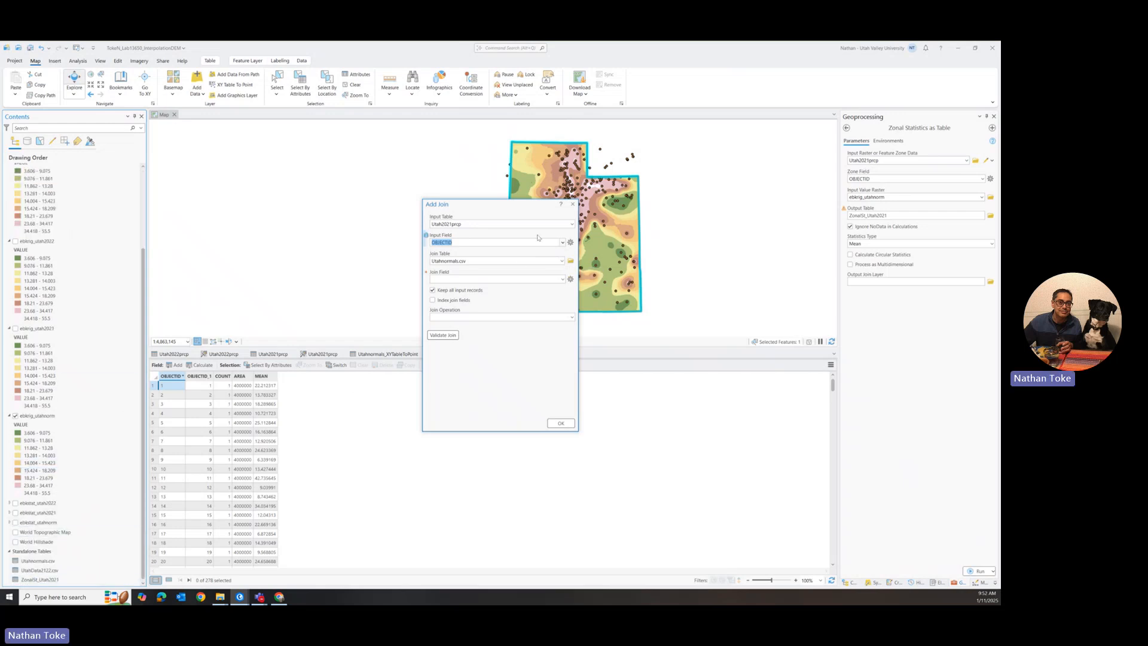
pyautogui.click(561, 261)
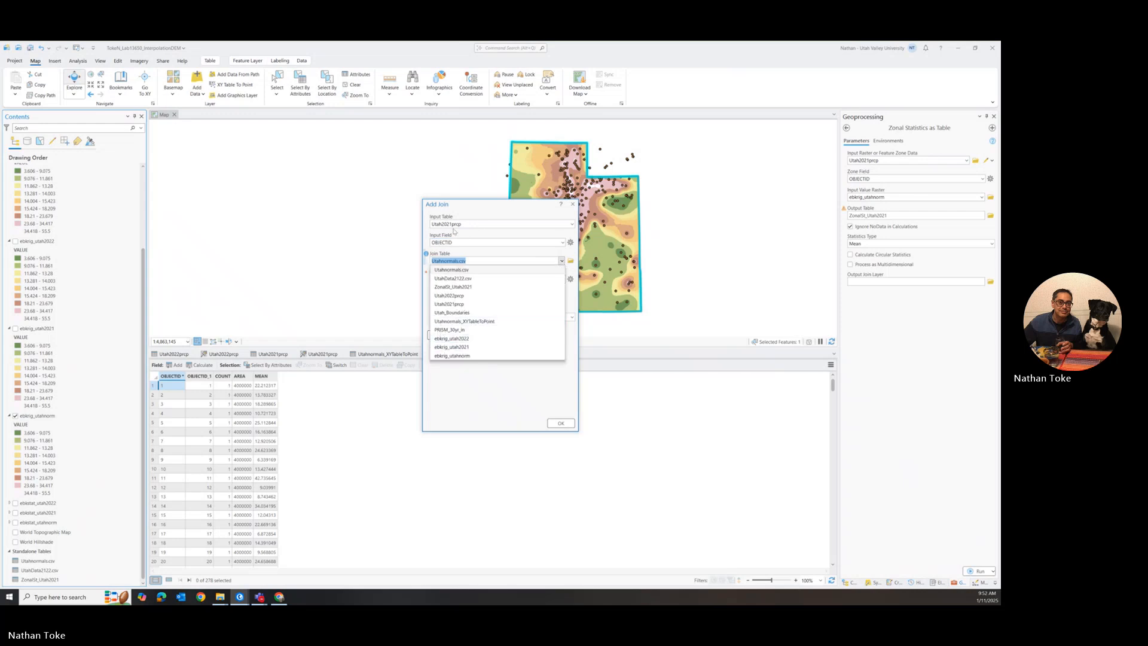
pyautogui.click(508, 252)
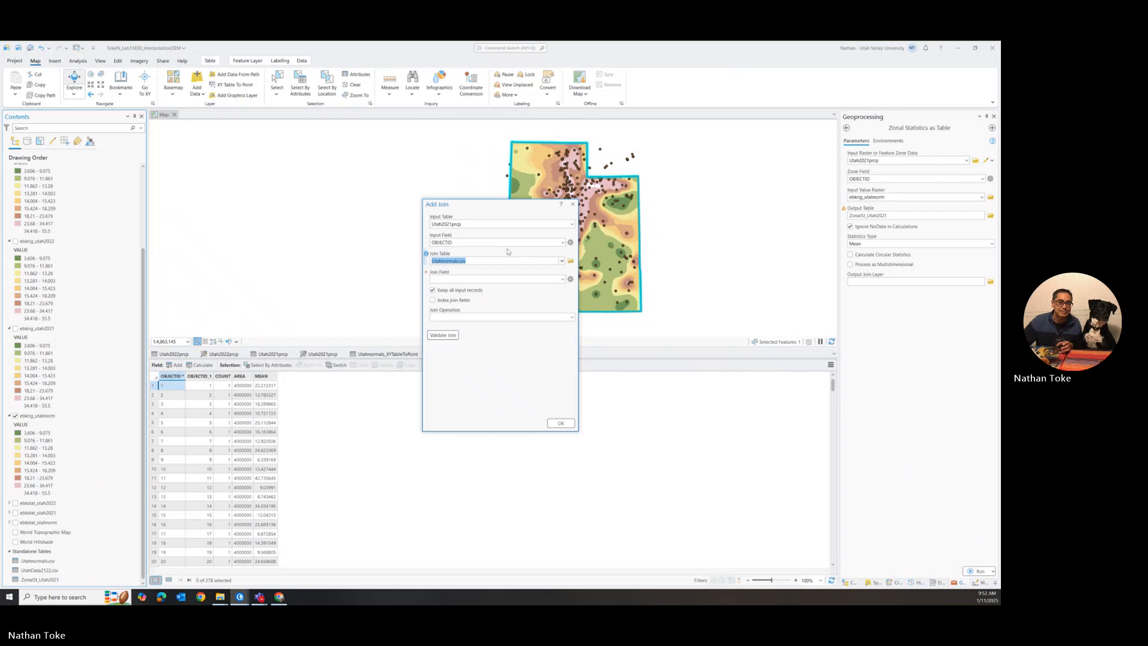
pyautogui.click(571, 225)
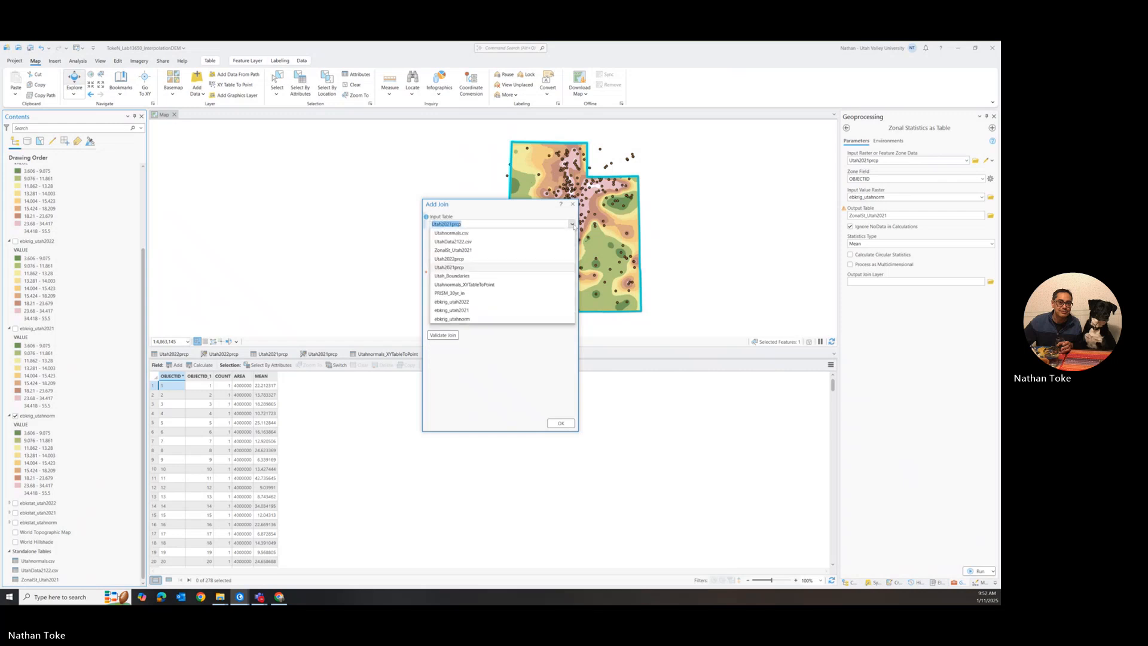
pyautogui.click(470, 213)
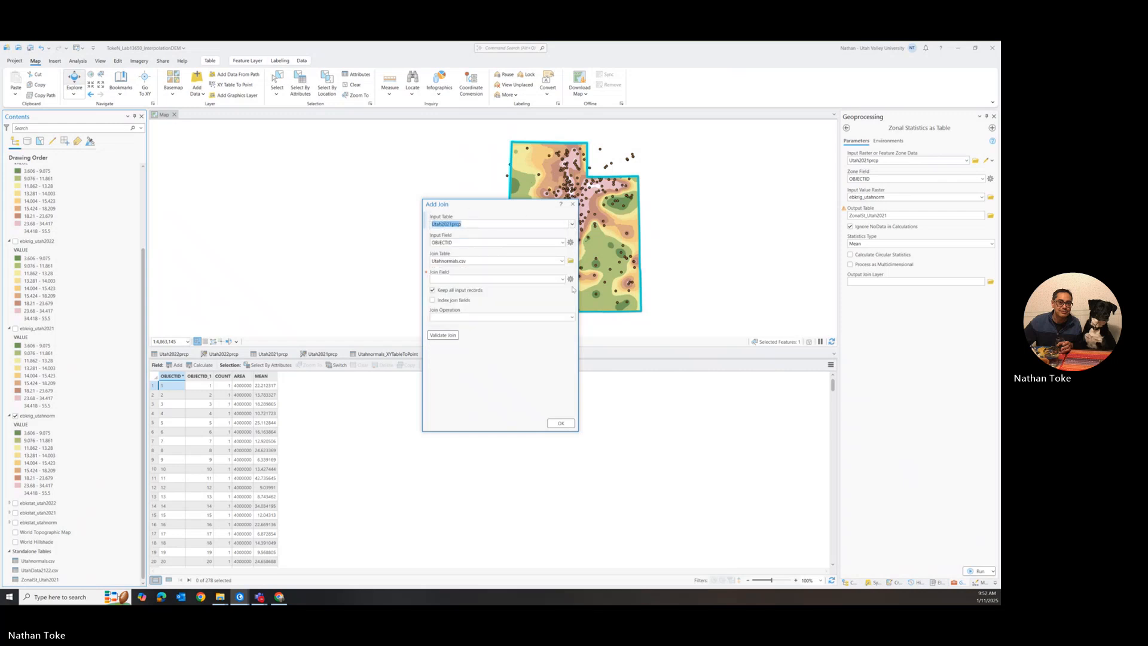
pyautogui.click(562, 262)
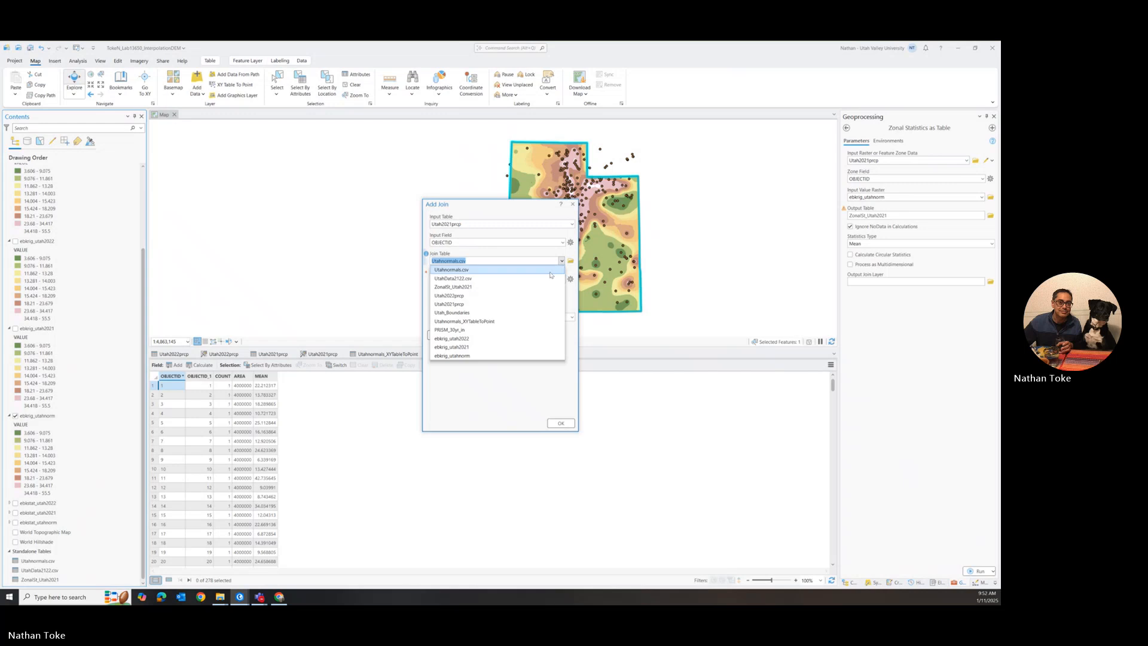
pyautogui.click(452, 287)
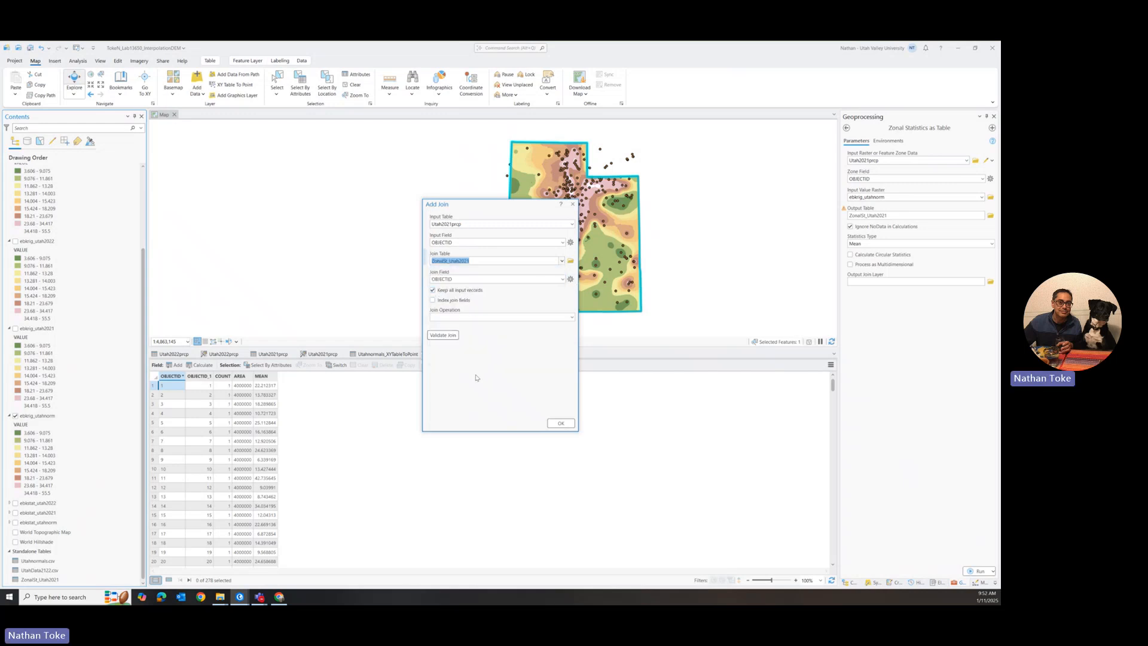
pyautogui.click(558, 424)
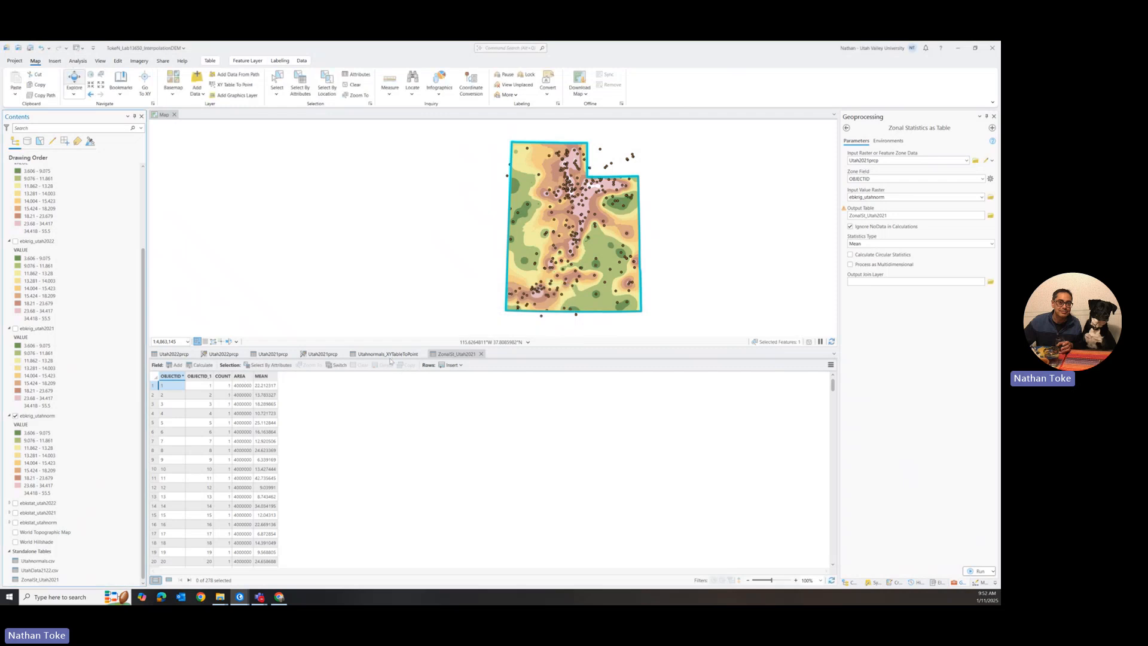
# - View the joined Utah2021prcp attribute table to compare the PRCP and MEAN fields for each station
pyautogui.click(217, 355)
pyautogui.click(273, 354)
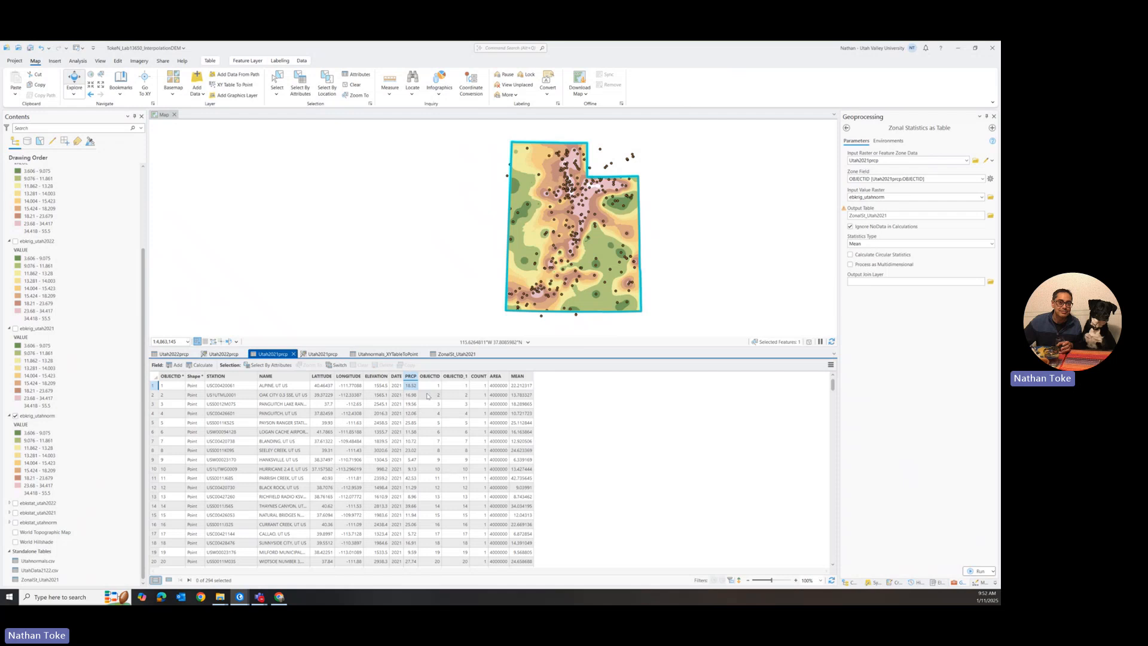
pyautogui.scroll(5, 49, 210)
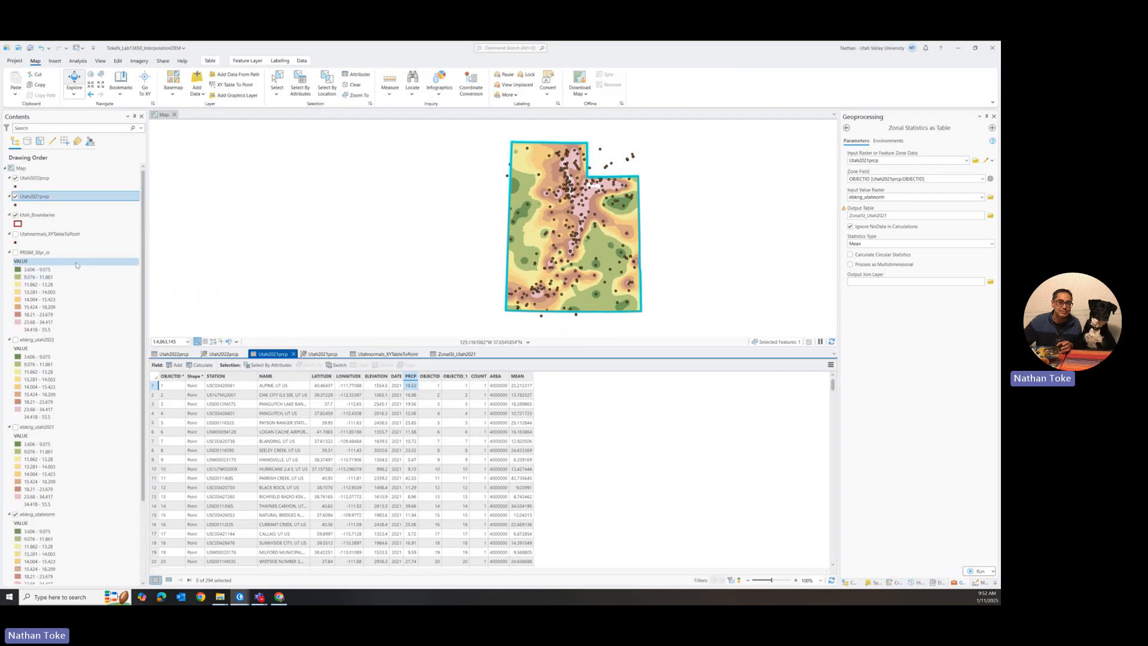
pyautogui.rightClick(48, 197)
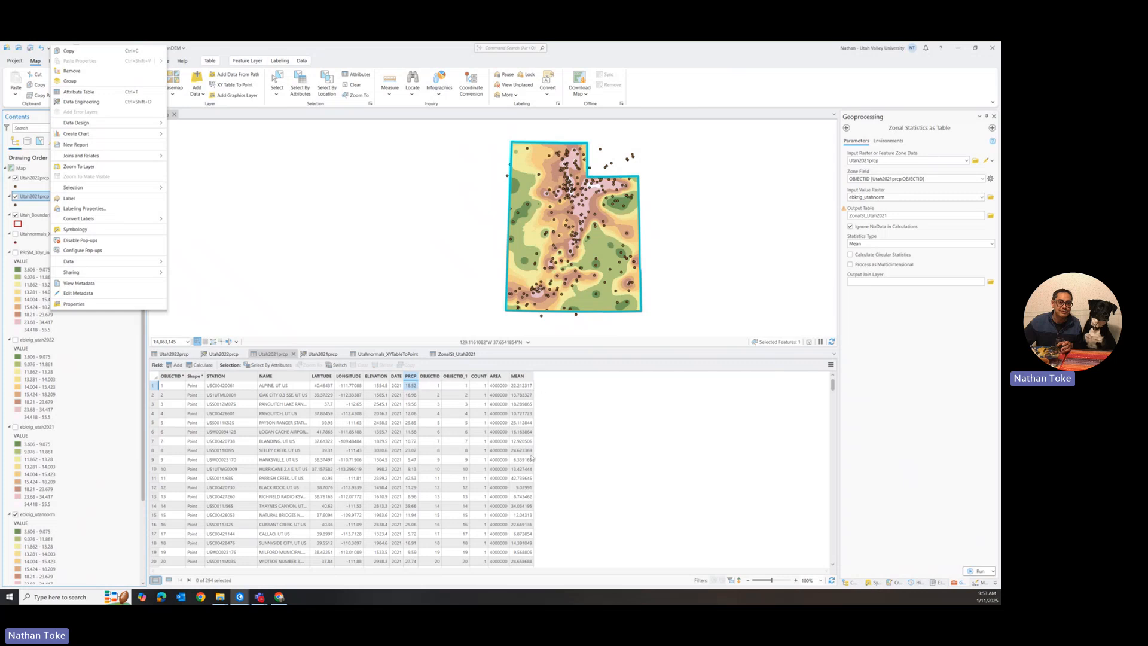
pyautogui.click(376, 281)
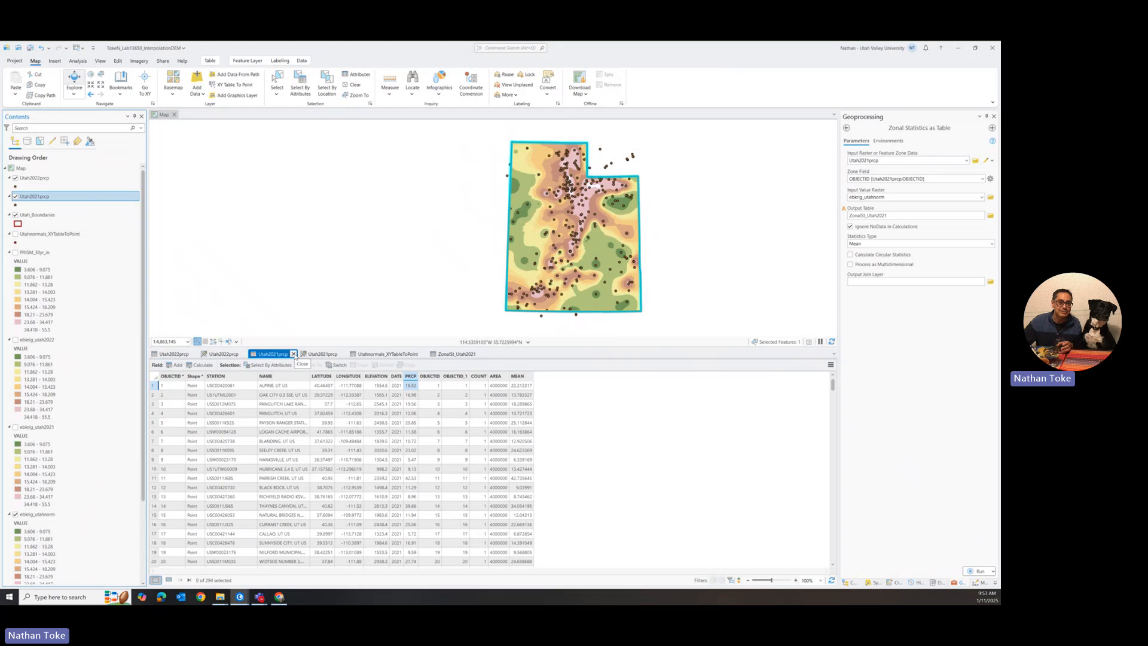
# - Open the Spatial Analyst Raster Calculator and hide the Utah2021prcp and Utah2022prcp station layers on the map
pyautogui.click(847, 130)
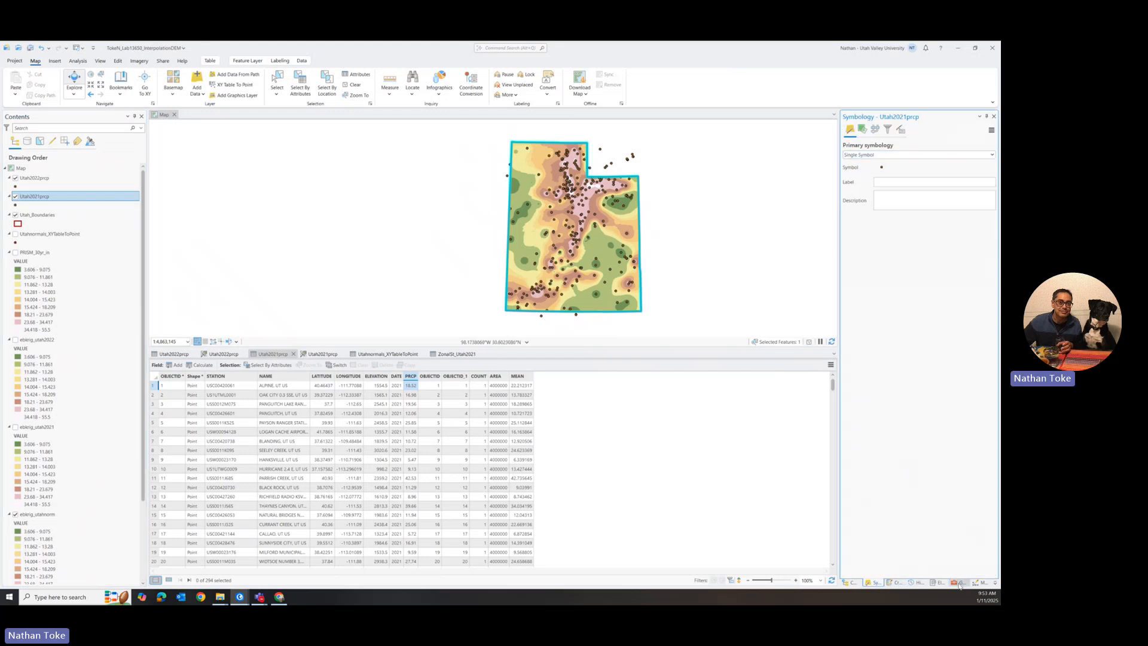
pyautogui.click(959, 583)
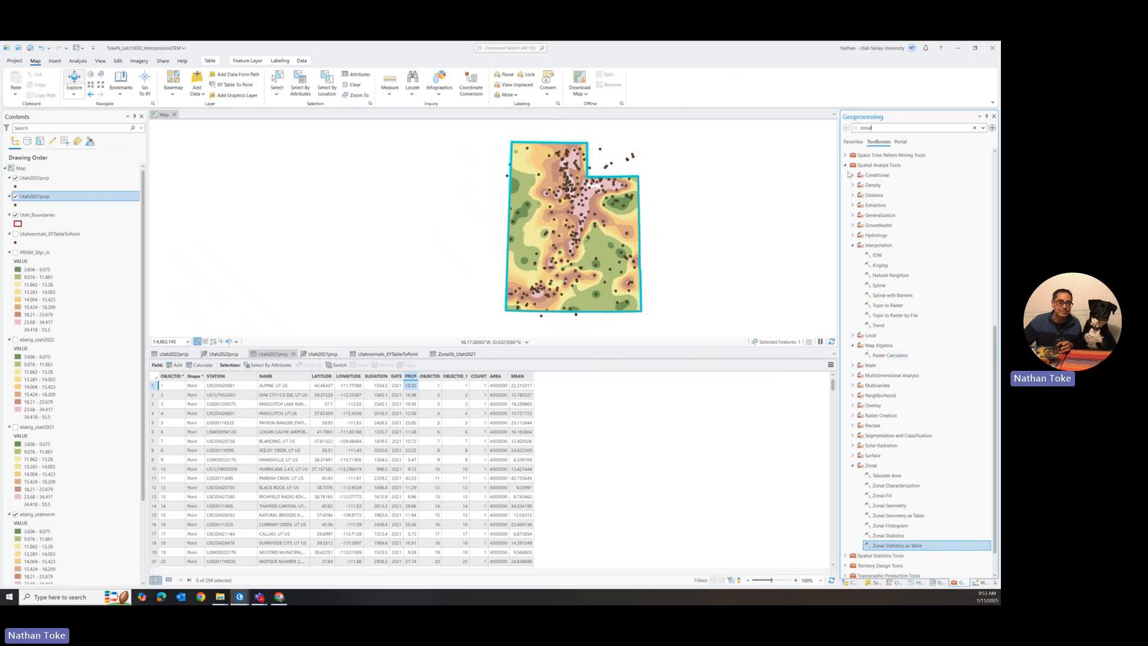
pyautogui.click(854, 246)
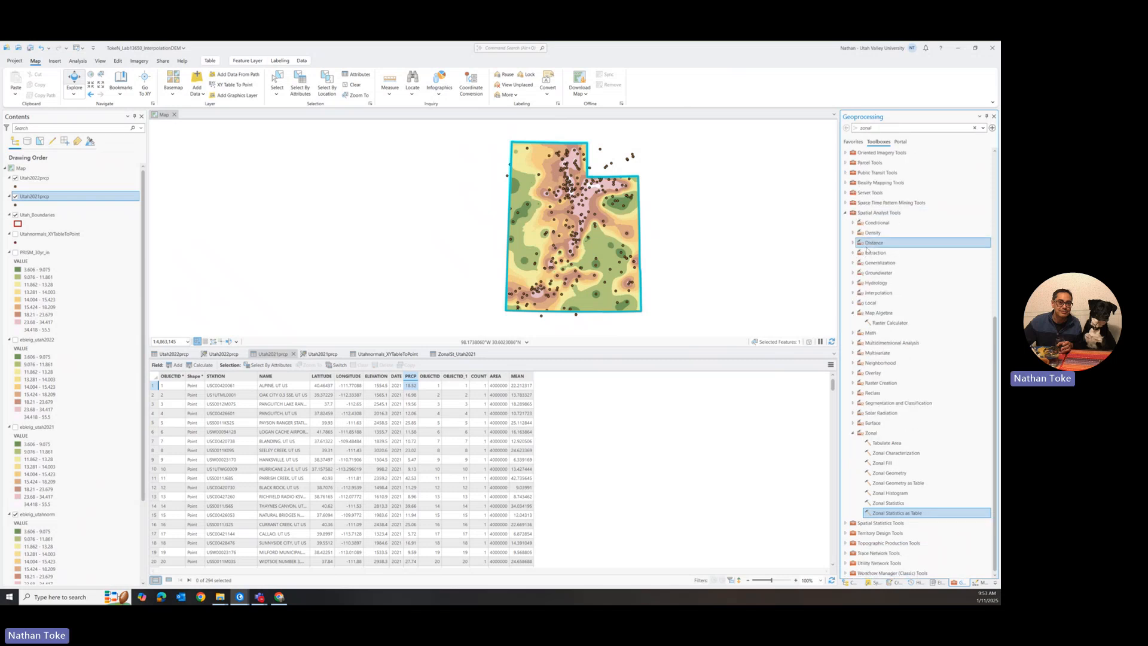
pyautogui.click(889, 324)
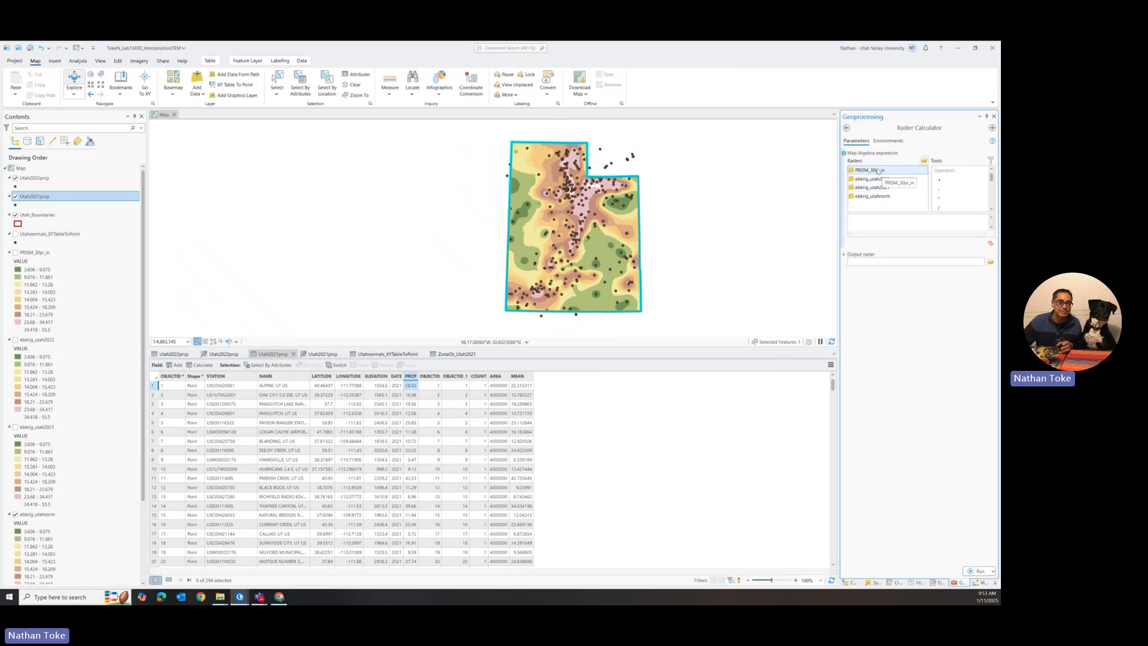
pyautogui.click(15, 196)
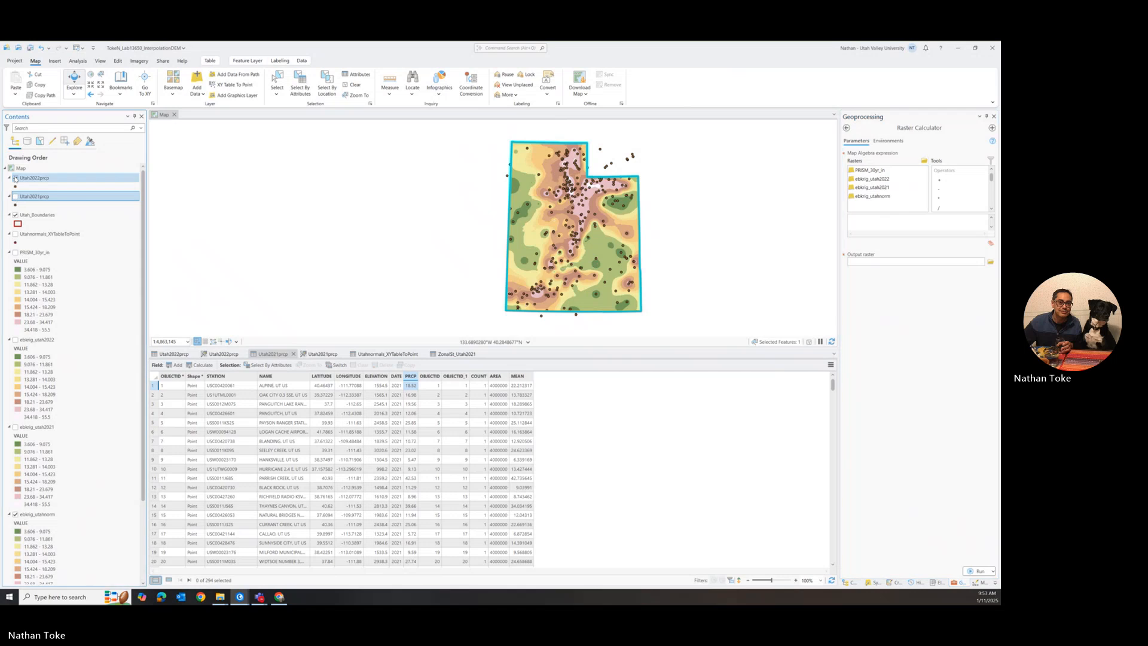
pyautogui.click(14, 178)
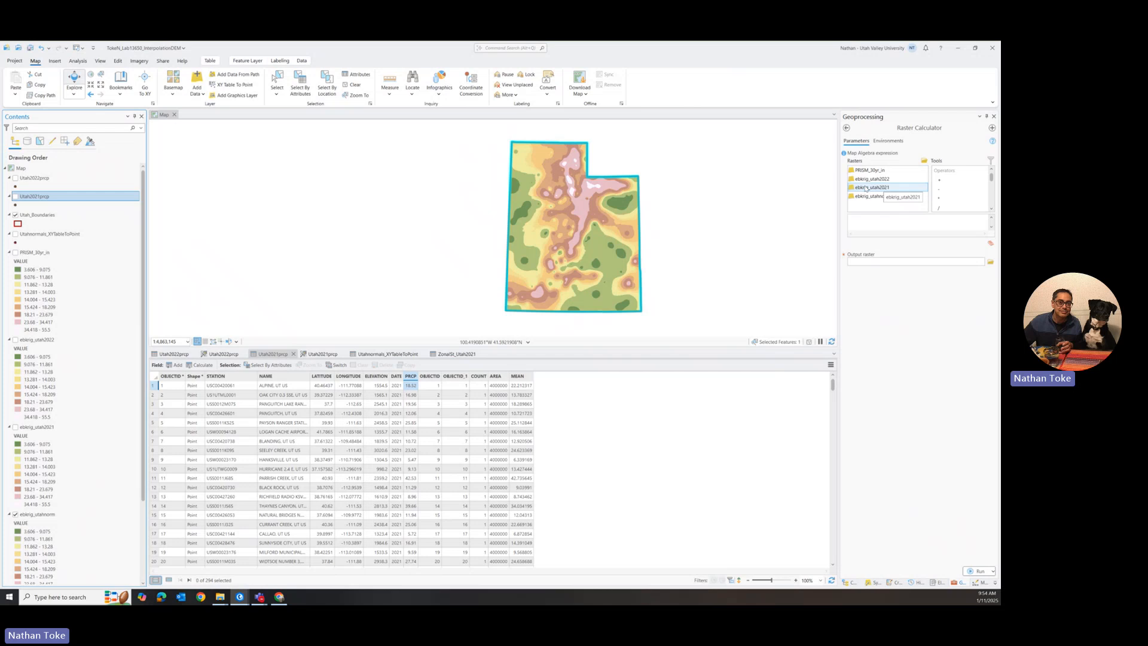
# - Build a map algebra expression that subtracts PRISM_30yr_in from ebkrig_utah2021
pyautogui.doubleClick(865, 188)
pyautogui.doubleClick(945, 190)
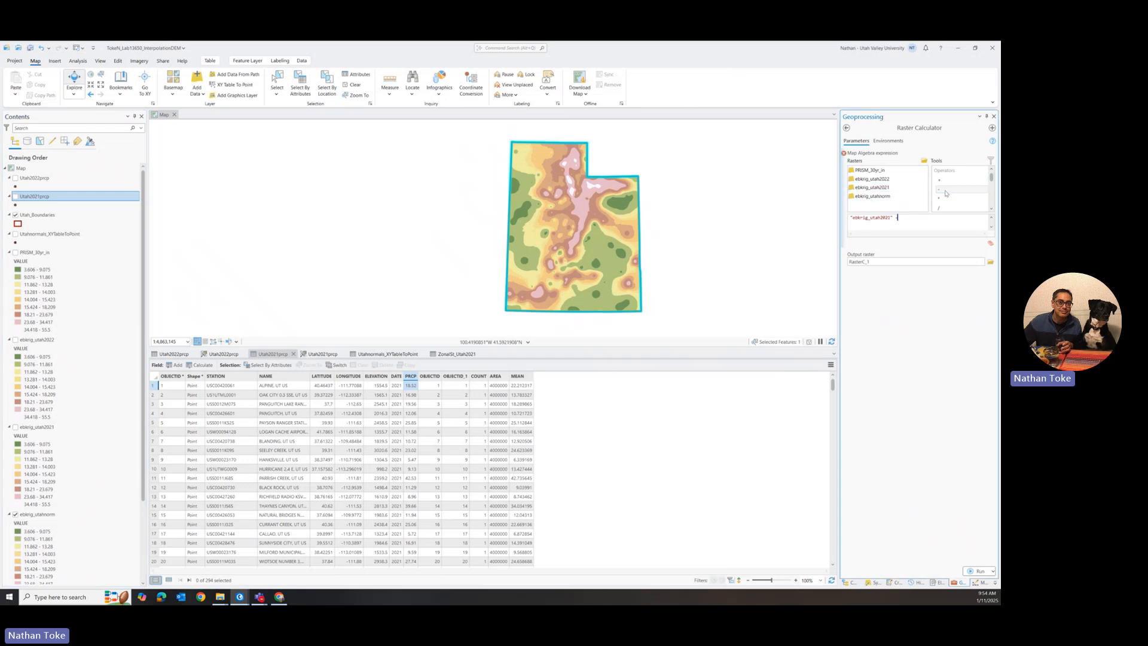
pyautogui.doubleClick(872, 171)
# - Try to run the raster subtraction with the output raster named 2021diffPrism
pyautogui.click(877, 262)
pyautogui.doubleClick(963, 263)
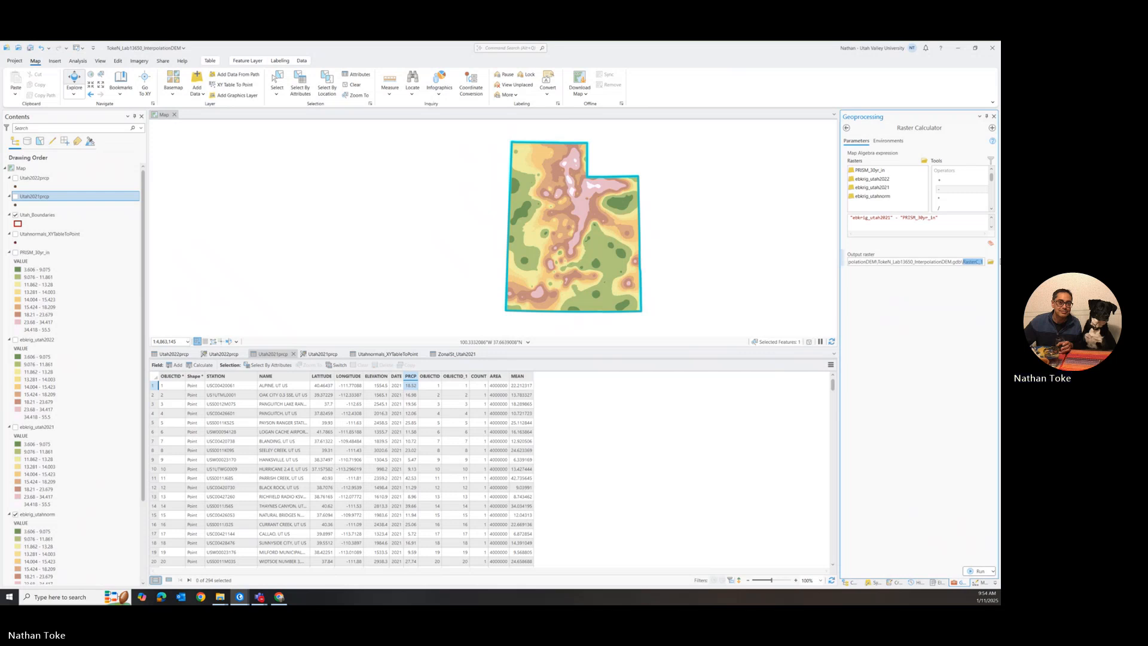
pyautogui.write('2021')
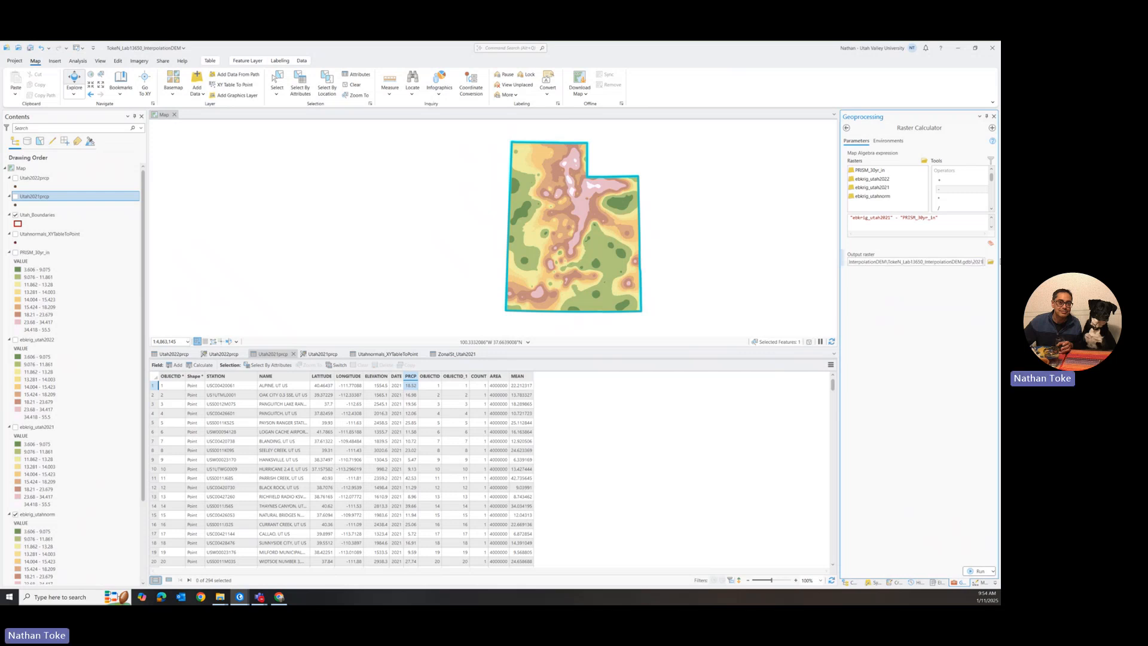
pyautogui.write('diffPrism')
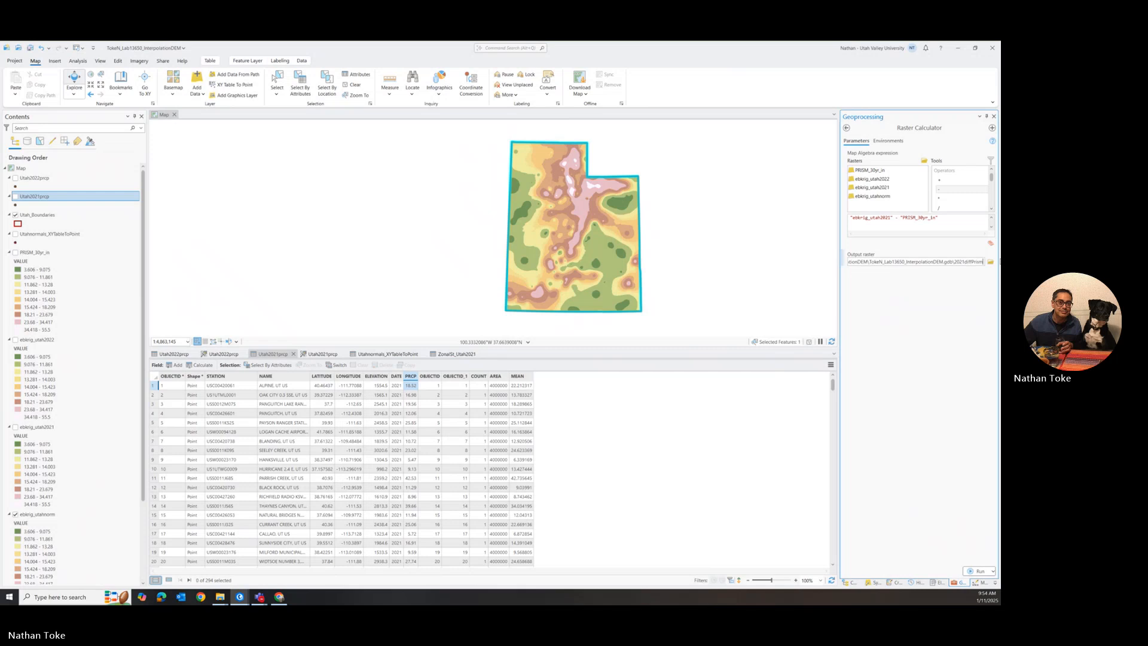
pyautogui.click(979, 572)
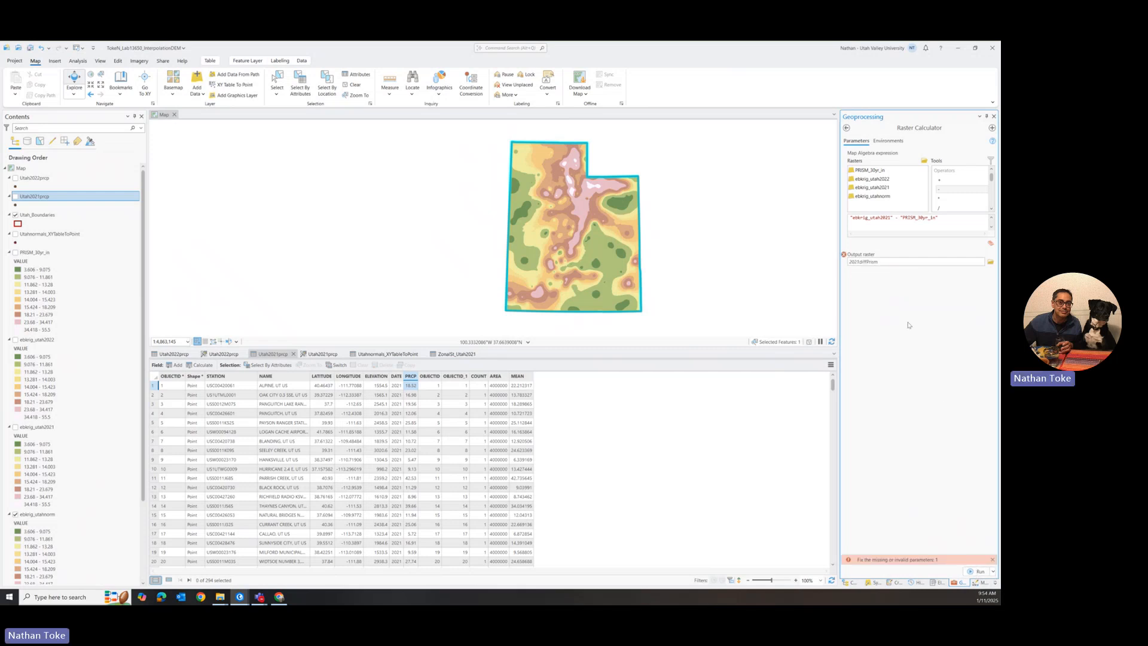
# - Name the output raster Diff2021Prism and run the Raster Calculator
pyautogui.click(880, 264)
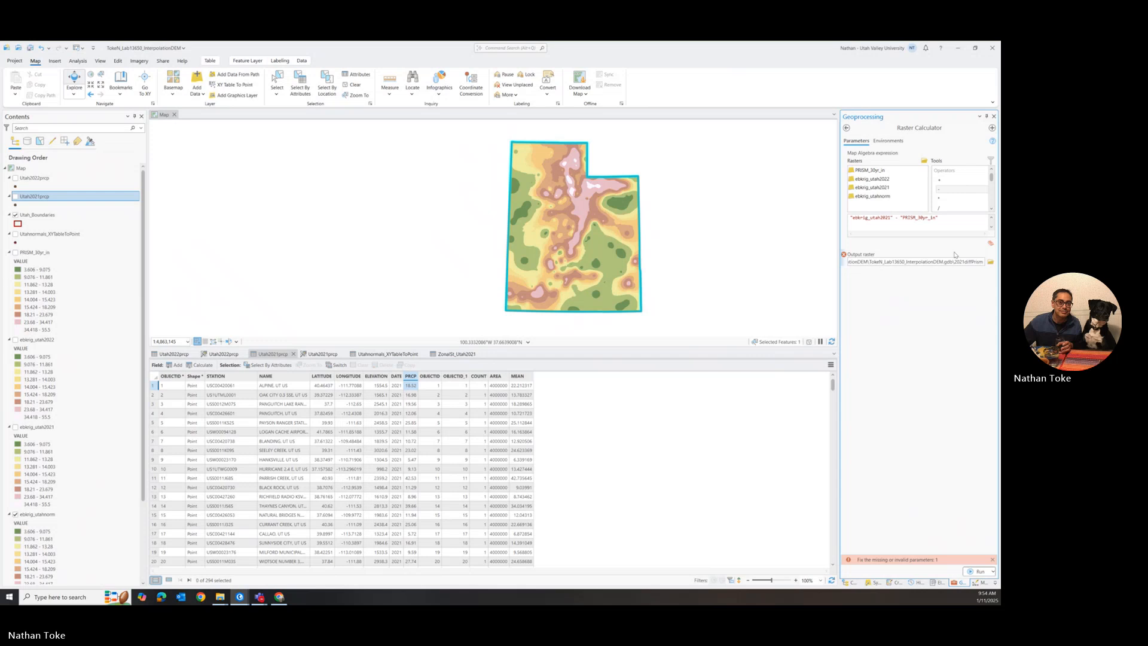
pyautogui.moveTo(955, 262); pyautogui.dragTo(983, 262)
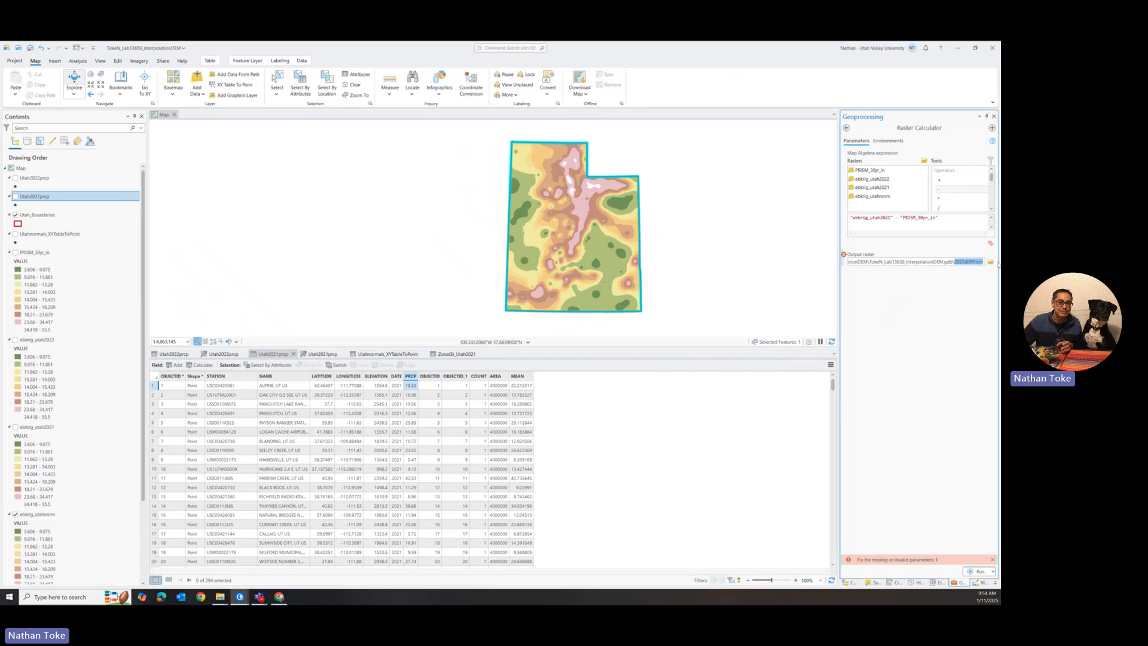
pyautogui.write('Diff2021Prism')
pyautogui.click(978, 571)
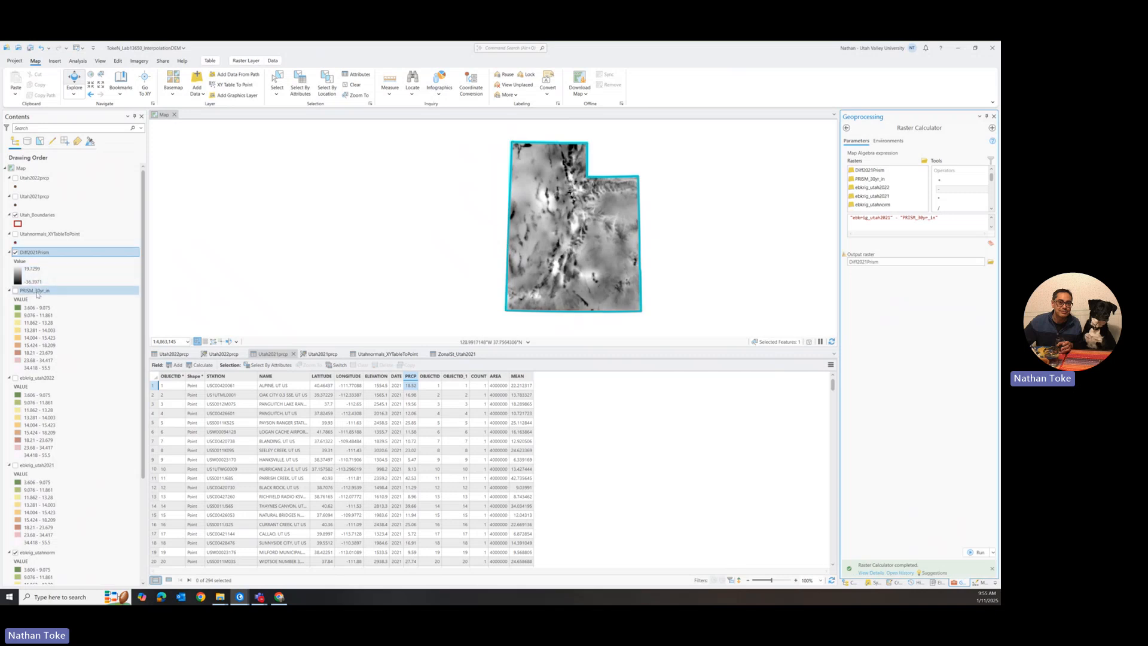
# - Symbolize Diff2021Prism with the green-yellow-red color scheme and invert it so that high values are green
pyautogui.rightClick(30, 253)
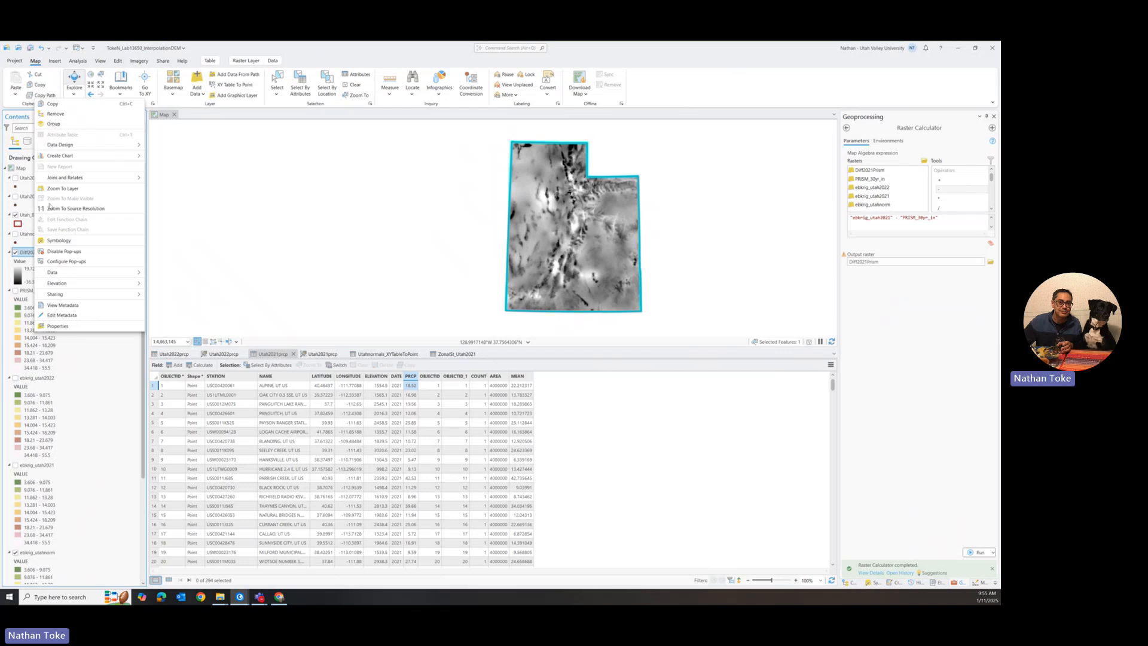
pyautogui.click(59, 240)
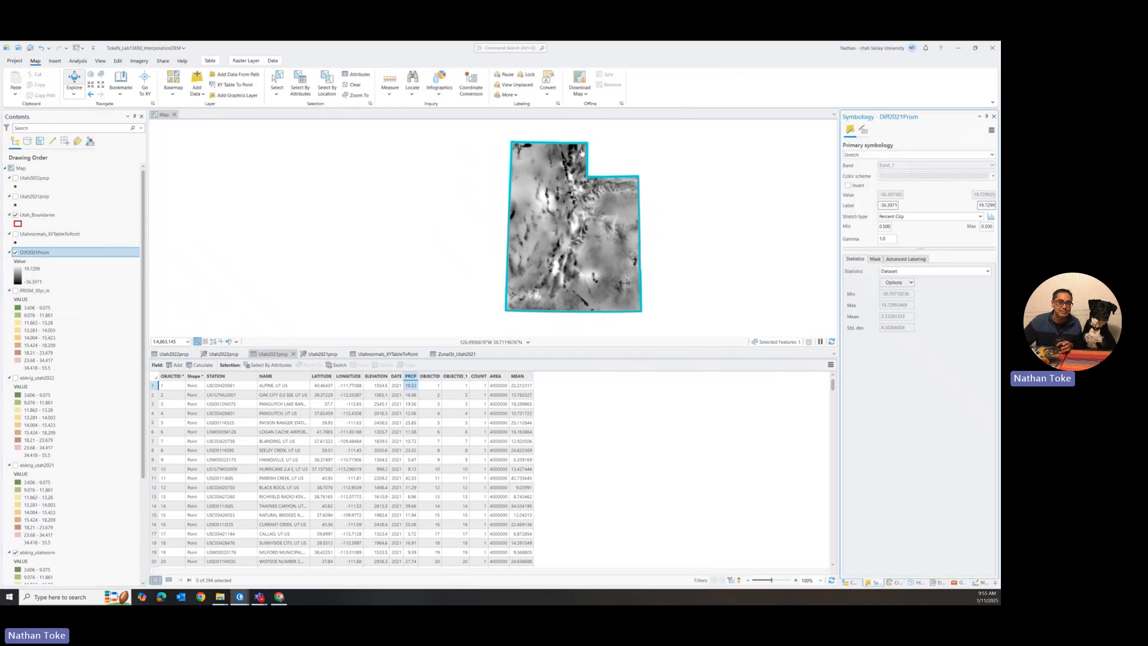
pyautogui.click(993, 177)
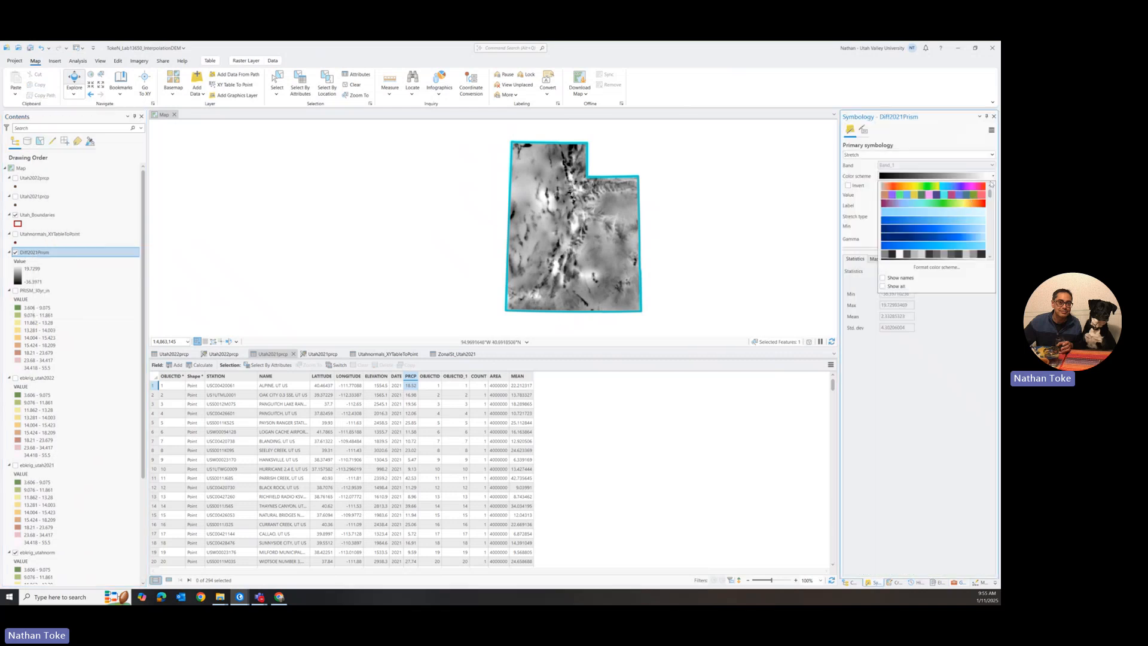
pyautogui.click(994, 177)
pyautogui.click(995, 177)
pyautogui.scroll(-4, 972, 225)
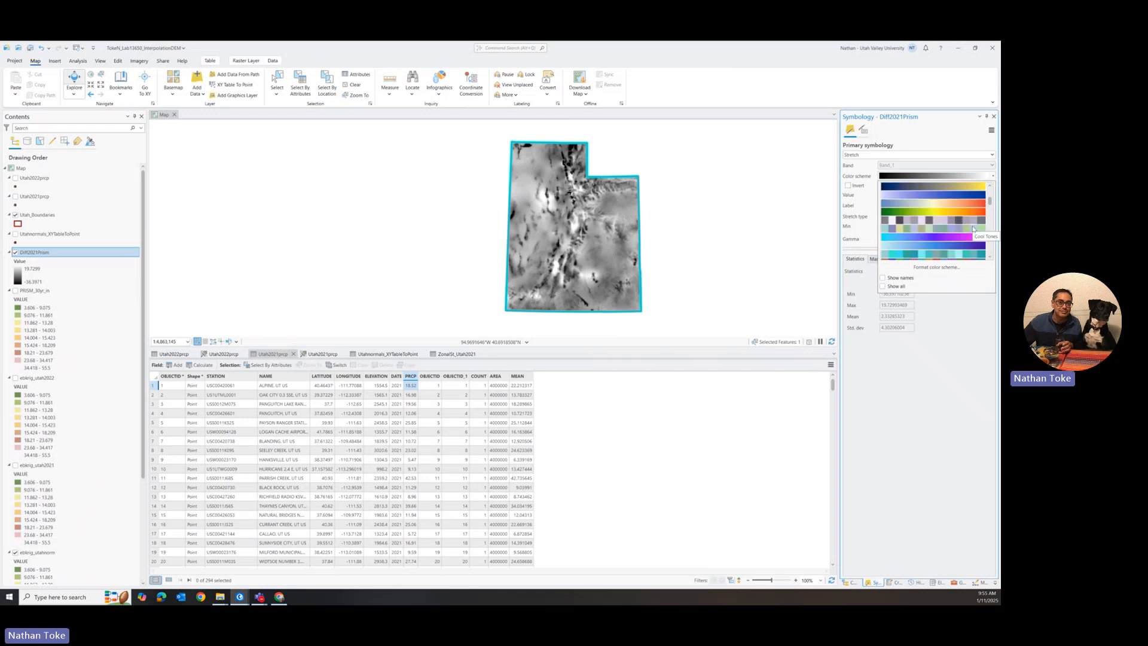
pyautogui.click(942, 212)
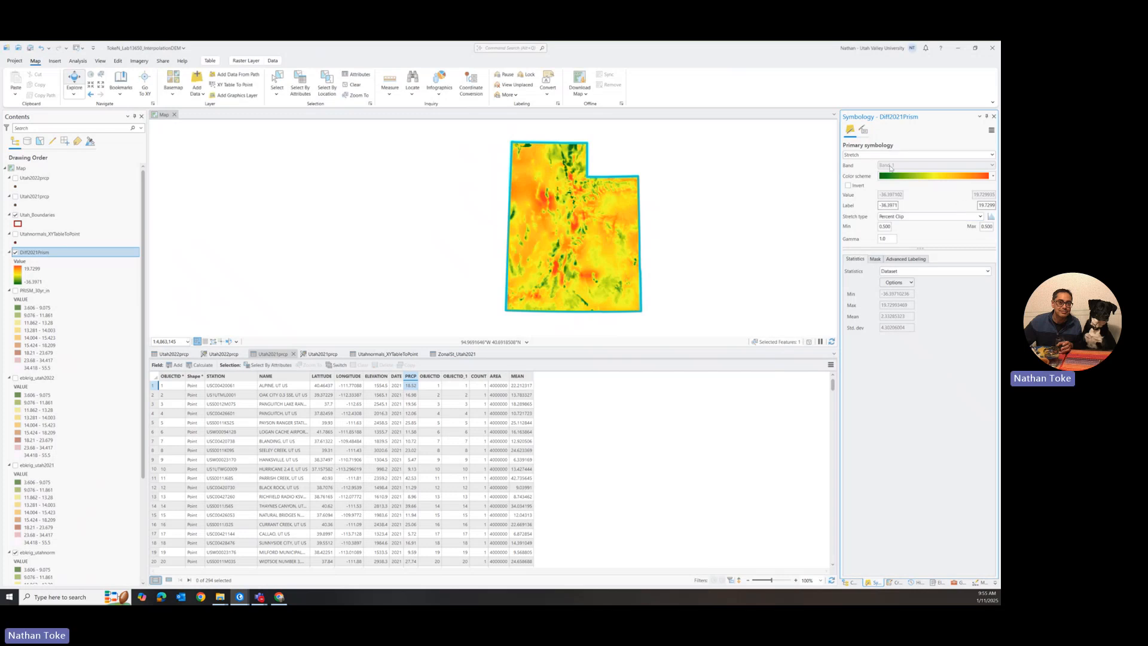
pyautogui.click(849, 186)
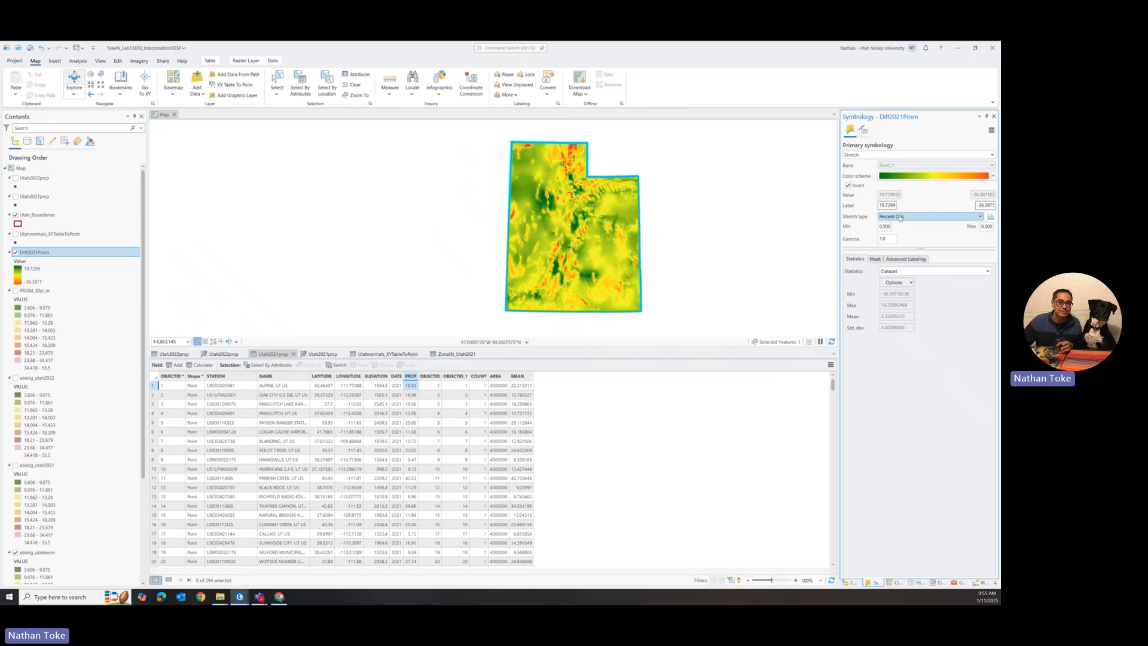
# - Switch the Diff2021Prism symbology to Classify and show its histogram with the statistics
pyautogui.click(903, 154)
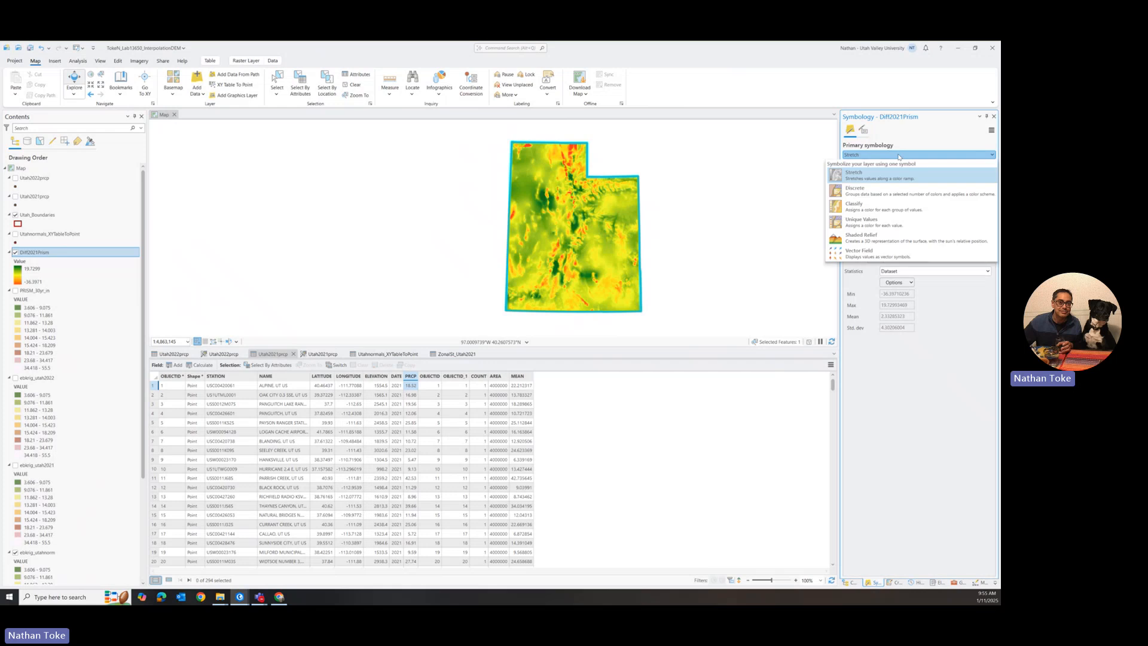
pyautogui.click(871, 210)
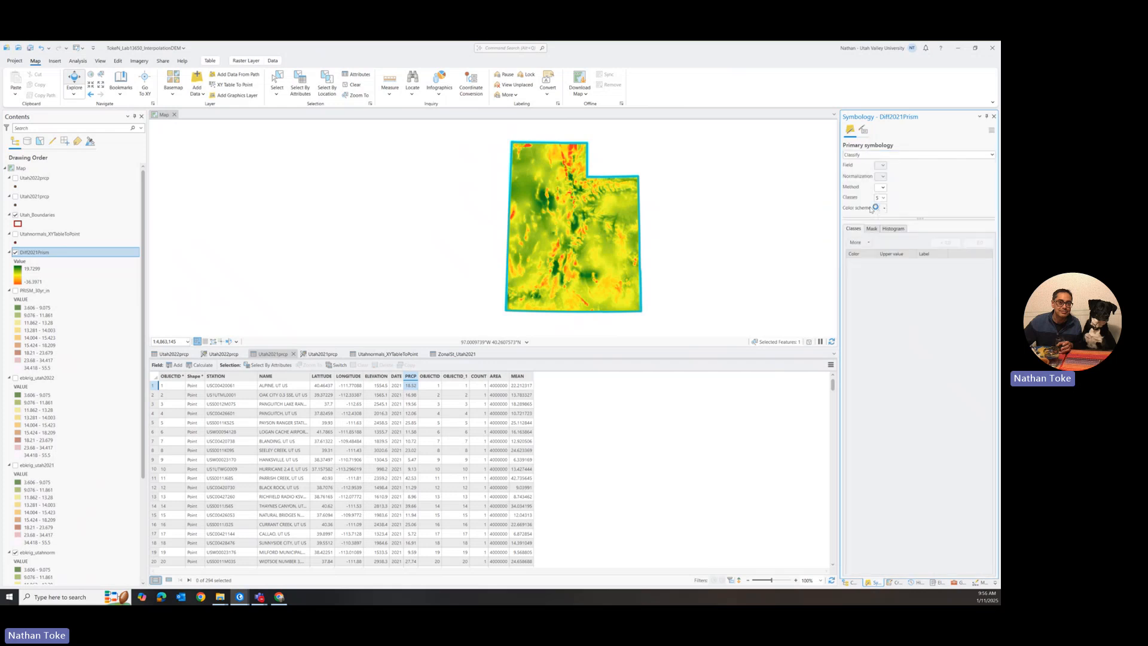
pyautogui.click(894, 229)
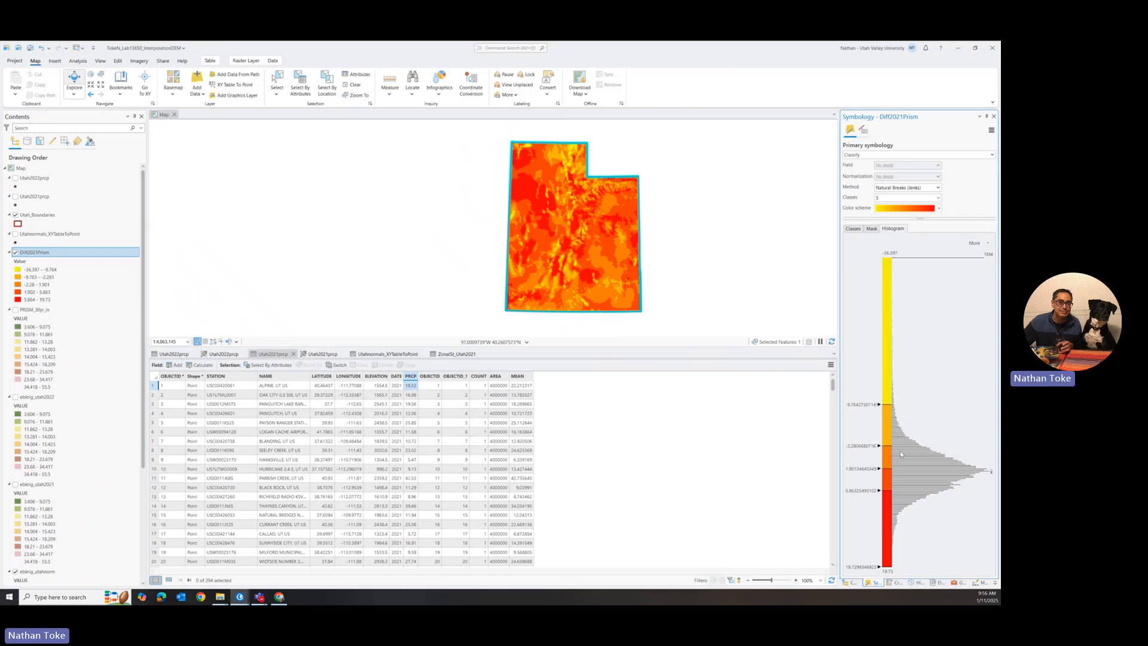
pyautogui.click(975, 243)
pyautogui.click(977, 265)
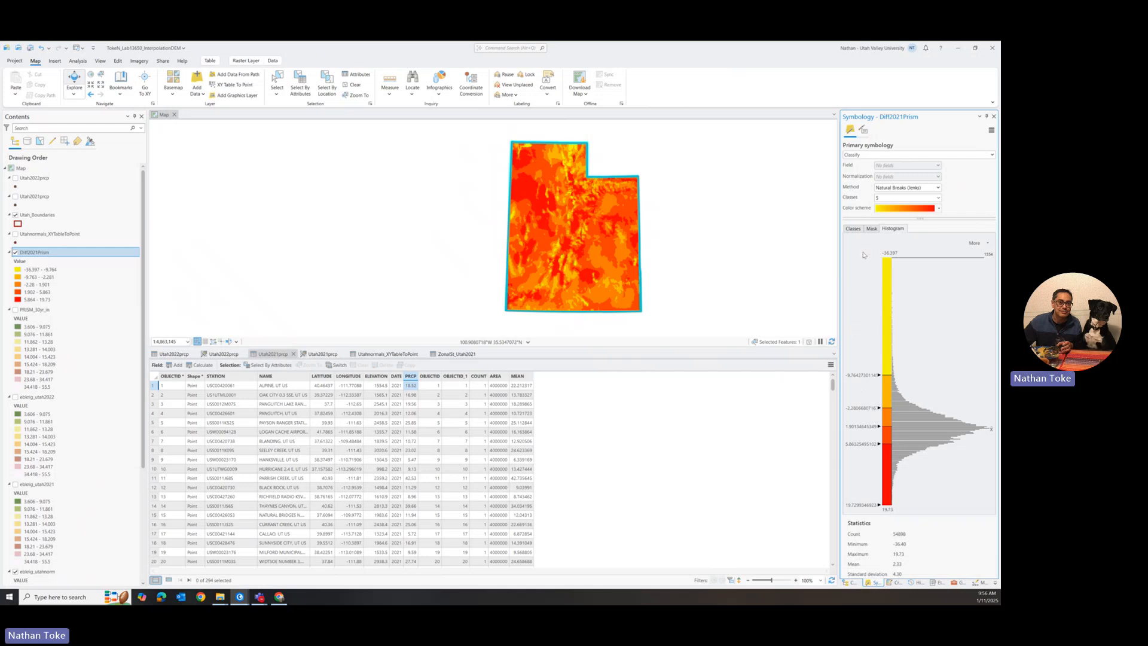
# - Classify Diff2021Prism by Equal Interval and set the two highest inner class breaks to 0 and 10
pyautogui.click(902, 188)
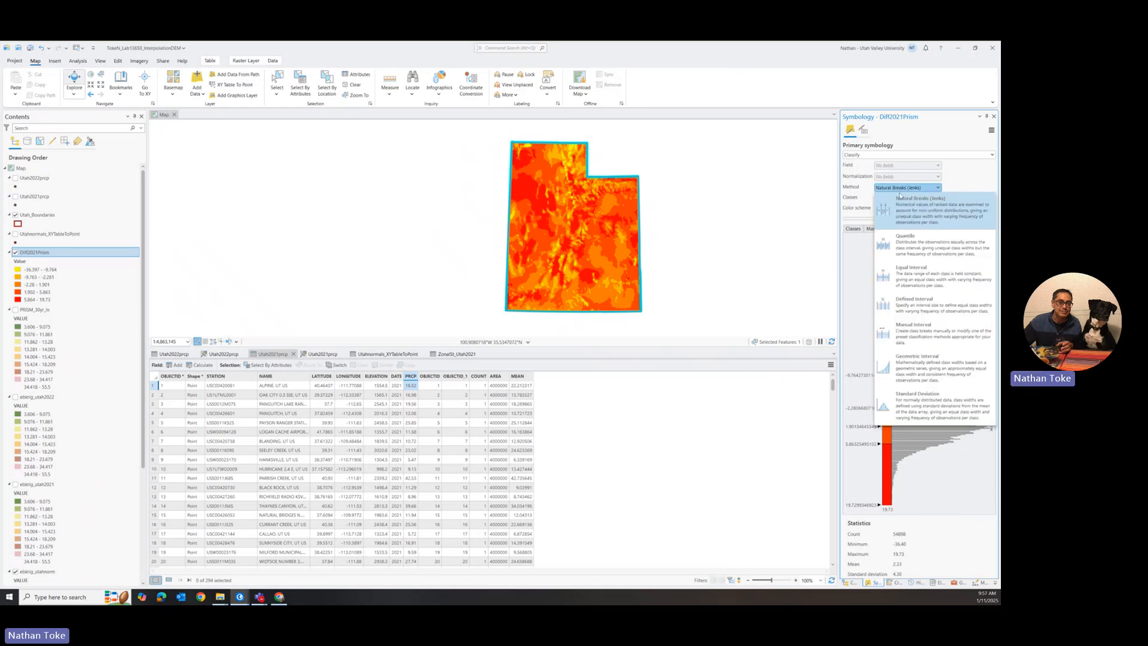
pyautogui.click(913, 272)
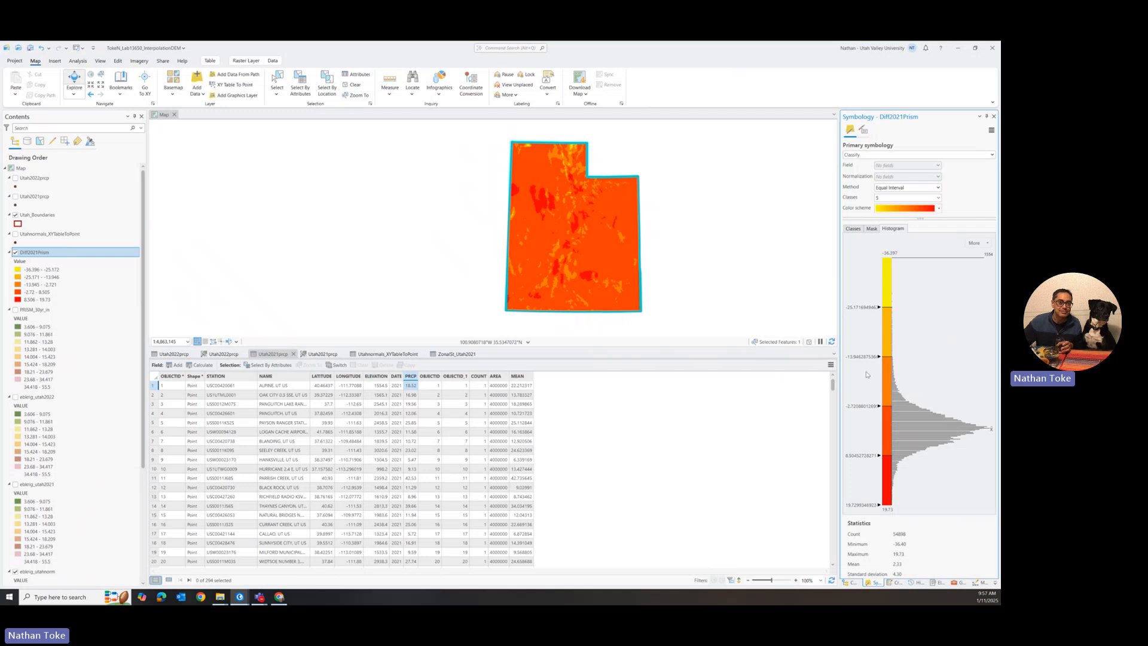
pyautogui.doubleClick(862, 406)
pyautogui.write('0')
pyautogui.press('Return')
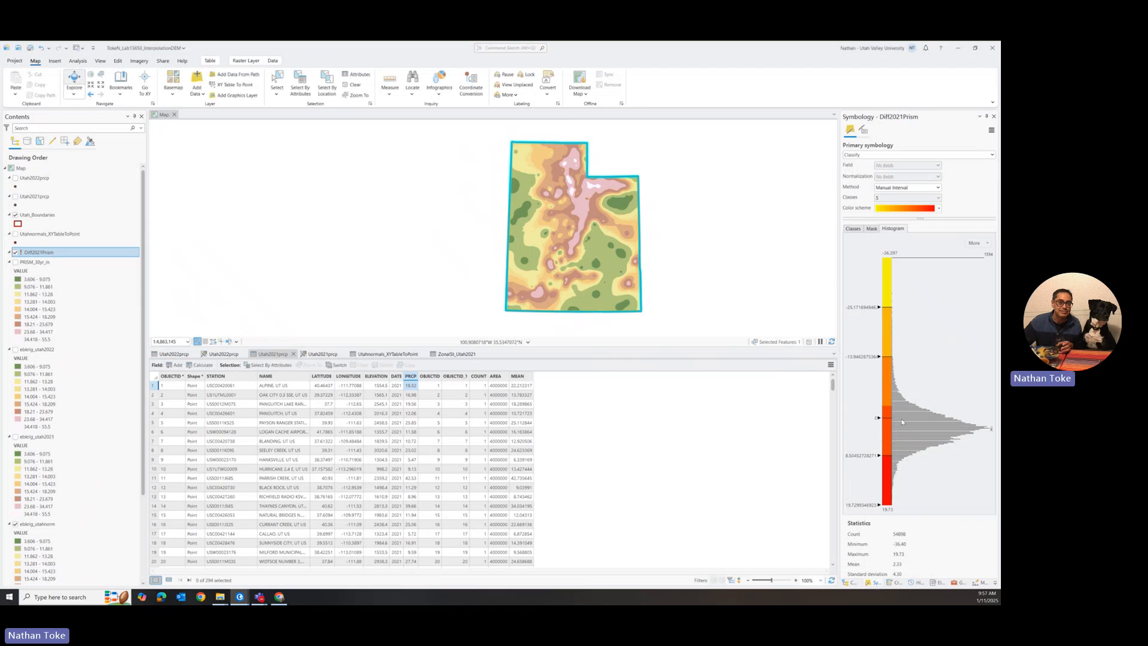
pyautogui.doubleClick(852, 457)
pyautogui.press('BackSpace')
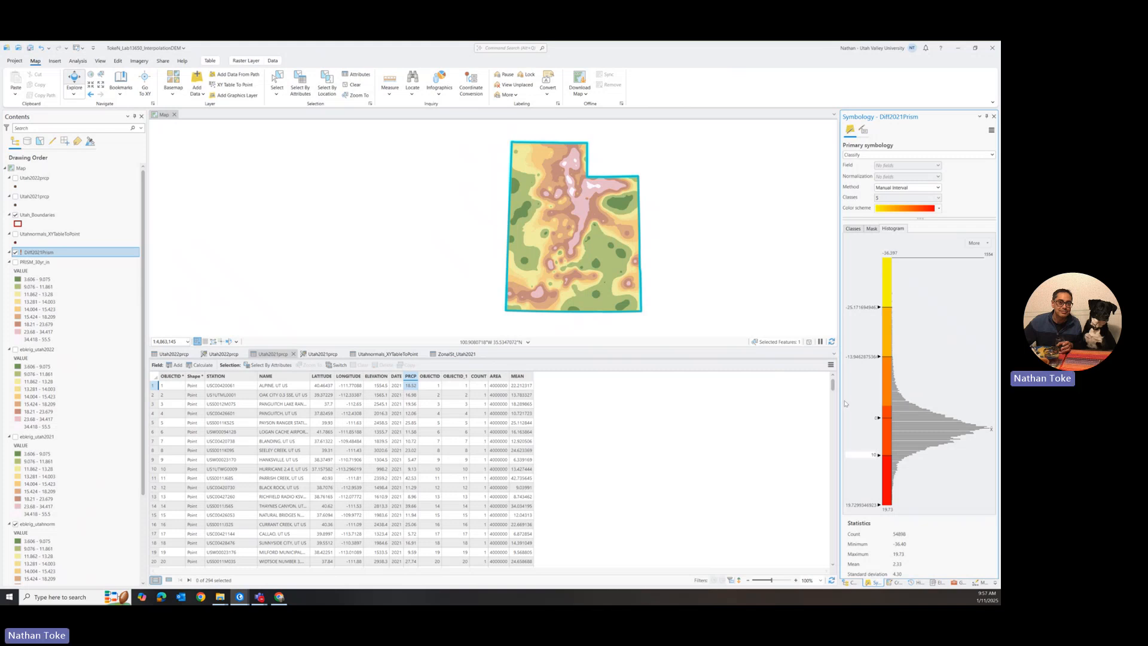
# - Try to replace the two lowest class breaks on the histogram, entering 25 for the lowest one
pyautogui.click(863, 357)
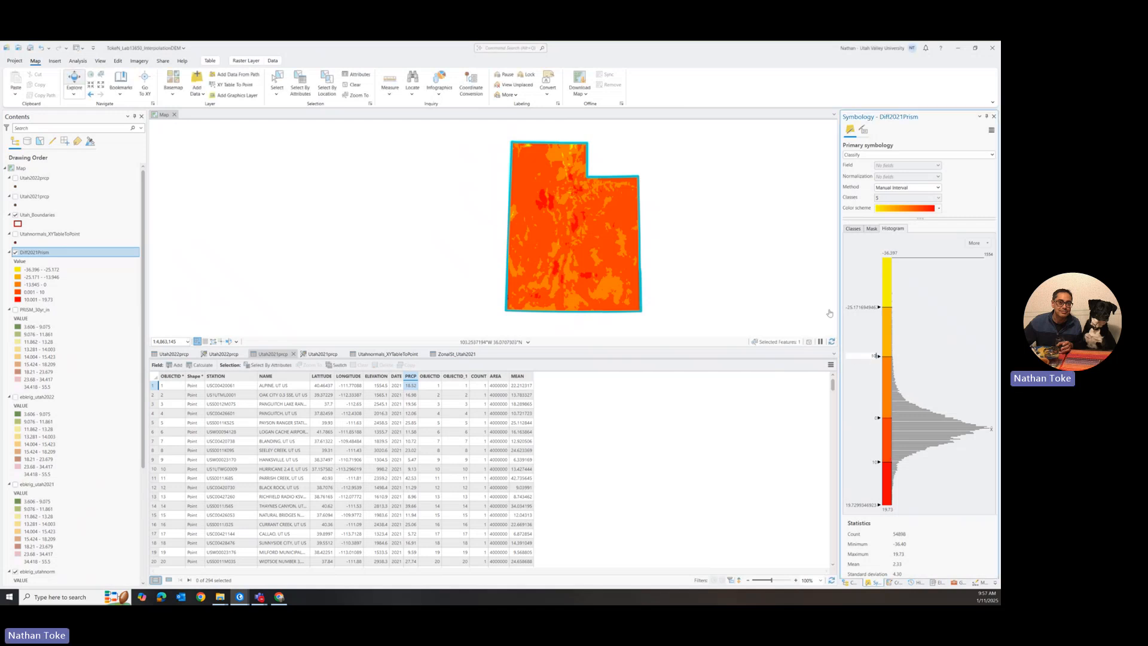
pyautogui.click(860, 309)
pyautogui.click(860, 307)
pyautogui.write('25')
pyautogui.press('Return')
# - Color the three Diff2021Prism classes up to 0 red, orange and pale yellow, starting from the lowest class
pyautogui.click(853, 230)
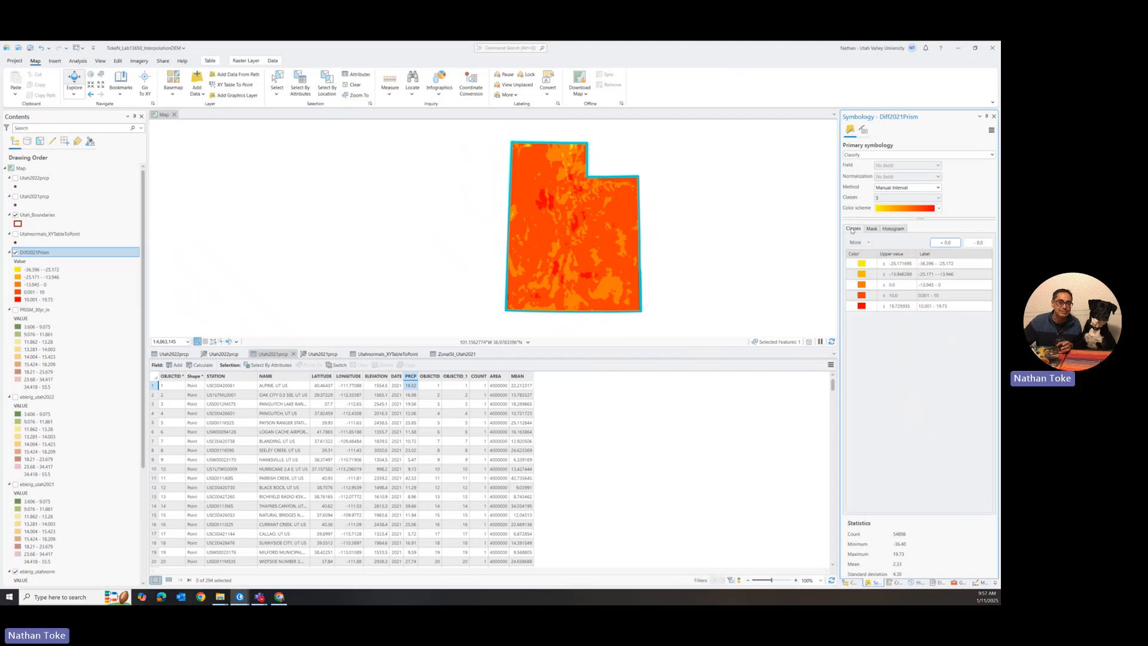
pyautogui.click(865, 268)
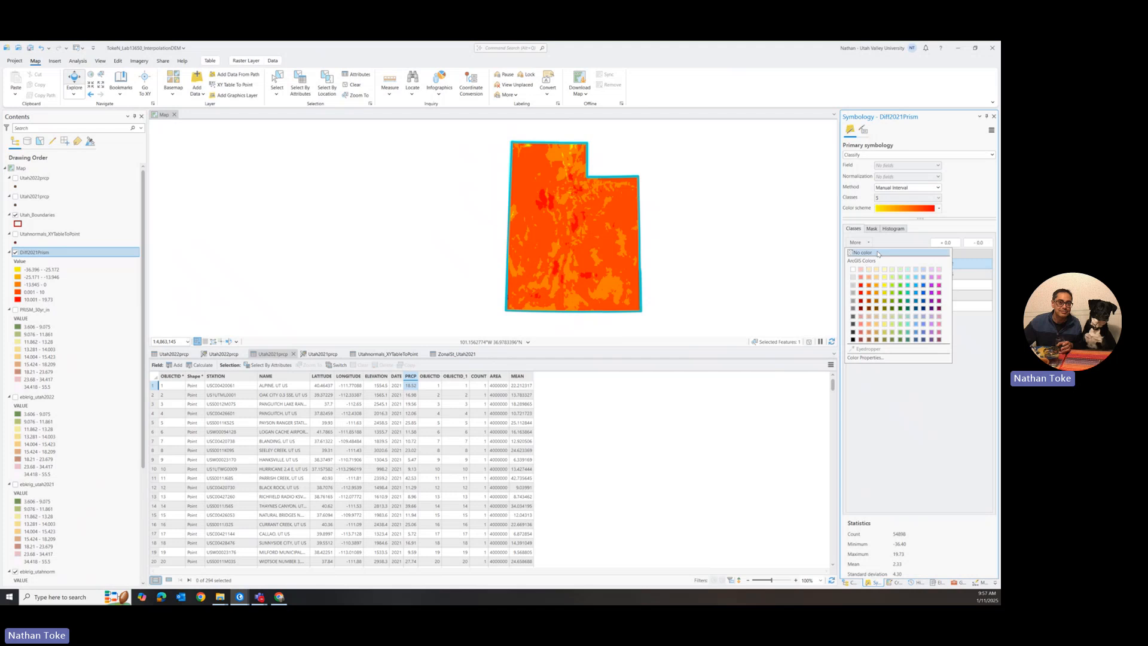
pyautogui.click(862, 285)
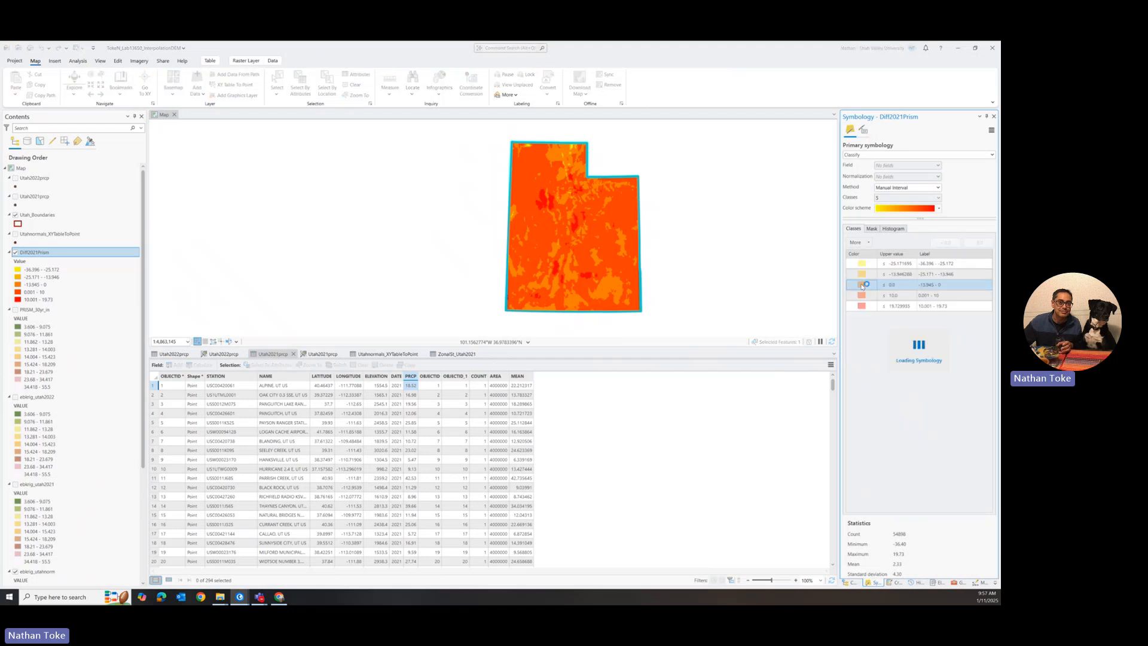
pyautogui.click(864, 277)
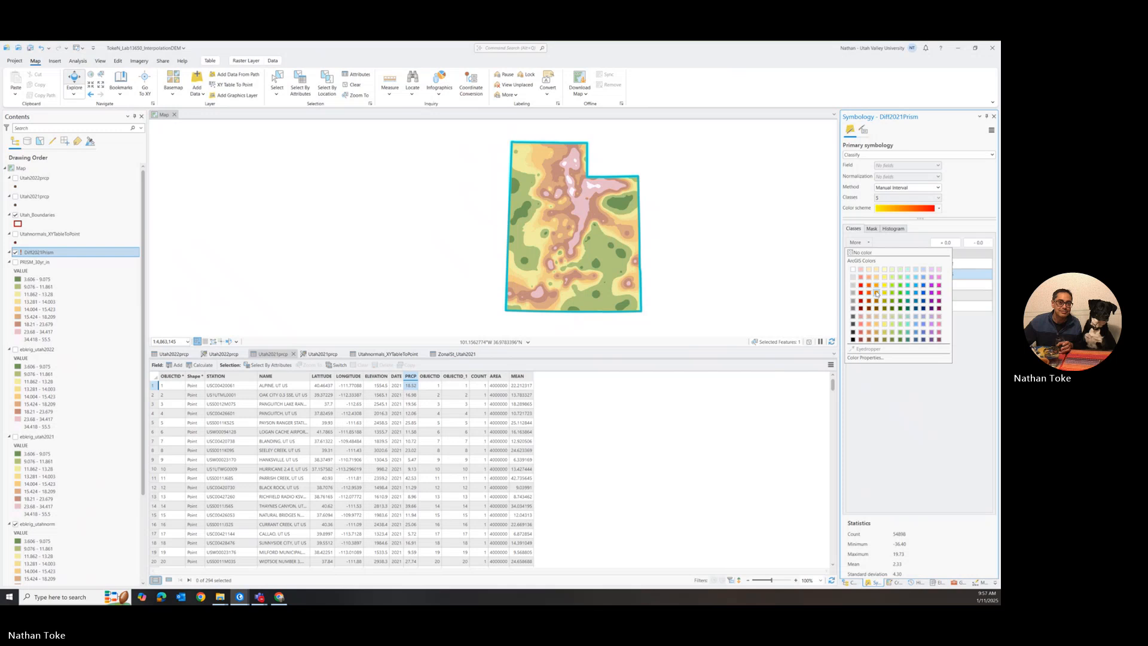
pyautogui.click(877, 292)
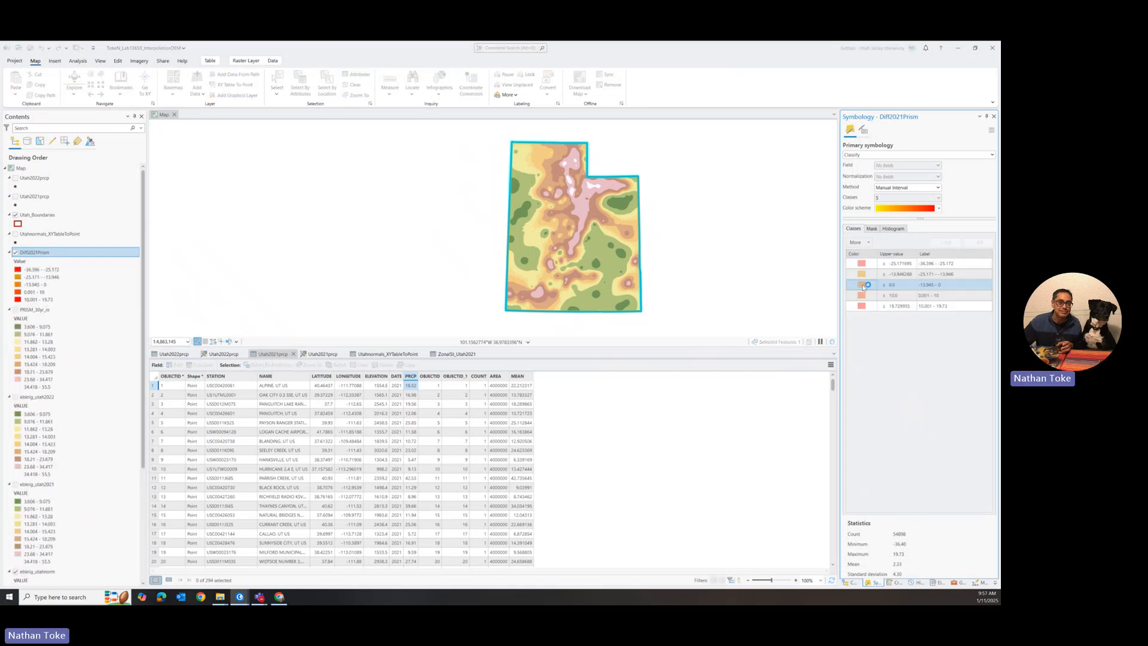
pyautogui.click(862, 285)
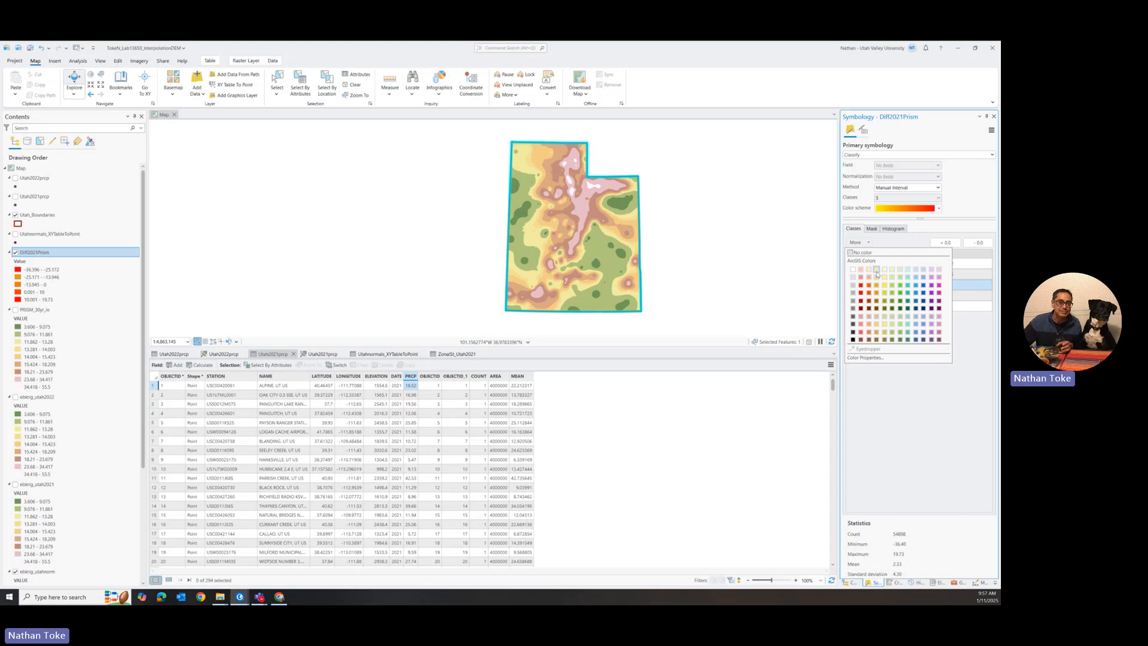
pyautogui.click(877, 271)
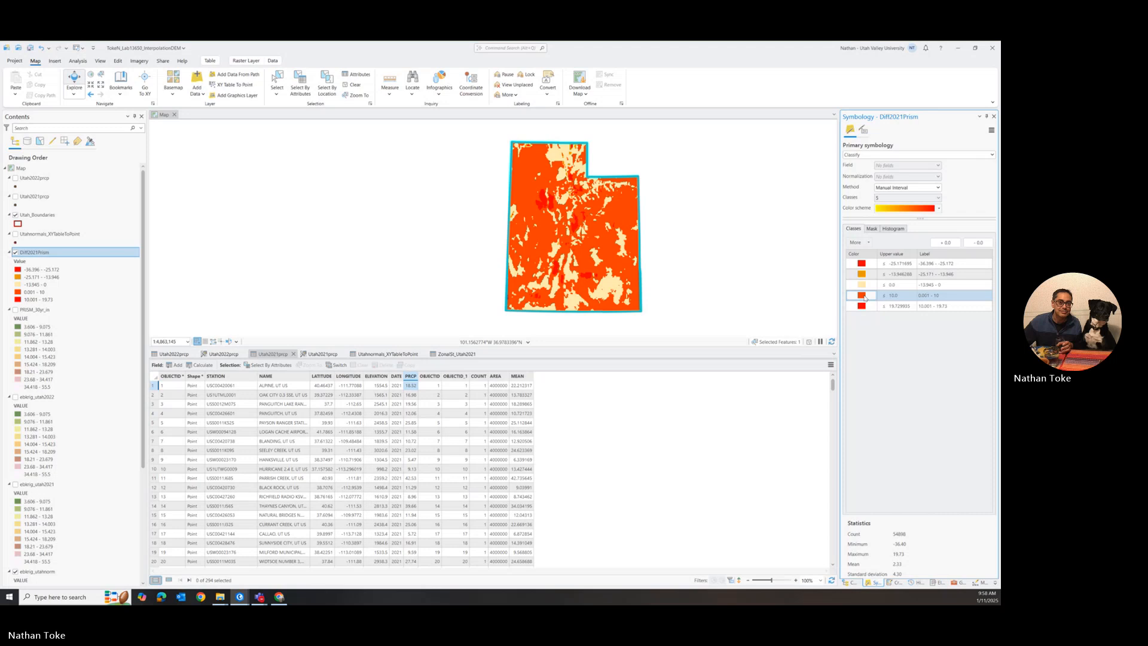
# - Color the 0 to 10 class light green and the class above 10 dark blue, and return to the histogram
pyautogui.doubleClick(865, 297)
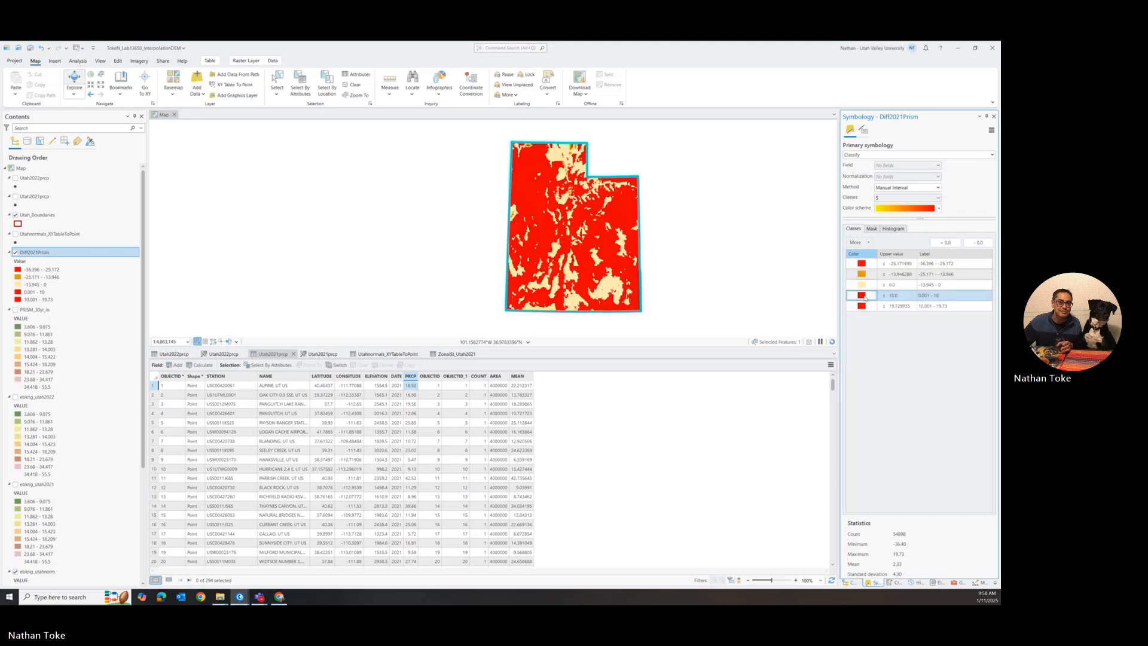
pyautogui.click(861, 305)
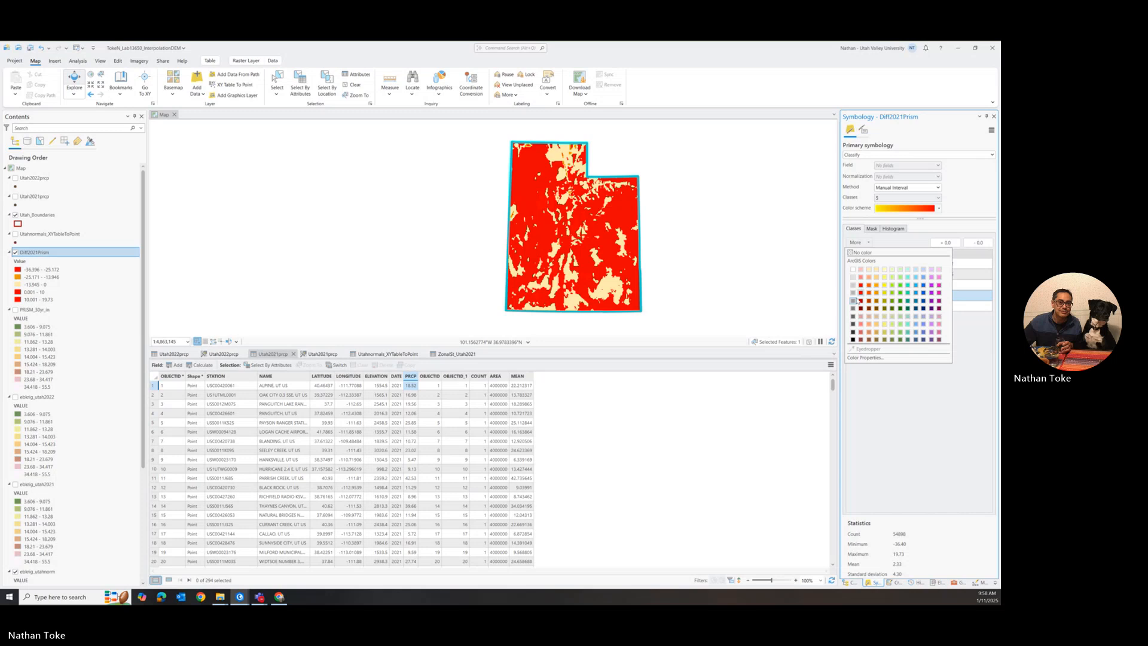
pyautogui.click(894, 284)
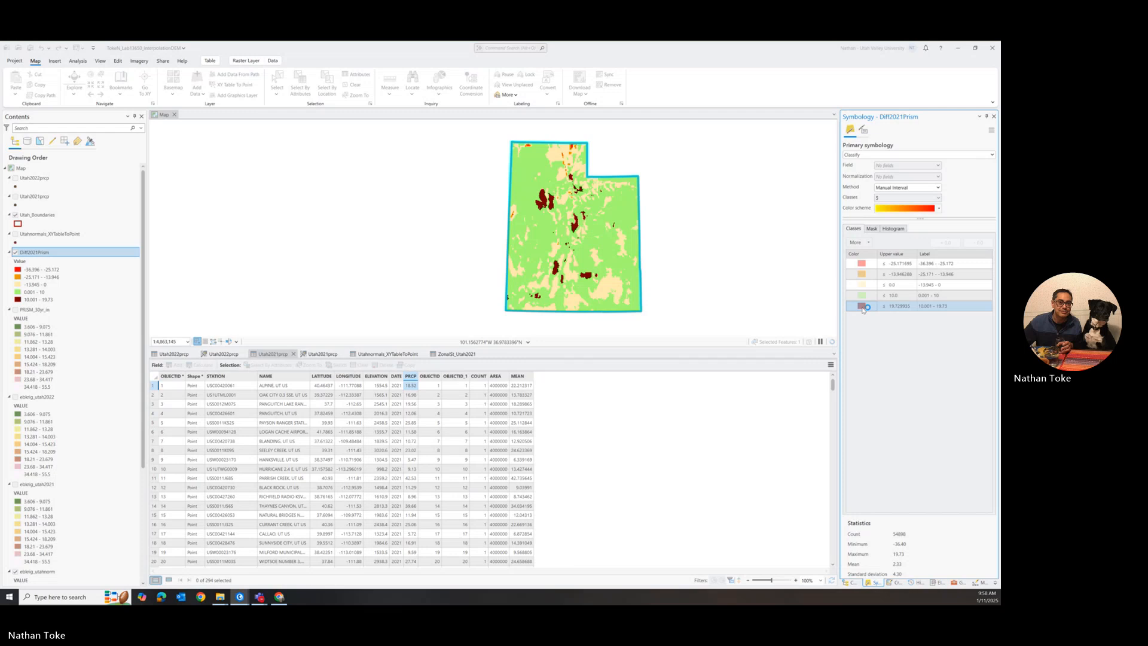
pyautogui.click(862, 306)
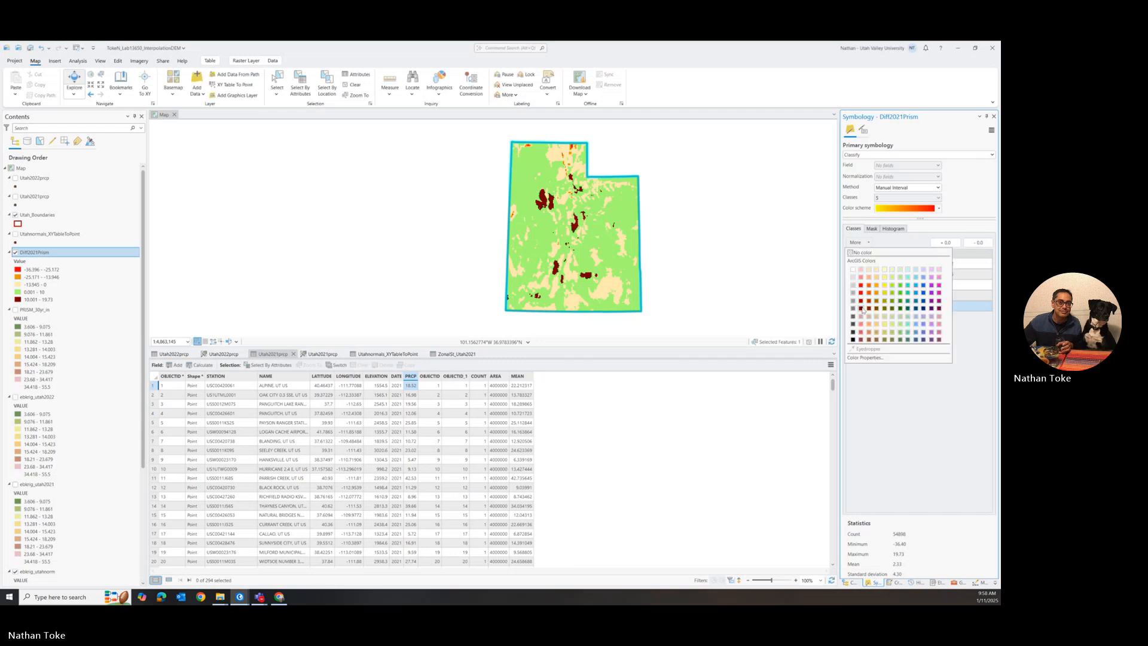
pyautogui.click(923, 302)
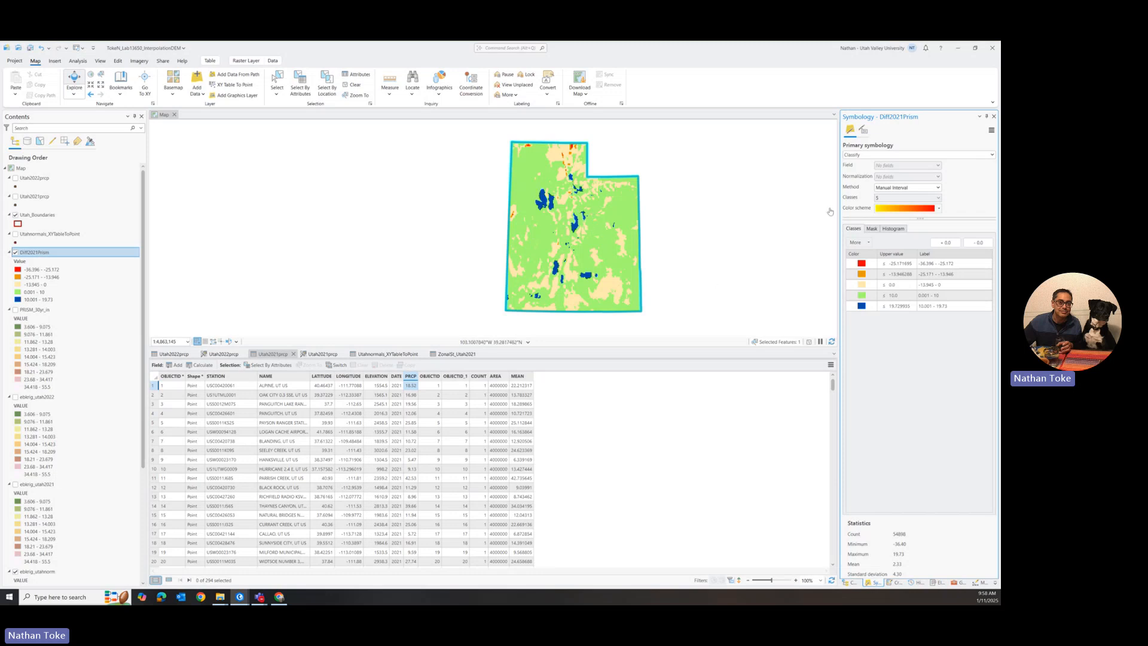
pyautogui.click(900, 306)
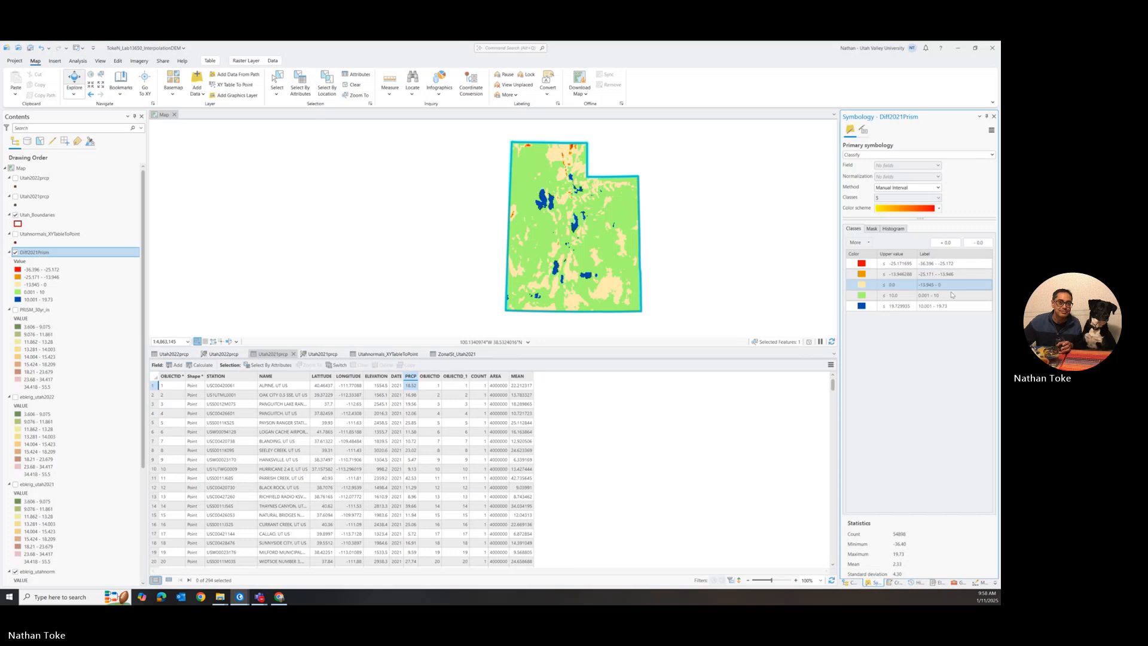
pyautogui.click(893, 229)
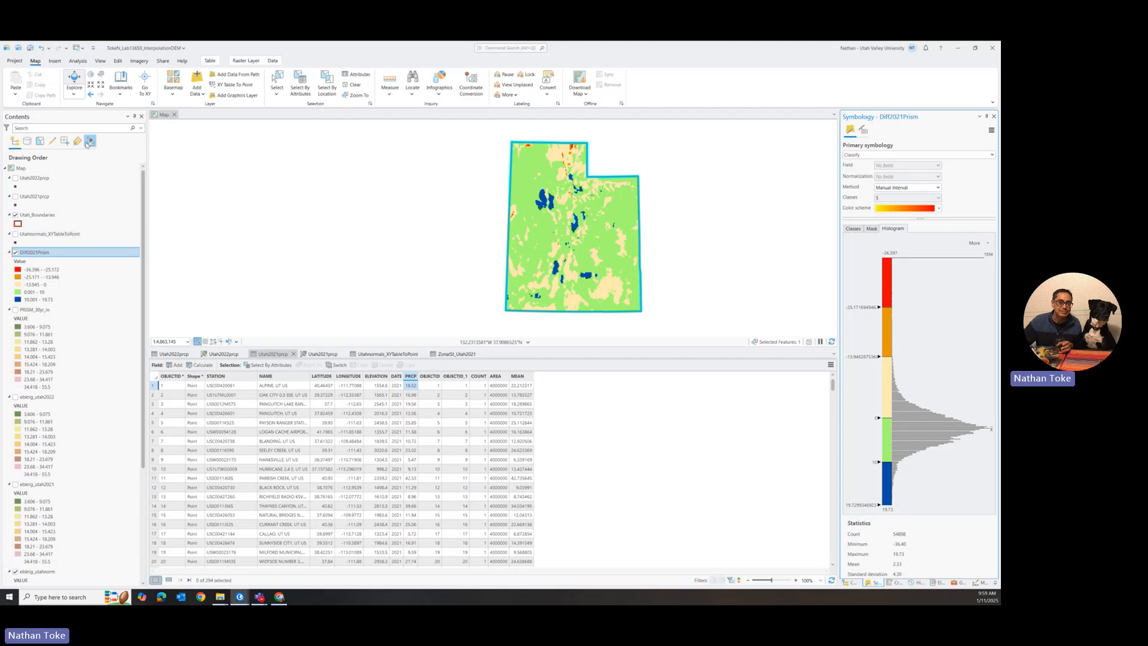
# - Open the attribute table of the Utahnormals_XYTableToPoint layer
pyautogui.rightClick(46, 178)
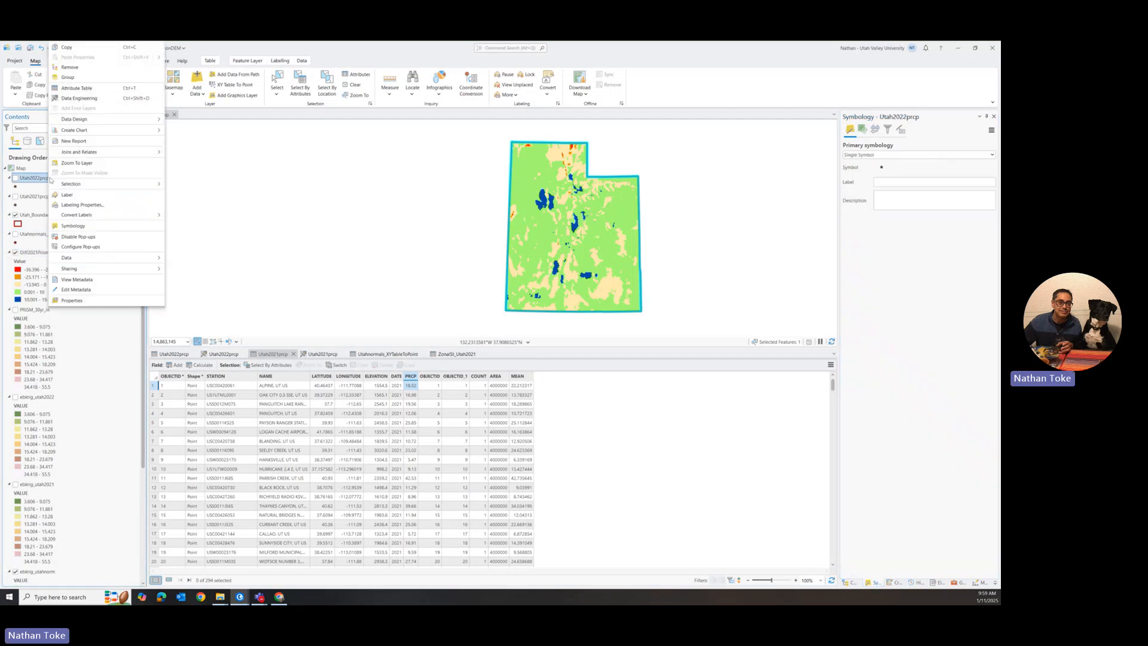
pyautogui.rightClick(25, 234)
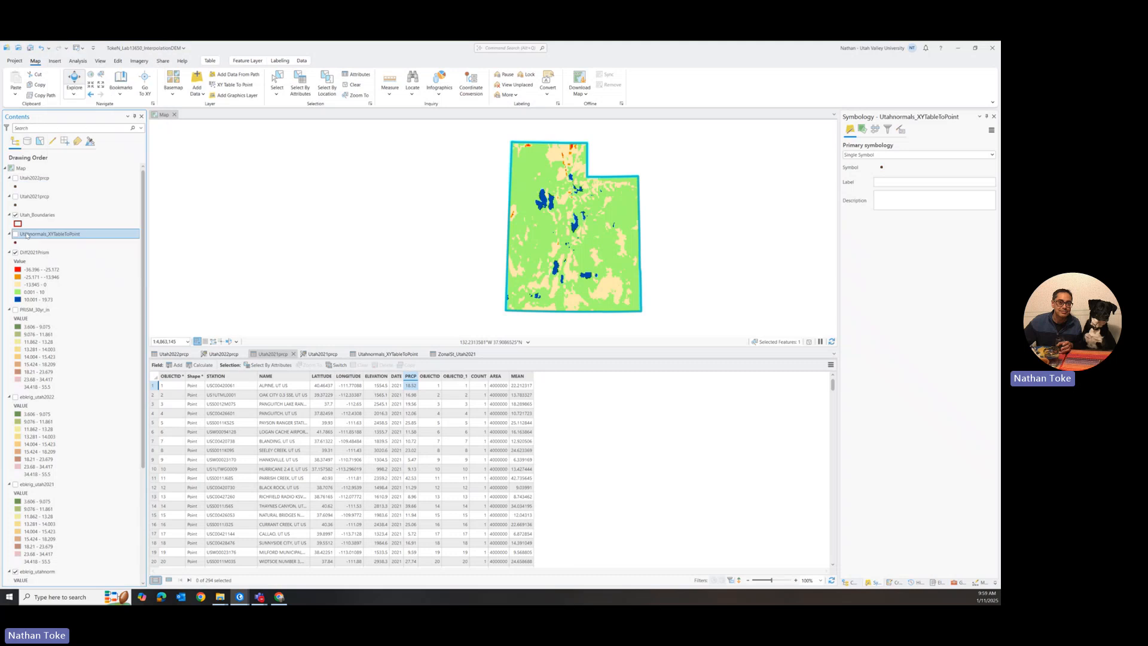
pyautogui.click(26, 237)
pyautogui.rightClick(26, 237)
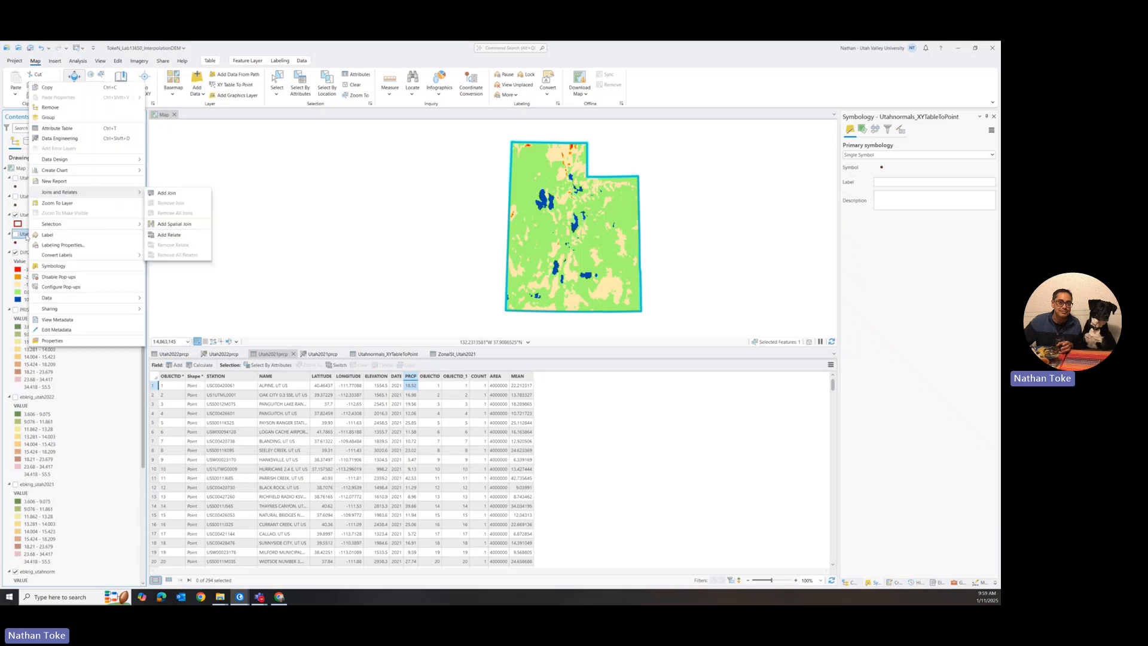
pyautogui.click(57, 128)
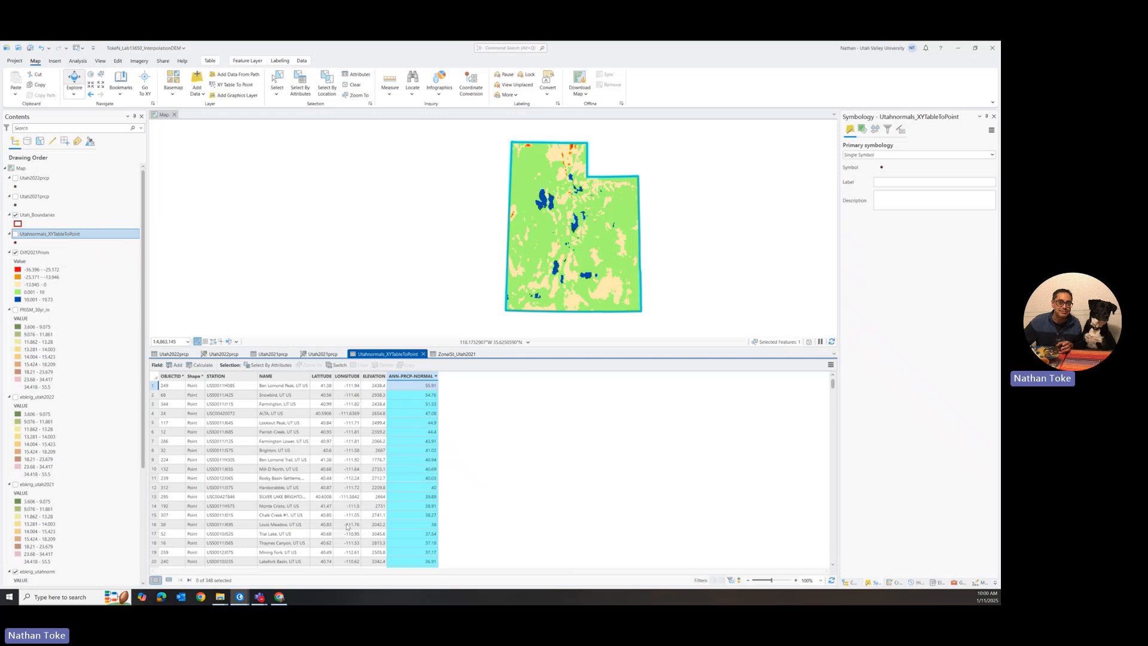
# - Create a scatter plot from Utahnormals_XYTableToPoint with ANN-PRCP-NORMAL on the x-axis, ELEVATION on the y-axis and a Power trend line
pyautogui.rightClick(71, 236)
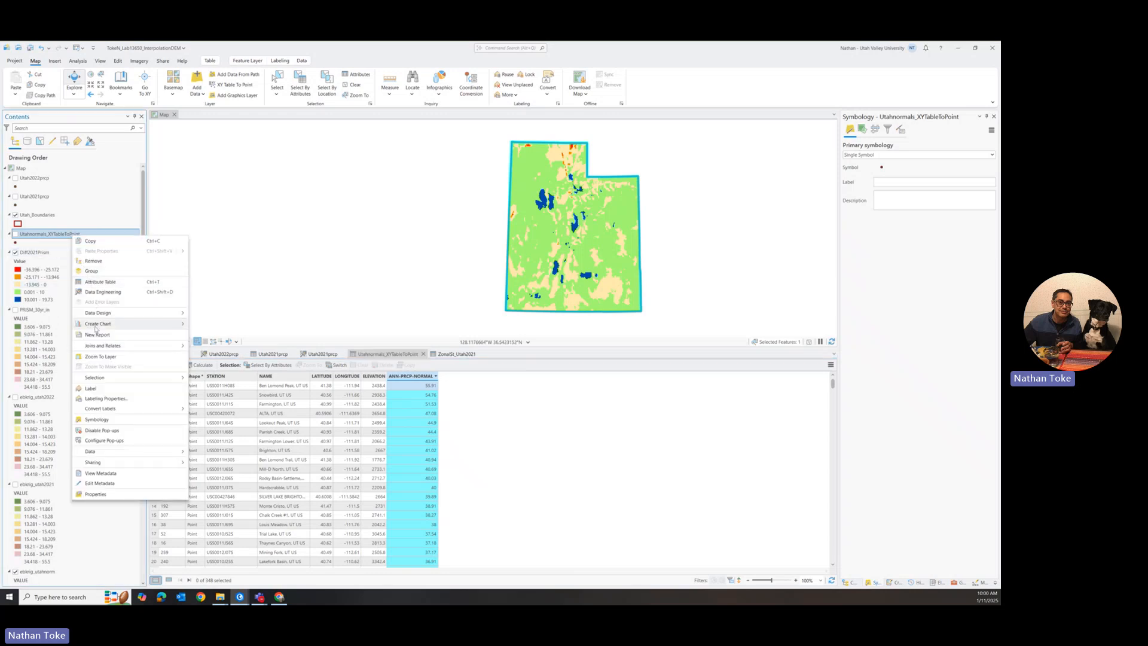
pyautogui.moveTo(96, 326)
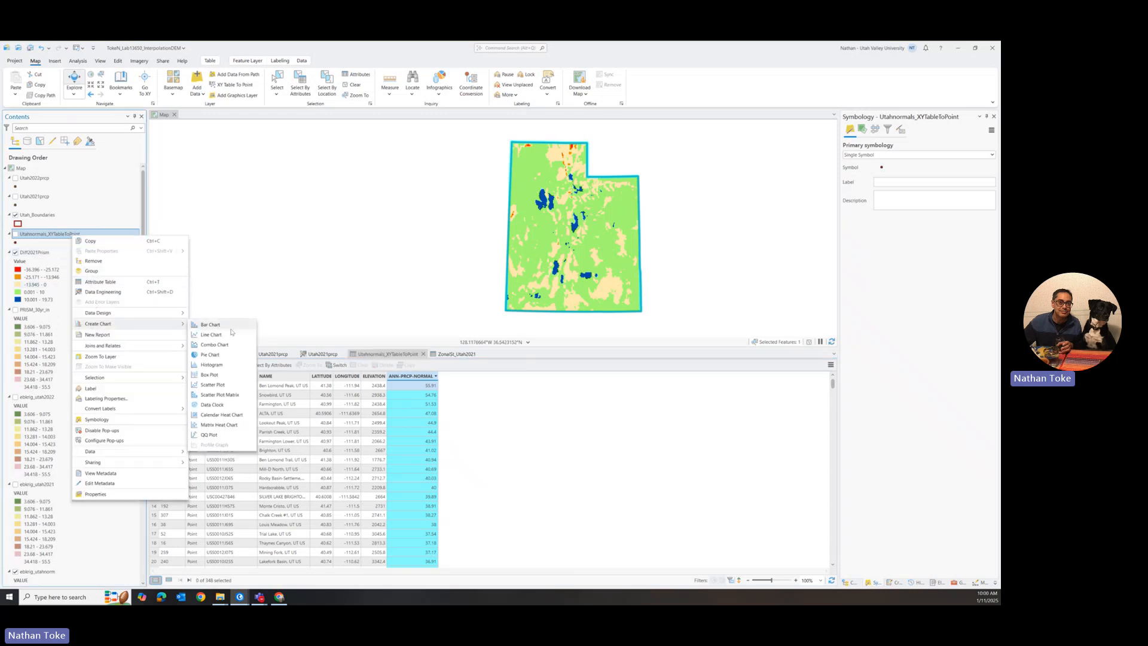
pyautogui.click(212, 385)
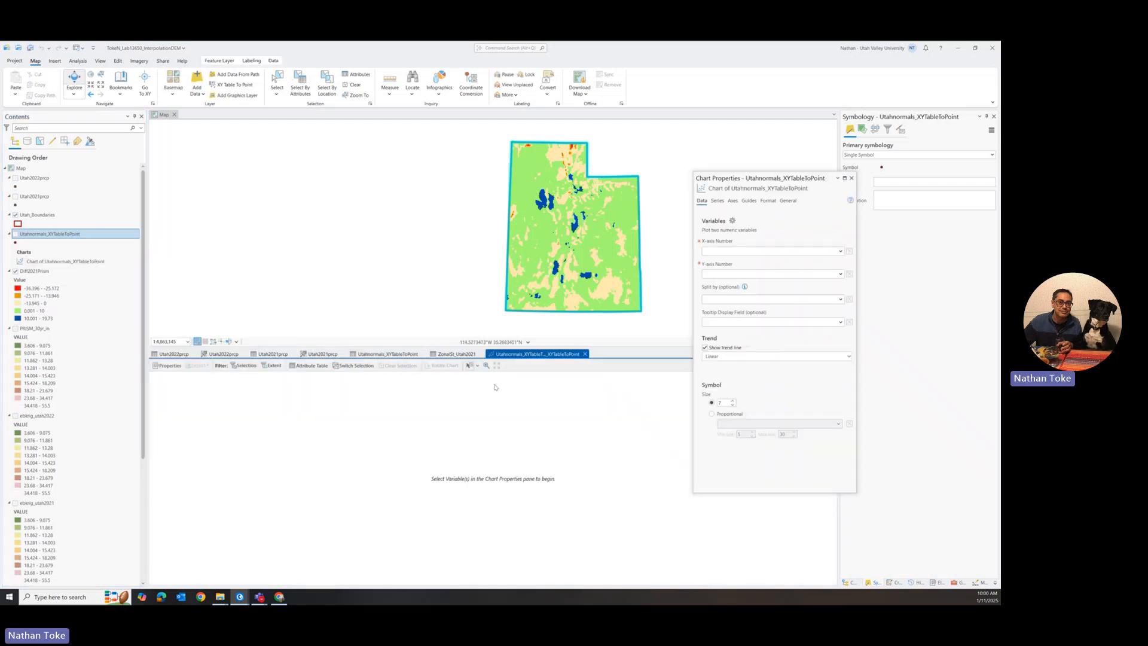
pyautogui.click(841, 251)
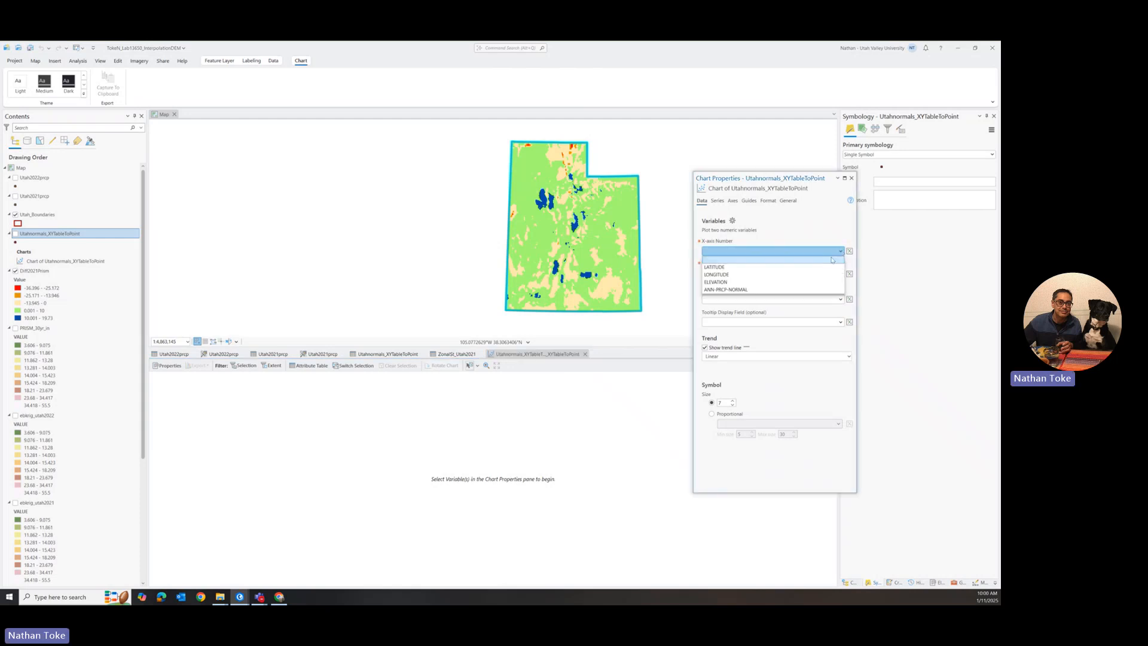
pyautogui.click(734, 290)
pyautogui.click(834, 277)
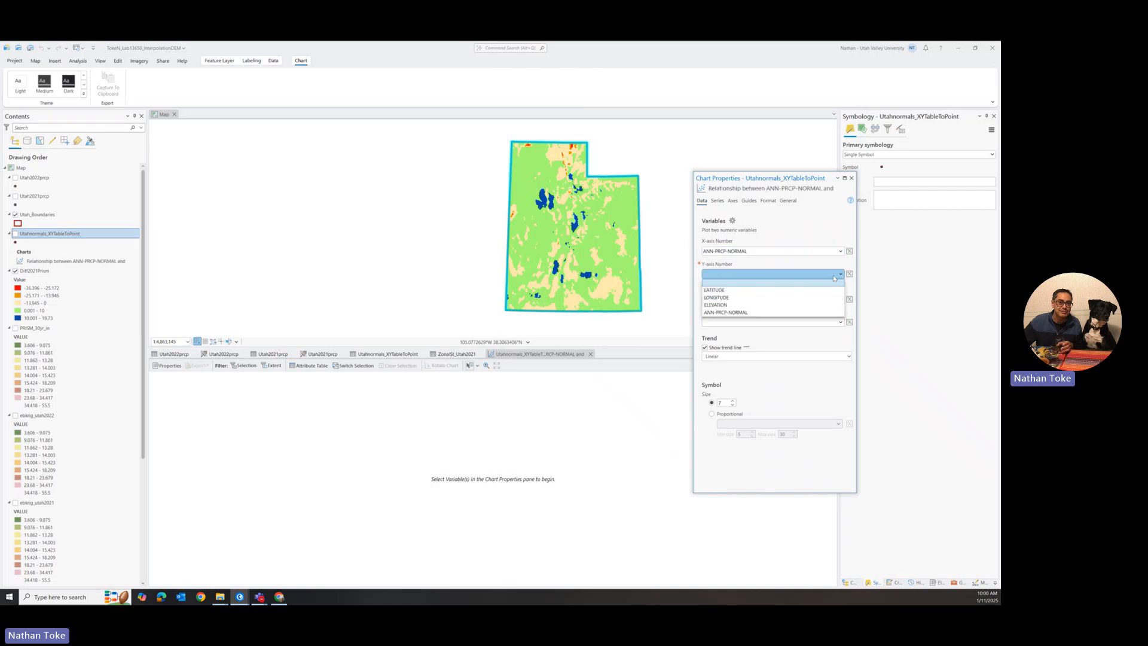
pyautogui.click(716, 305)
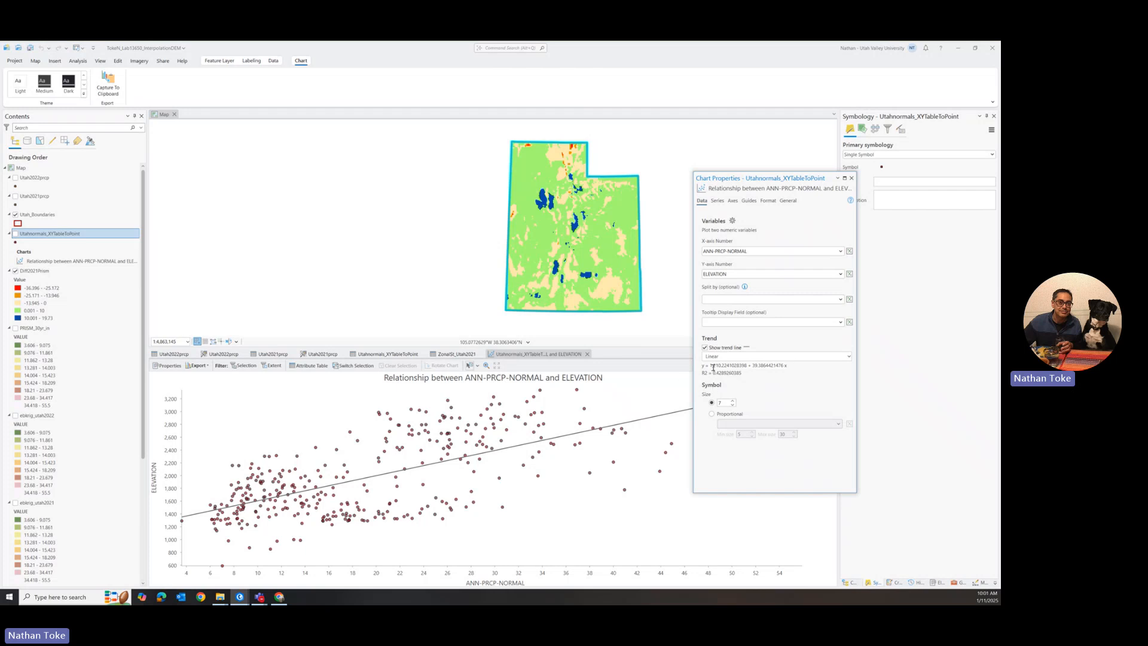
pyautogui.click(852, 358)
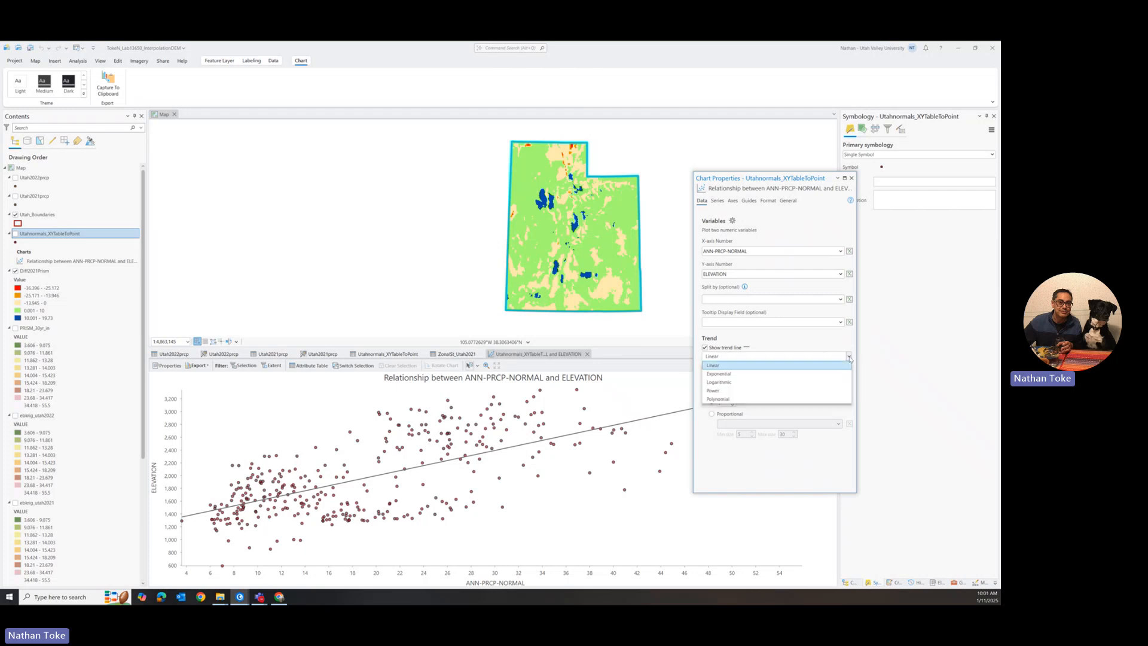
pyautogui.click(723, 393)
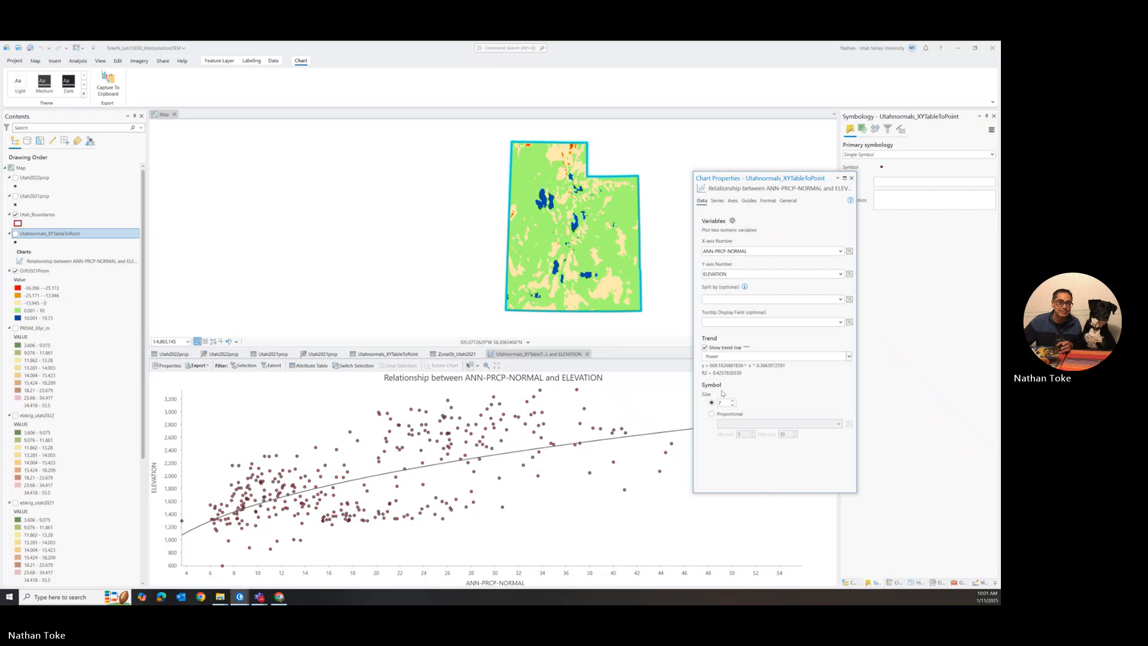
# - Try Polynomial, Exponential and Logarithmic trend lines in turn on the ANN-PRCP-NORMAL versus ELEVATION scatter plot
pyautogui.click(848, 357)
pyautogui.click(720, 402)
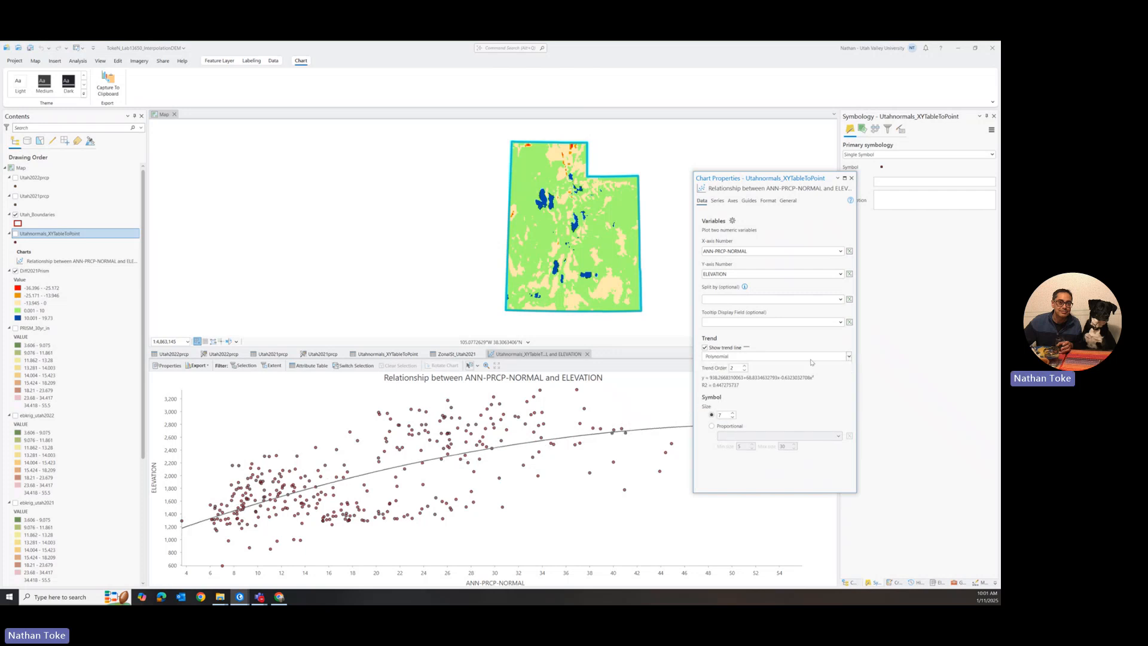
pyautogui.click(849, 356)
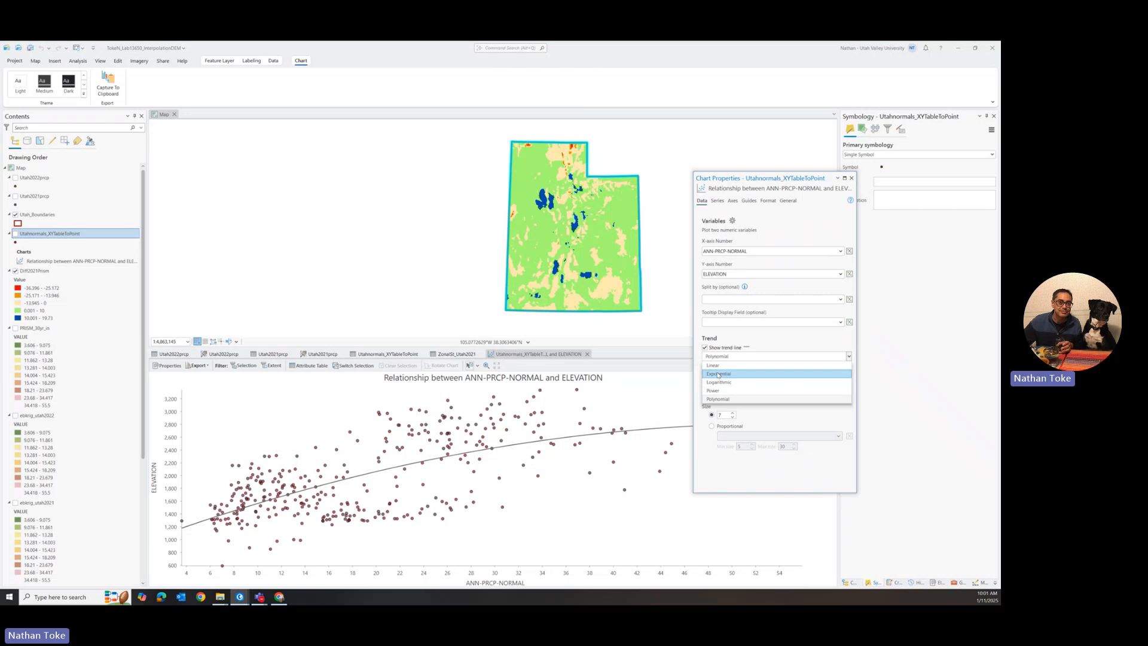
pyautogui.click(719, 374)
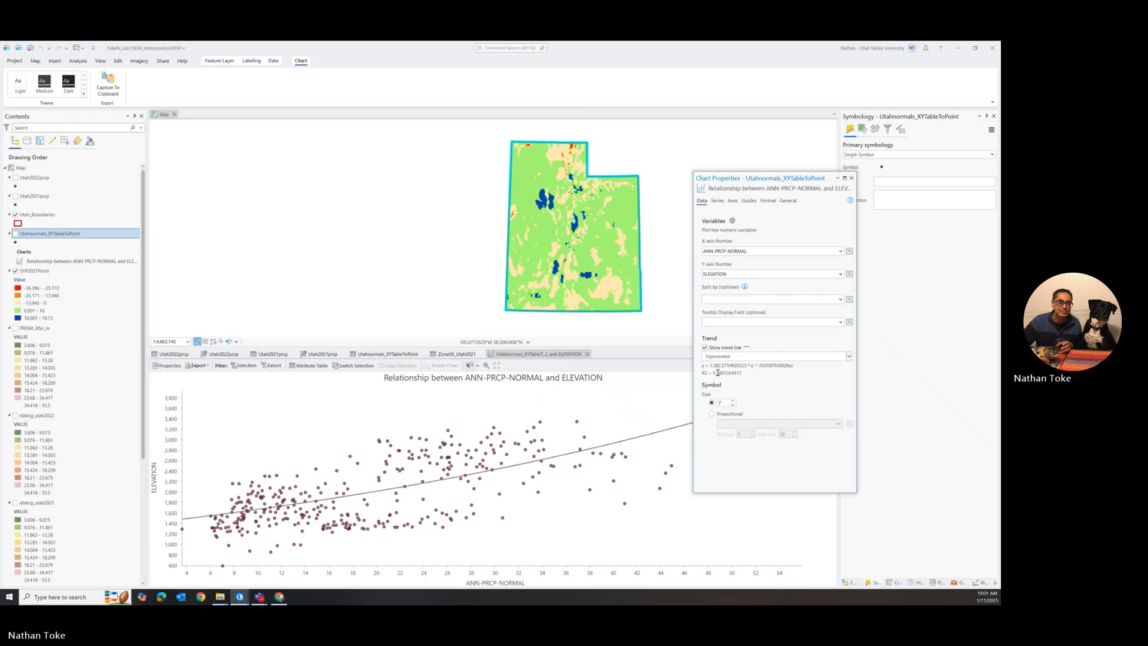
pyautogui.click(848, 357)
pyautogui.click(712, 385)
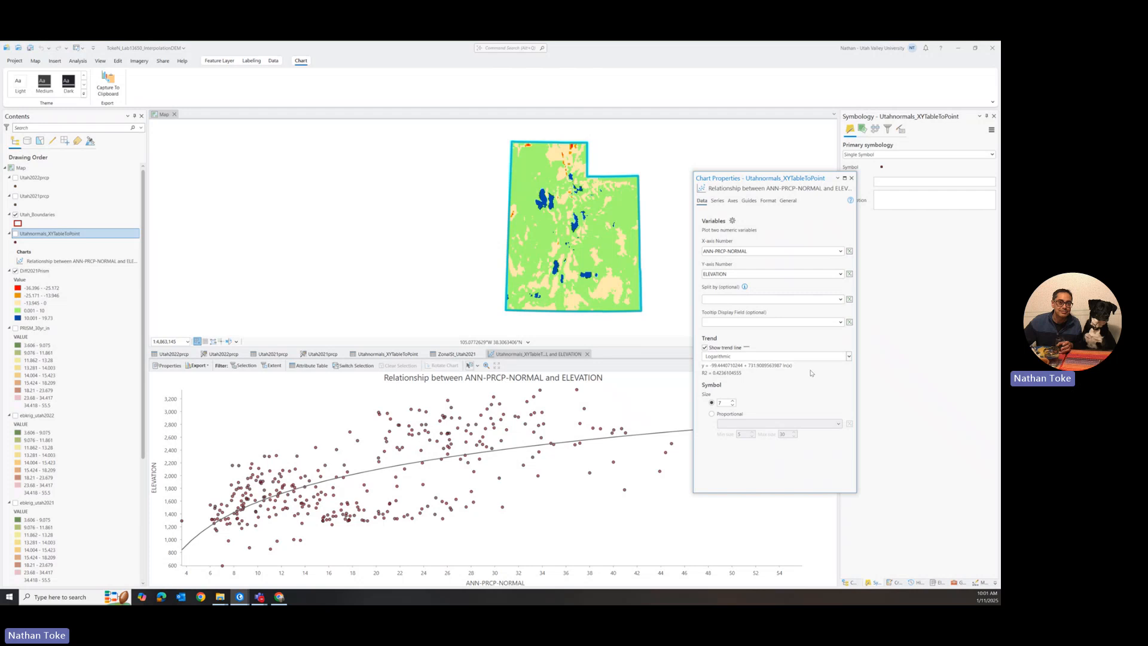
# - Set the scatter plot's trend line to Linear and close the chart properties
pyautogui.click(848, 357)
pyautogui.click(744, 366)
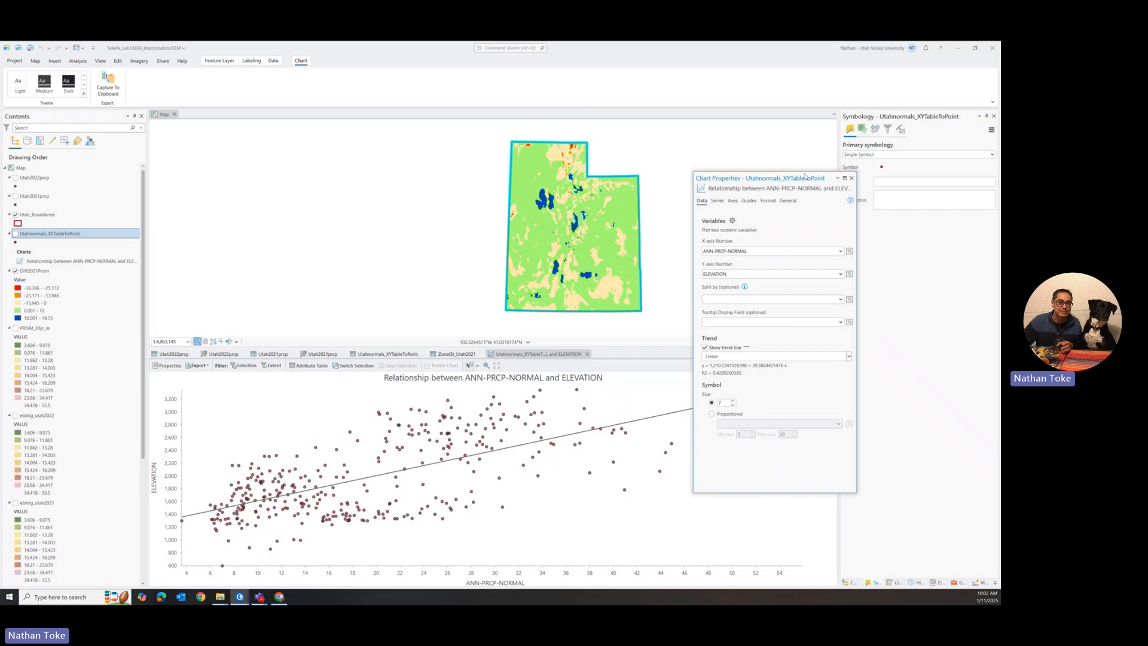
pyautogui.click(851, 178)
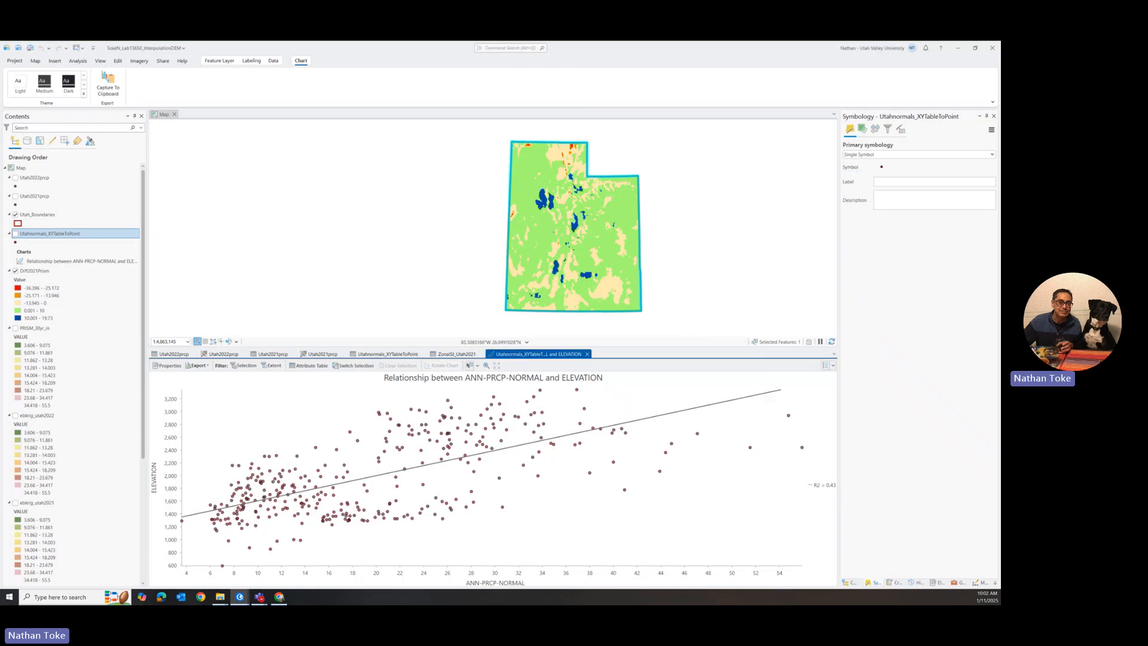